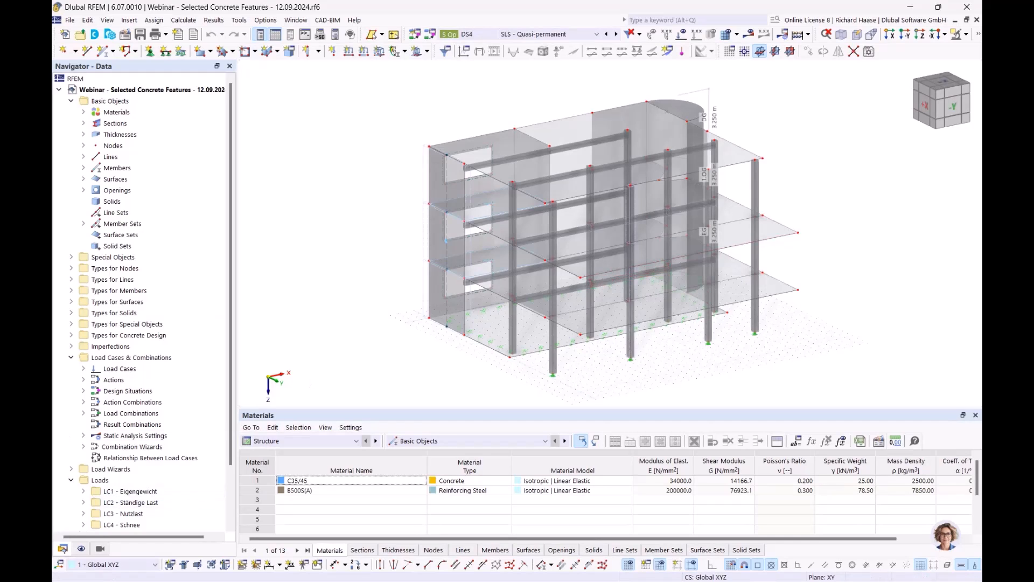
# Switch to the PowerPoint presentation, present the Reinforcement layout slide full screen, and return to RFEM
pyautogui.hotkey('alt', 'Tab')
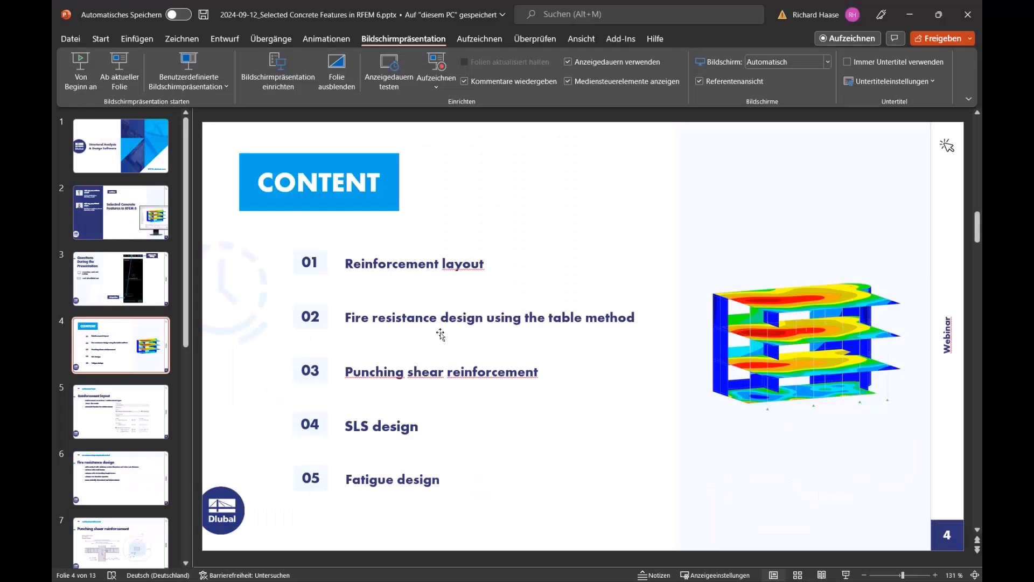
pyautogui.scroll(-1, 441, 334)
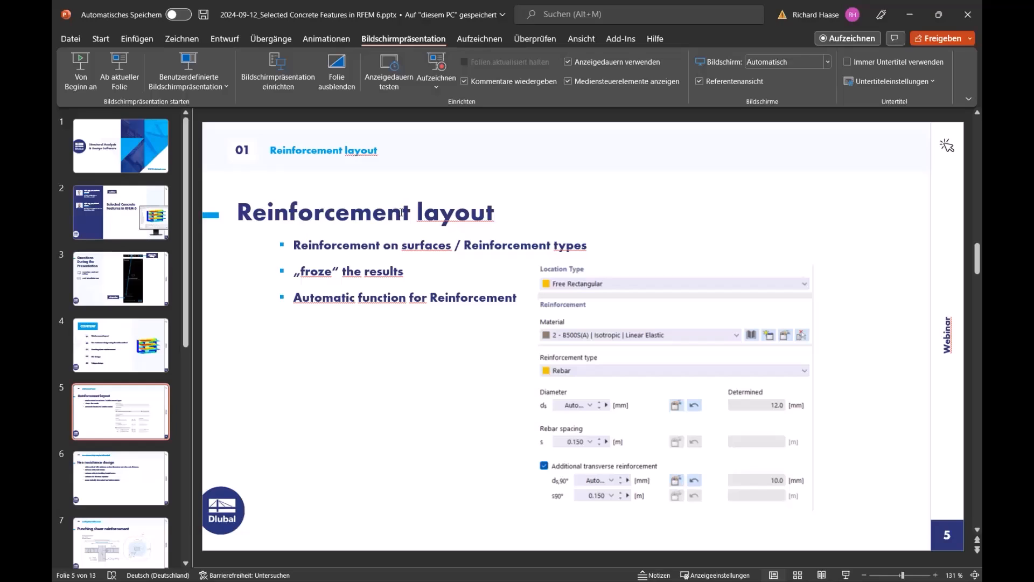
pyautogui.click(120, 69)
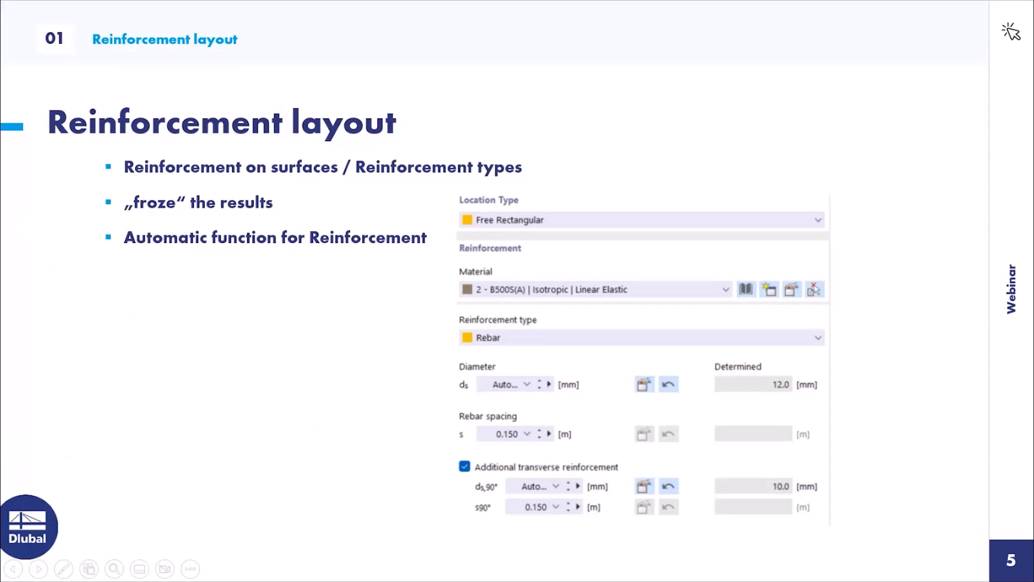
pyautogui.press('Escape')
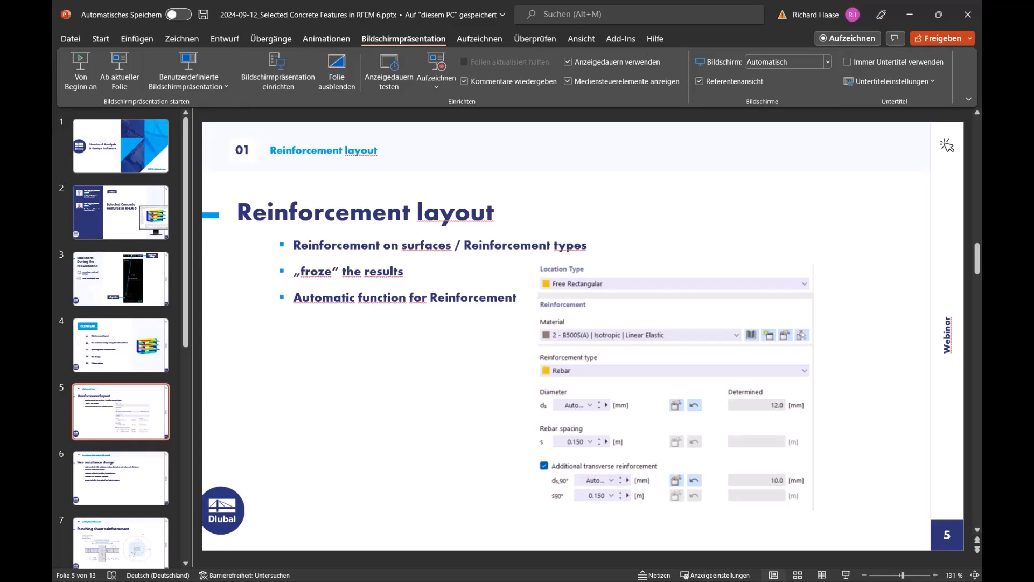
pyautogui.hotkey('alt', 'Tab')
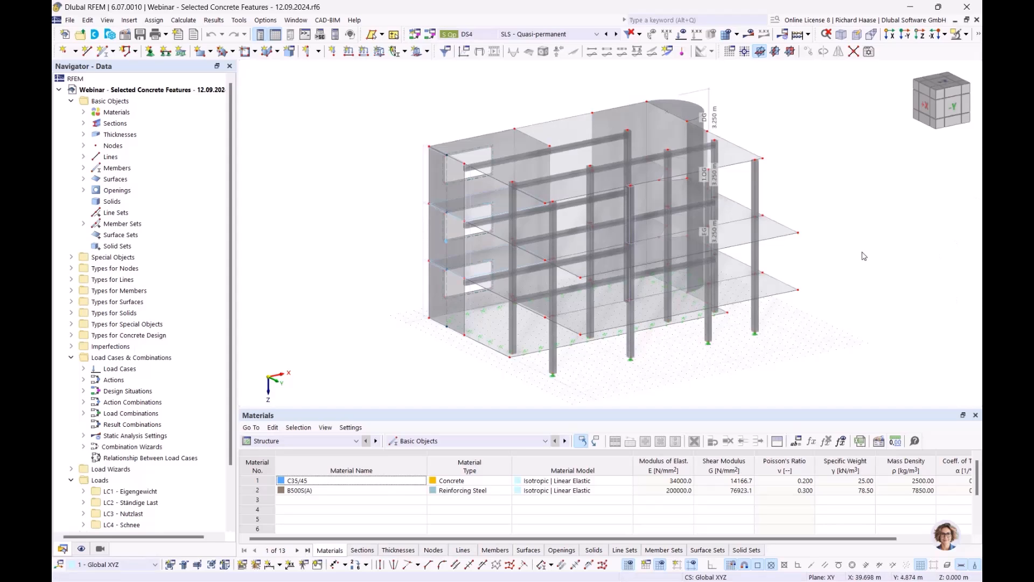
# Examine the building model from several sides and list the materials it uses
pyautogui.moveTo(867, 256); pyautogui.dragTo(809, 245, button='middle')
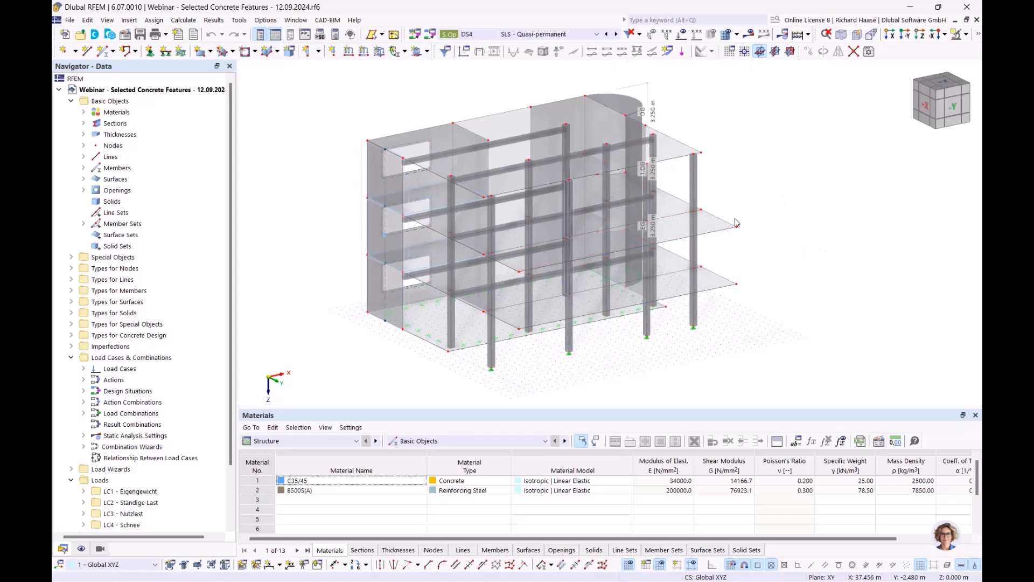
pyautogui.keyDown('ctrl'); pyautogui.moveTo(804, 253); pyautogui.dragTo(849, 218, button='middle'); pyautogui.keyUp('ctrl')
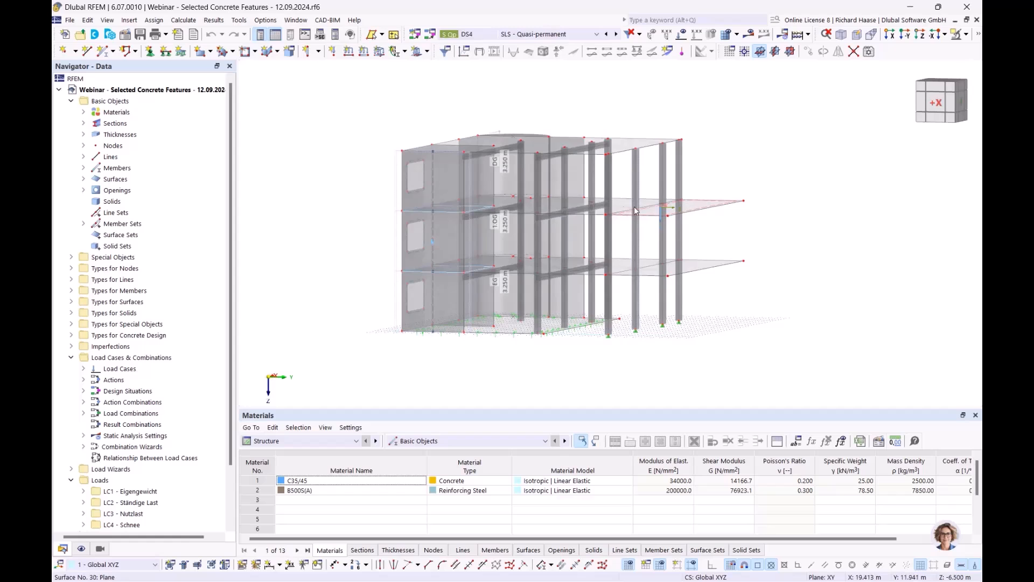
pyautogui.keyDown('ctrl'); pyautogui.moveTo(764, 247); pyautogui.dragTo(789, 240, button='middle'); pyautogui.keyUp('ctrl')
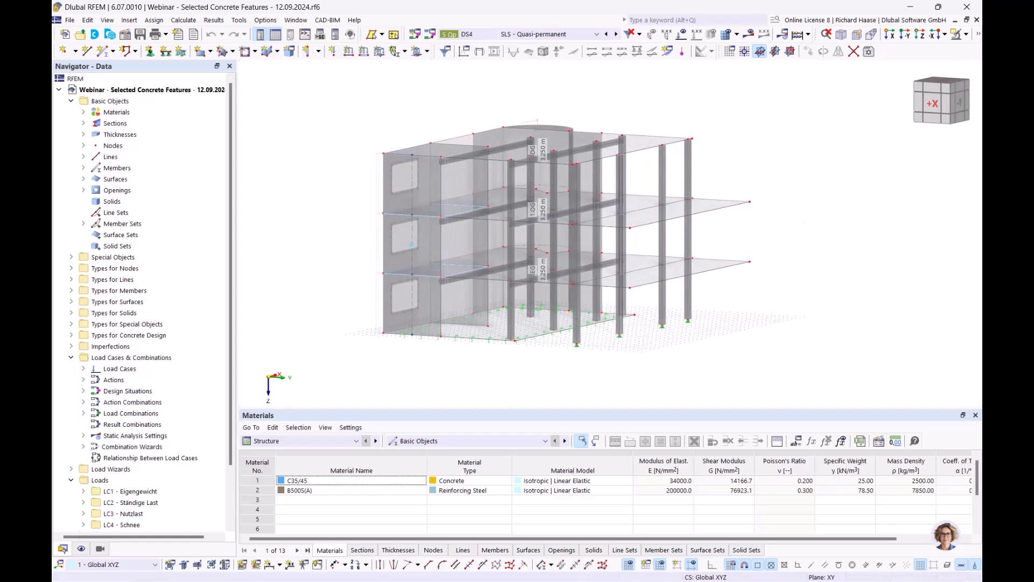
pyautogui.click(83, 113)
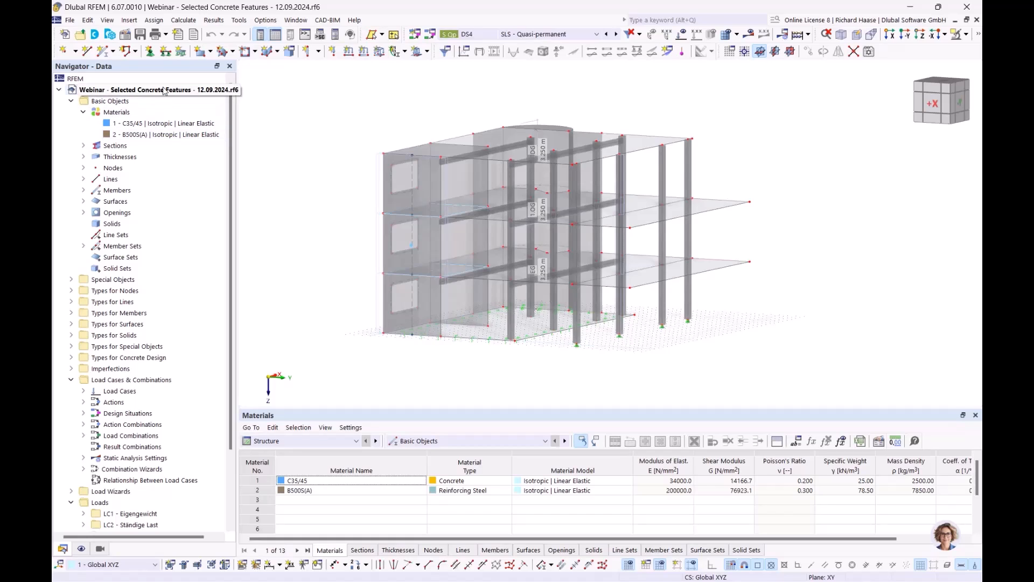
pyautogui.moveTo(800, 286)
pyautogui.mouseDown(button='middle')
pyautogui.moveTo(780, 293)
pyautogui.moveTo(813, 295)
pyautogui.mouseUp(button='middle')
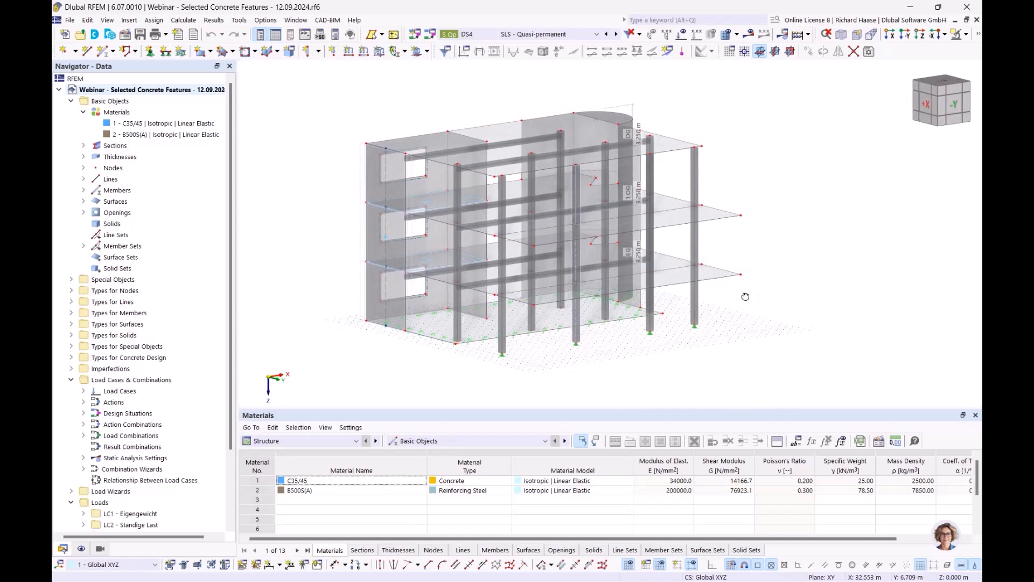
# Review the activated add-ons in the model's base data and close it without changes
pyautogui.rightClick(142, 92)
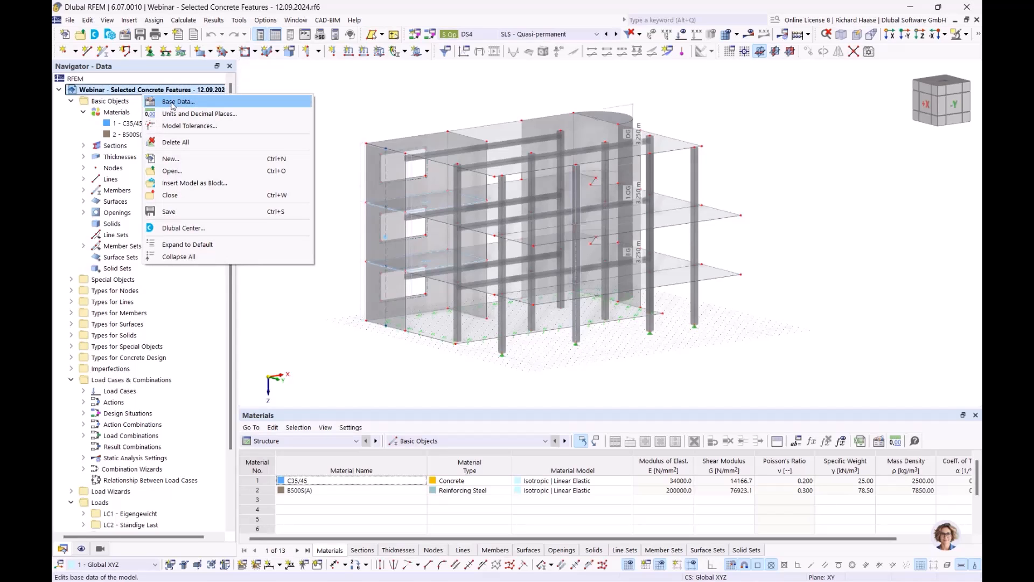
pyautogui.click(165, 102)
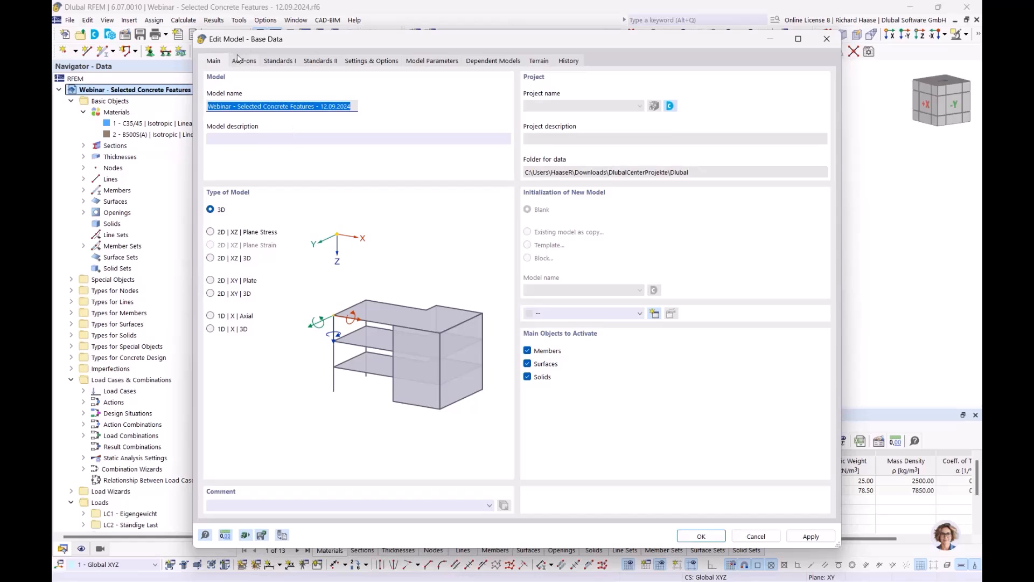
pyautogui.click(242, 60)
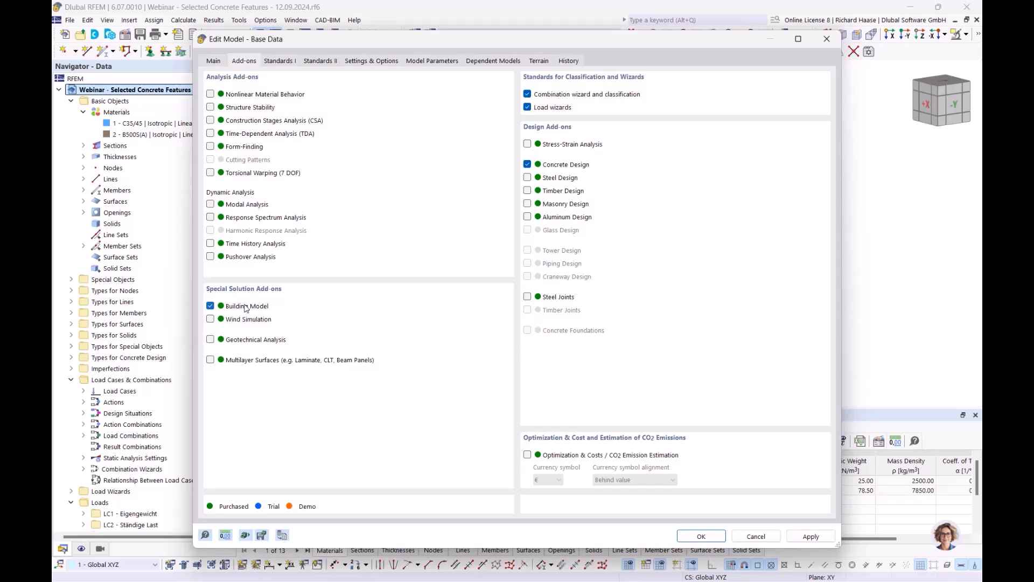
pyautogui.click(827, 39)
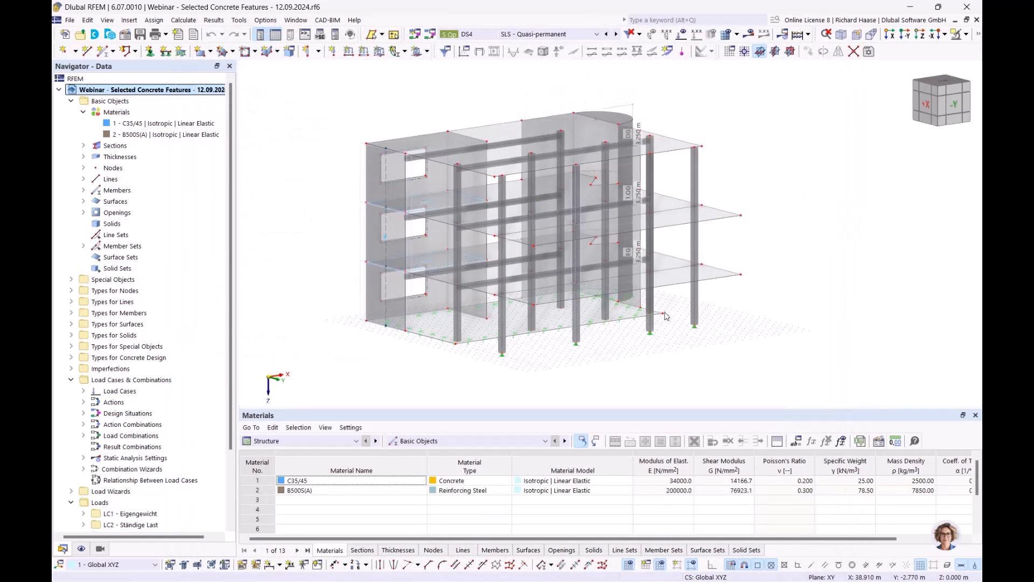
# Limit the Concrete Design objects to surface 18, excluding members, member sets, shear walls and nodes with punching
pyautogui.click(304, 445)
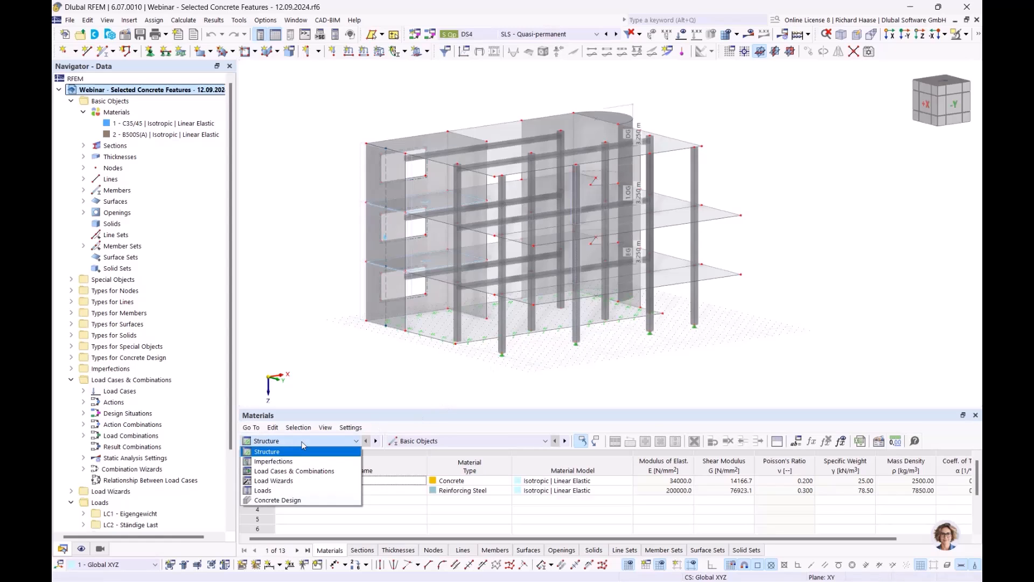
pyautogui.click(288, 501)
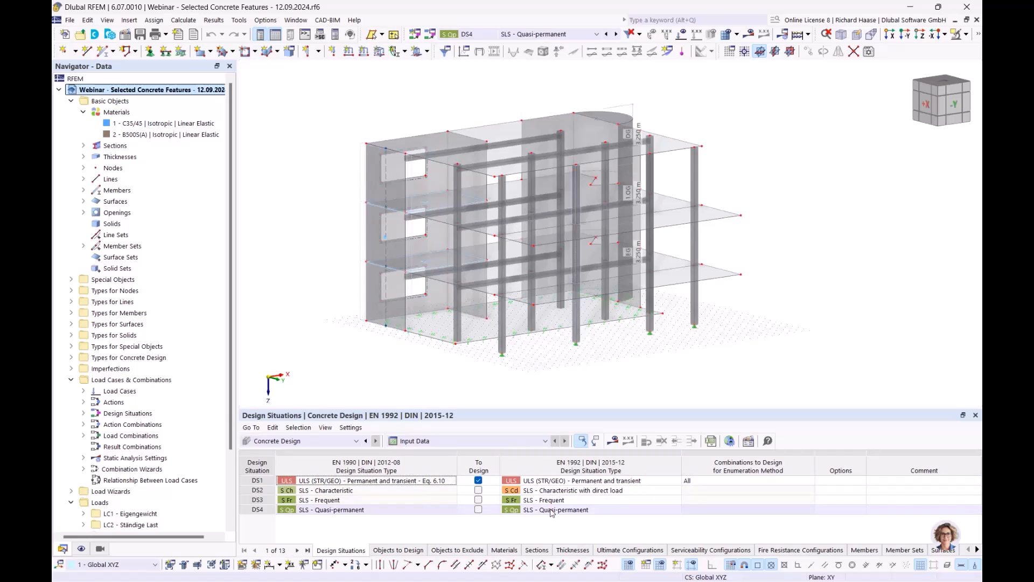
pyautogui.click(398, 550)
pyautogui.click(538, 481)
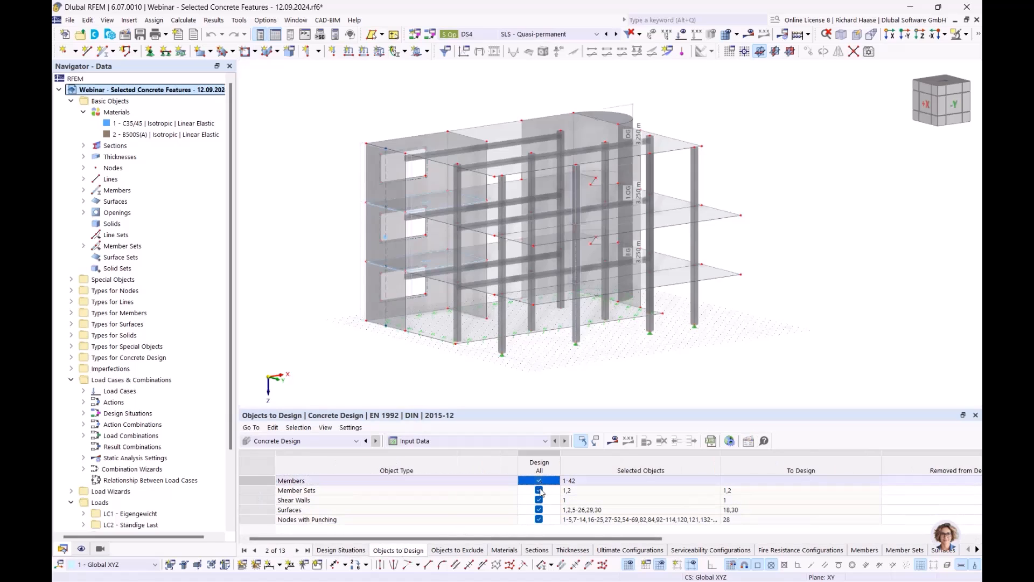
pyautogui.click(539, 490)
pyautogui.click(539, 500)
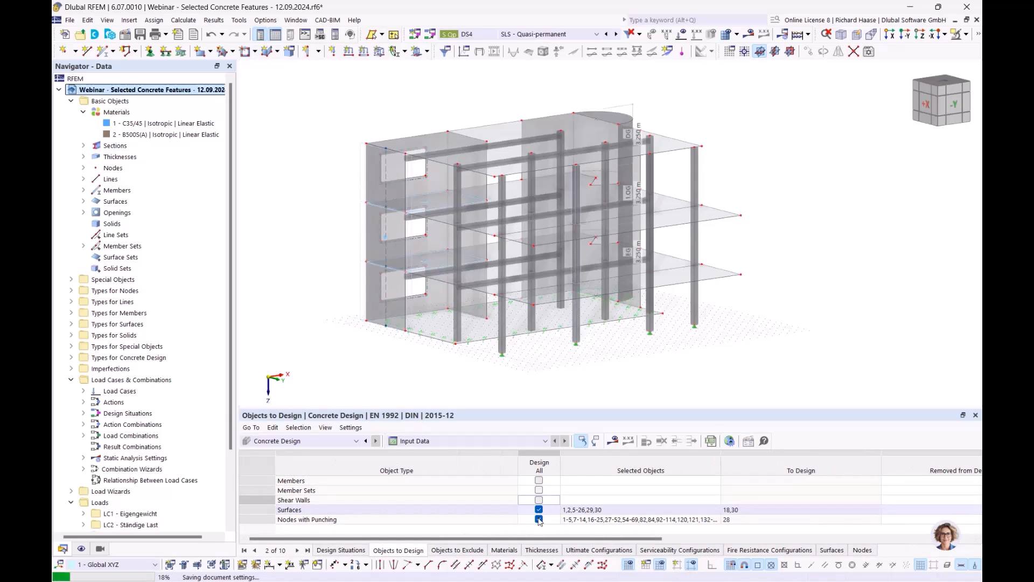
pyautogui.click(539, 520)
pyautogui.click(538, 509)
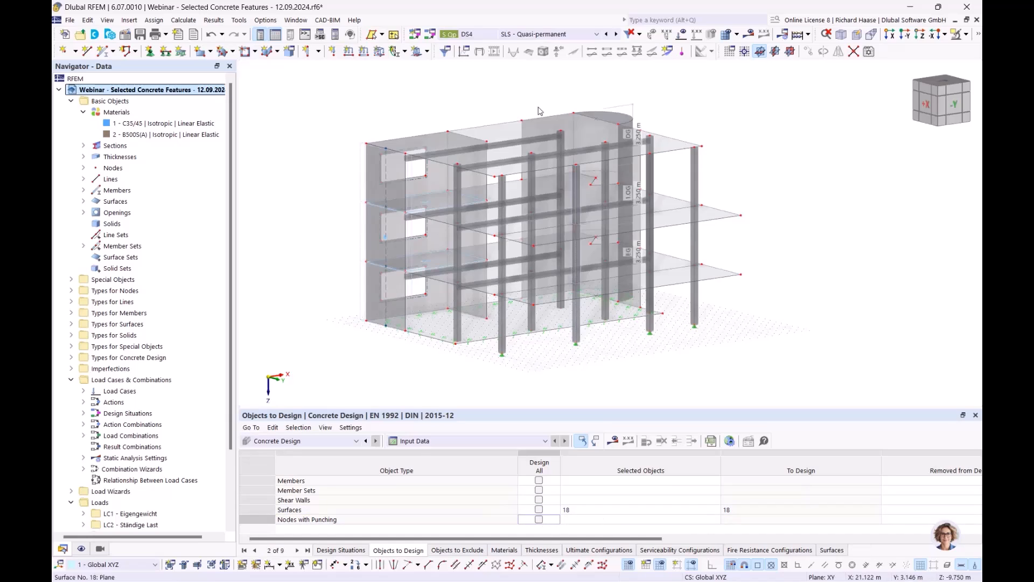
# Select the roof slab and calculate the concrete design results
pyautogui.click(530, 135)
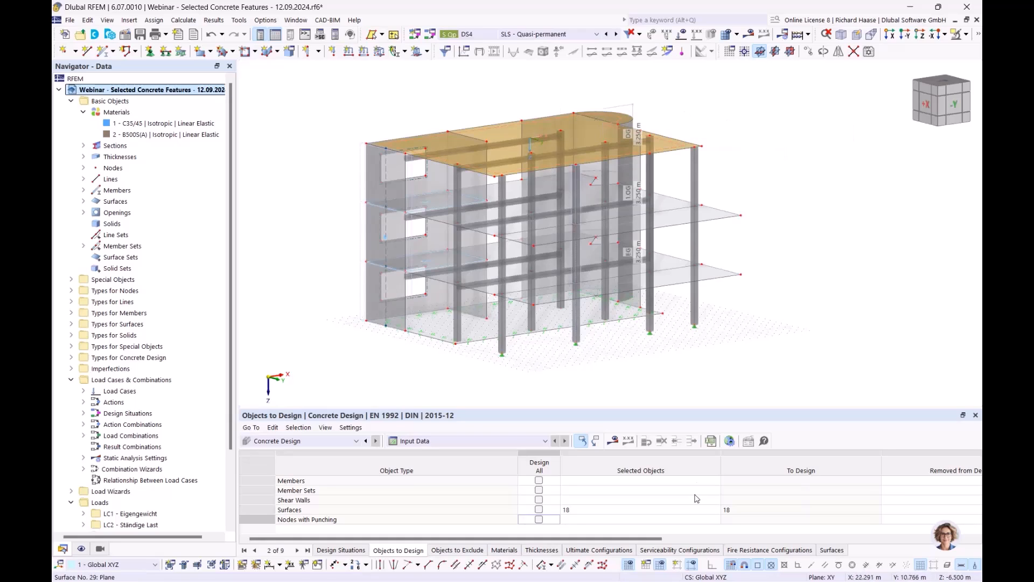
pyautogui.click(615, 441)
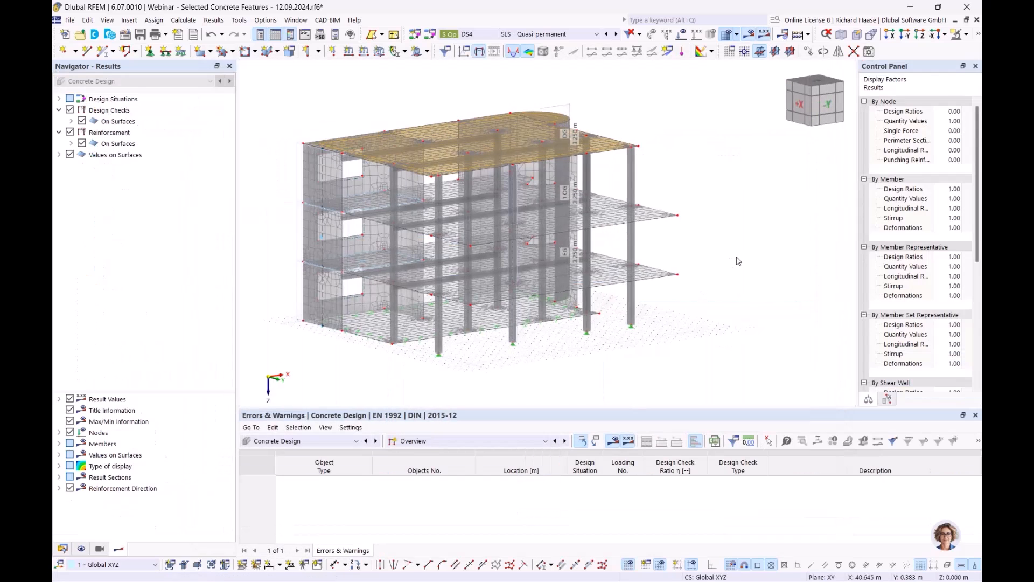
# Open the bottom rebar definition from the surface reinforcements assigned to roof slab surface 18
pyautogui.keyDown('ctrl'); pyautogui.moveTo(707, 213); pyautogui.dragTo(712, 255, button='middle'); pyautogui.keyUp('ctrl')
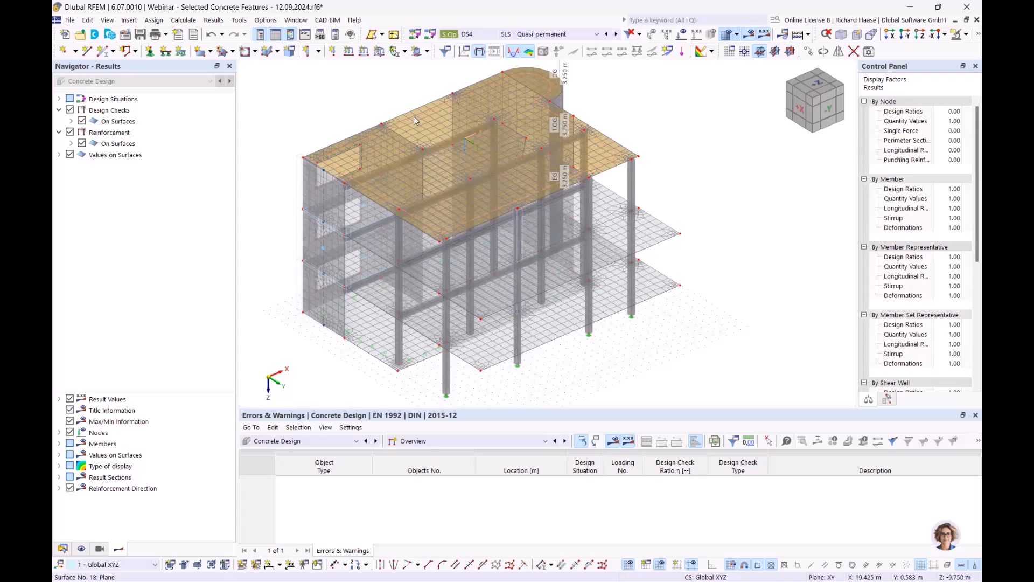
pyautogui.keyDown('ctrl'); pyautogui.moveTo(413, 117); pyautogui.dragTo(416, 121, button='middle'); pyautogui.keyUp('ctrl')
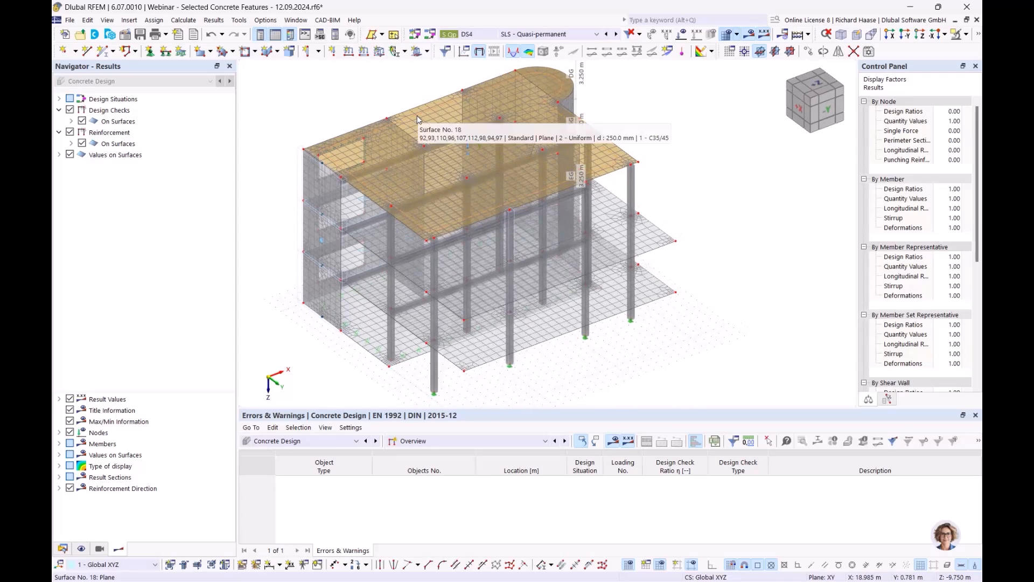
pyautogui.doubleClick(417, 115)
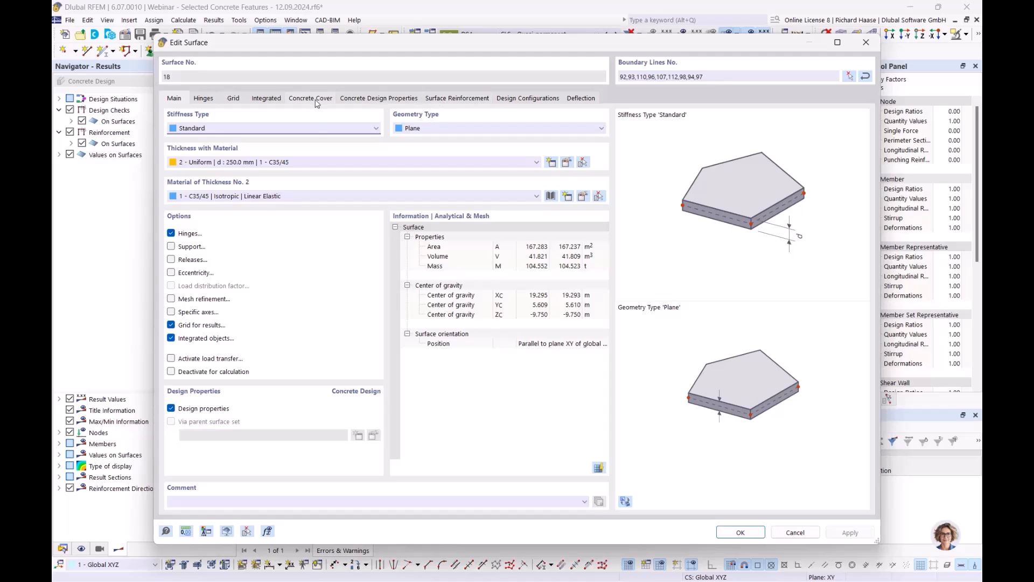
pyautogui.click(468, 102)
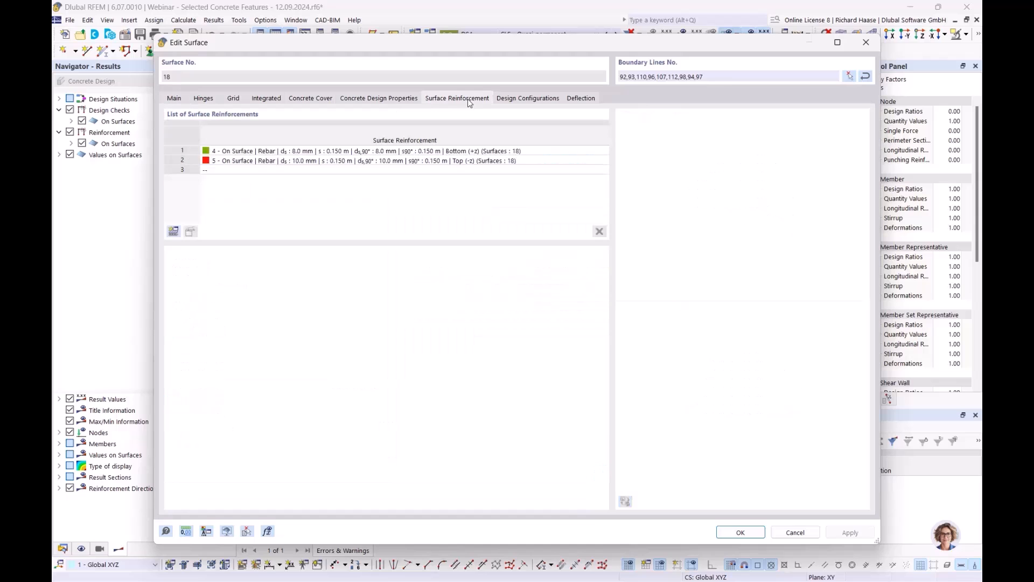
pyautogui.click(229, 152)
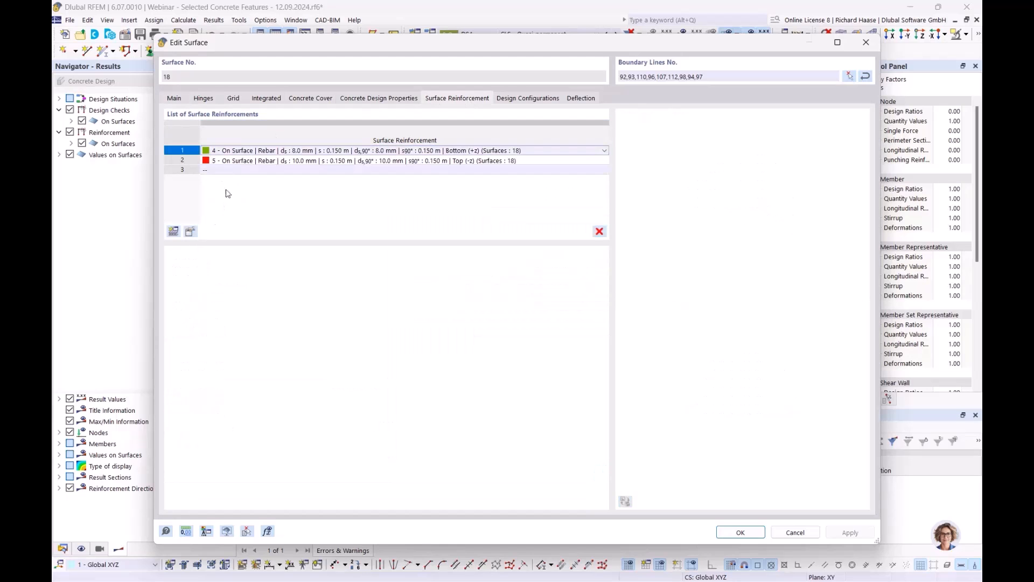
pyautogui.click(191, 232)
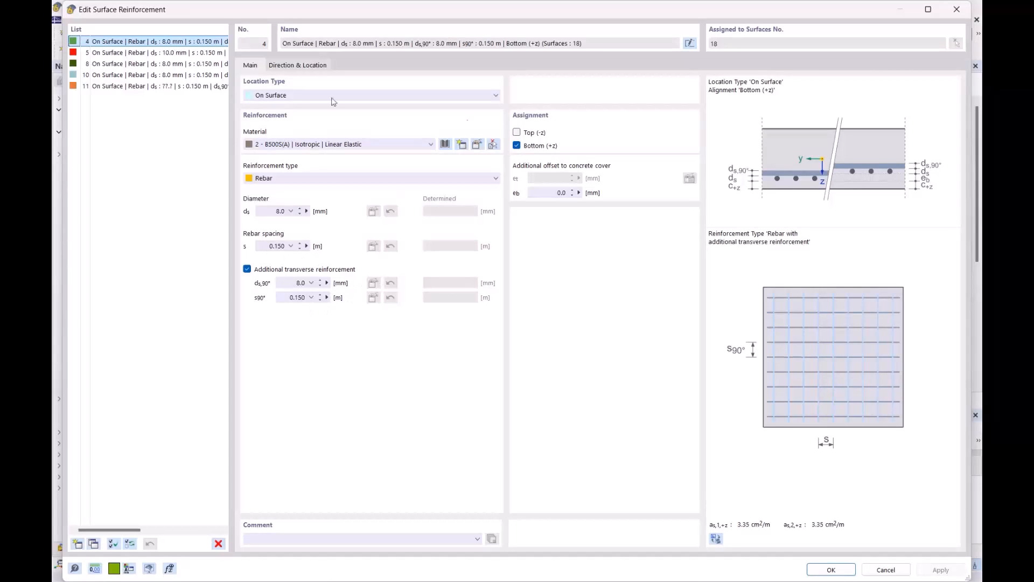
# Review the slab's top reinforcement and the available location types, and close the reinforcement and surface dialogs without changes
pyautogui.click(158, 54)
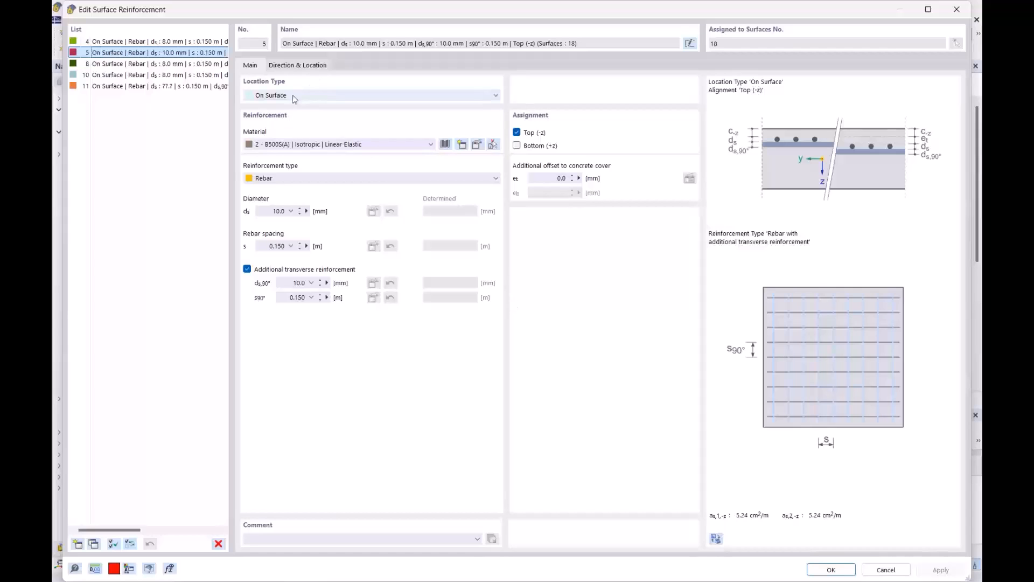
pyautogui.press('Up')
pyautogui.press('Down')
pyautogui.click(305, 96)
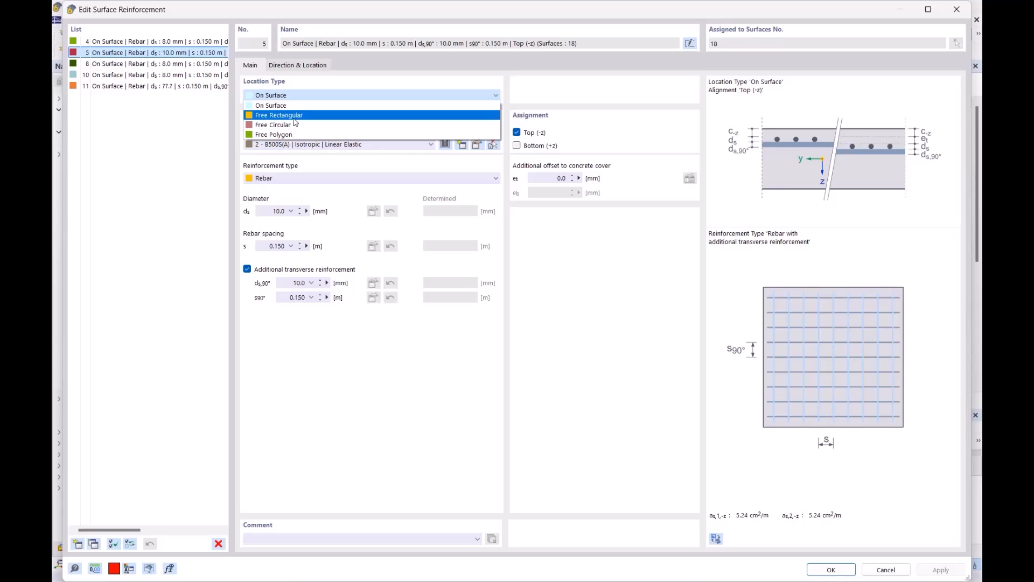
pyautogui.click(347, 345)
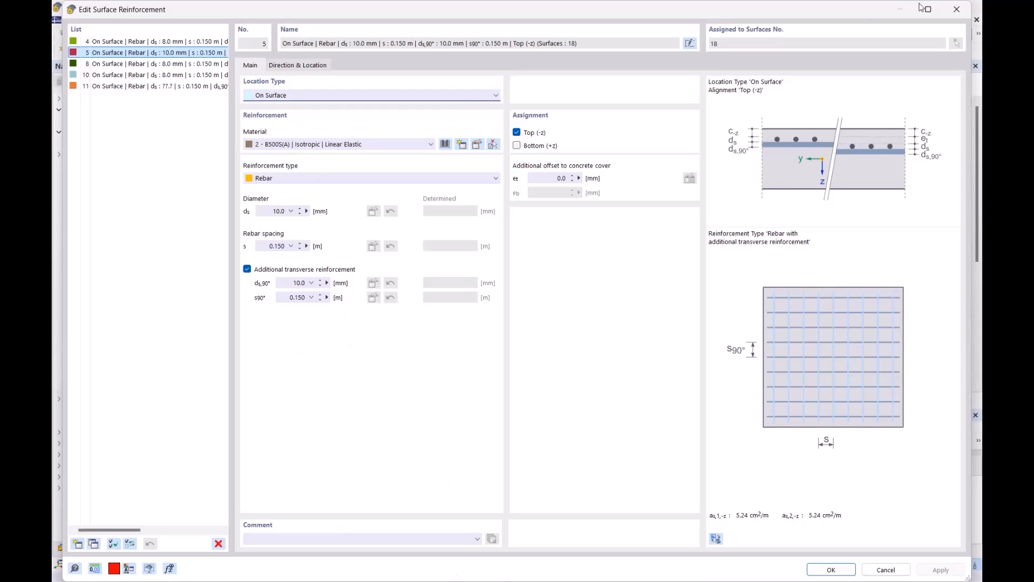
pyautogui.click(956, 9)
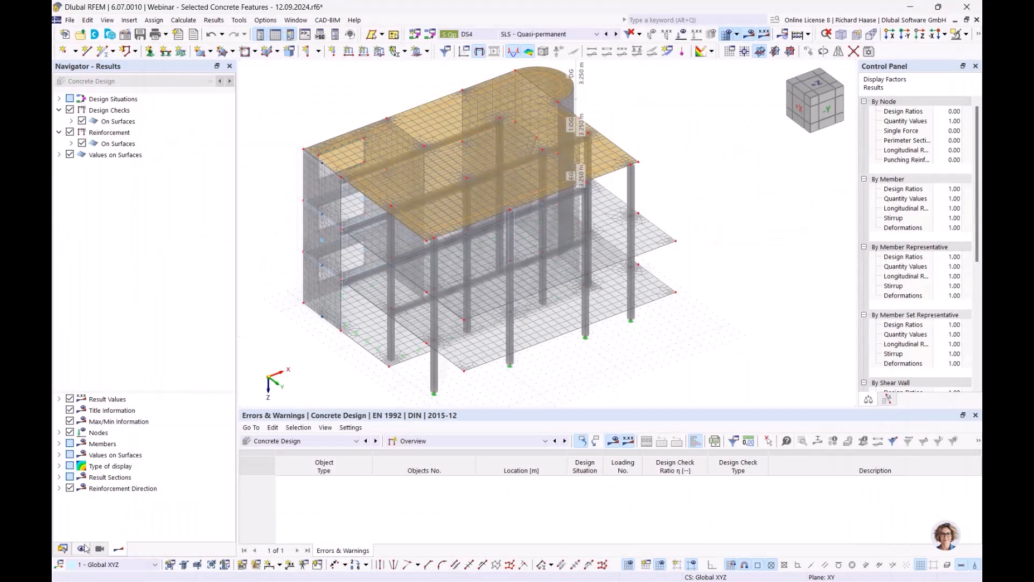
# Examine the display options for longitudinal surface reinforcement within the concrete design types
pyautogui.click(82, 548)
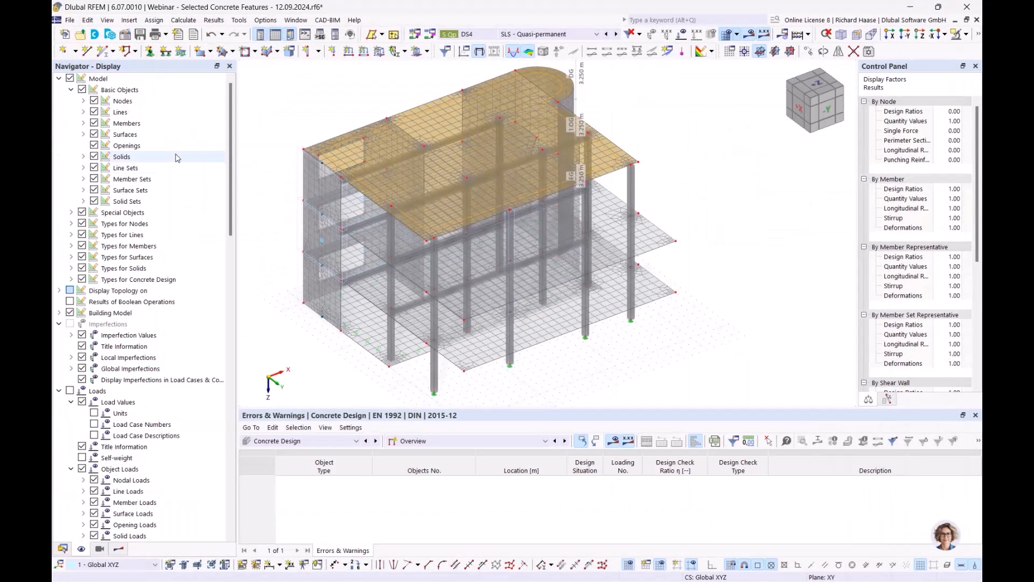
pyautogui.click(70, 279)
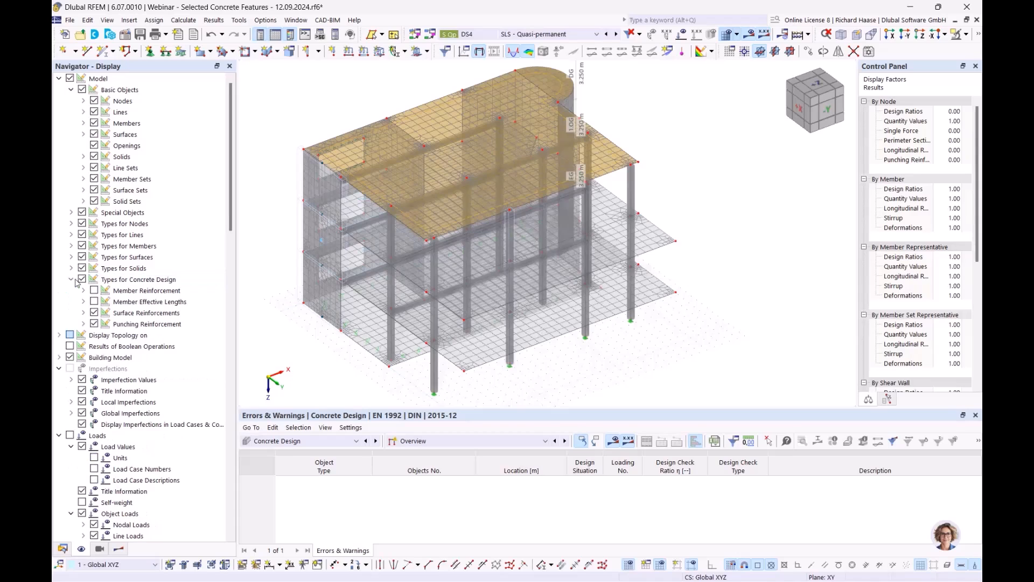
pyautogui.click(83, 313)
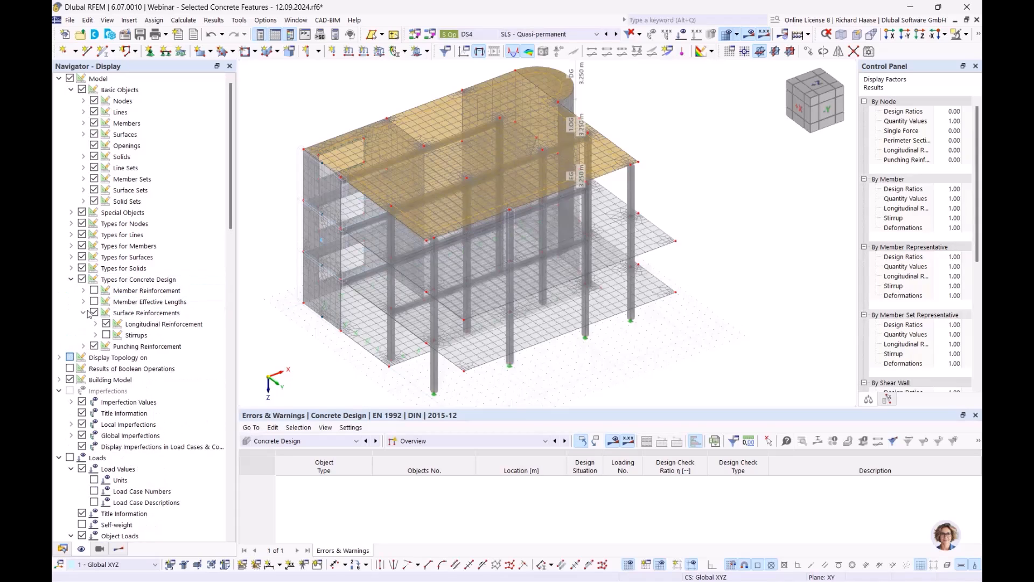
pyautogui.click(96, 324)
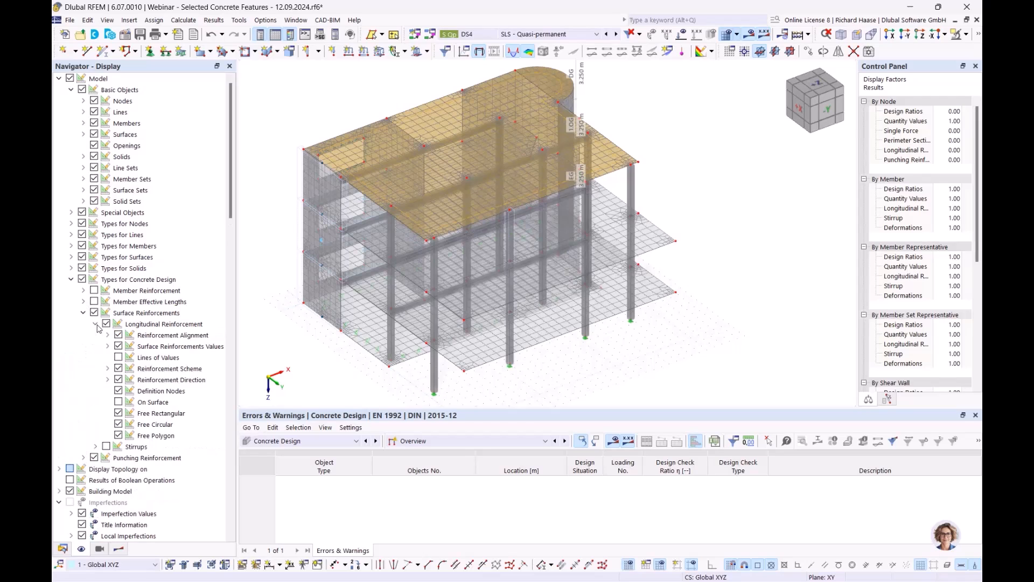
pyautogui.click(96, 324)
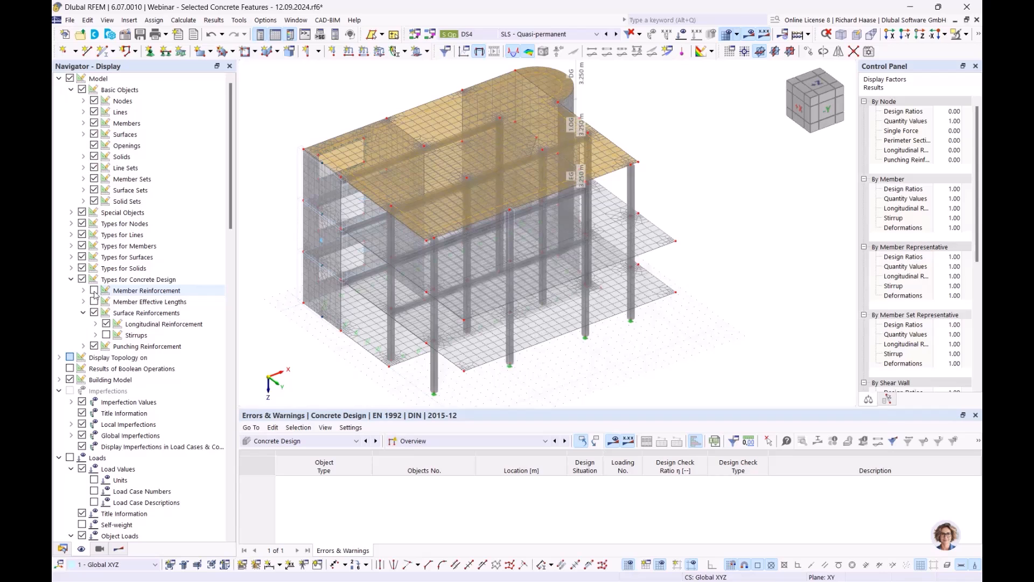
# Deselect the roof slab and switch the model from transparent rendering to a wireframe display
pyautogui.click(653, 131)
pyautogui.keyDown('ctrl'); pyautogui.moveTo(501, 169); pyautogui.dragTo(528, 159, button='middle'); pyautogui.keyUp('ctrl')
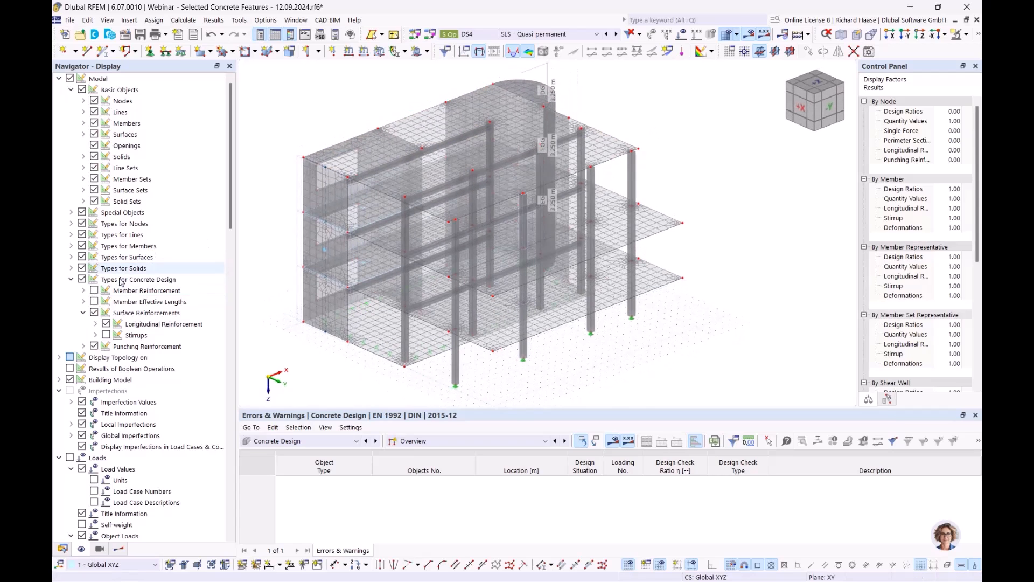
pyautogui.click(141, 312)
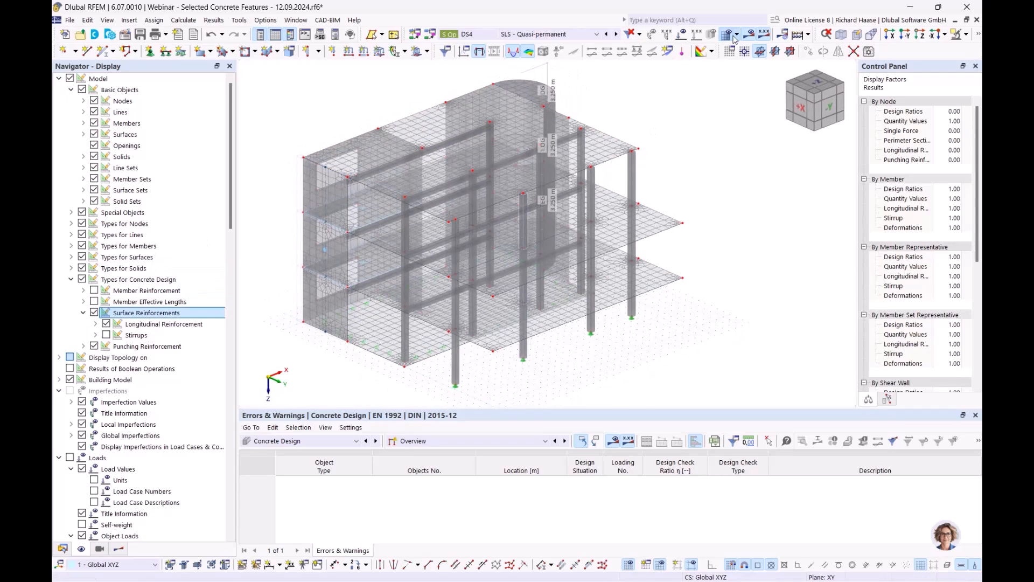
pyautogui.click(980, 36)
pyautogui.click(830, 51)
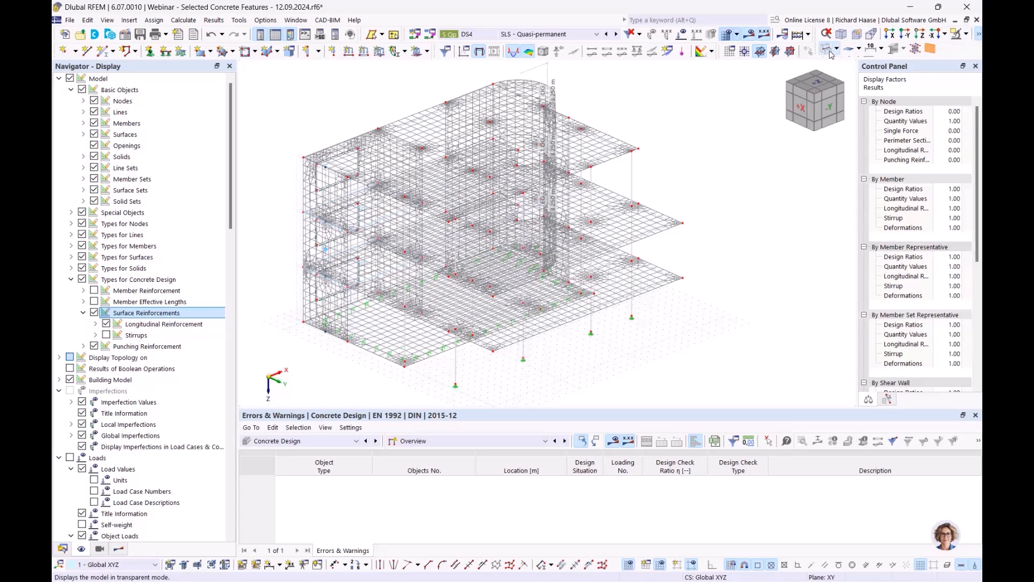
# Turn on the display of longitudinal surface reinforcement defined as On Surface
pyautogui.click(113, 324)
pyautogui.click(95, 324)
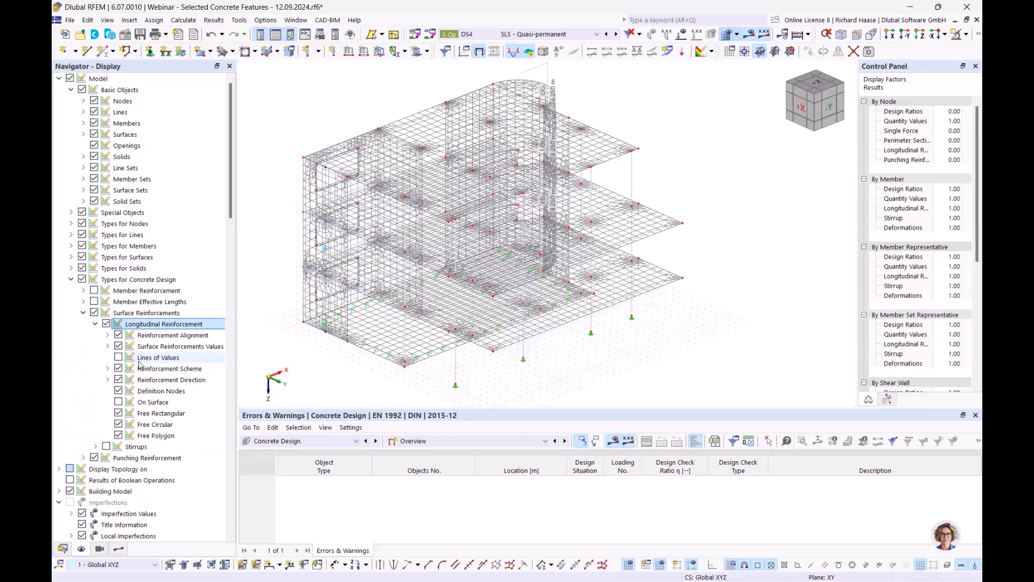
pyautogui.click(107, 335)
pyautogui.click(107, 335)
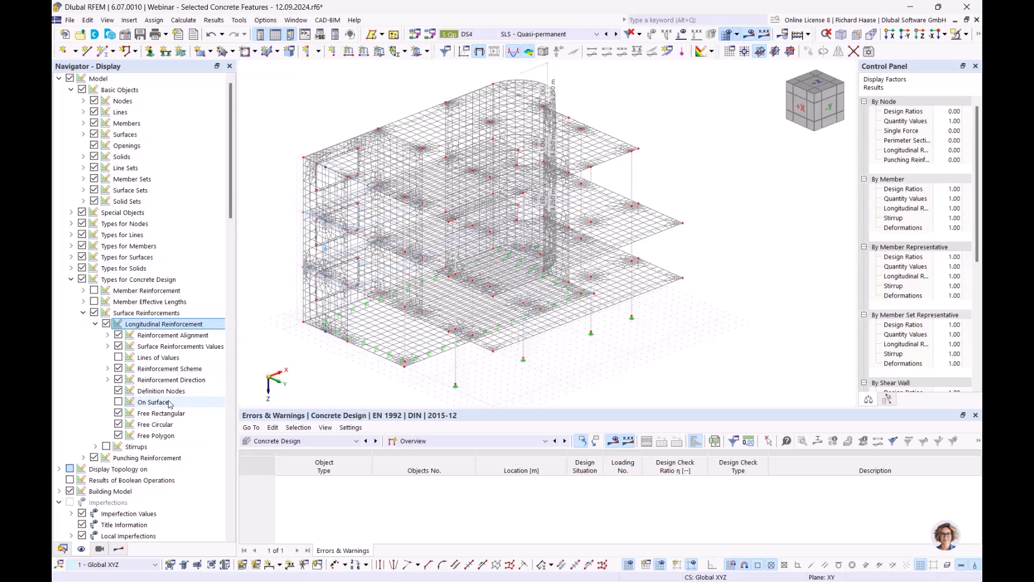
pyautogui.click(151, 403)
pyautogui.click(119, 402)
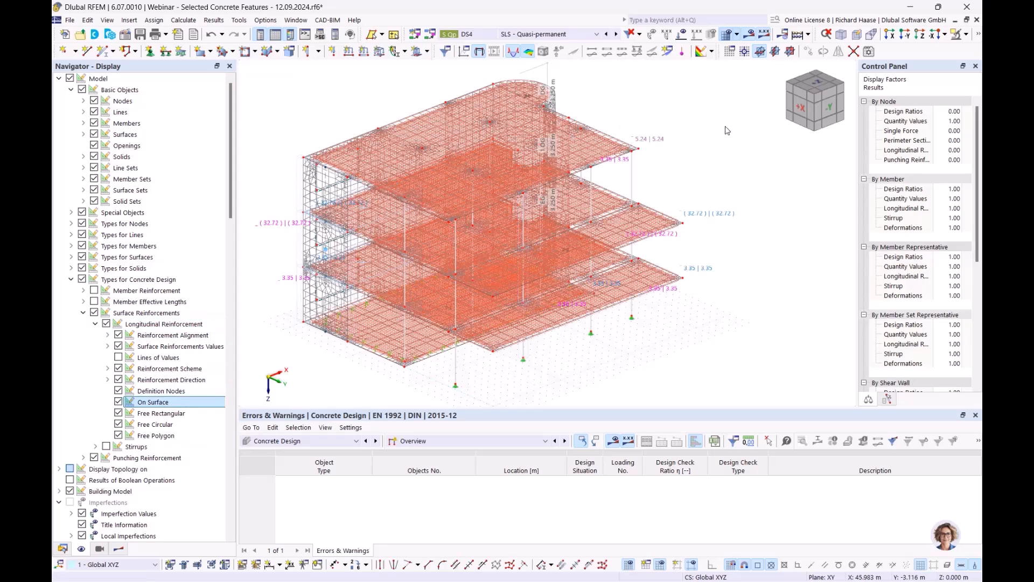
# Isolate roof slab surface 18 so that only this slab and its surface reinforcement are shown
pyautogui.scroll(4, 666, 168)
pyautogui.scroll(-4, 665, 167)
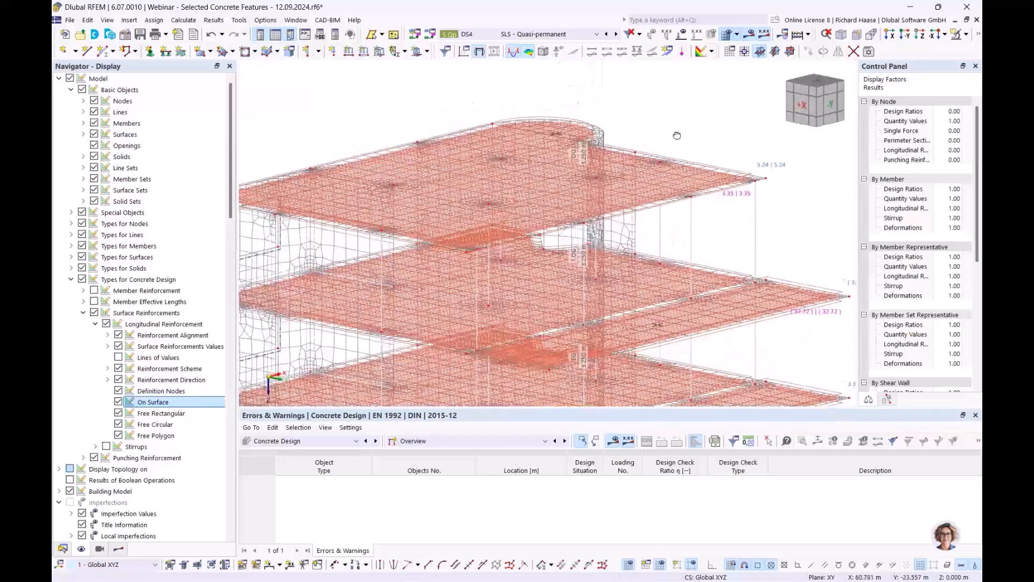
pyautogui.scroll(4, 652, 159)
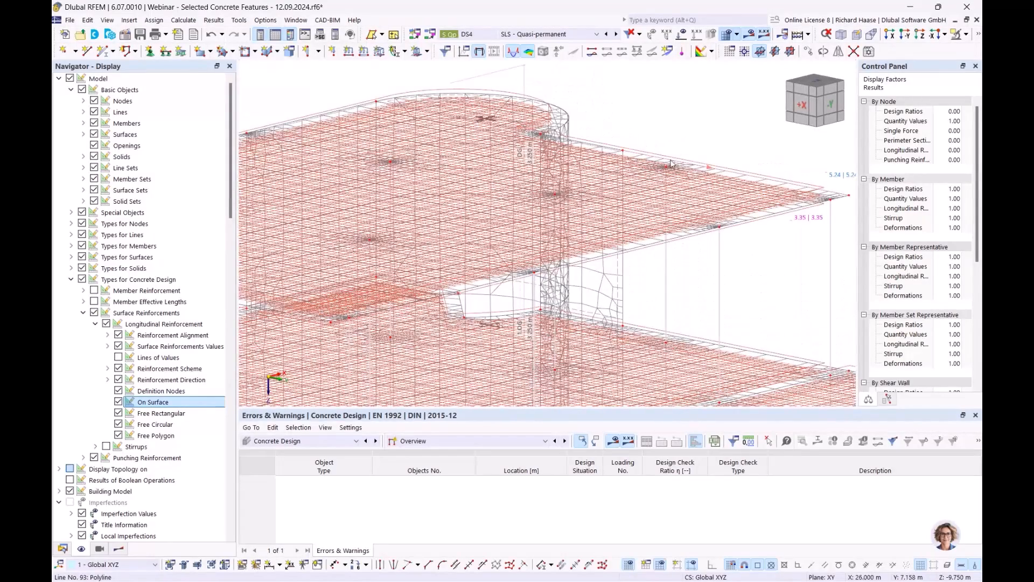
pyautogui.scroll(-3, 672, 163)
pyautogui.click(62, 549)
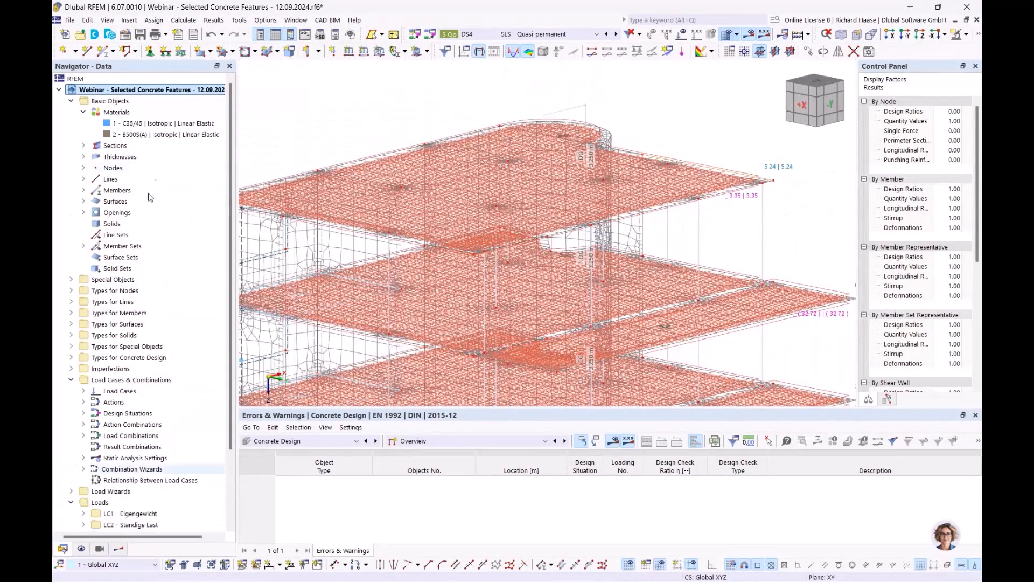
pyautogui.doubleClick(101, 204)
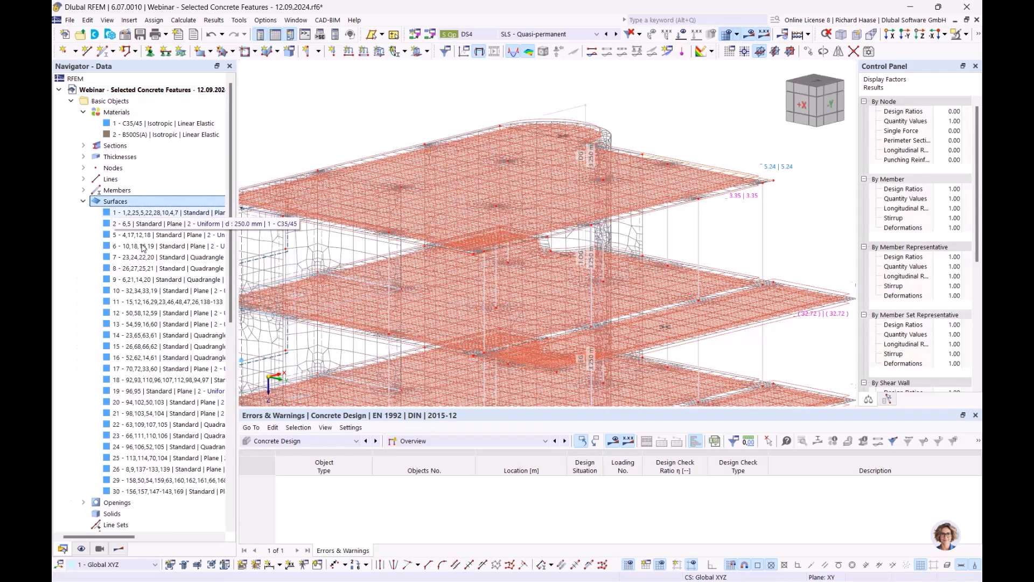
pyautogui.click(136, 381)
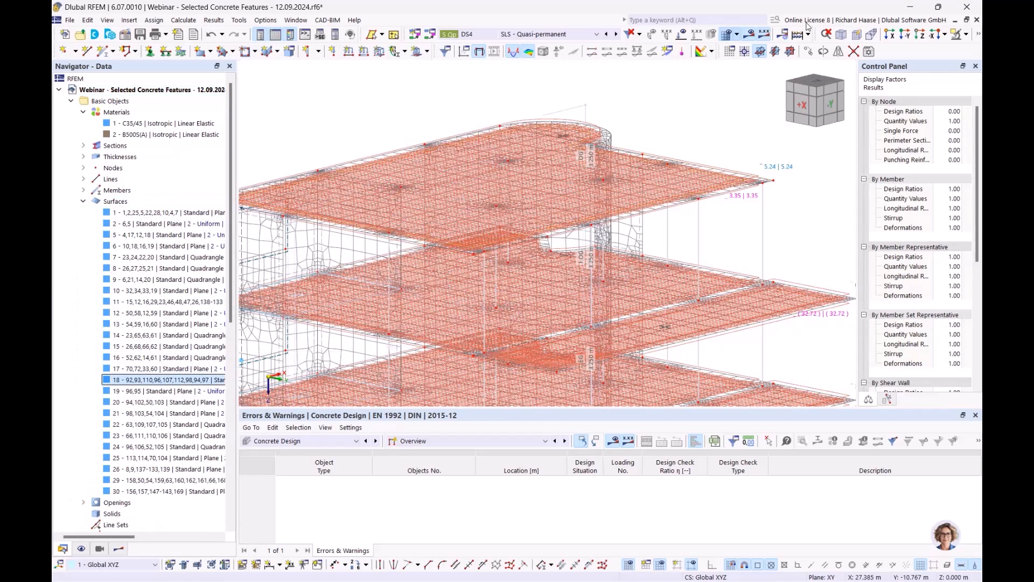
pyautogui.click(960, 37)
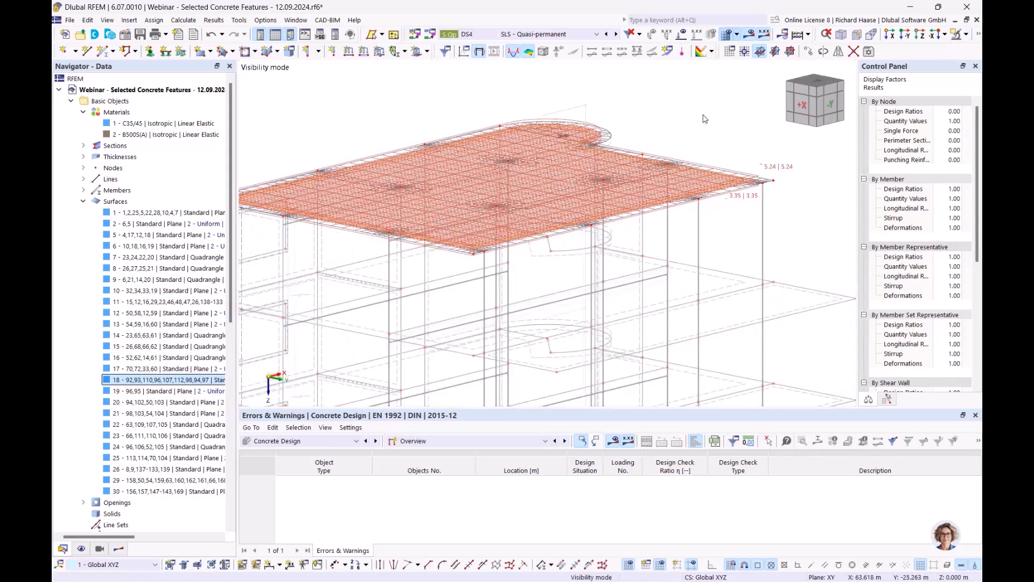
# Inspect the reinforcement layers of the isolated roof slab and hide all concrete design types in the model display
pyautogui.moveTo(674, 138); pyautogui.dragTo(642, 155, button='middle')
pyautogui.scroll(6, 641, 156)
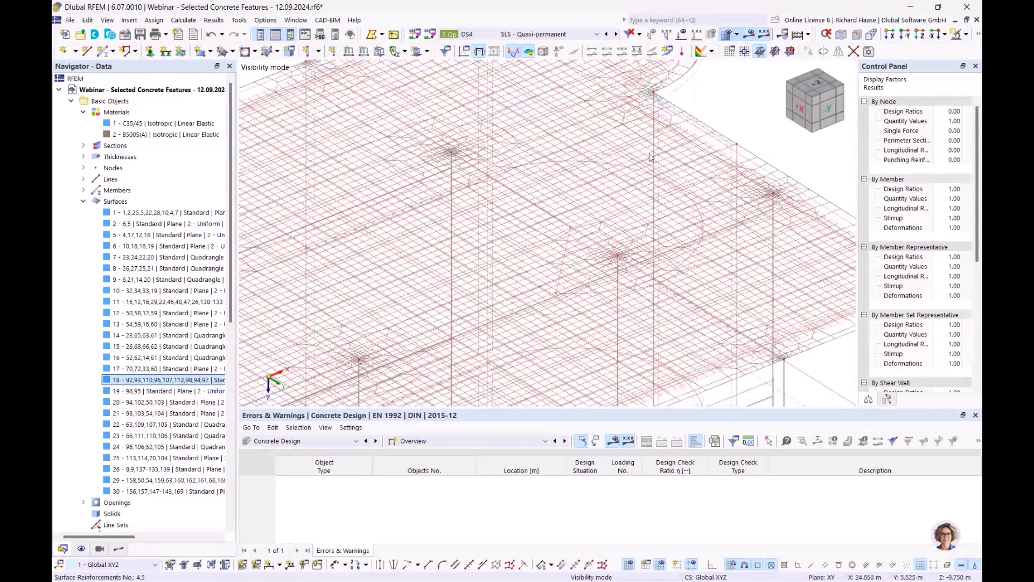
pyautogui.scroll(-5, 561, 189)
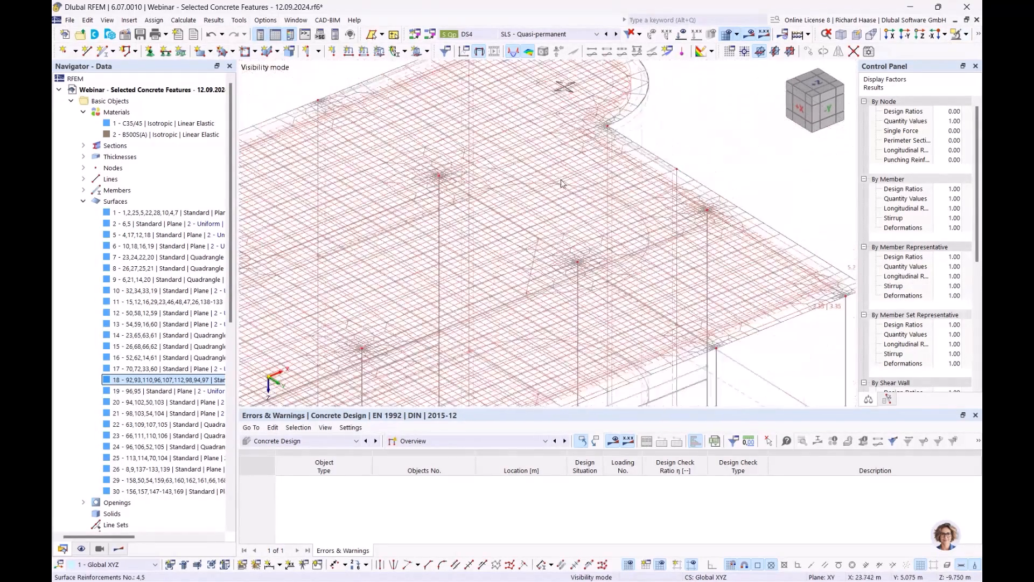
pyautogui.moveTo(692, 131); pyautogui.dragTo(699, 125, button='middle')
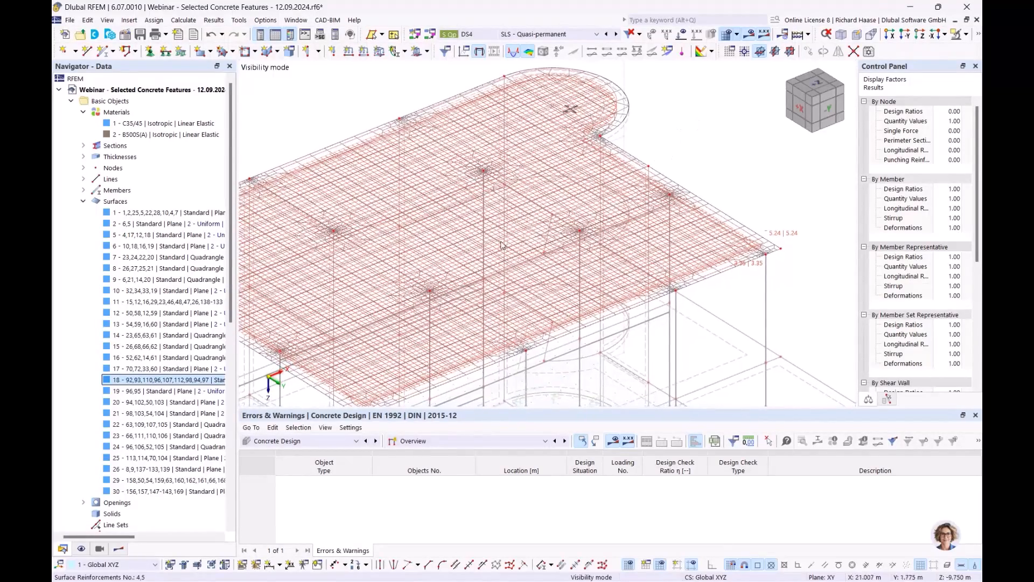
pyautogui.keyDown('ctrl'); pyautogui.moveTo(707, 175); pyautogui.dragTo(675, 265, button='middle'); pyautogui.keyUp('ctrl')
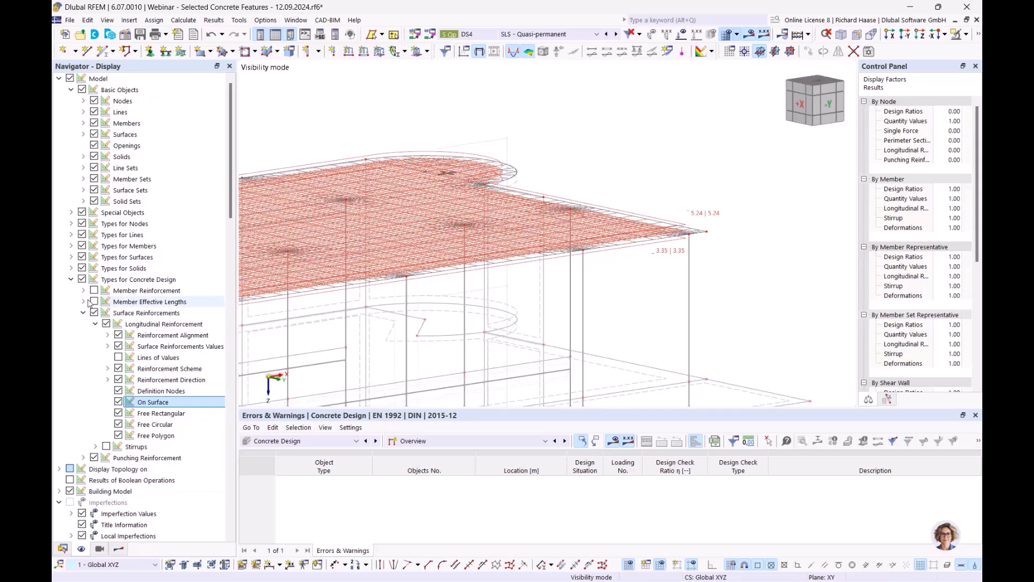
pyautogui.click(82, 279)
pyautogui.scroll(-2, 521, 223)
pyautogui.moveTo(521, 223); pyautogui.dragTo(561, 277, button='middle')
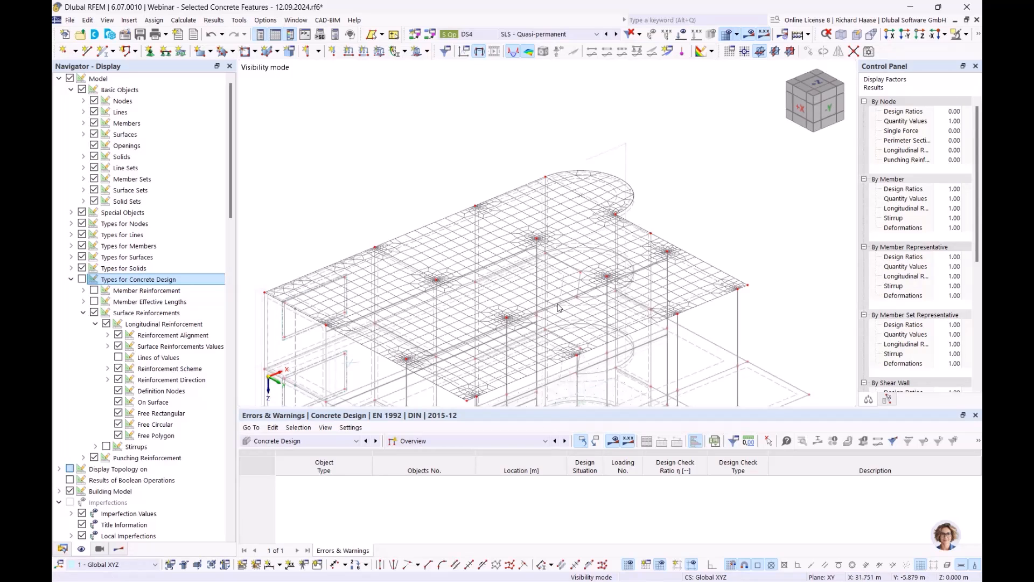
# Review the reinforcement result categories available on surfaces: required, provided and not covered reinforcement
pyautogui.click(63, 548)
pyautogui.moveTo(621, 342); pyautogui.dragTo(596, 271, button='middle')
pyautogui.click(441, 442)
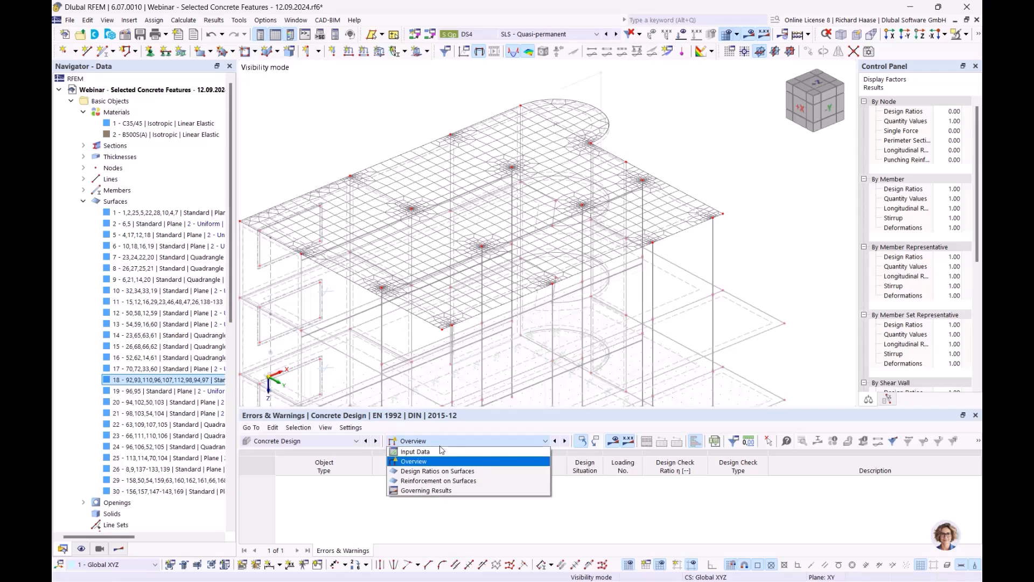
pyautogui.click(119, 550)
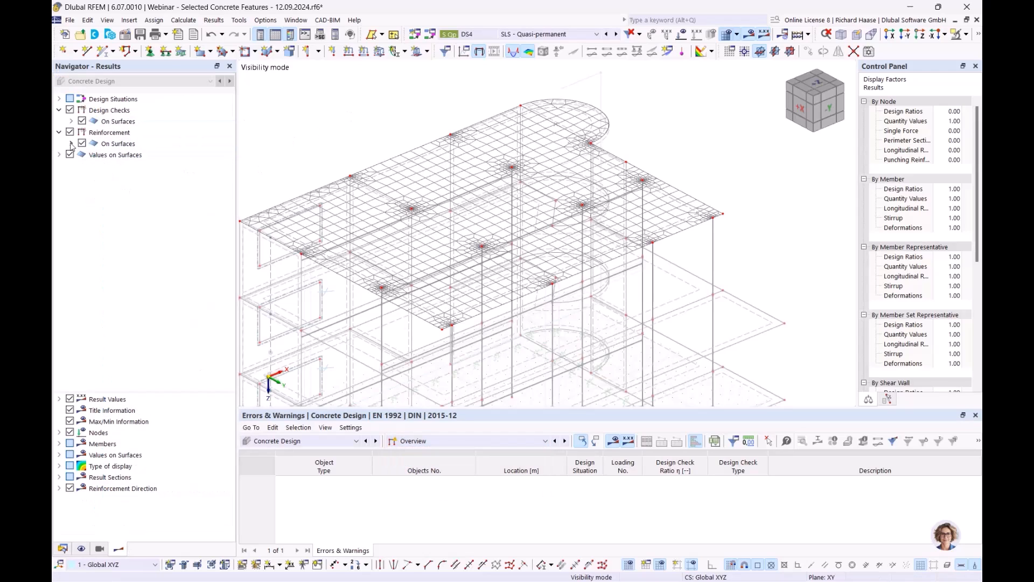
pyautogui.click(125, 146)
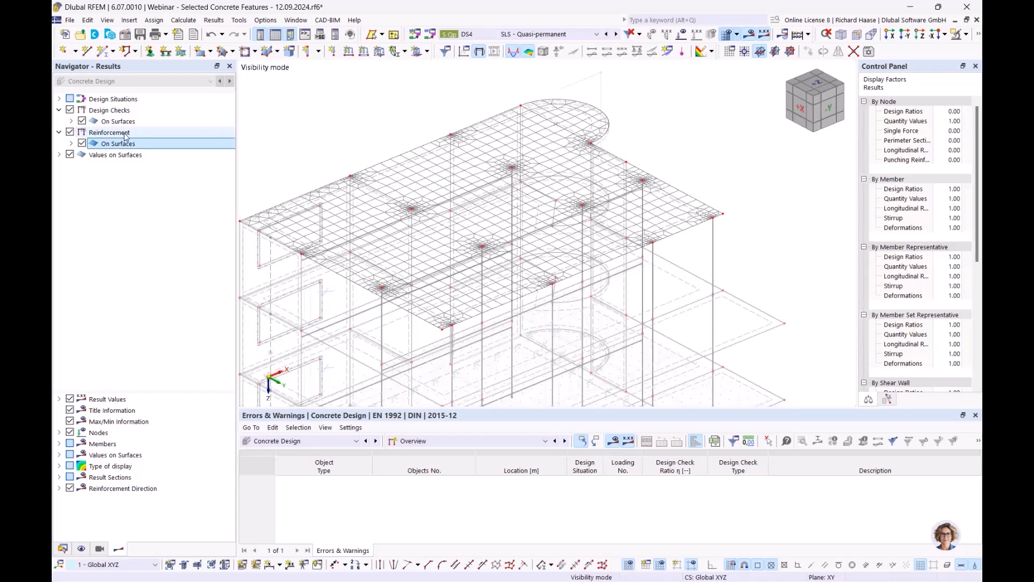
pyautogui.click(70, 144)
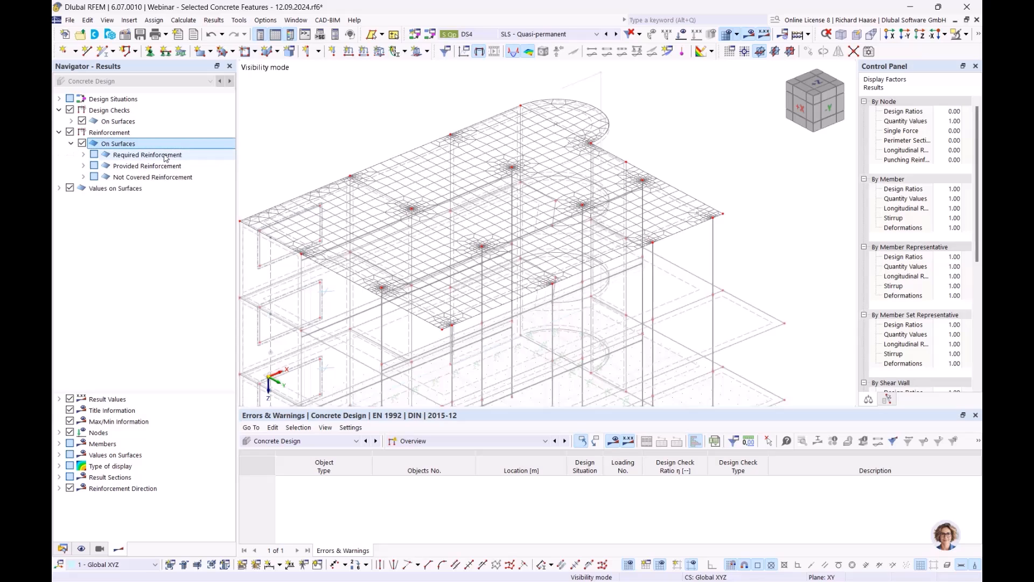
pyautogui.click(164, 157)
pyautogui.click(159, 167)
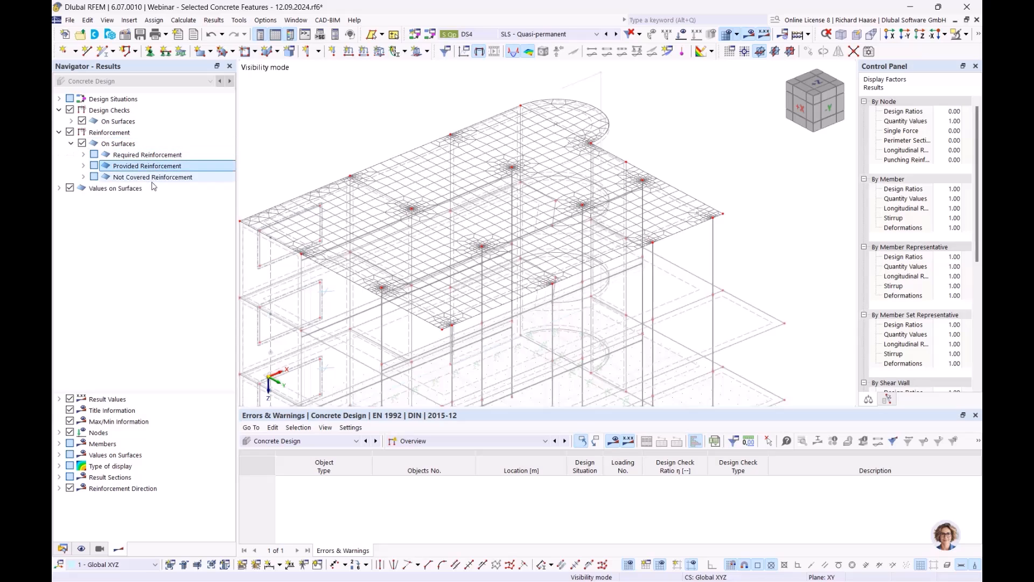
pyautogui.click(156, 179)
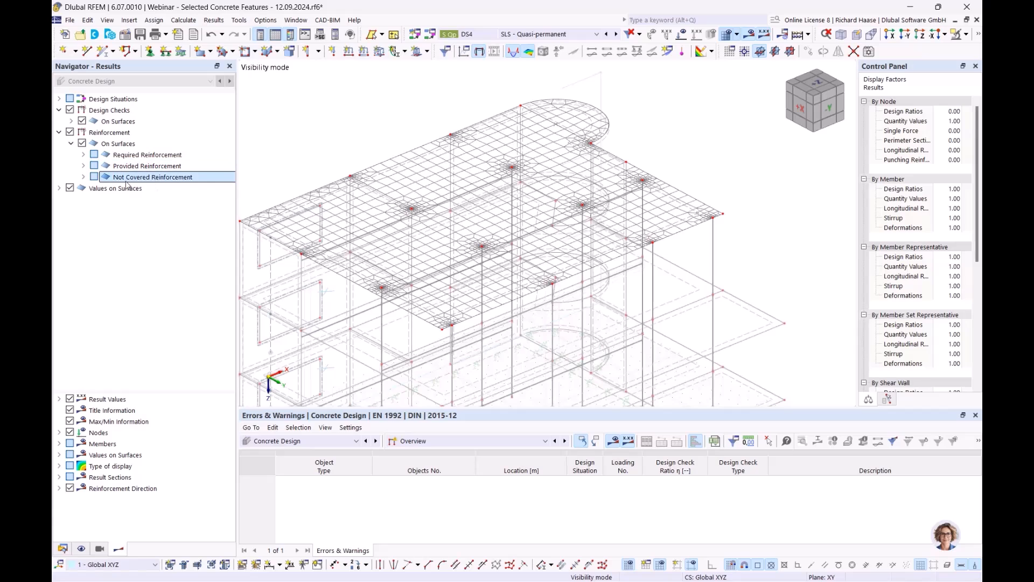
pyautogui.click(154, 166)
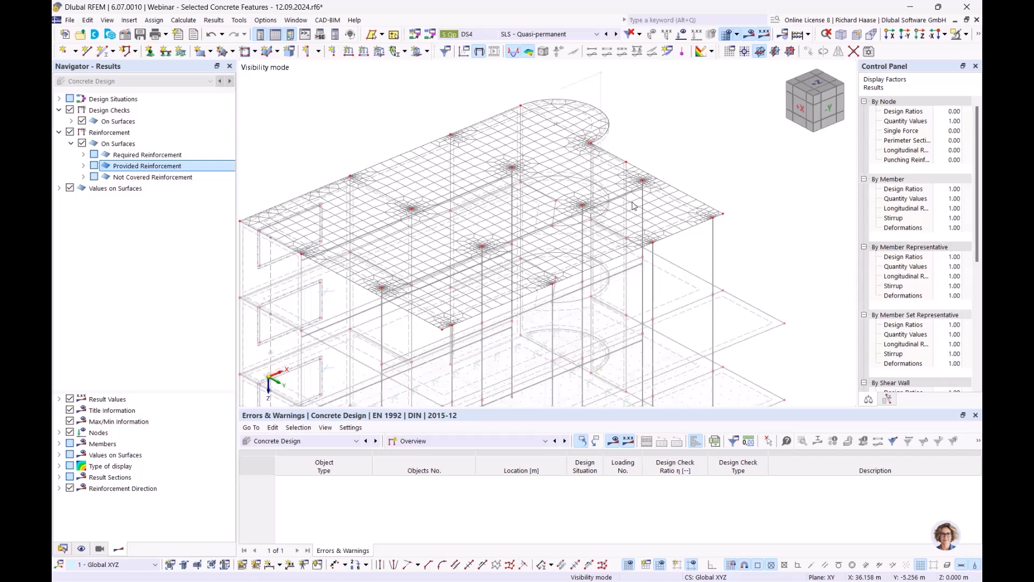
# Show the roof slab's required longitudinal reinforcement as,req,1,-z (top) and inspect its distribution
pyautogui.click(83, 155)
pyautogui.click(95, 166)
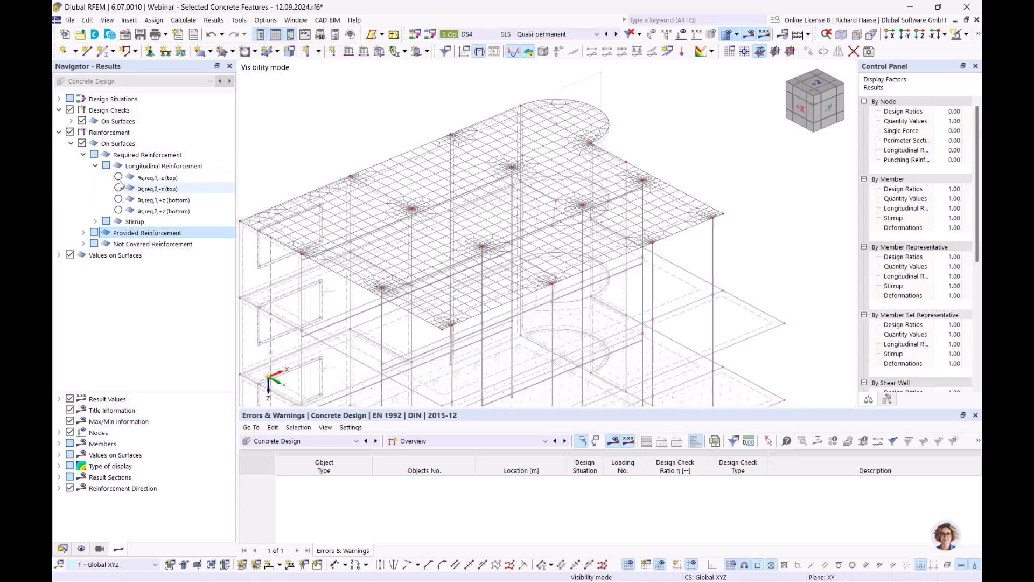
pyautogui.click(118, 178)
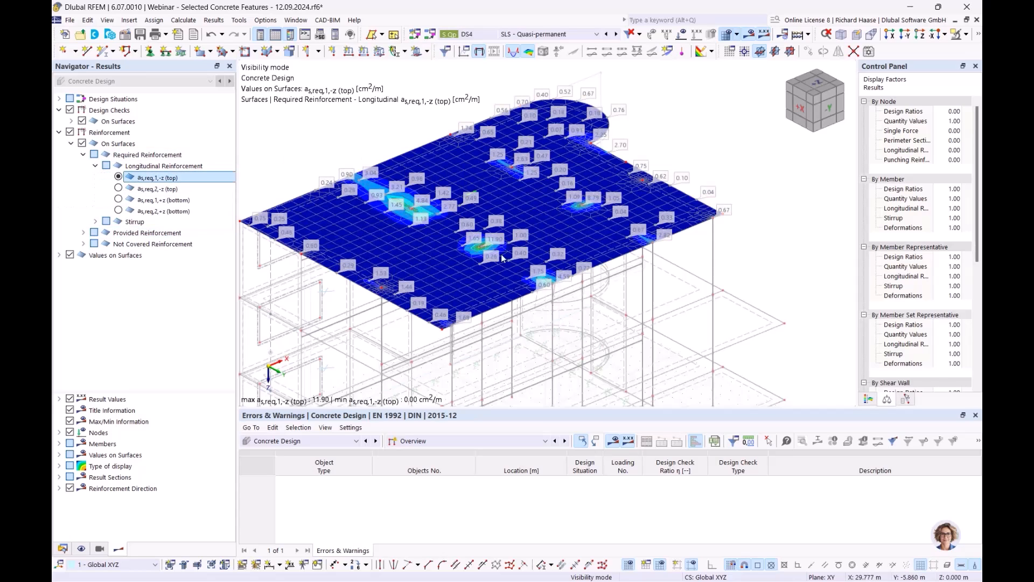
pyautogui.scroll(2, 494, 254)
pyautogui.scroll(-2, 477, 237)
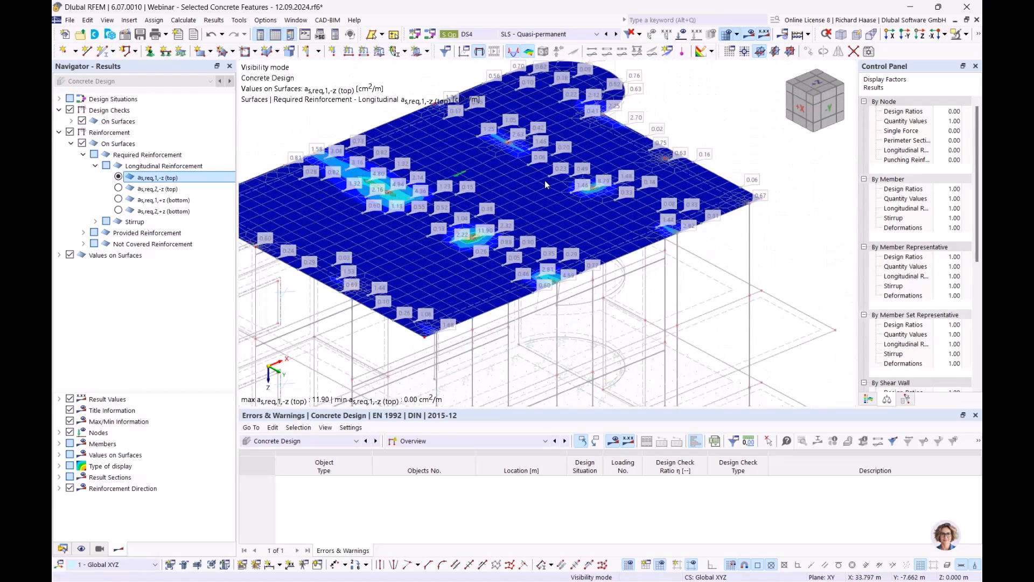
# Show the required longitudinal reinforcement as,req,2,-z (top), followed by as,req,1,+z (bottom) and as,req,2,+z (bottom)
pyautogui.click(118, 188)
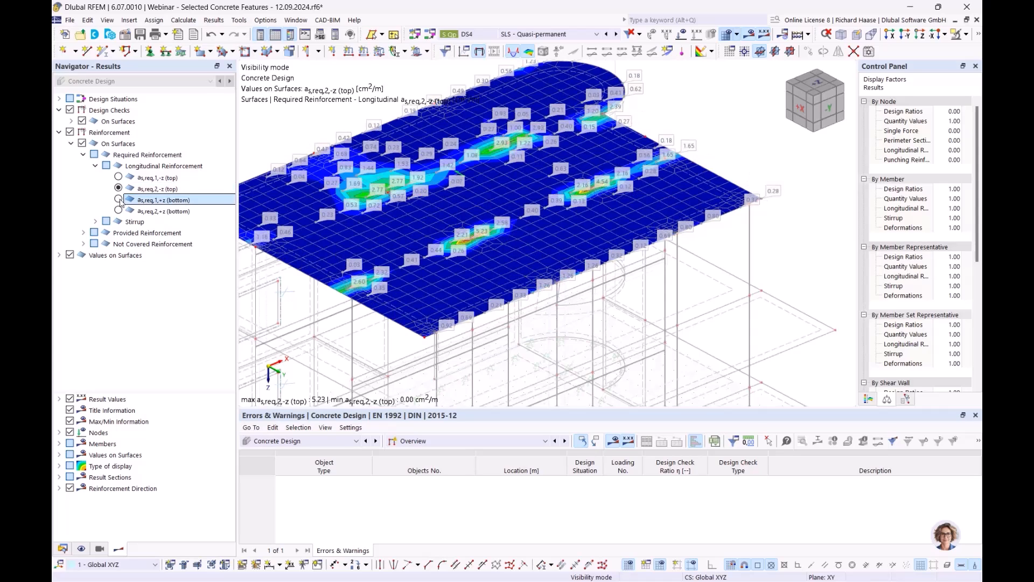
pyautogui.click(119, 199)
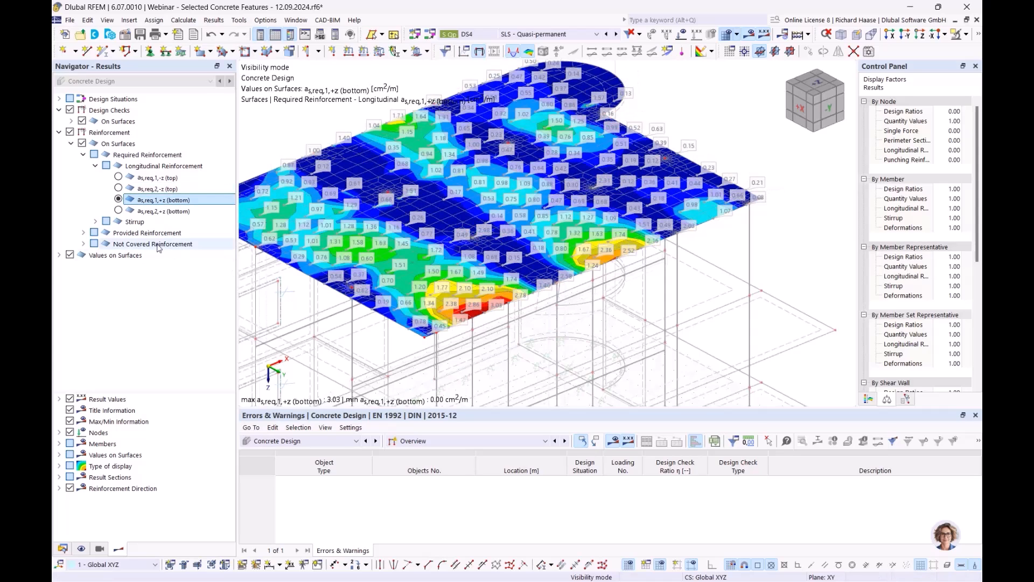
pyautogui.click(118, 211)
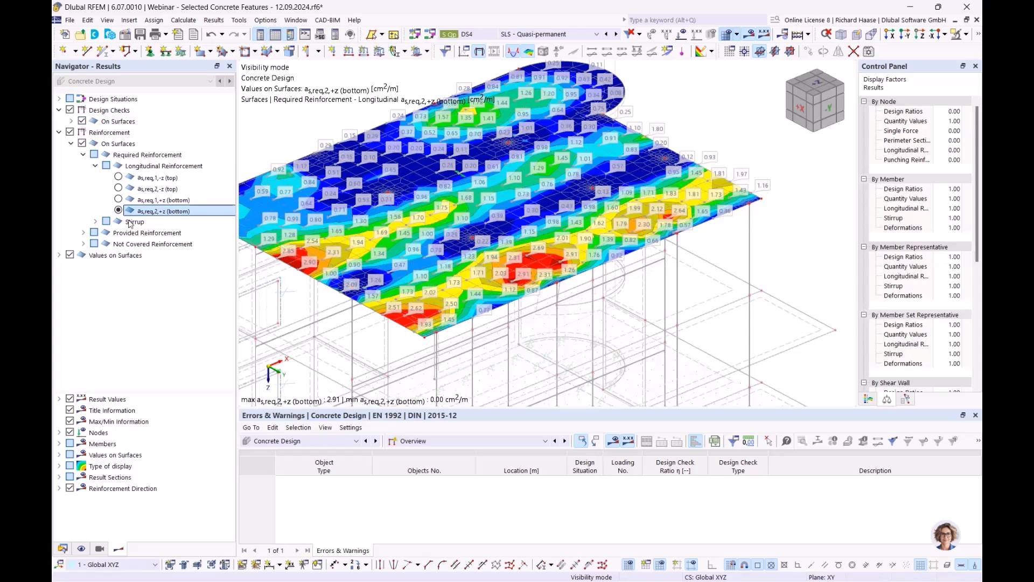
# Show the roof slab's not covered longitudinal reinforcement as,dif,1,-z (top)
pyautogui.click(97, 167)
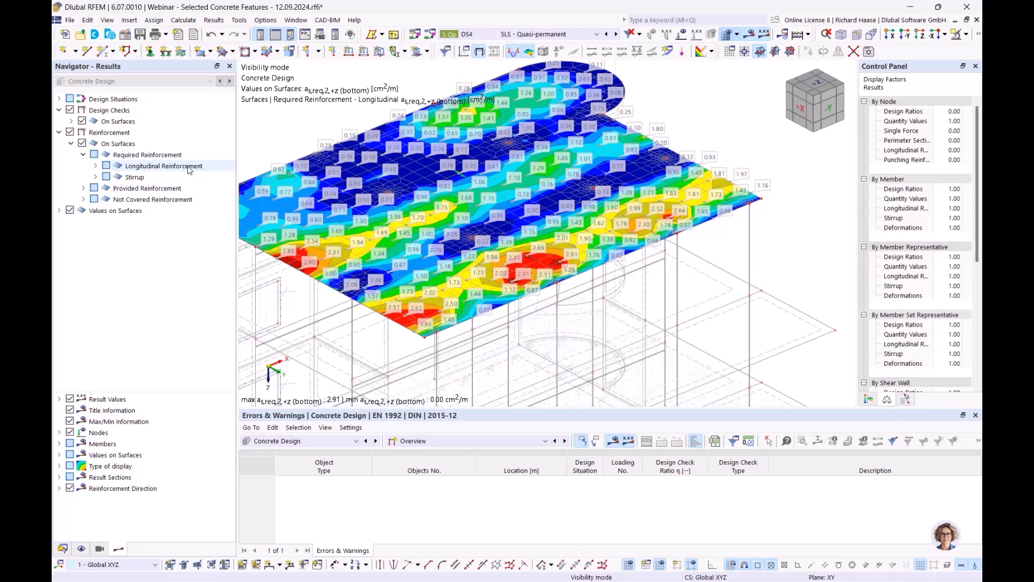
pyautogui.click(156, 166)
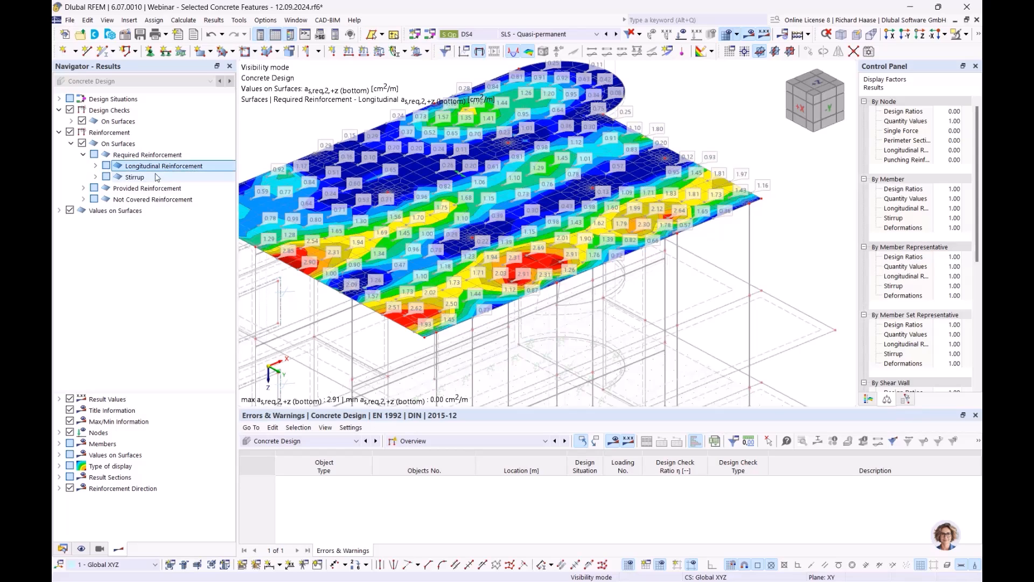
pyautogui.click(156, 191)
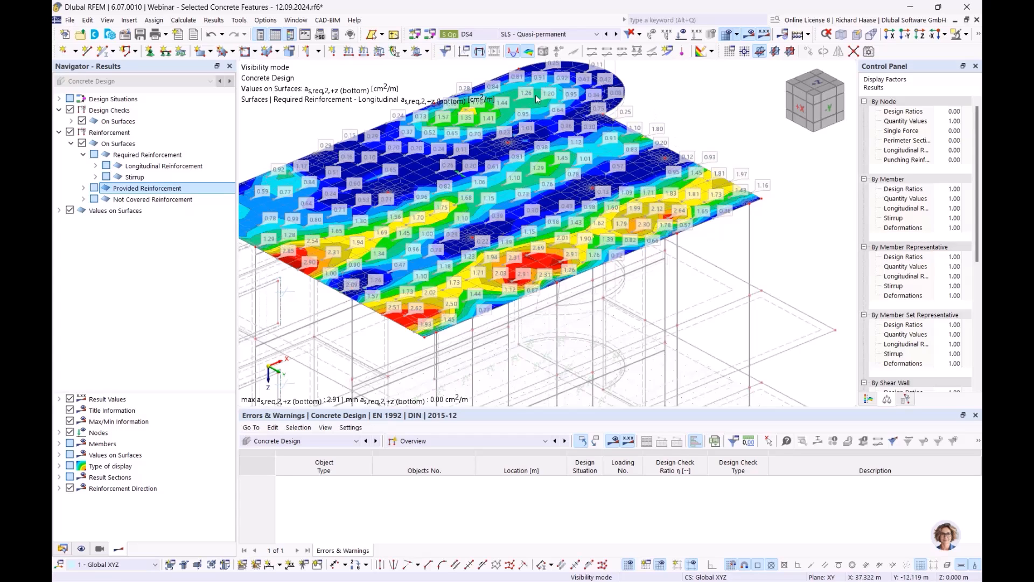
pyautogui.click(84, 199)
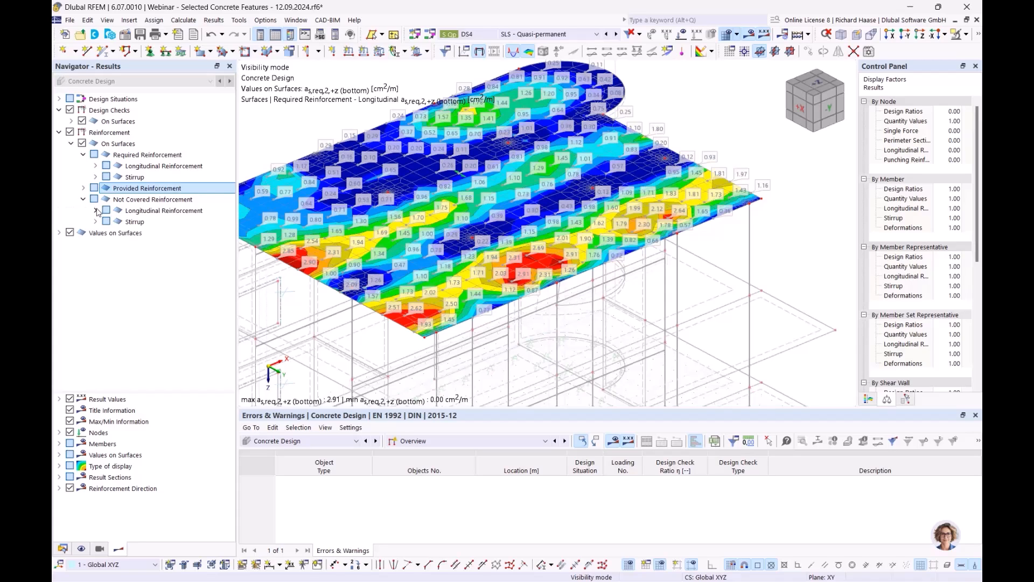
pyautogui.click(147, 202)
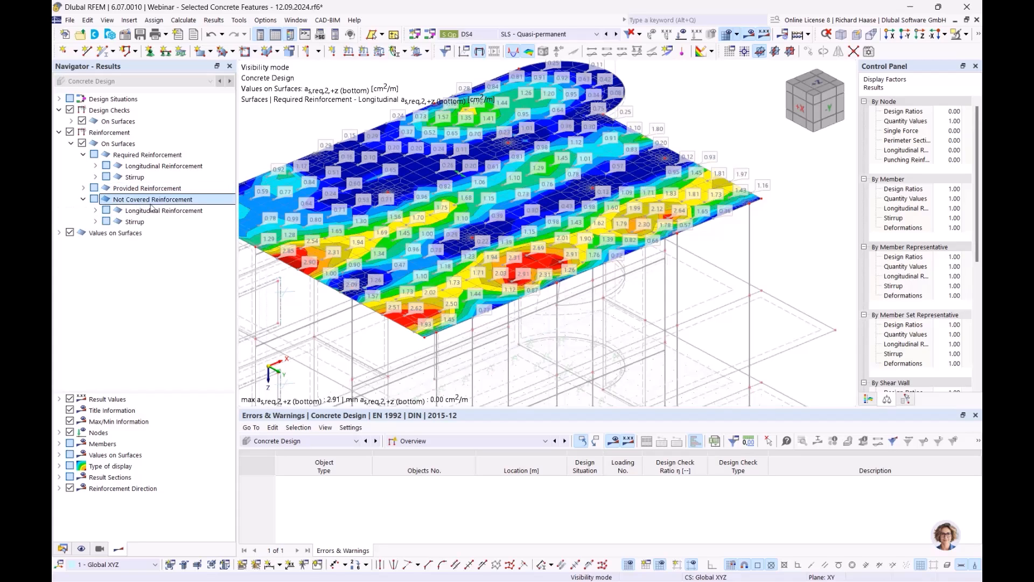
pyautogui.click(96, 210)
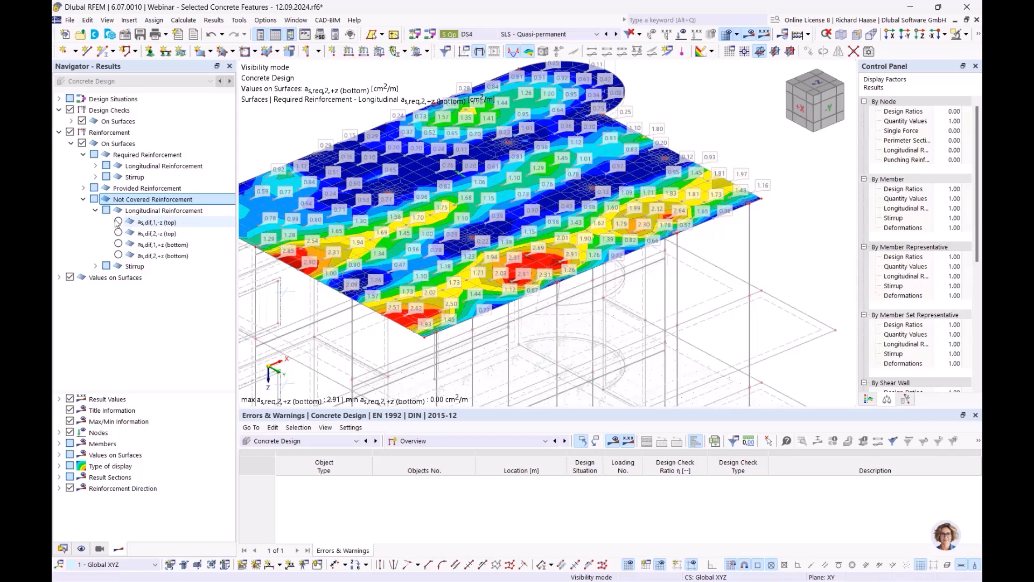
pyautogui.click(117, 222)
# Examine the spots of not covered top reinforcement around the inner column heads of the roof slab
pyautogui.scroll(8, 566, 219)
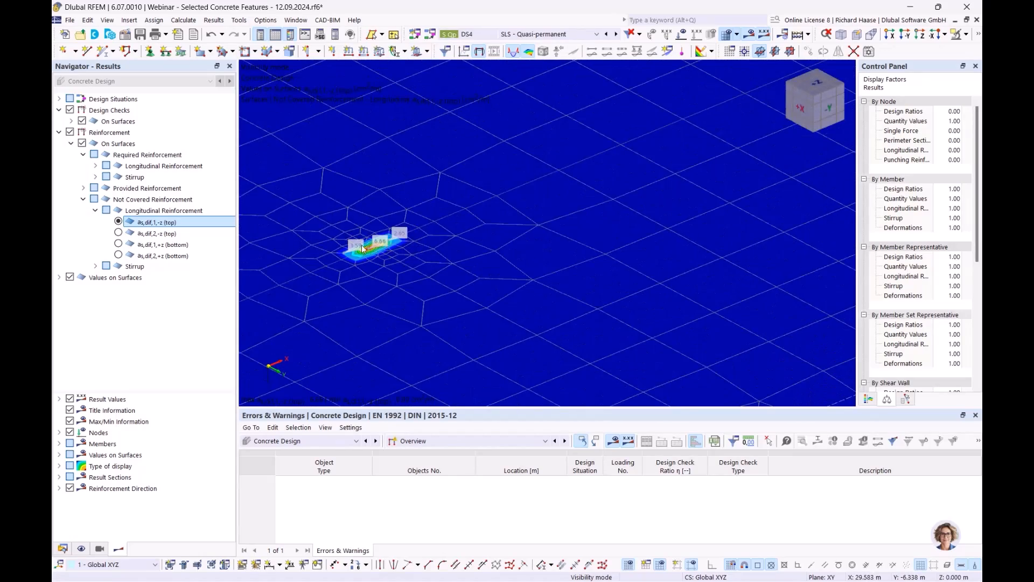
pyautogui.scroll(-6, 367, 247)
pyautogui.scroll(7, 607, 155)
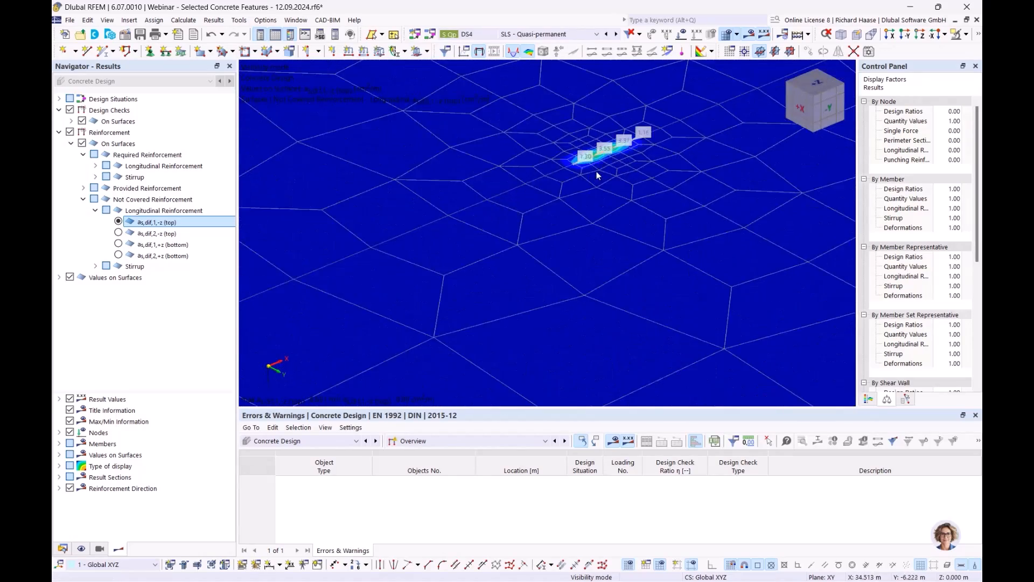
pyautogui.scroll(-8, 597, 172)
pyautogui.moveTo(567, 184); pyautogui.dragTo(575, 209, button='middle')
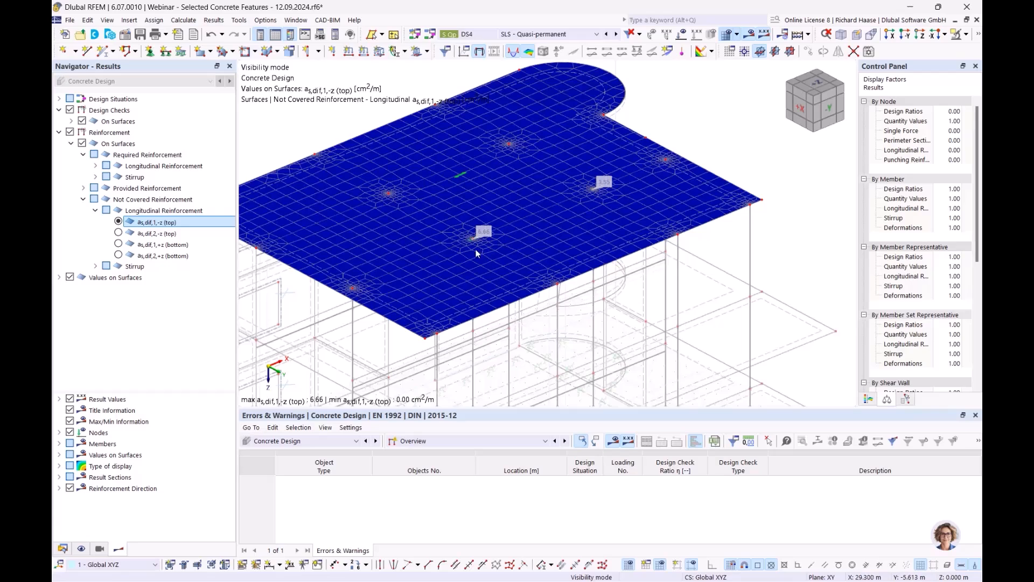
pyautogui.scroll(3, 485, 241)
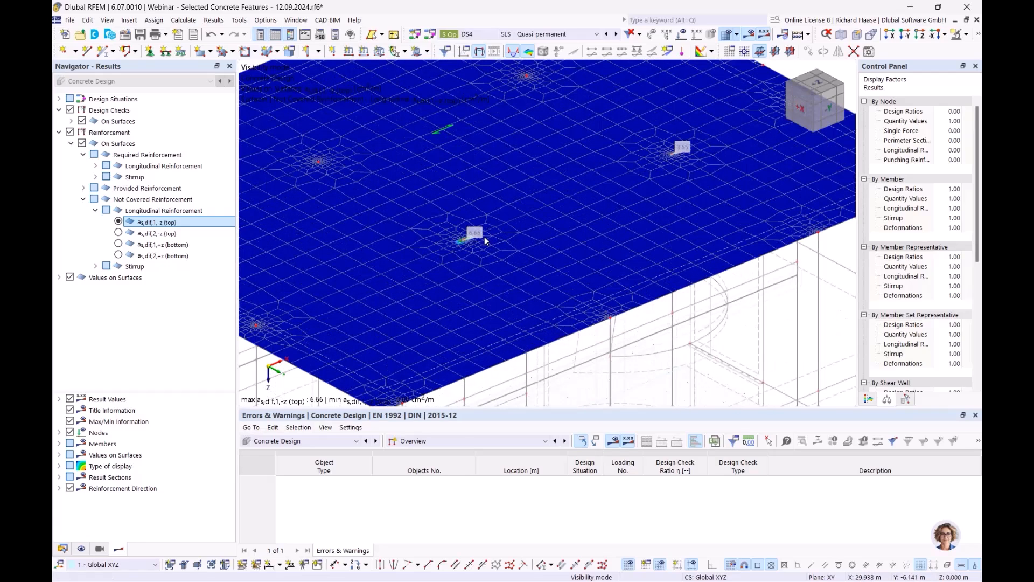
pyautogui.scroll(-3, 501, 240)
pyautogui.scroll(2, 528, 237)
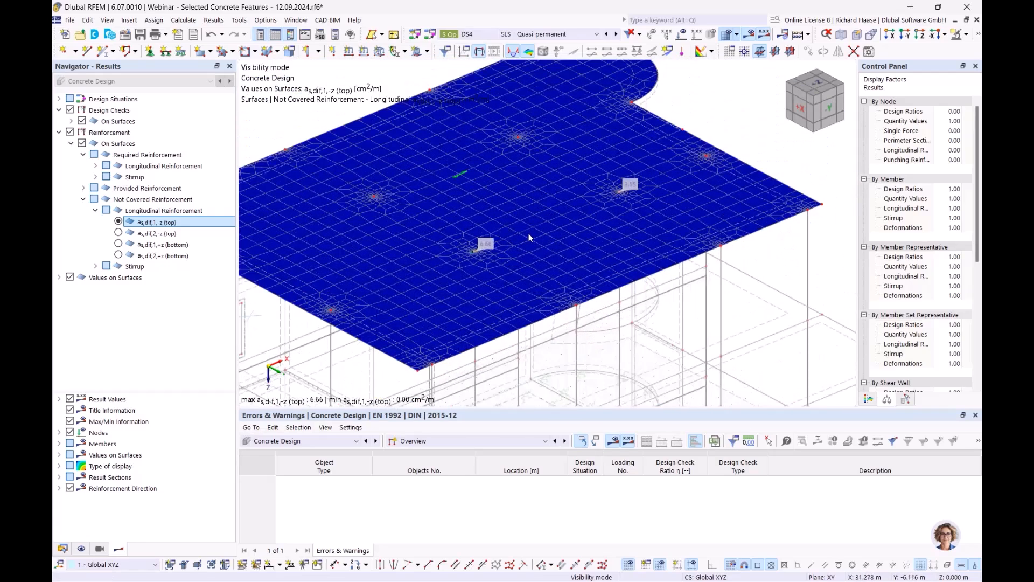
pyautogui.keyDown('ctrl'); pyautogui.moveTo(557, 232); pyautogui.dragTo(560, 260, button='middle'); pyautogui.keyUp('ctrl')
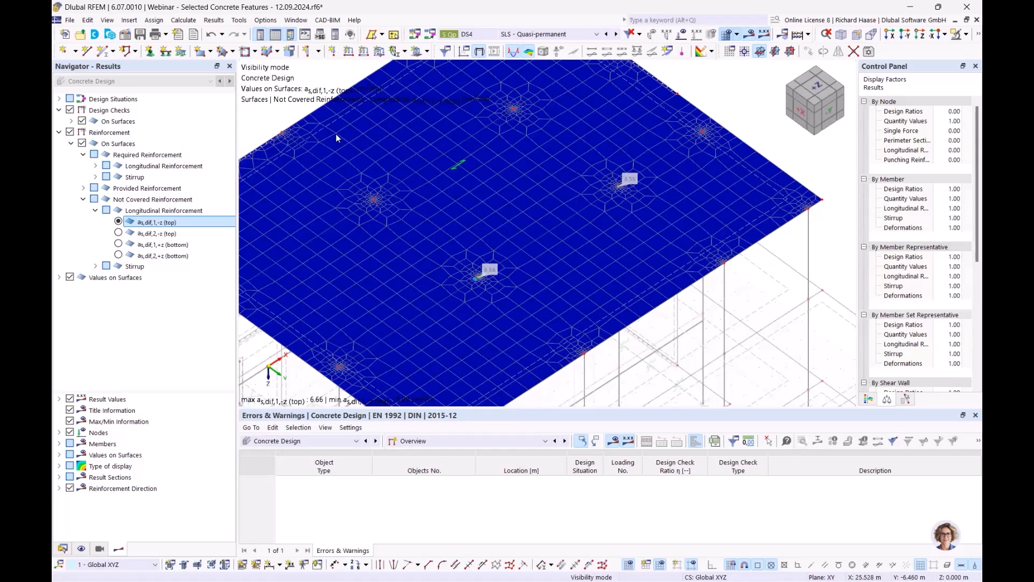
# Check which surface reinforcements are assigned to the roof slab, surface 18, without changing them
pyautogui.doubleClick(319, 134)
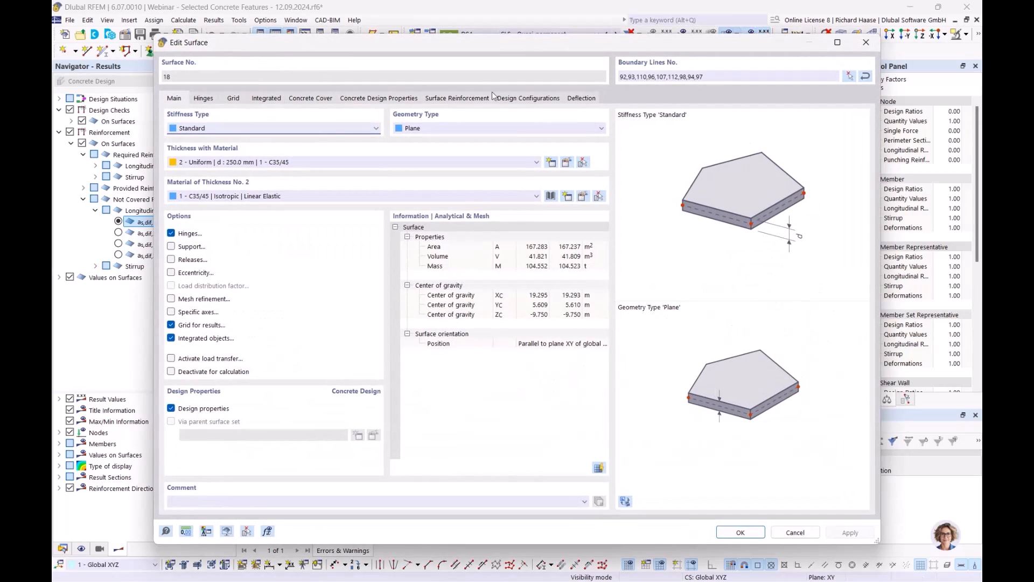
pyautogui.click(458, 98)
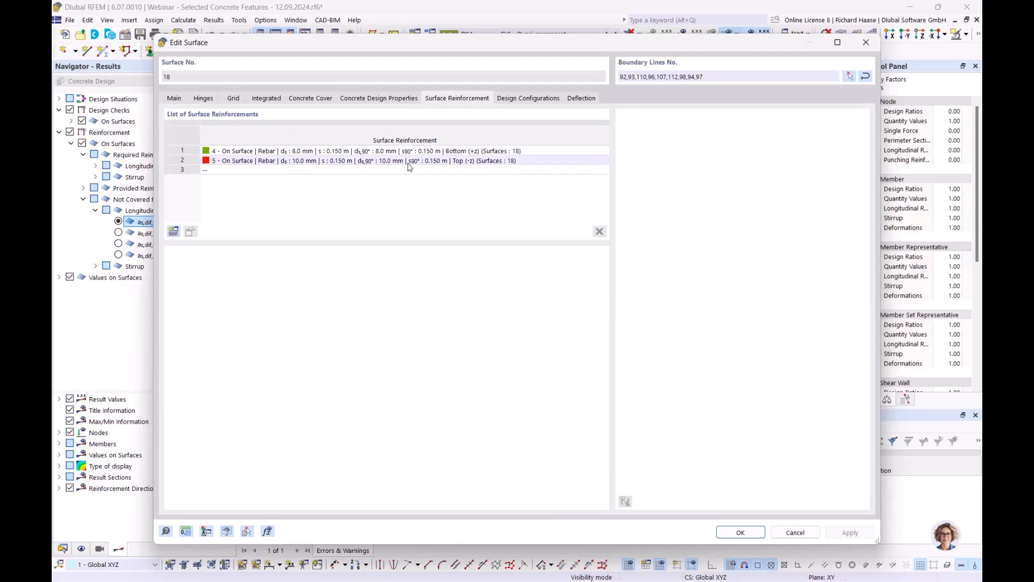
pyautogui.click(866, 42)
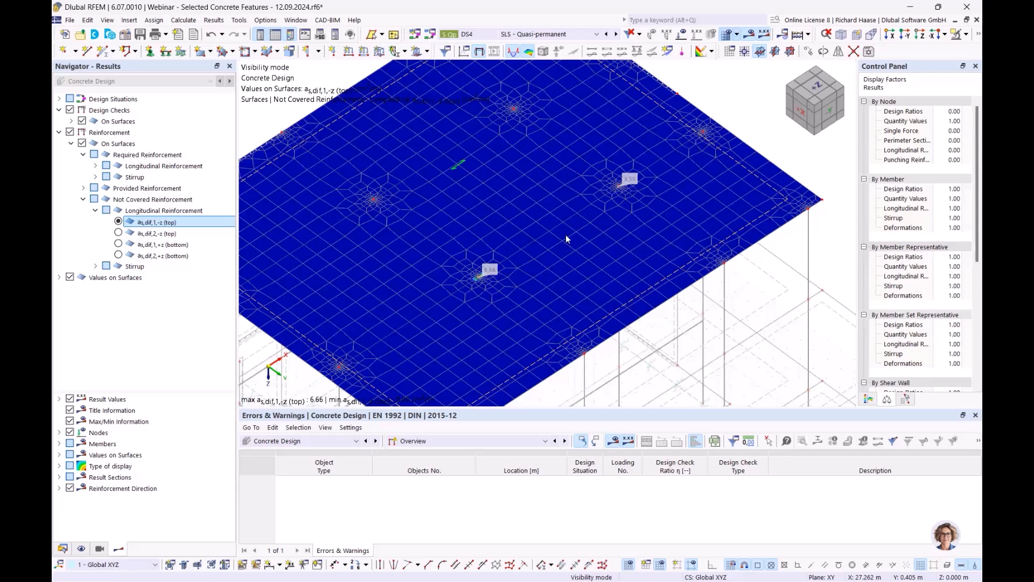
# Create a new surface reinforcement under the types for concrete design with the location type Free Rectangular
pyautogui.click(62, 549)
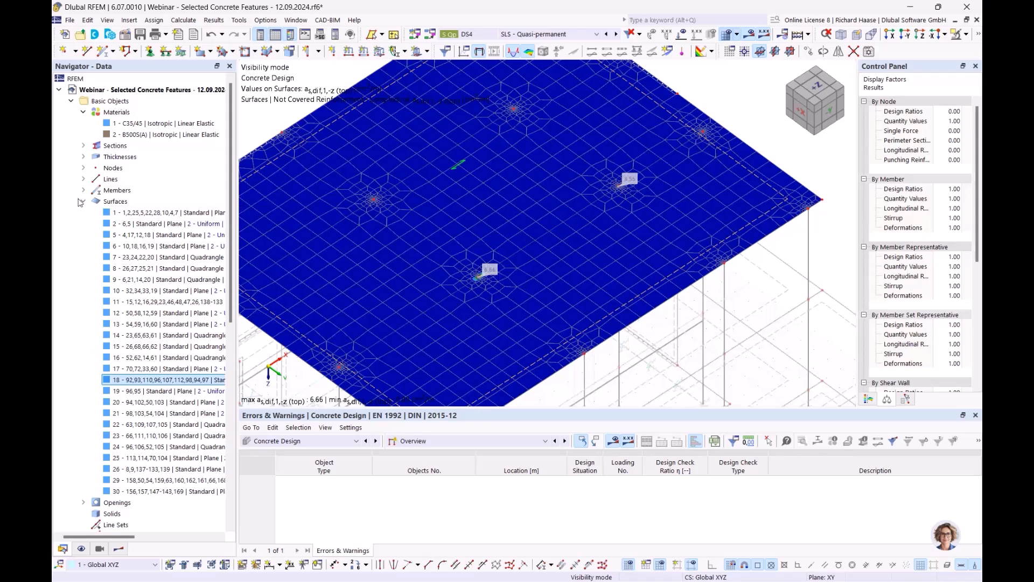
pyautogui.click(84, 203)
pyautogui.moveTo(618, 308); pyautogui.dragTo(610, 248, button='middle')
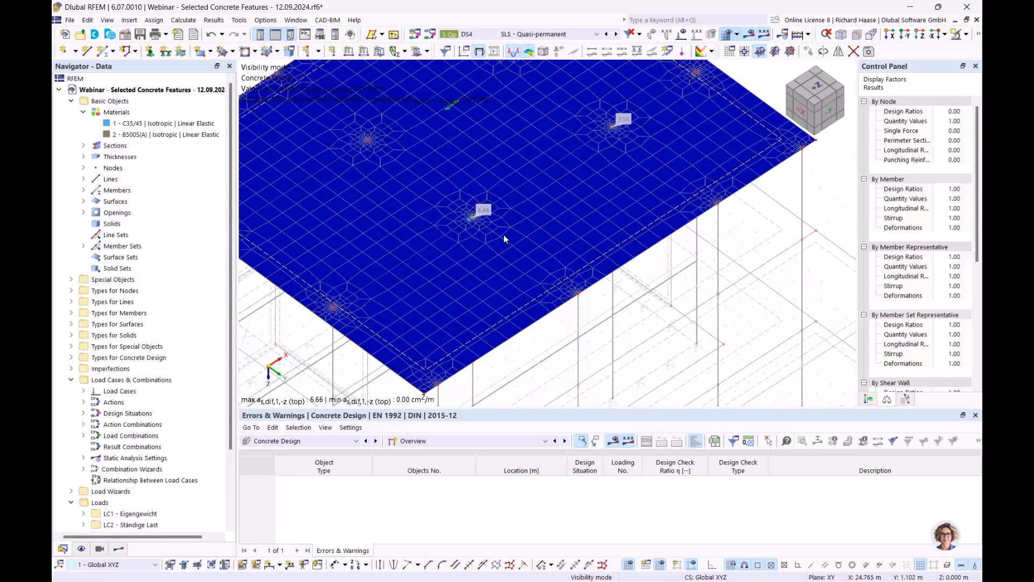
pyautogui.scroll(1, 507, 234)
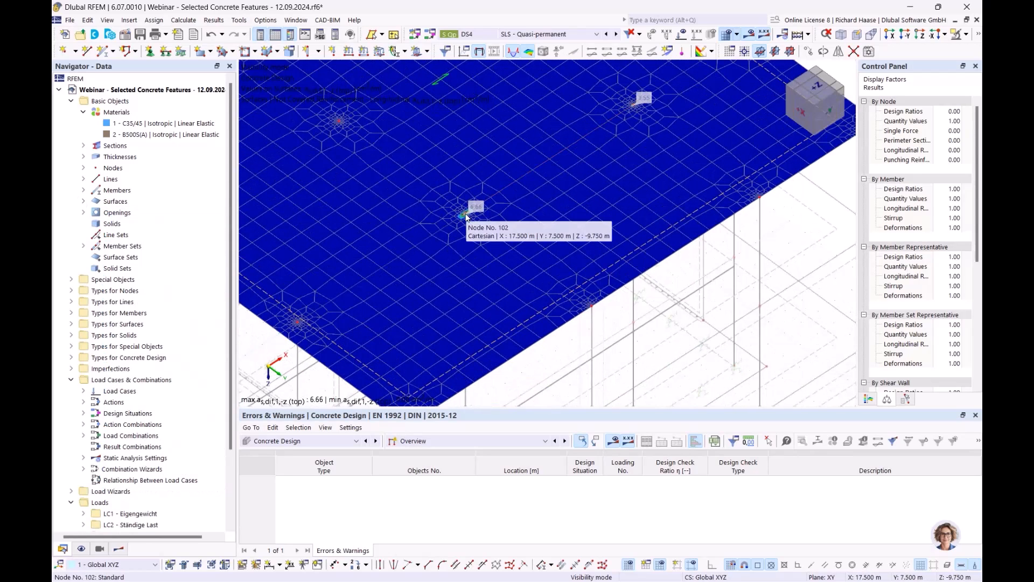
pyautogui.scroll(-1, 153, 299)
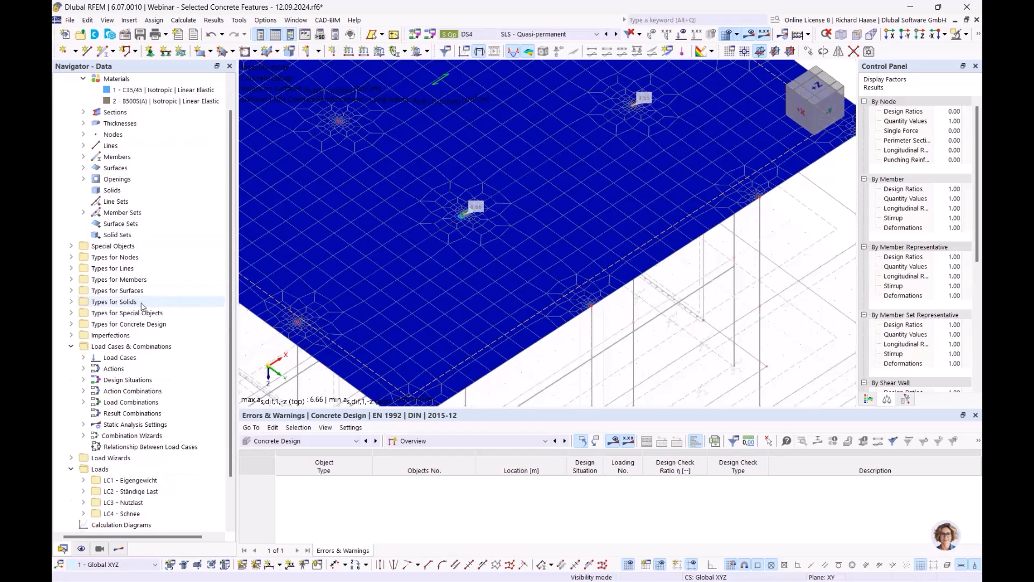
pyautogui.click(72, 324)
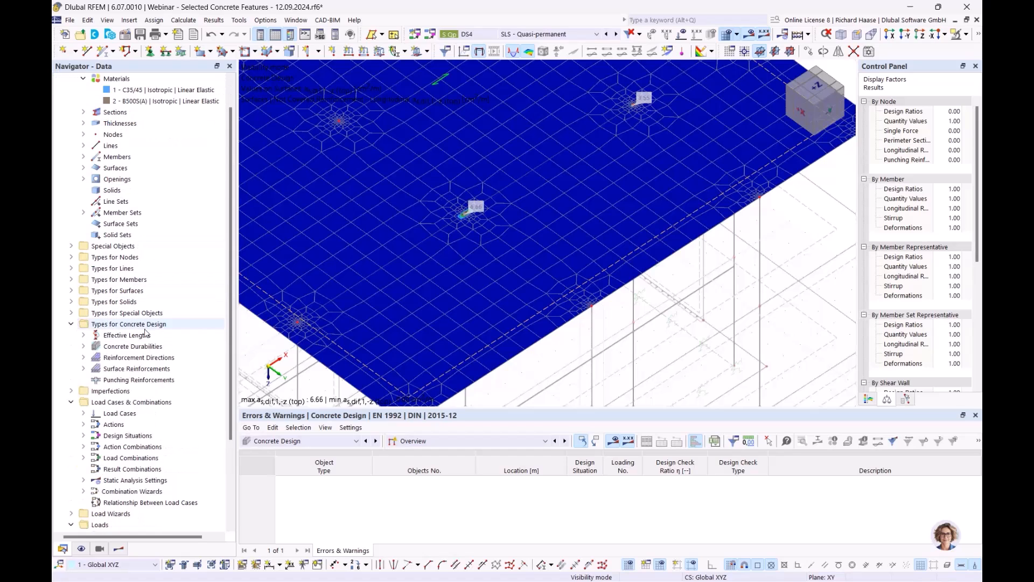
pyautogui.scroll(-2, 141, 333)
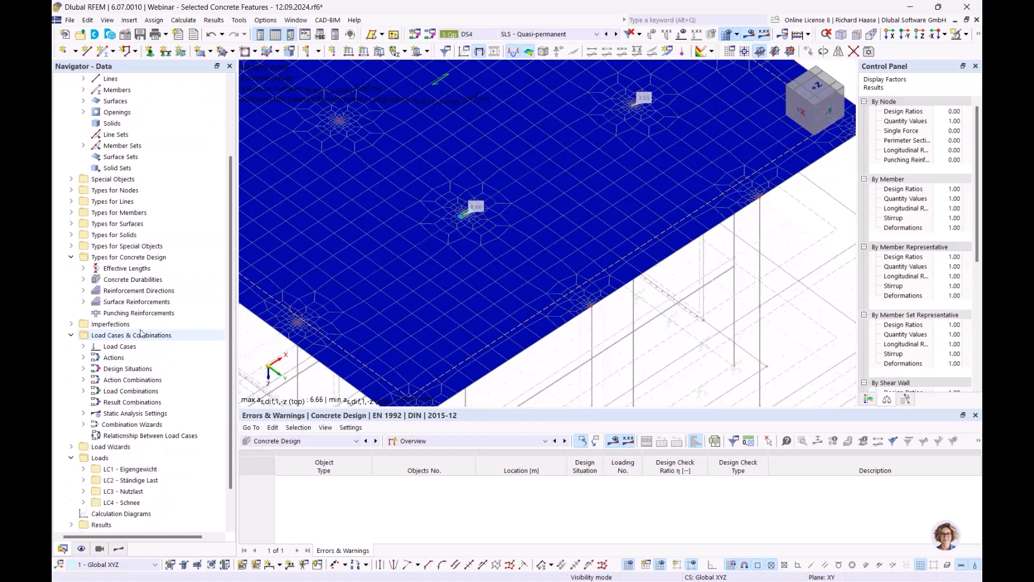
pyautogui.click(84, 302)
pyautogui.click(107, 302)
pyautogui.rightClick(109, 301)
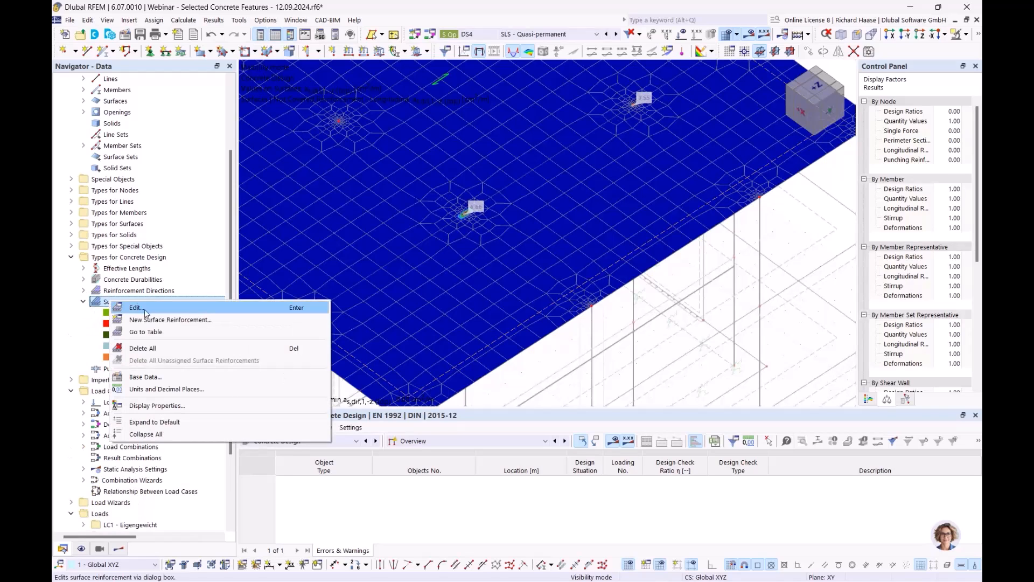
pyautogui.click(144, 321)
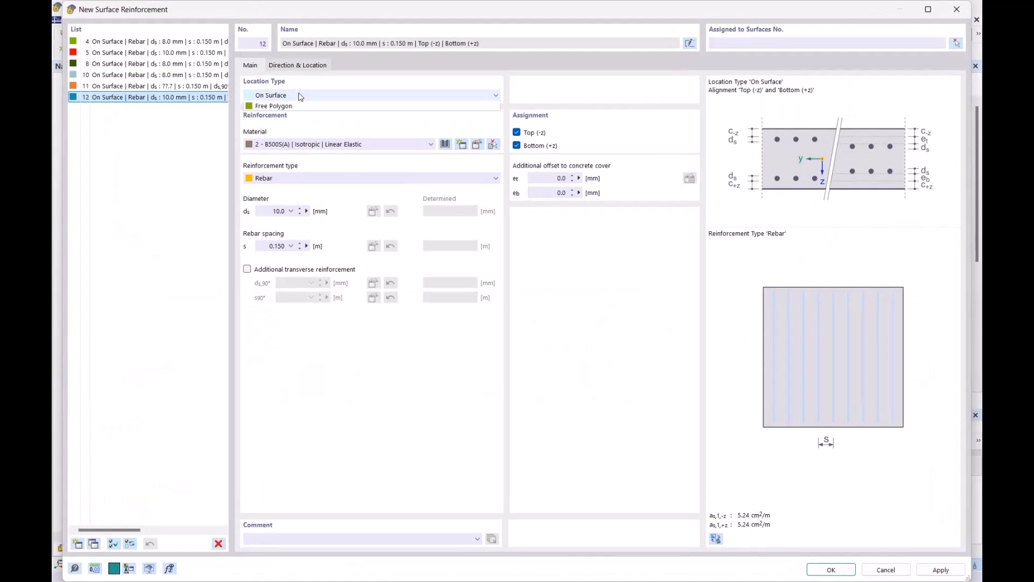
pyautogui.click(301, 96)
pyautogui.click(294, 115)
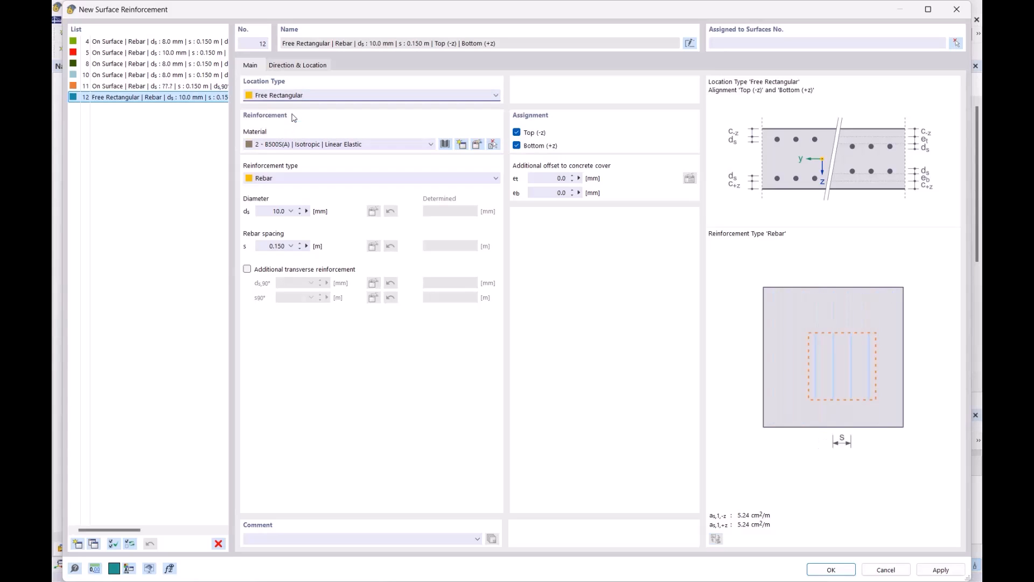
# Enable additional transverse reinforcement and set the main rebar diameter to Auto, with a range of 10.0 to 20.0 mm
pyautogui.click(267, 273)
pyautogui.click(286, 212)
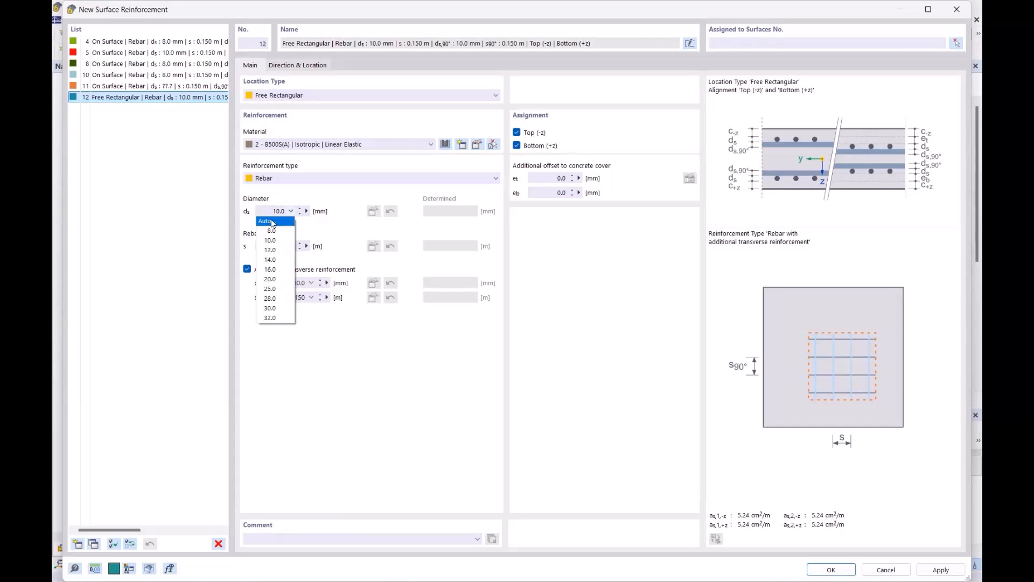
pyautogui.click(272, 222)
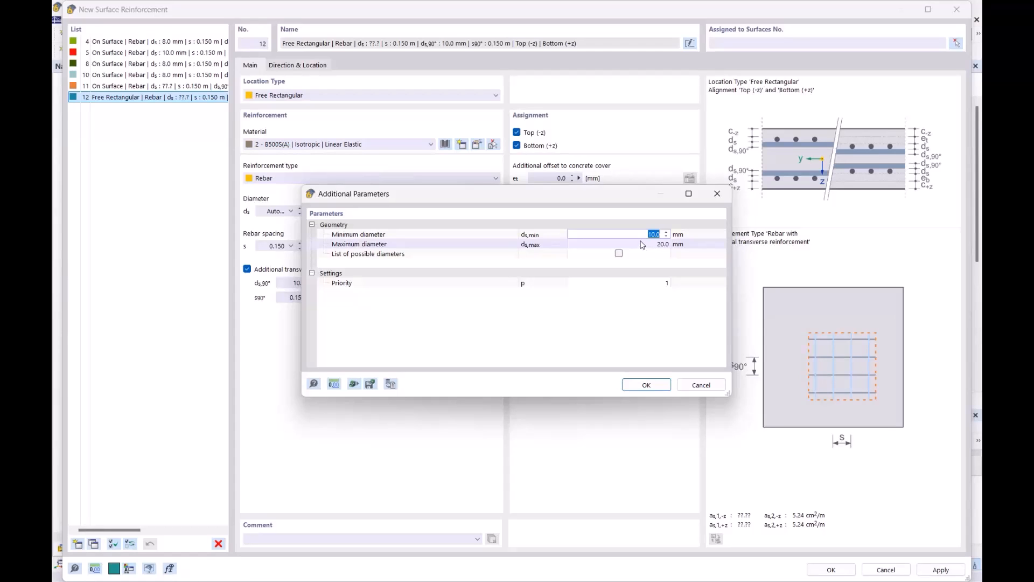
pyautogui.moveTo(594, 194); pyautogui.dragTo(638, 172)
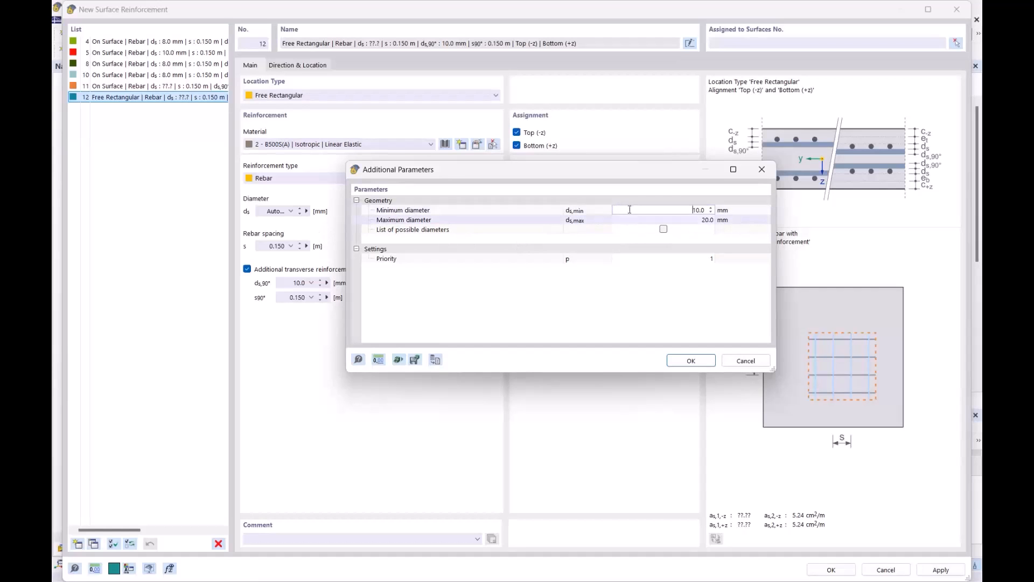
pyautogui.moveTo(405, 171); pyautogui.dragTo(443, 279)
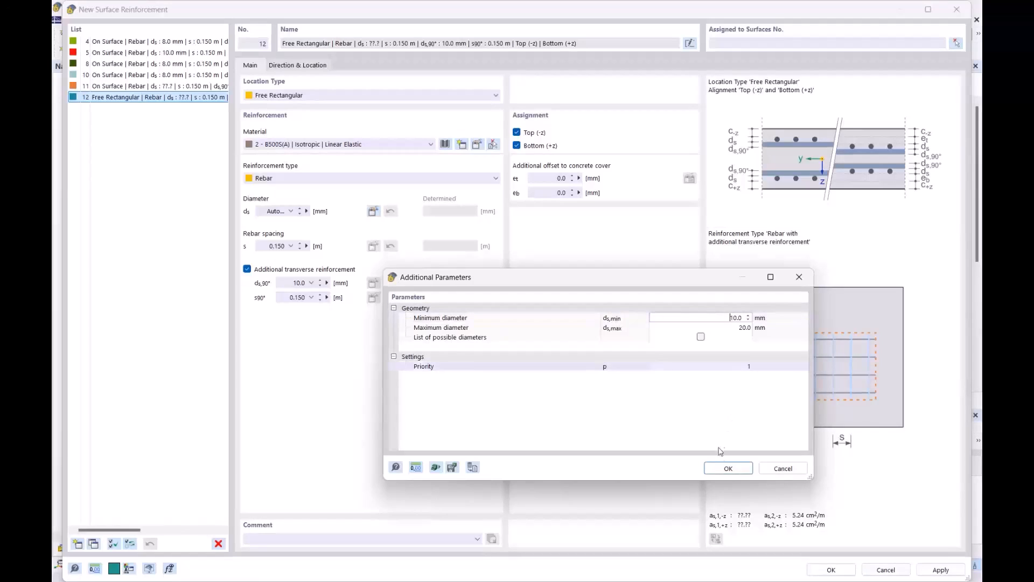
pyautogui.click(729, 470)
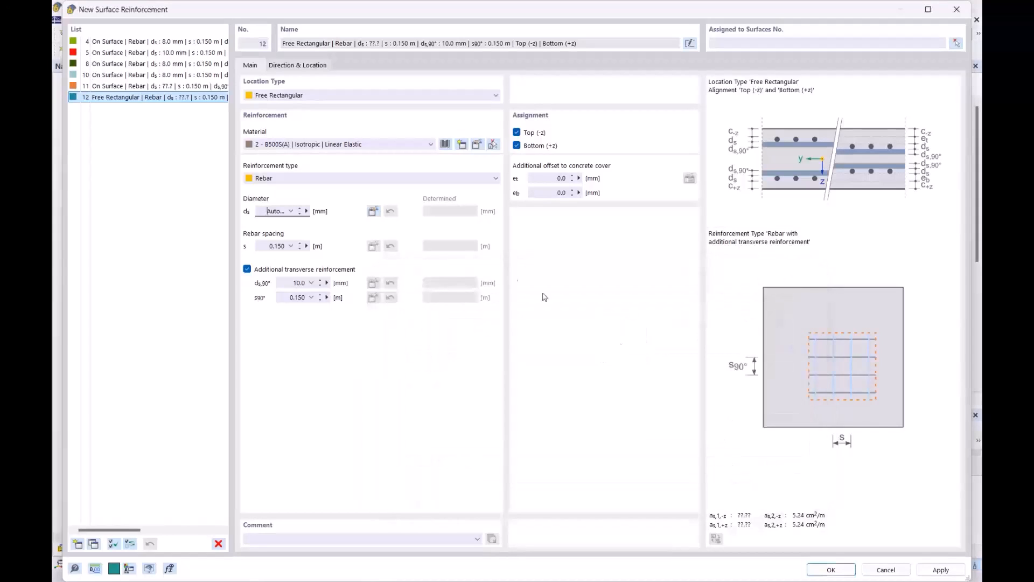
# Set the transverse rebar diameter to Auto and assign the reinforcement only to the Top (-z) side
pyautogui.click(304, 284)
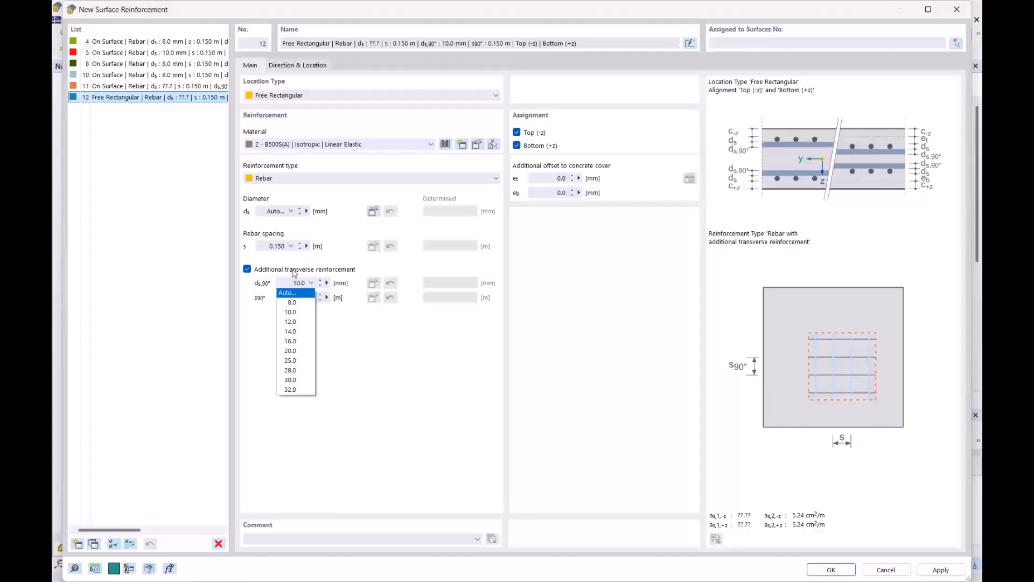
pyautogui.click(292, 297)
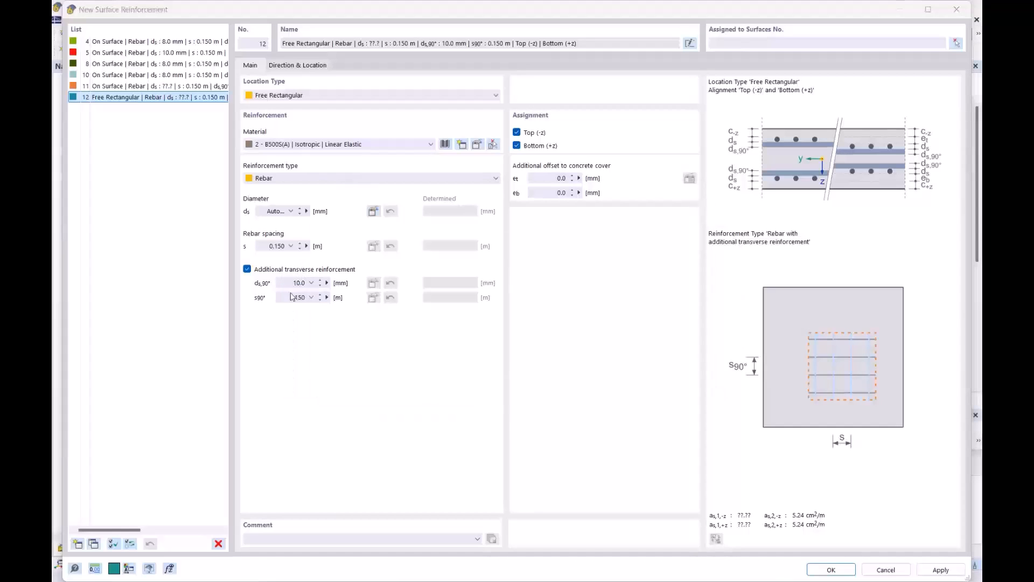
pyautogui.click(646, 385)
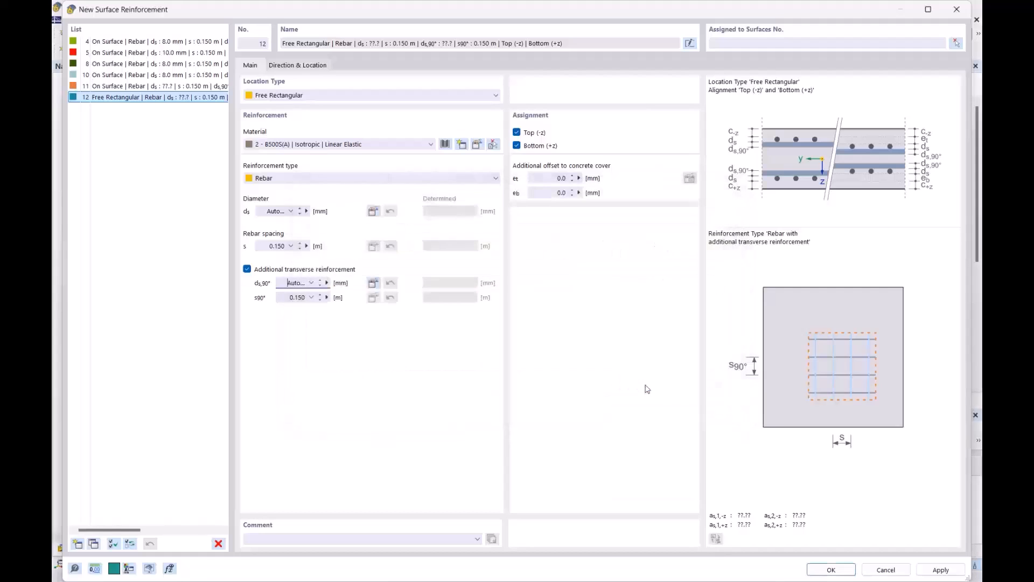
pyautogui.click(296, 66)
pyautogui.click(253, 66)
pyautogui.click(517, 146)
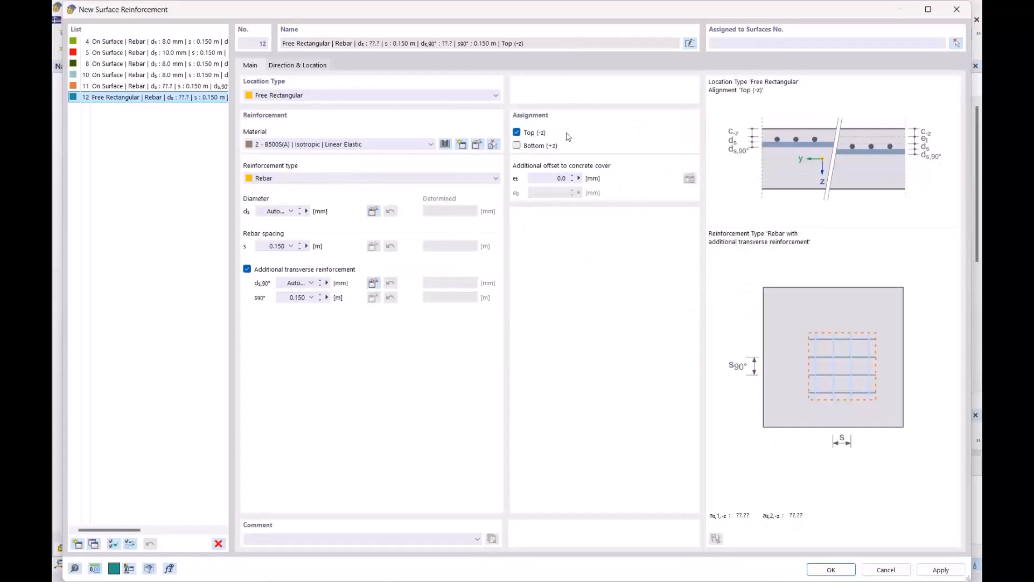
# Locate the reinforcement by center and sides of rectangle, with sides a and b of 1.000 m each
pyautogui.click(280, 66)
pyautogui.click(551, 172)
pyautogui.click(555, 214)
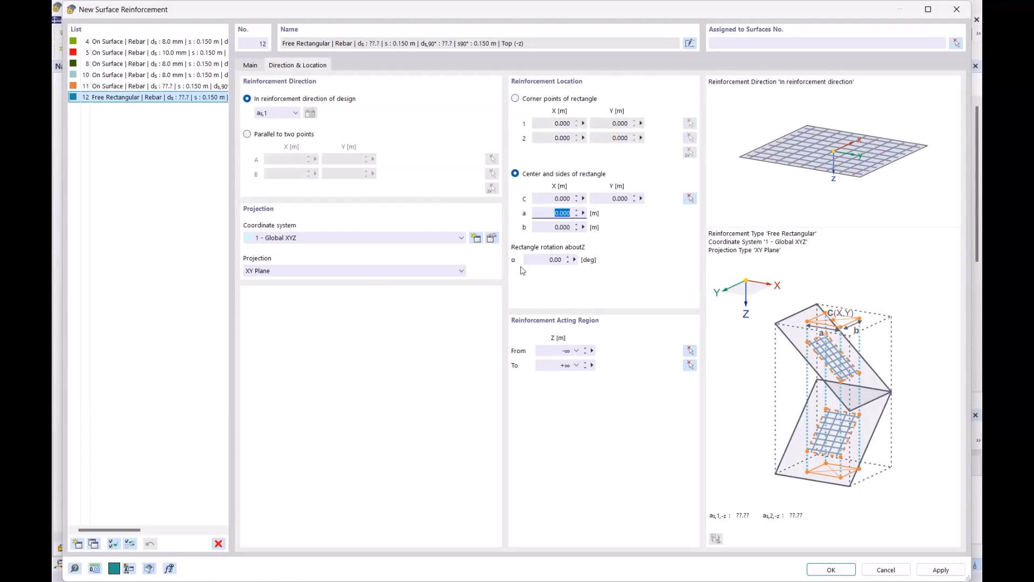
pyautogui.write('1')
pyautogui.press('Tab')
pyautogui.write('1')
pyautogui.press('Return')
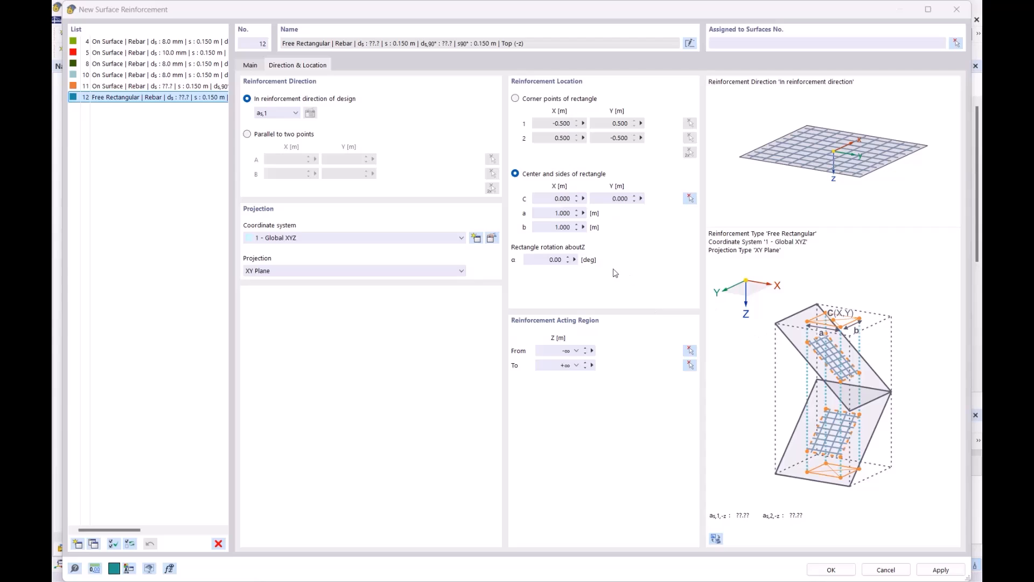
# Pick the rectangle's center graphically at the column with uncovered reinforcement (X 17.500 m, Y 7.500 m) and save the new surface reinforcement
pyautogui.click(688, 198)
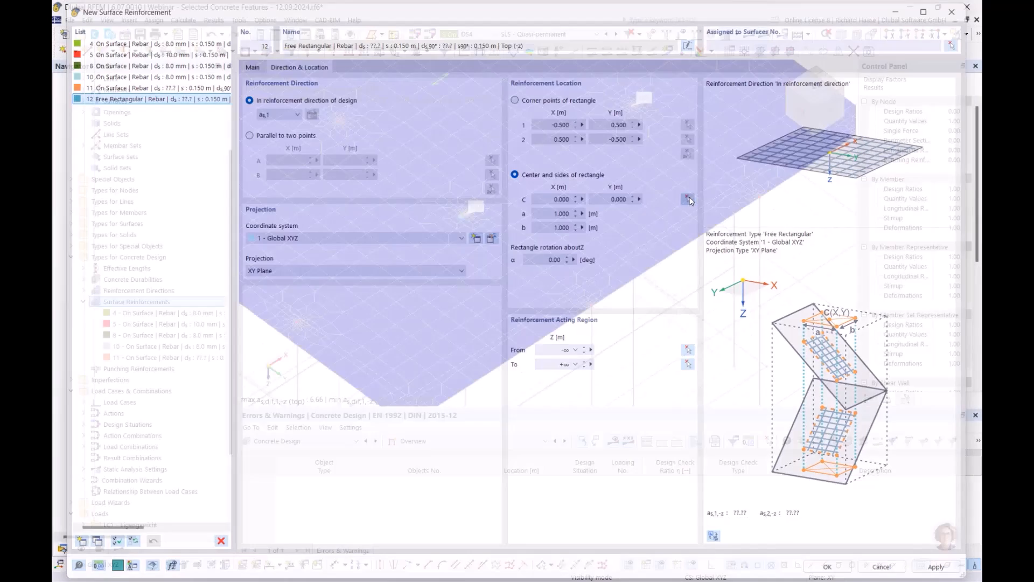
pyautogui.scroll(5, 463, 210)
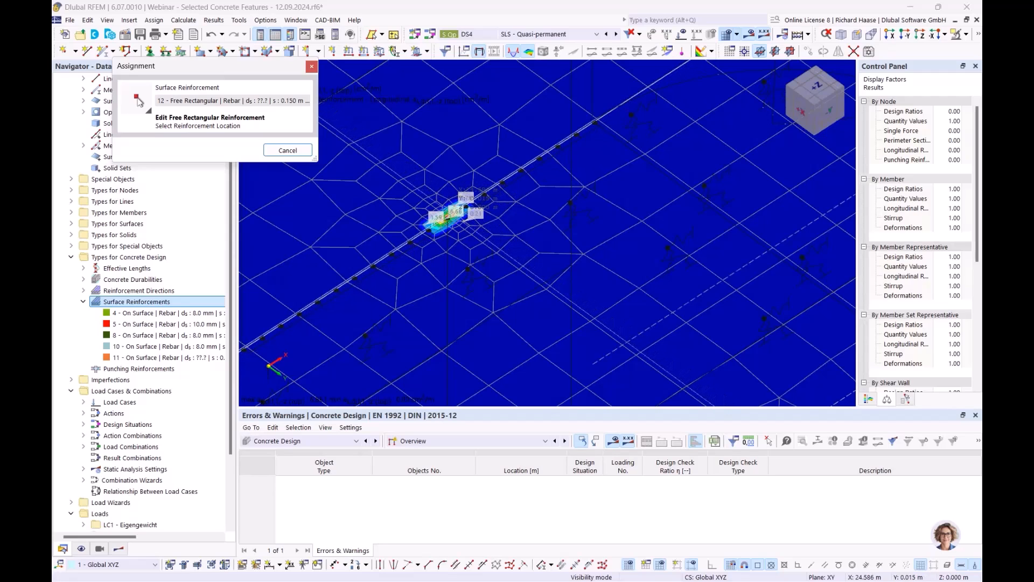
pyautogui.click(429, 230)
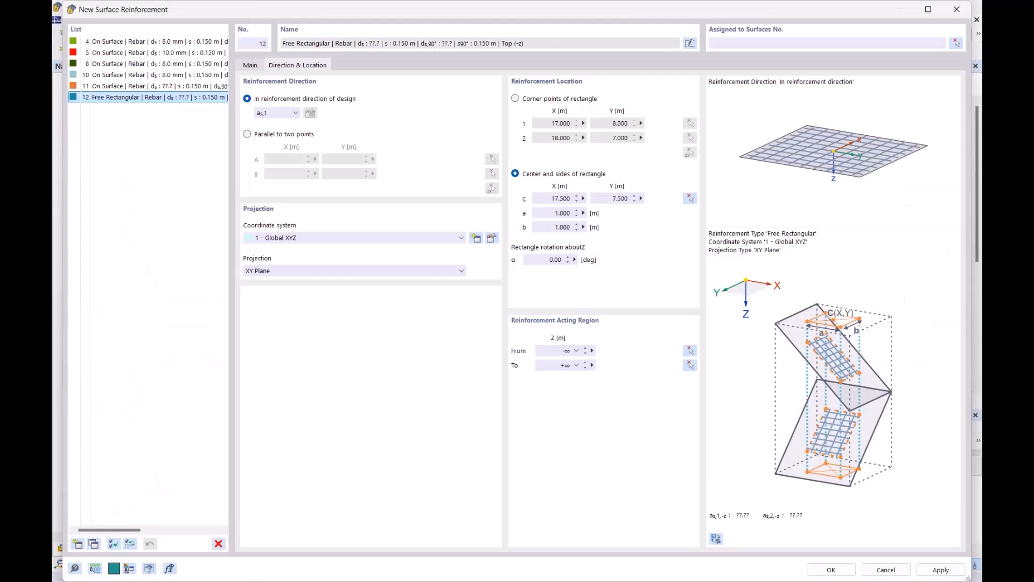
pyautogui.click(831, 569)
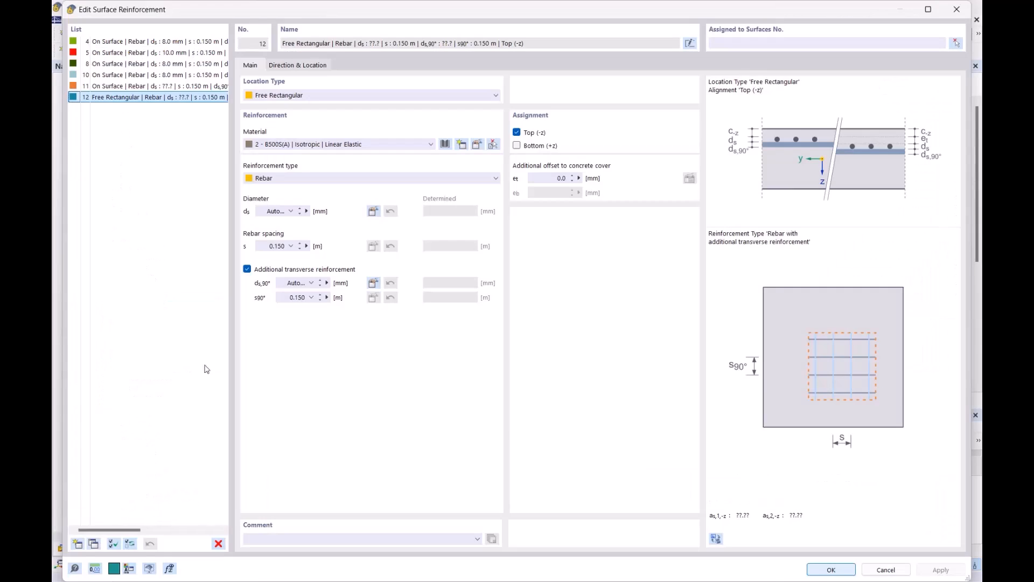
# Assign the free rectangular reinforcement to roof slab surface 18 by graphical selection, and accept deleting the Concrete Design results
pyautogui.doubleClick(161, 369)
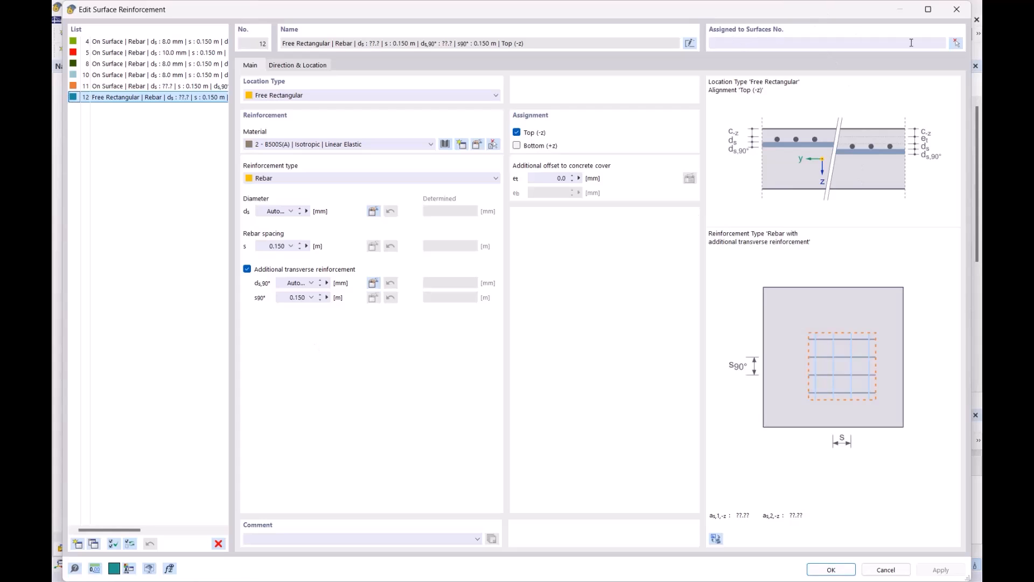
pyautogui.click(956, 43)
pyautogui.scroll(3, 530, 132)
pyautogui.click(525, 257)
pyautogui.click(233, 189)
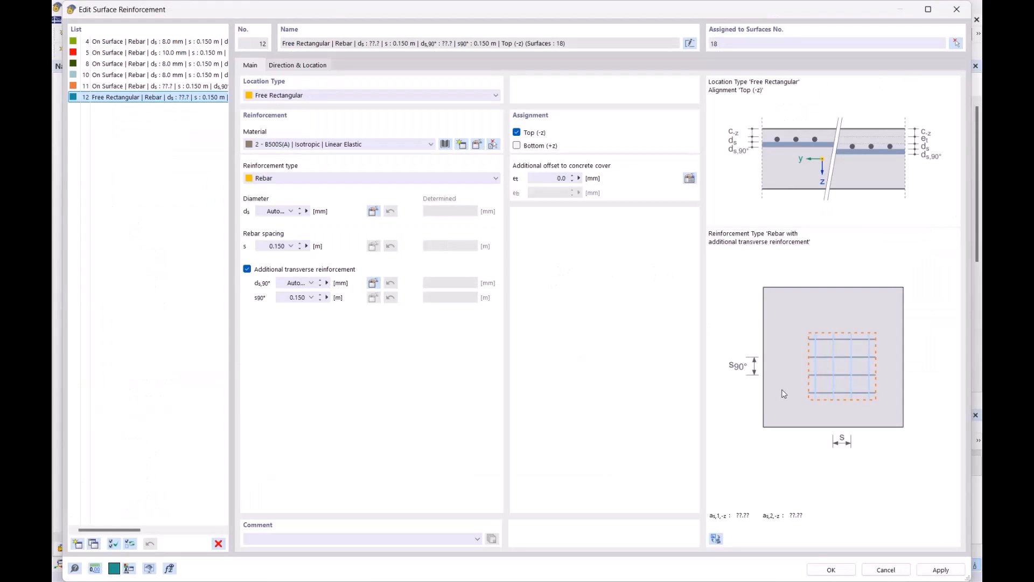
pyautogui.click(832, 569)
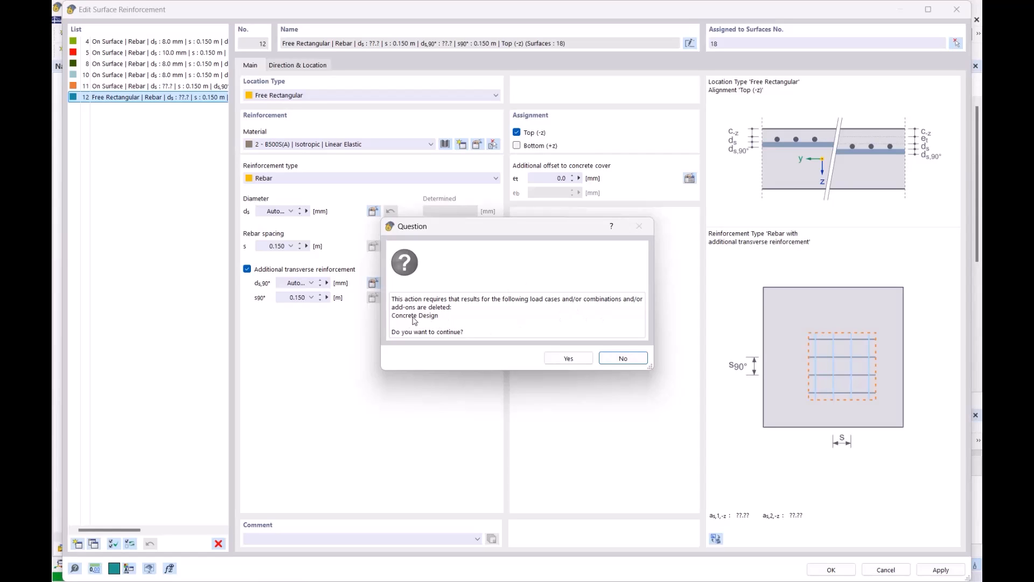
pyautogui.click(571, 363)
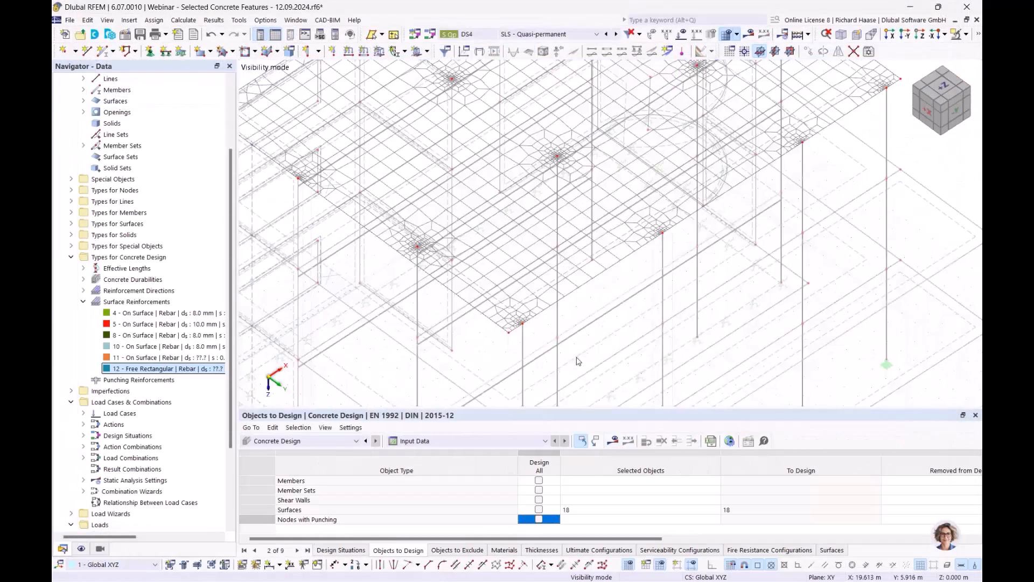
pyautogui.scroll(-4, 741, 229)
pyautogui.moveTo(694, 237); pyautogui.dragTo(580, 281, button='middle')
pyautogui.scroll(5, 562, 241)
pyautogui.moveTo(610, 181); pyautogui.dragTo(577, 224, button='middle')
pyautogui.scroll(-2, 592, 266)
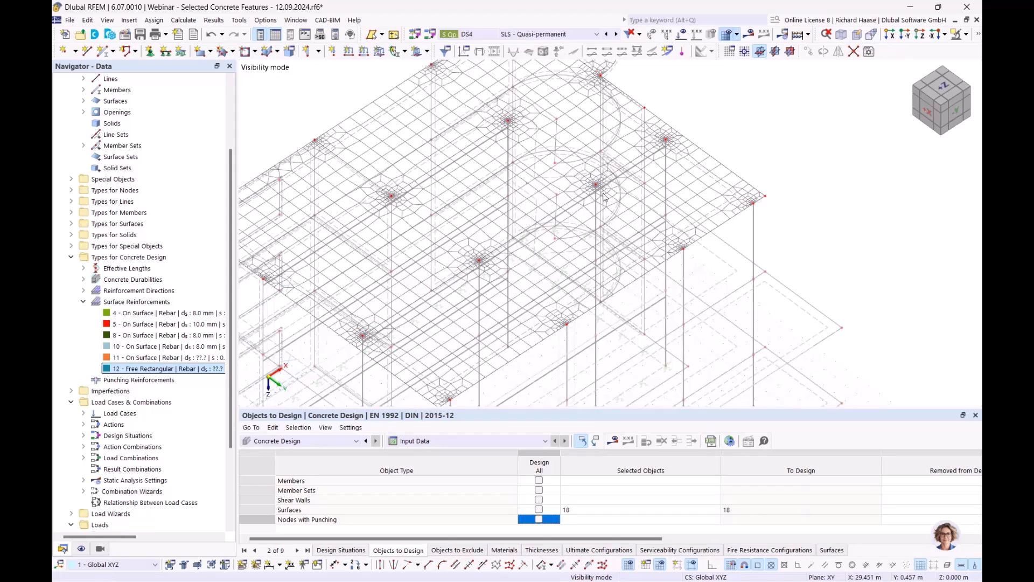
pyautogui.scroll(-2, 557, 147)
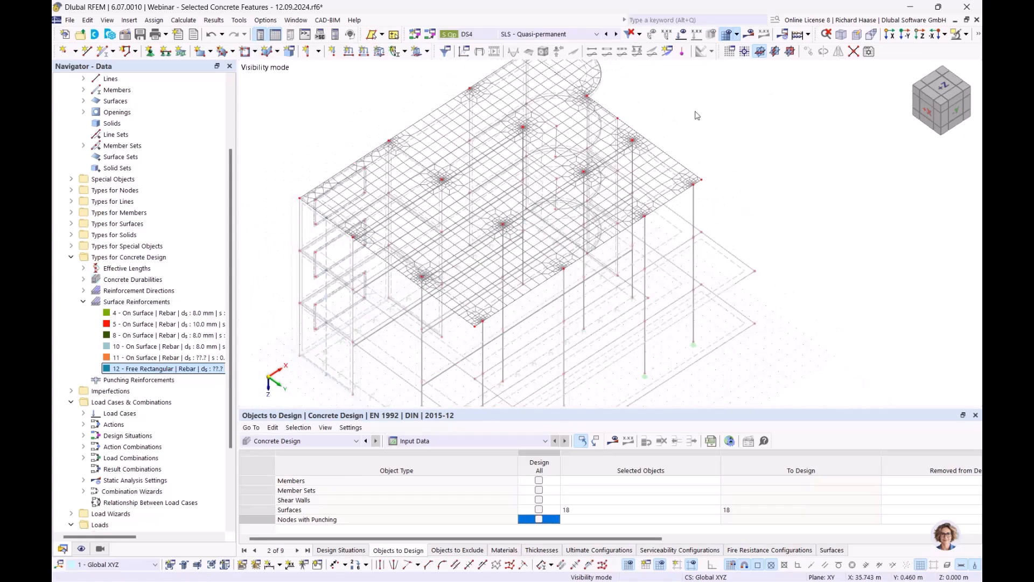
pyautogui.moveTo(696, 111); pyautogui.dragTo(678, 135, button='middle')
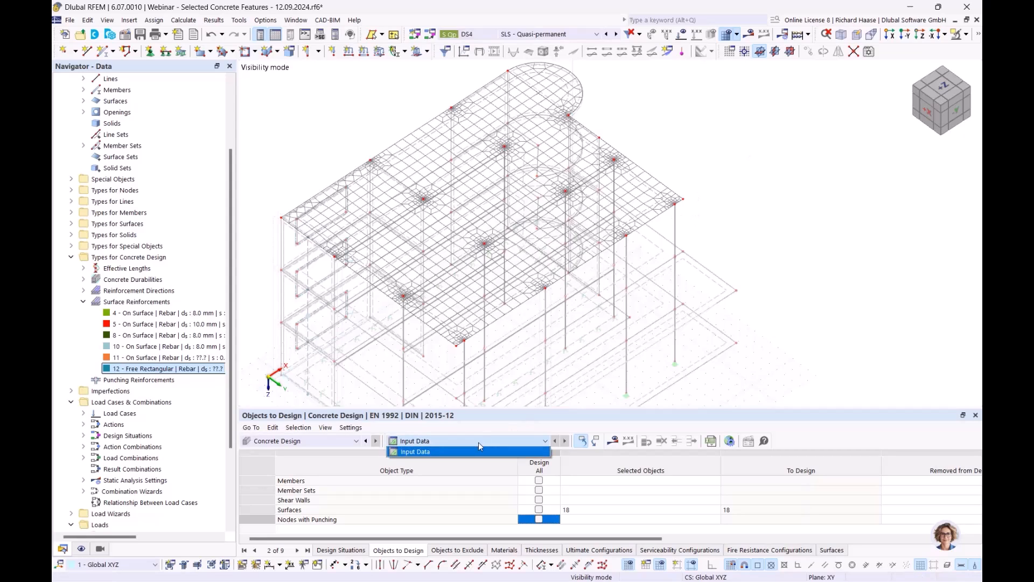
pyautogui.click(183, 368)
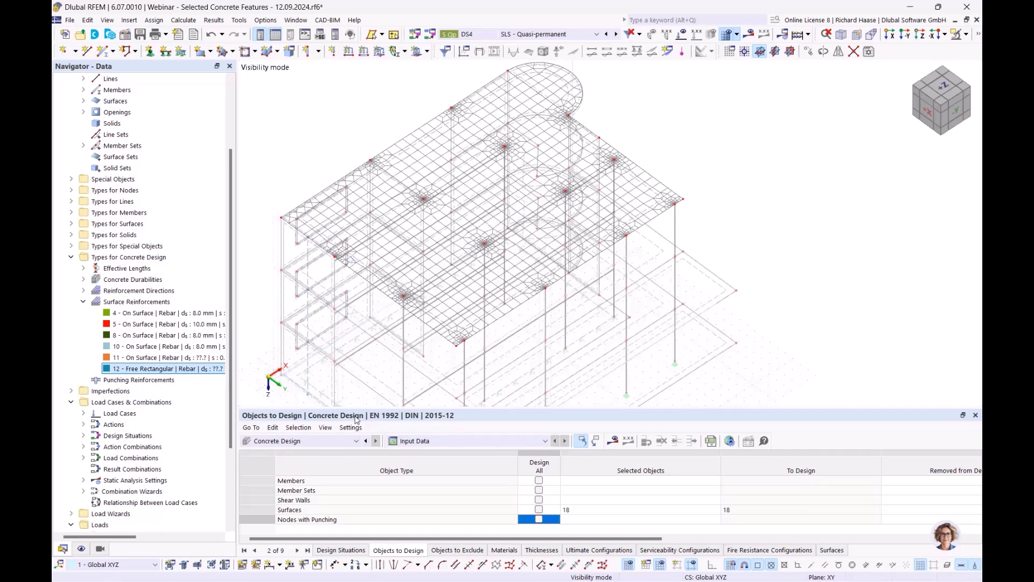
# Delete surface reinforcement 12, the free rectangular one
pyautogui.rightClick(150, 370)
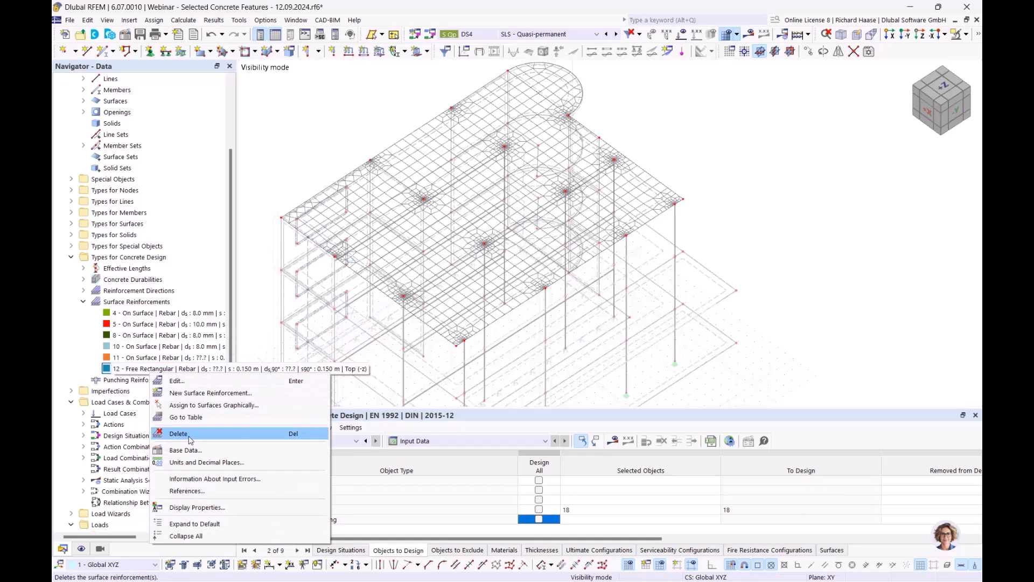
pyautogui.click(178, 434)
pyautogui.click(510, 332)
pyautogui.click(161, 358)
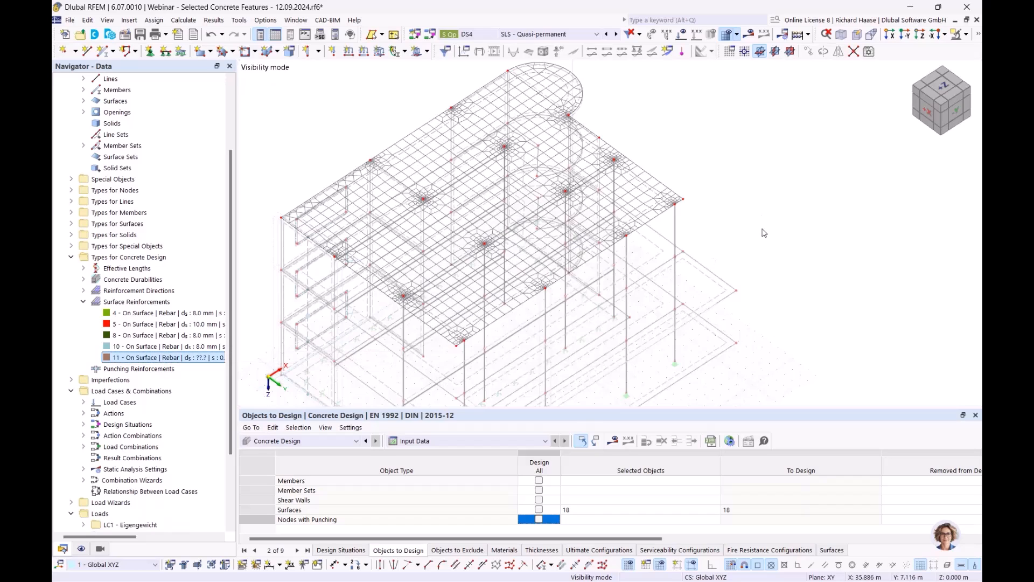
# Disable deleting add-on results by changing input data in the Concrete Design global settings
pyautogui.click(424, 443)
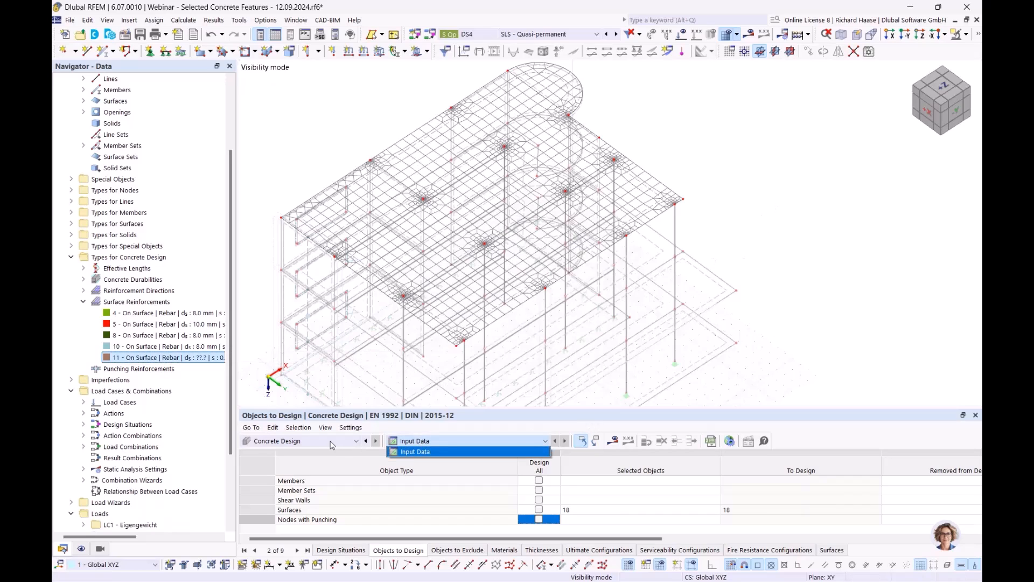
pyautogui.click(457, 444)
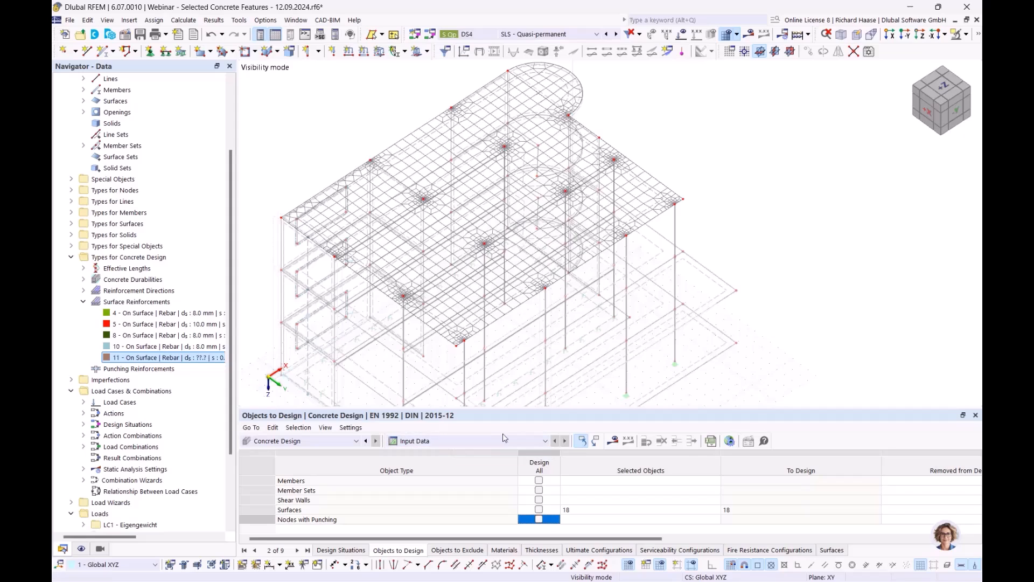
pyautogui.click(731, 441)
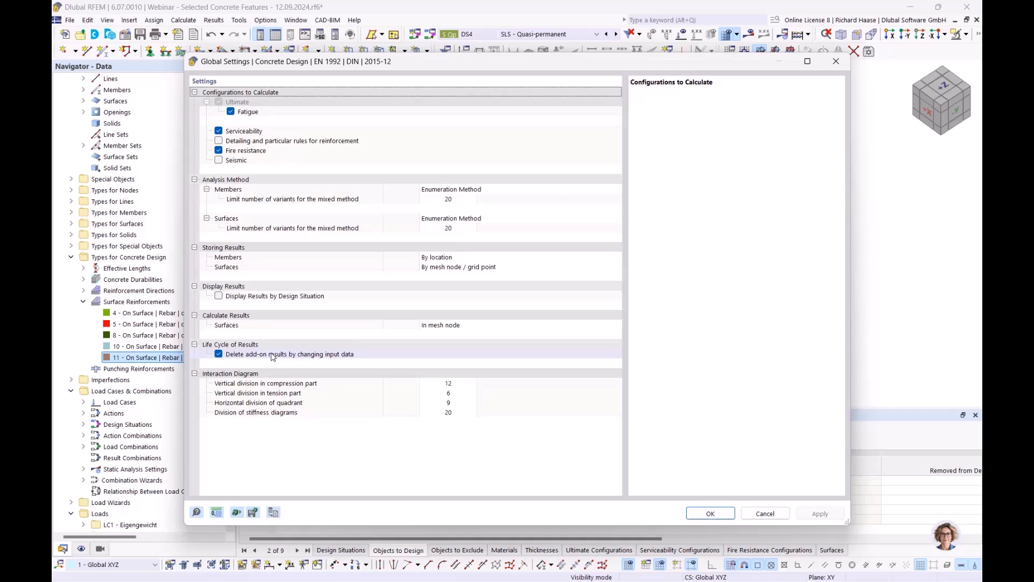
pyautogui.click(218, 354)
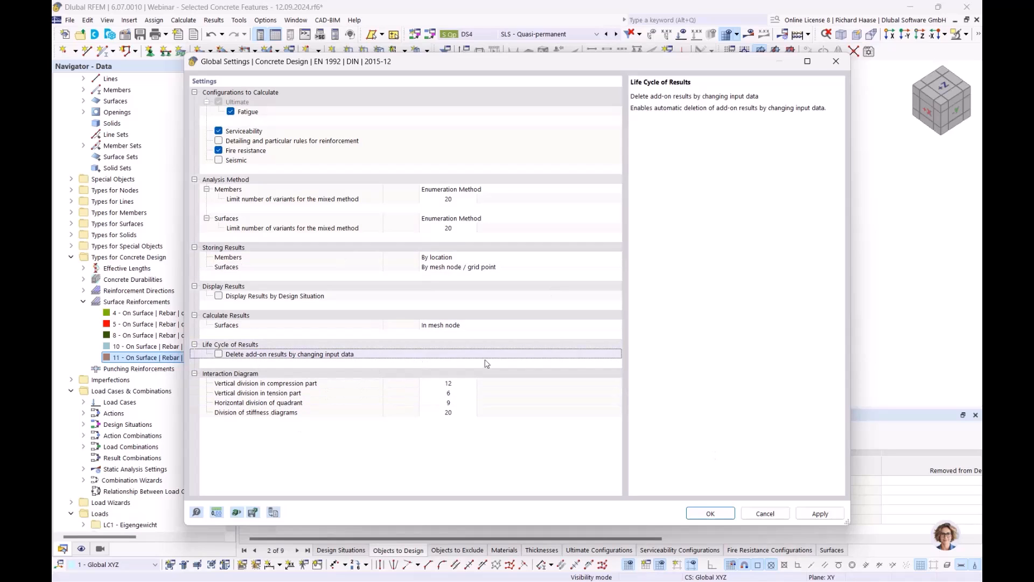
pyautogui.click(711, 513)
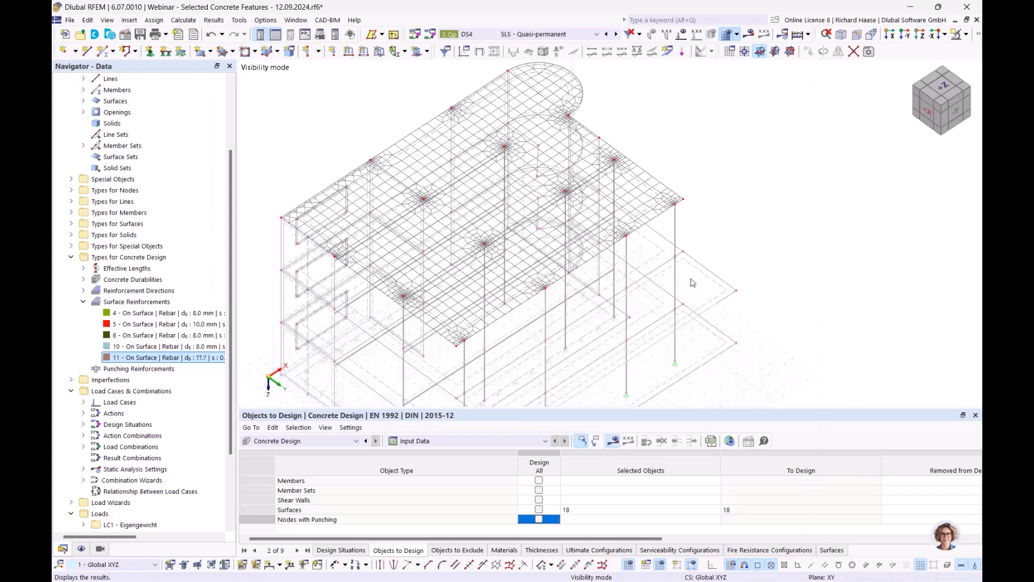
# Display the concrete design results on the roof slab around the columns with uncovered top reinforcement
pyautogui.click(619, 439)
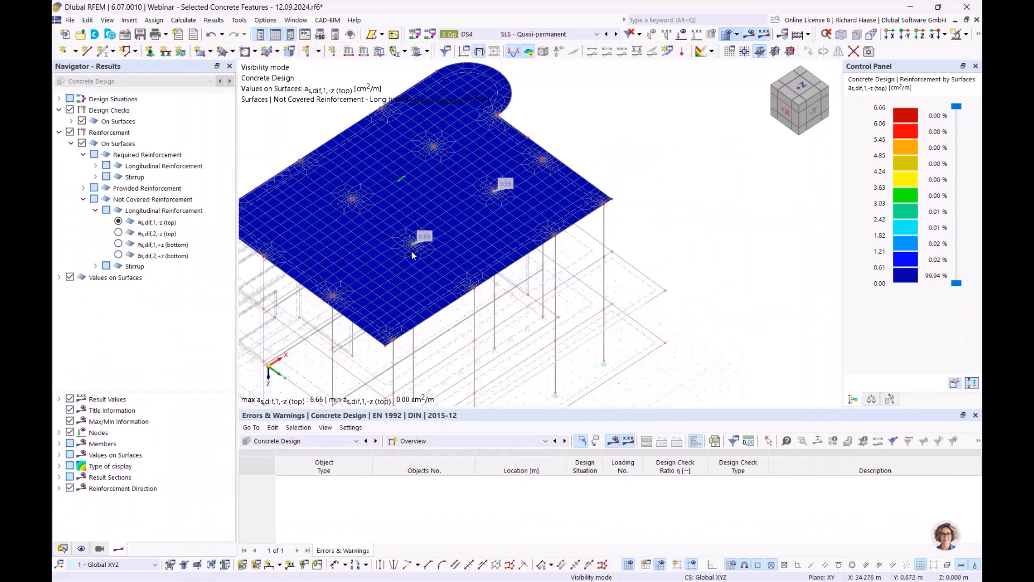
pyautogui.scroll(5, 420, 231)
# Create a new surface reinforcement for concrete design and set its location type to Free Rectangular
pyautogui.click(62, 550)
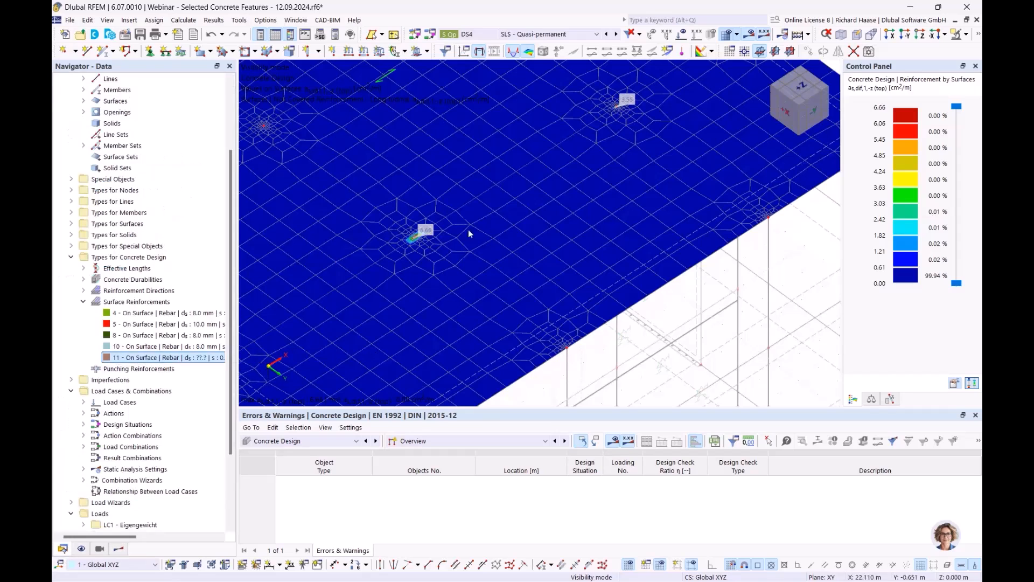
pyautogui.rightClick(149, 302)
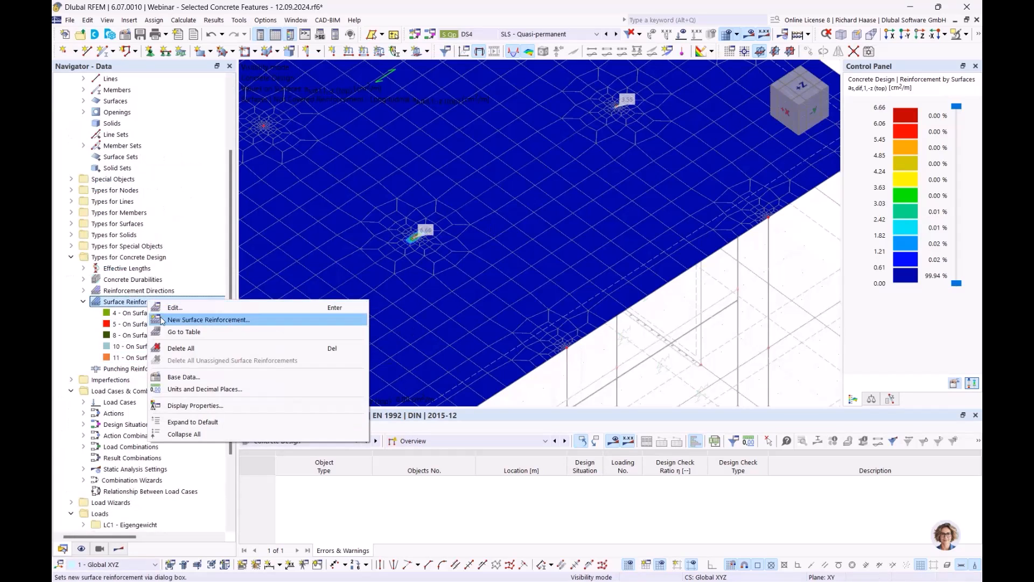
pyautogui.click(208, 319)
pyautogui.click(259, 96)
pyautogui.click(275, 117)
# Enable additional transverse reinforcement and set both the main and transverse rebar diameters to Auto, keeping the 10.0 to 20.0 mm transverse range
pyautogui.click(264, 269)
pyautogui.click(291, 211)
pyautogui.click(272, 308)
pyautogui.click(636, 385)
pyautogui.click(312, 283)
pyautogui.click(295, 299)
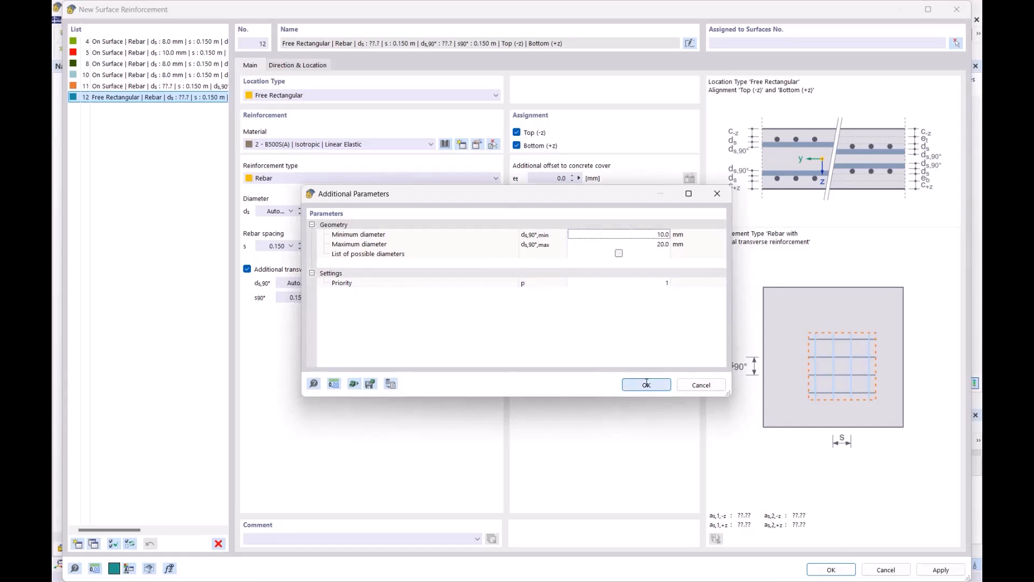
pyautogui.click(648, 386)
# Define the reinforcement location by center and sides of rectangle, with sides a and b of 1.000 m
pyautogui.click(312, 66)
pyautogui.click(572, 176)
pyautogui.click(555, 213)
pyautogui.write('1')
pyautogui.press('Tab')
pyautogui.write('1')
# Place the rectangle's center on the column node at X 17.500 m and Y 7.500 m, and save the reinforcement
pyautogui.click(690, 198)
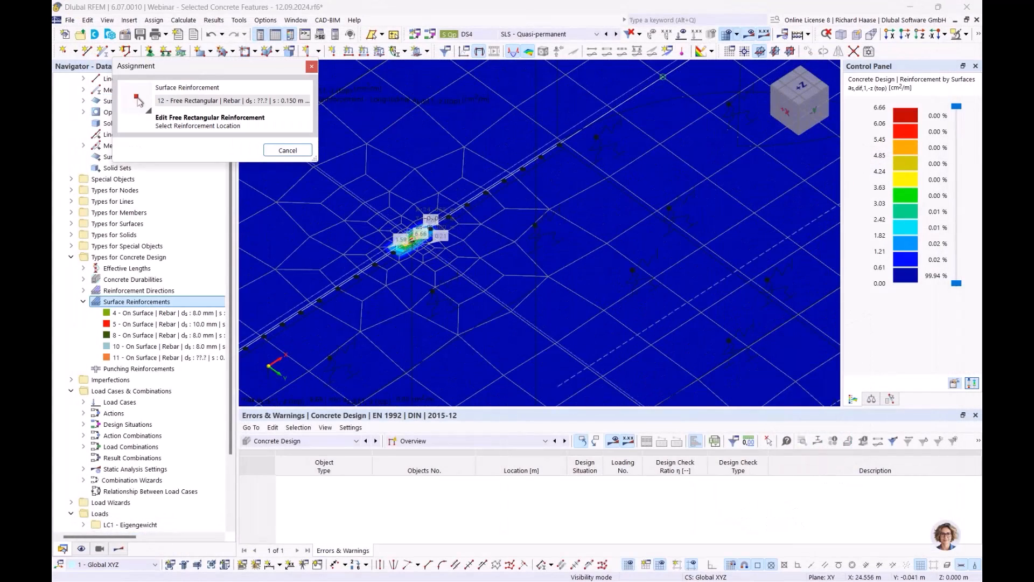
pyautogui.click(426, 237)
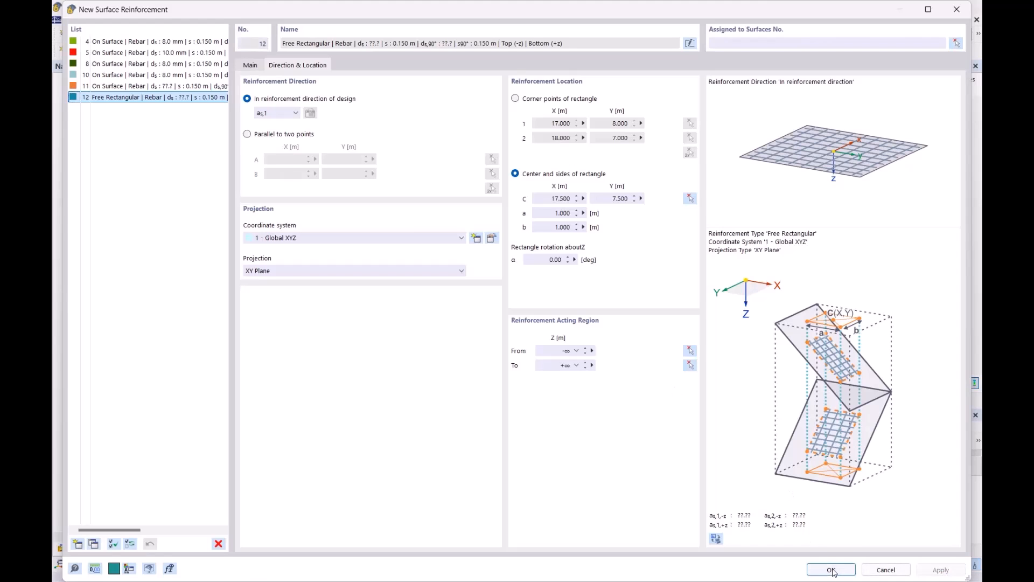
pyautogui.click(832, 569)
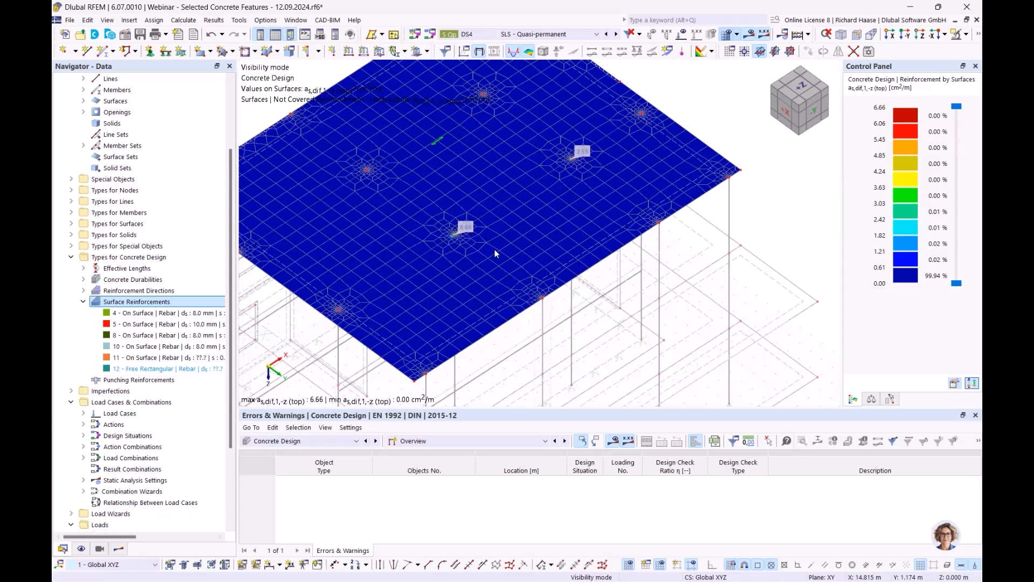
# Assign surface reinforcement 12 to surface 18
pyautogui.doubleClick(156, 369)
pyautogui.click(777, 42)
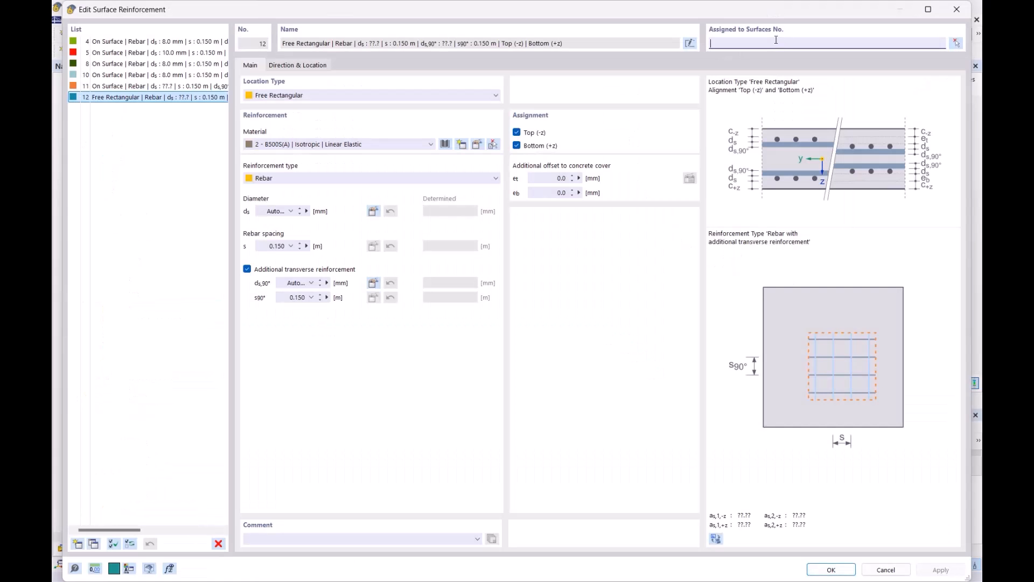
pyautogui.write('18')
pyautogui.click(831, 570)
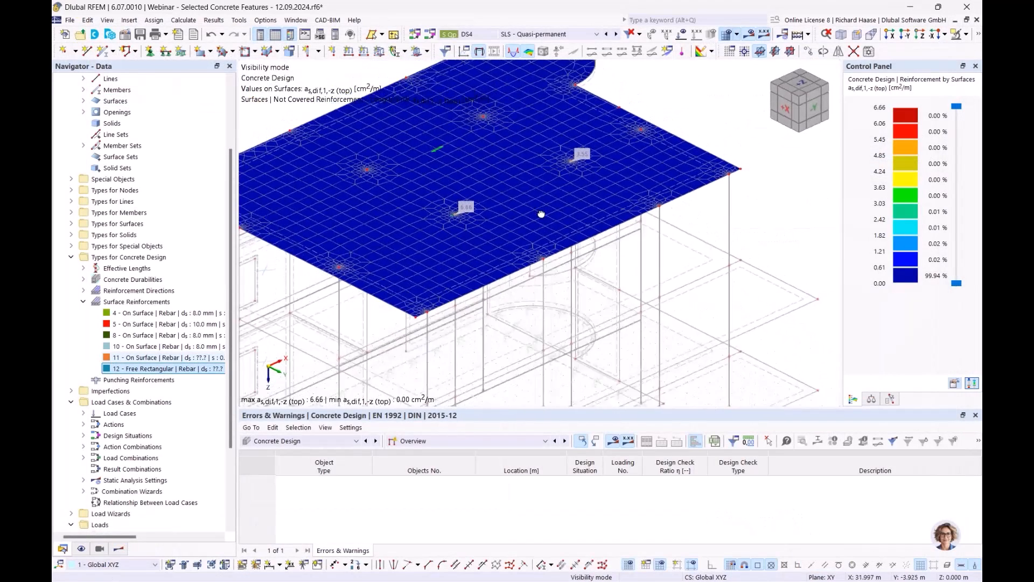
# Show the Types for Concrete Design in the model display, but hide the On Surface longitudinal reinforcement, to inspect the free rectangle at the column
pyautogui.click(81, 549)
pyautogui.click(82, 279)
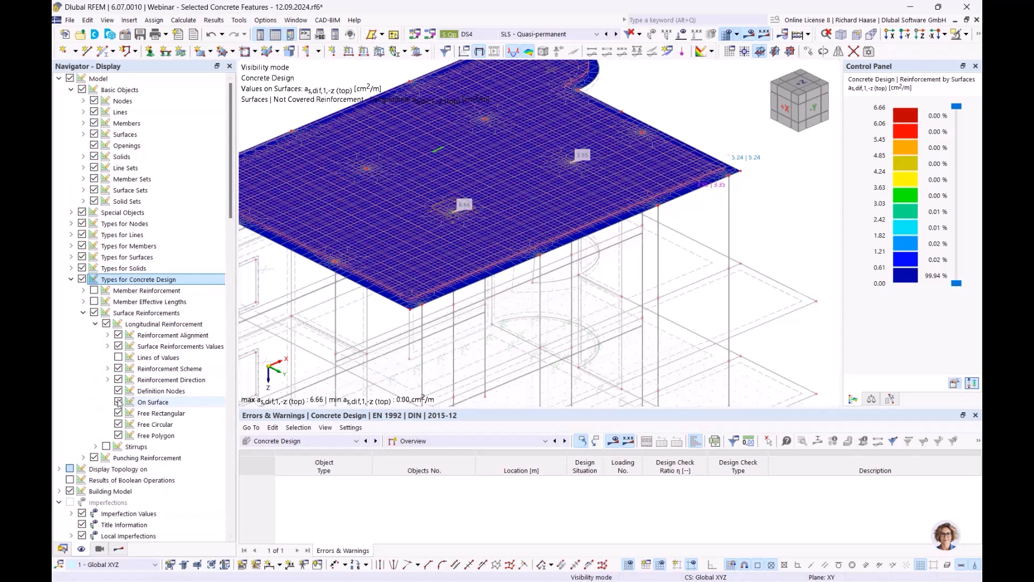
pyautogui.click(118, 402)
pyautogui.scroll(5, 458, 210)
pyautogui.keyDown('ctrl'); pyautogui.moveTo(513, 214); pyautogui.dragTo(509, 237, button='middle'); pyautogui.keyUp('ctrl')
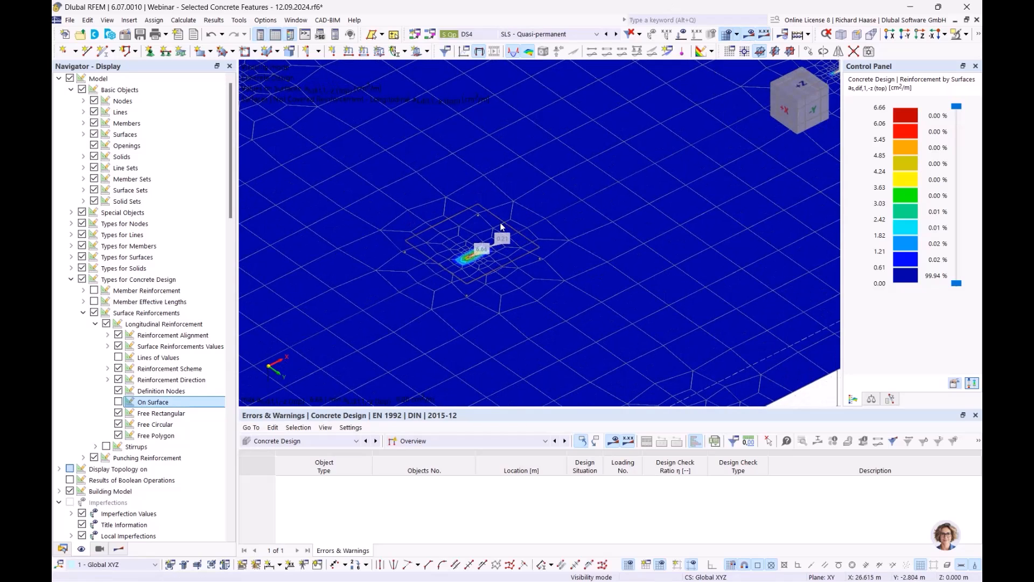
pyautogui.scroll(-5, 564, 241)
pyautogui.moveTo(488, 242); pyautogui.dragTo(430, 249, button='middle')
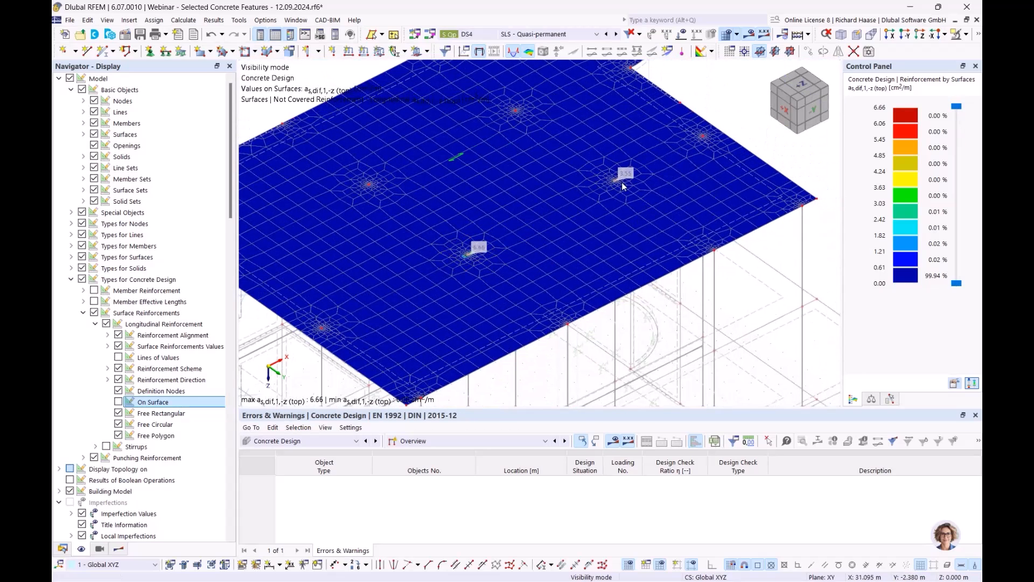
pyautogui.scroll(2, 617, 184)
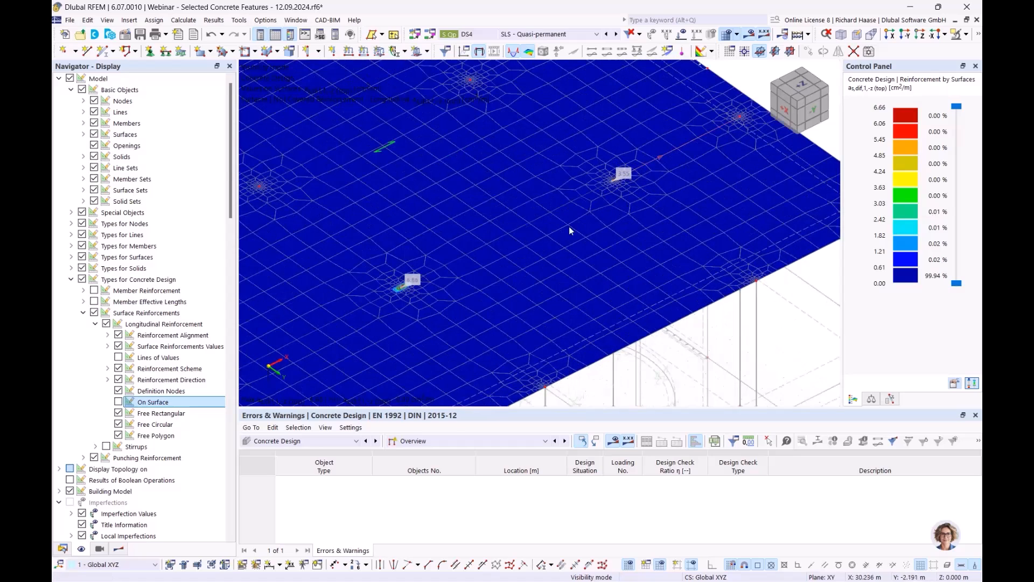
pyautogui.click(63, 549)
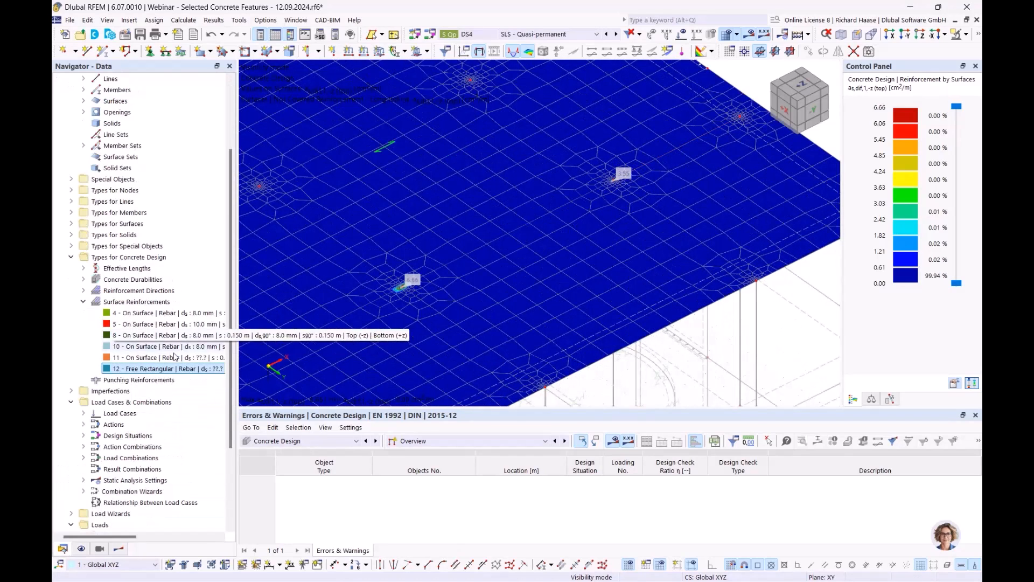
pyautogui.rightClick(147, 302)
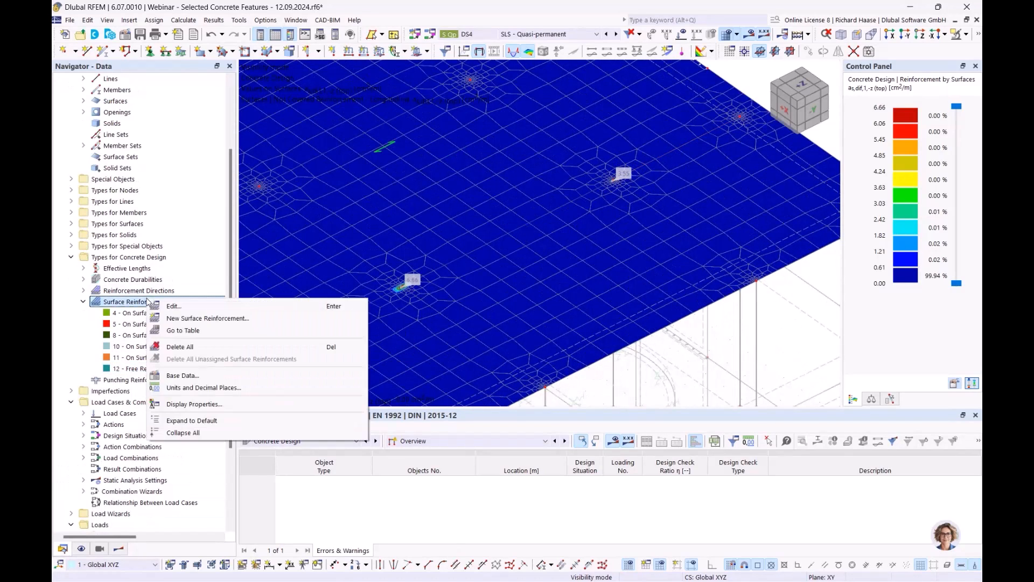
pyautogui.click(259, 317)
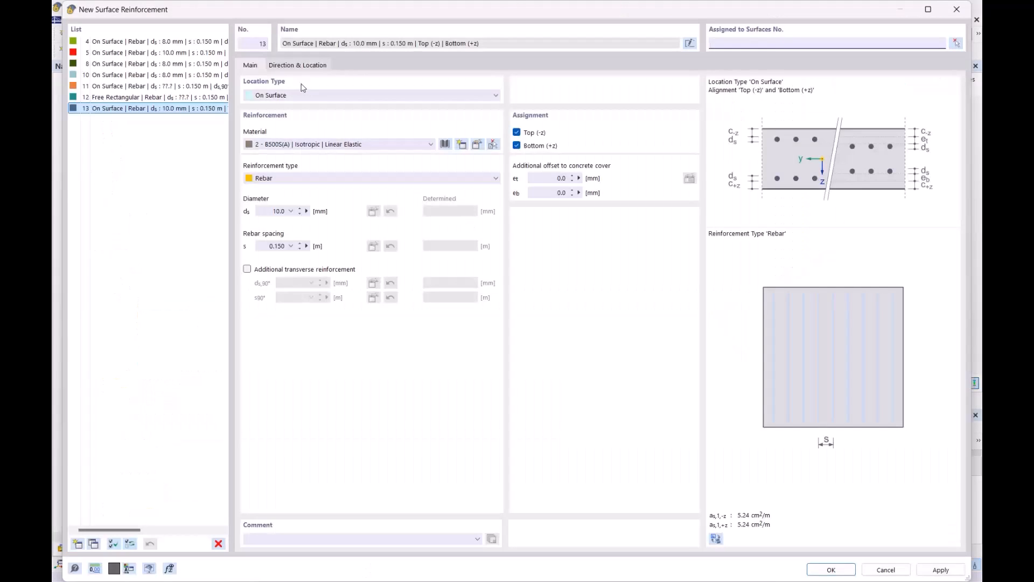
pyautogui.click(218, 543)
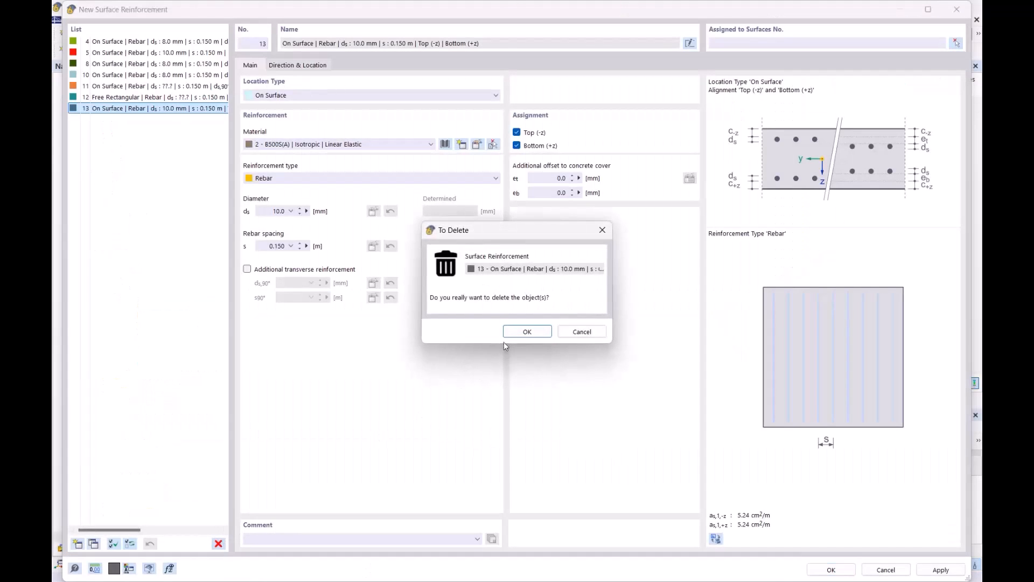
pyautogui.click(528, 331)
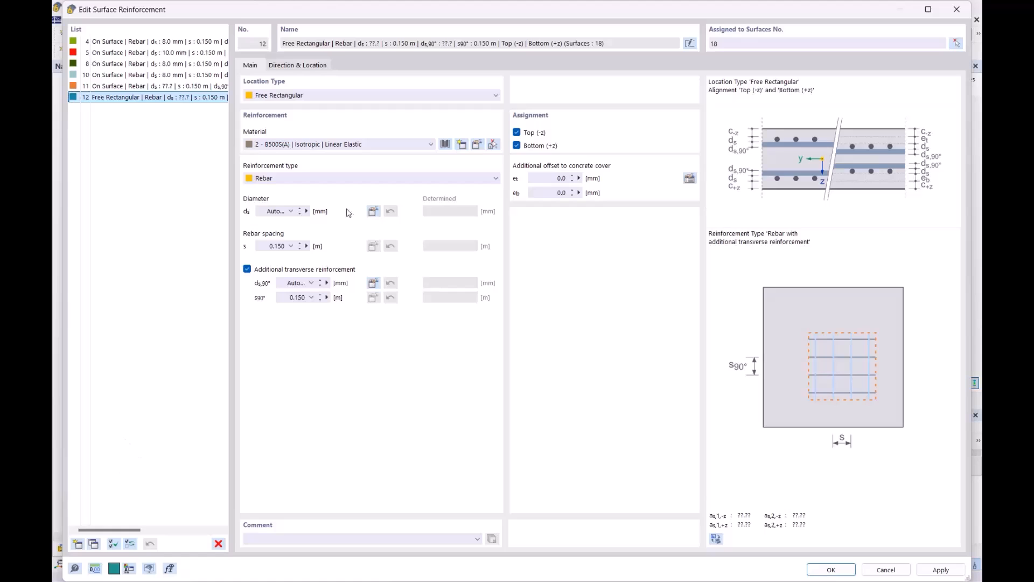
# Duplicate free rectangular surface reinforcement 12 and restrict both the original and the copy to the Top (-z) side
pyautogui.click(94, 544)
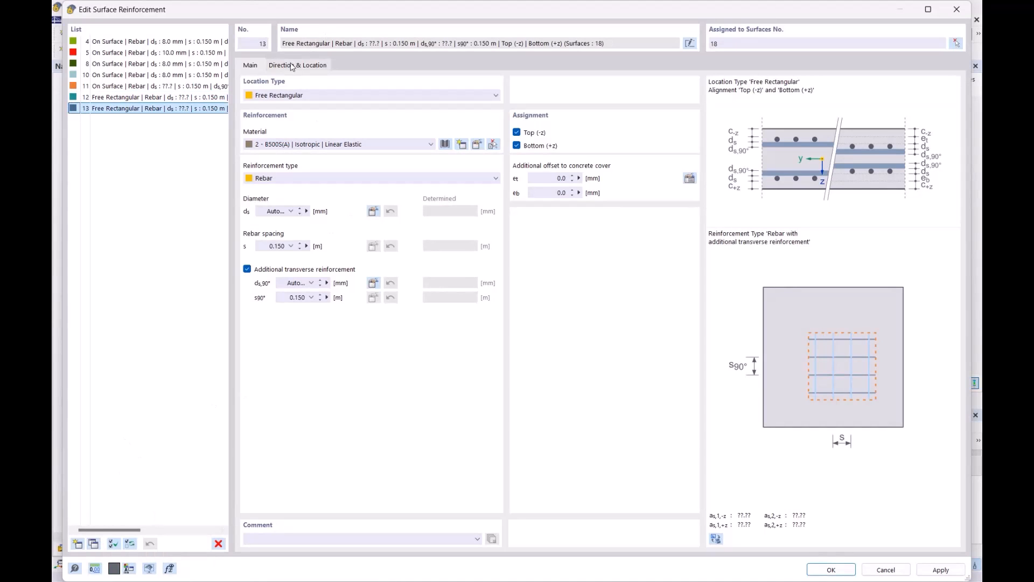
pyautogui.click(180, 98)
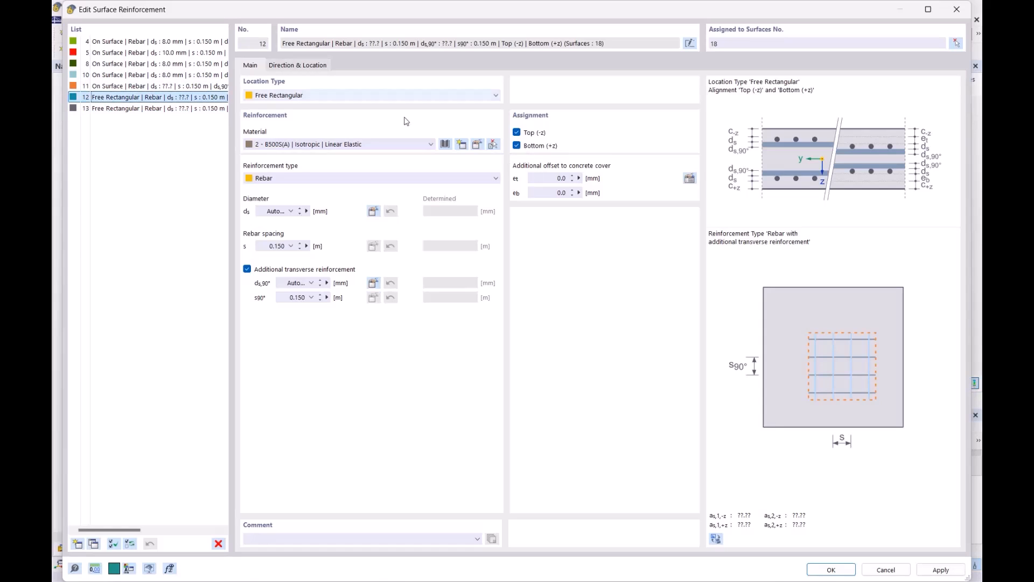
pyautogui.click(518, 146)
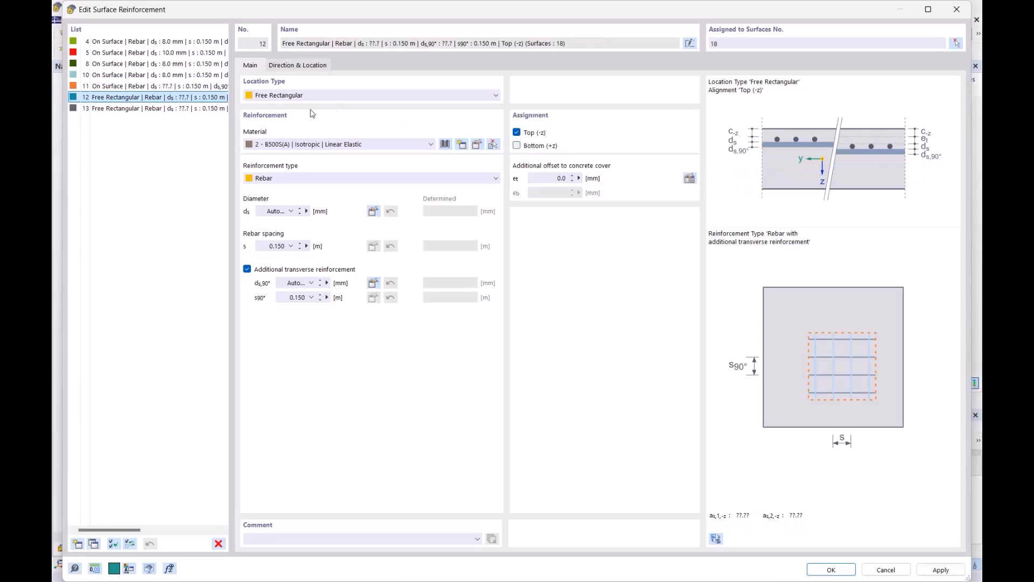
pyautogui.click(189, 110)
pyautogui.click(517, 145)
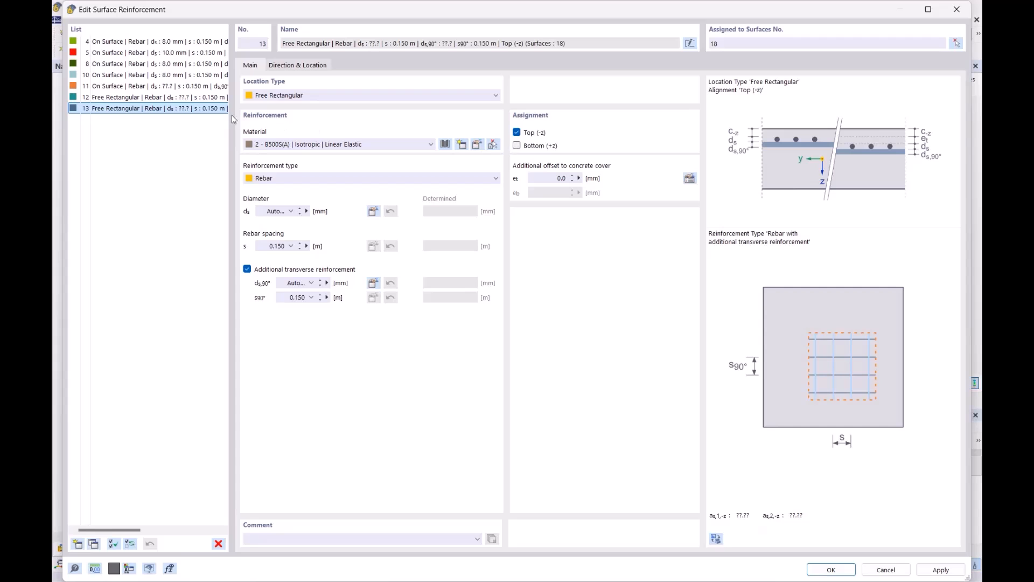
# Try to center the copied rectangle on the column node at X 22.500 m and Y 7.500 m, and save both reinforcements
pyautogui.click(302, 66)
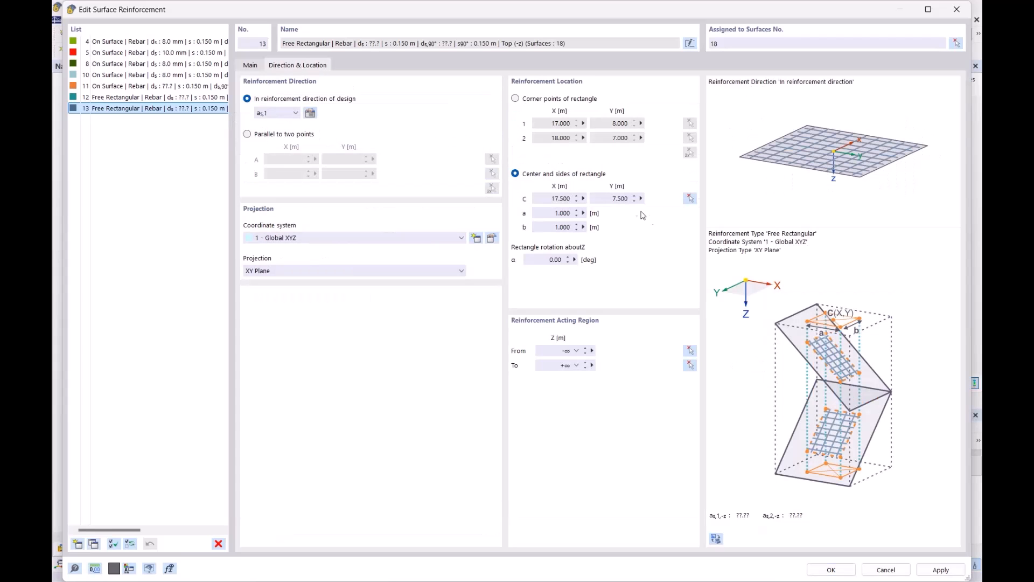
pyautogui.click(690, 198)
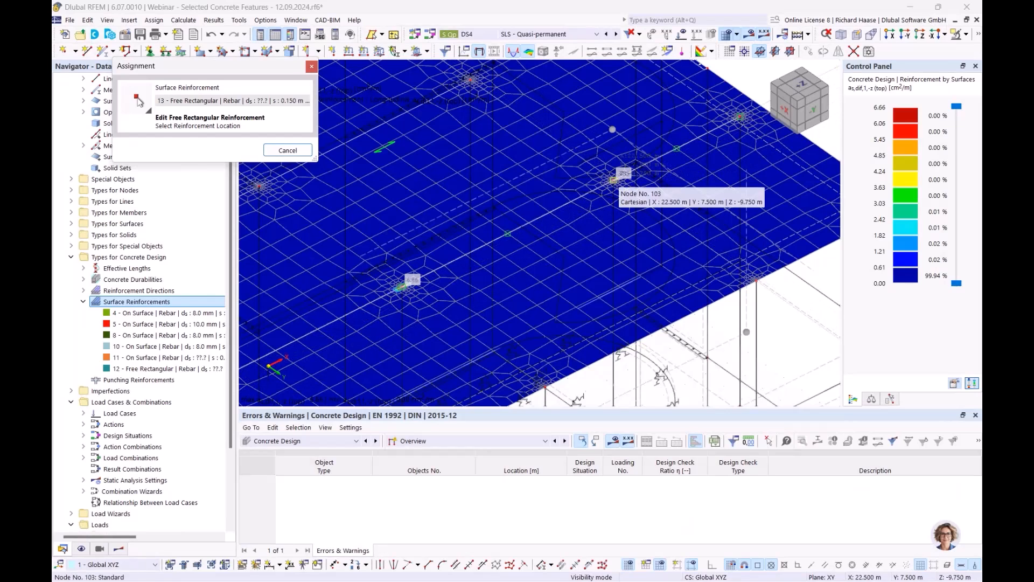
pyautogui.scroll(4, 613, 179)
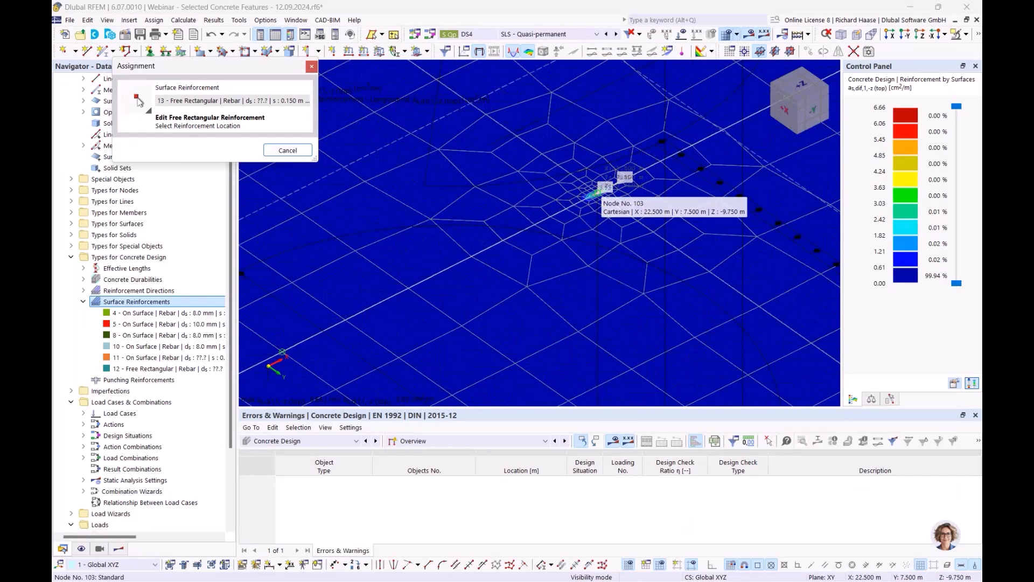
pyautogui.click(595, 194)
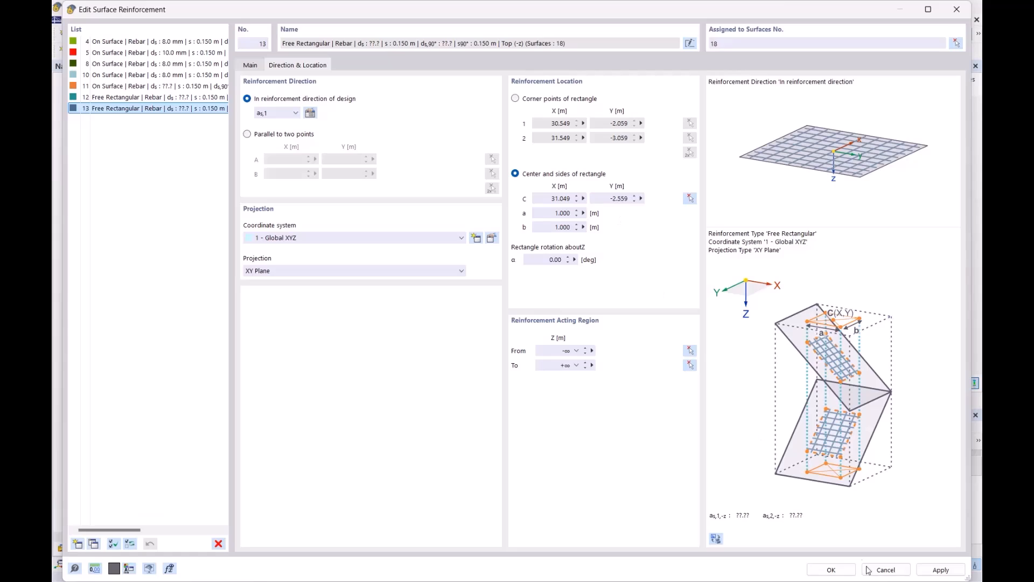
pyautogui.click(832, 569)
# Highlight free rectangular reinforcements 12 and 13 in the model to check their positions at the roof slab's columns
pyautogui.scroll(6, 394, 273)
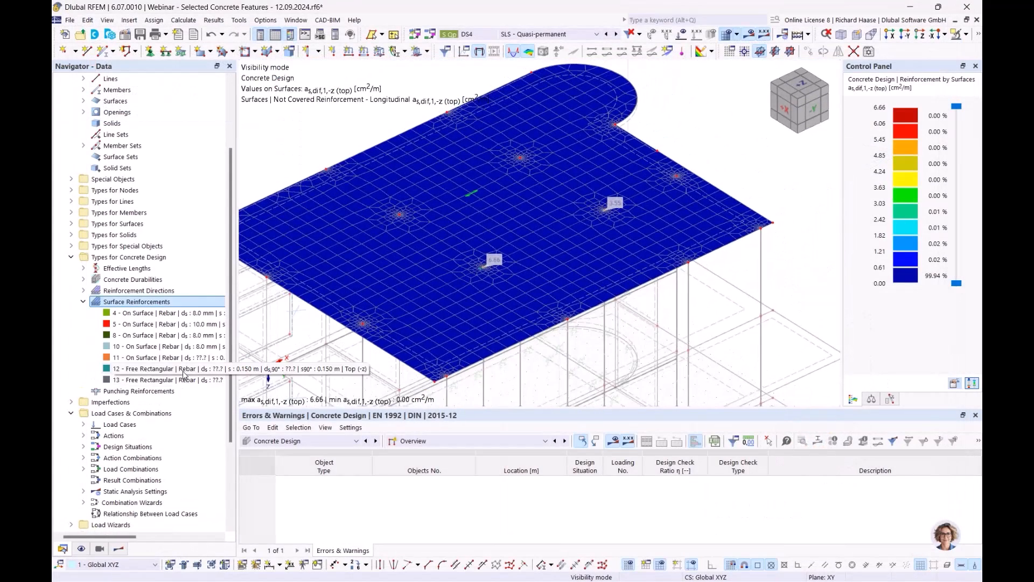
pyautogui.click(162, 369)
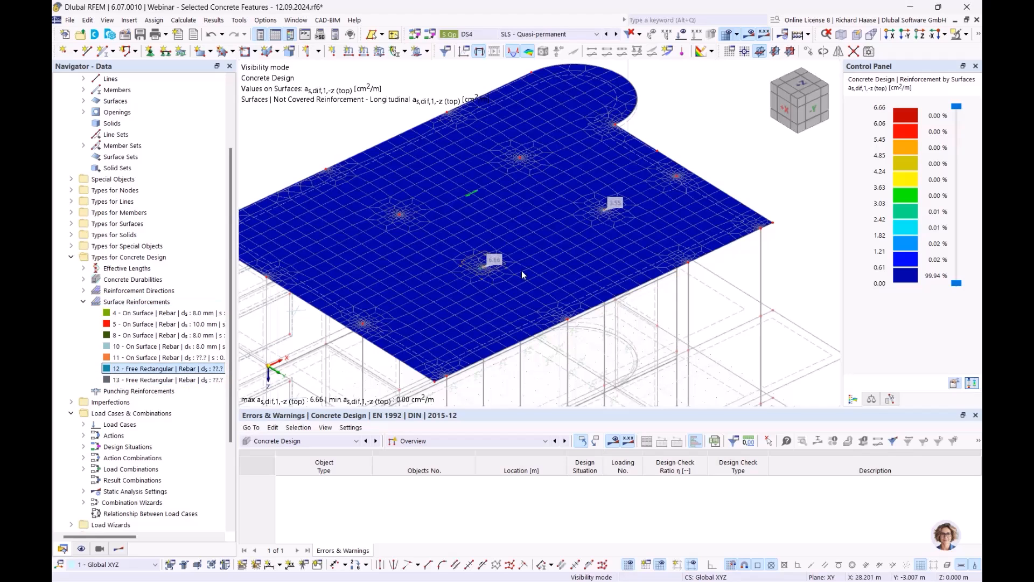
pyautogui.press('Down')
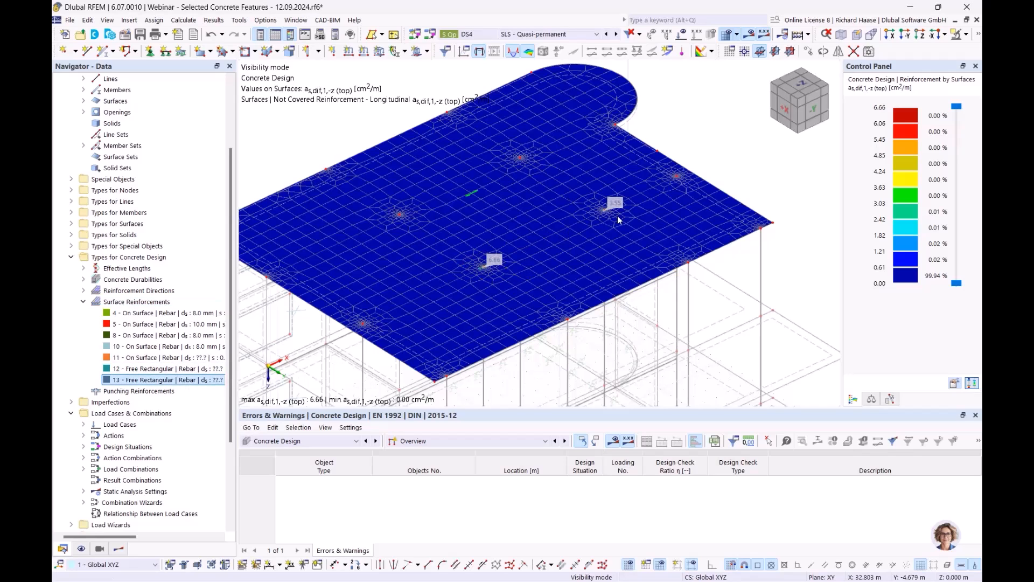
pyautogui.keyDown('ctrl'); pyautogui.moveTo(656, 231); pyautogui.dragTo(720, 188, button='middle'); pyautogui.keyUp('ctrl')
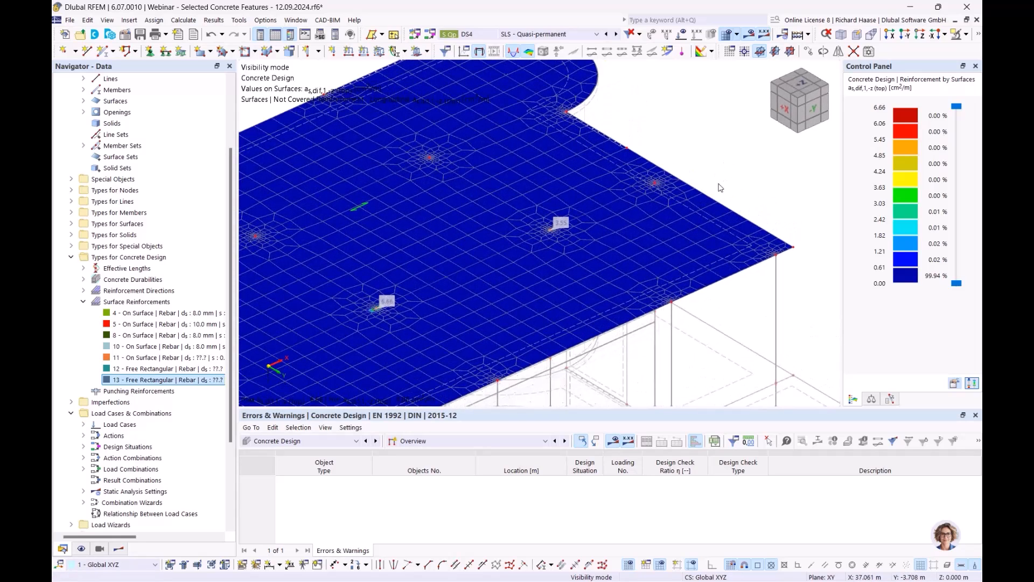
pyautogui.scroll(-3, 680, 225)
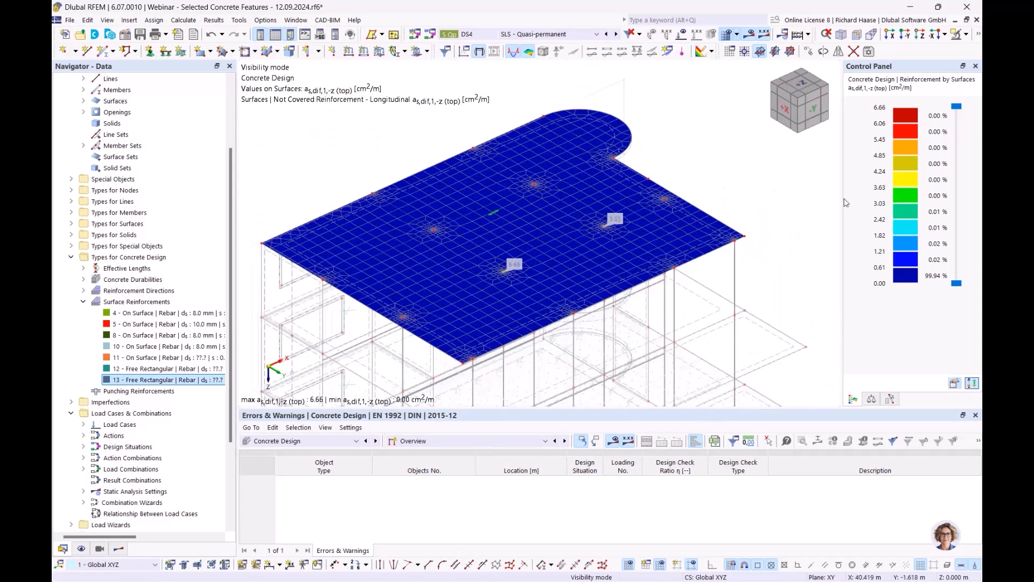
pyautogui.scroll(2, 665, 190)
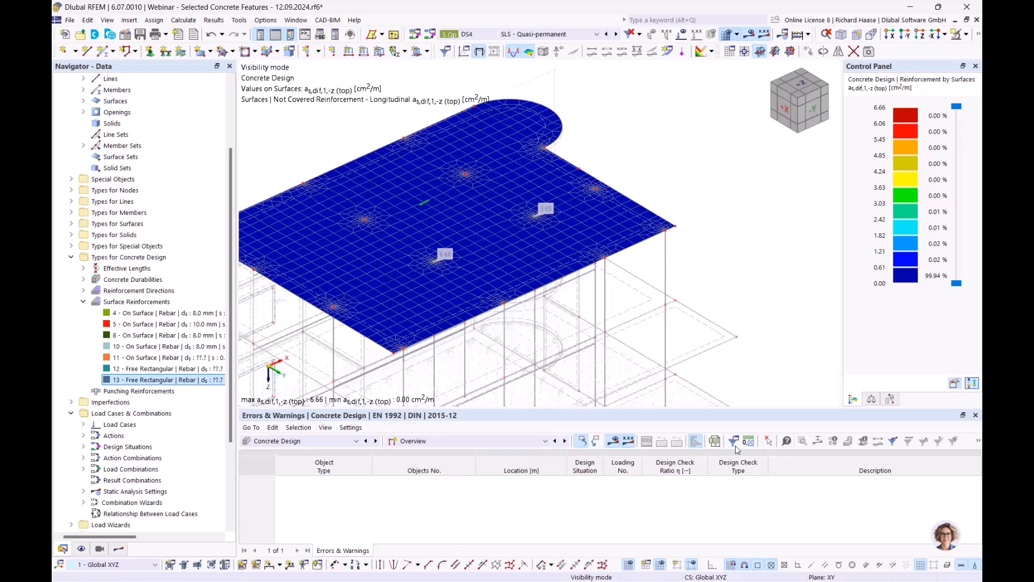
# Enable deleting add-on results by changing input data in the Concrete Design global settings, and accept deleting the existing results
pyautogui.click(475, 442)
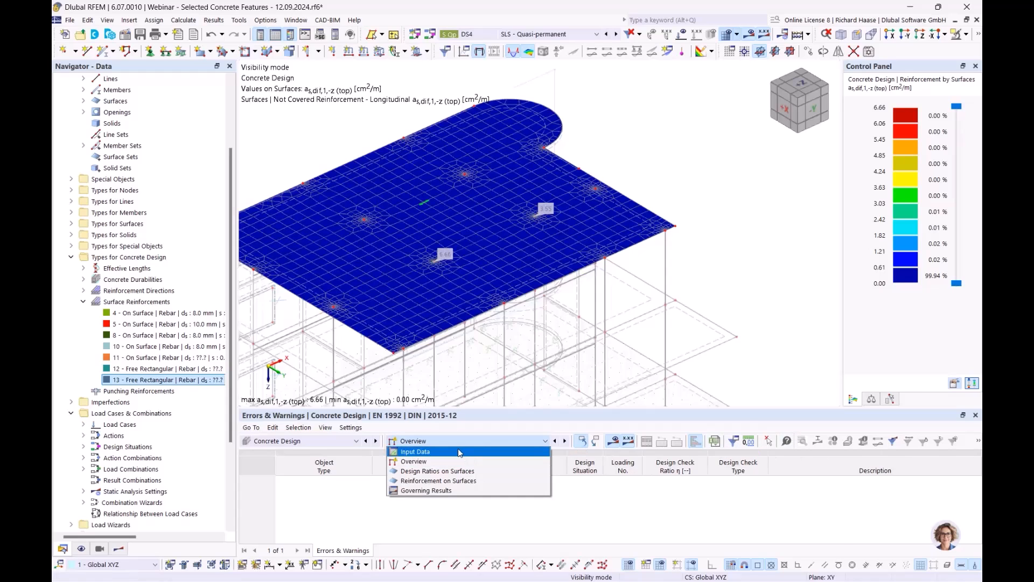
pyautogui.click(459, 452)
pyautogui.click(731, 441)
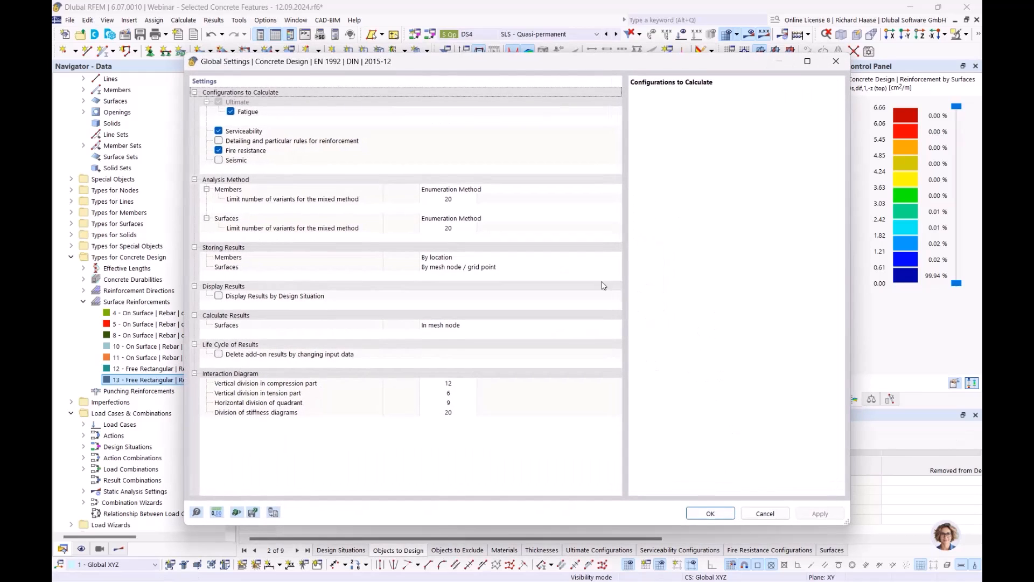
pyautogui.click(218, 353)
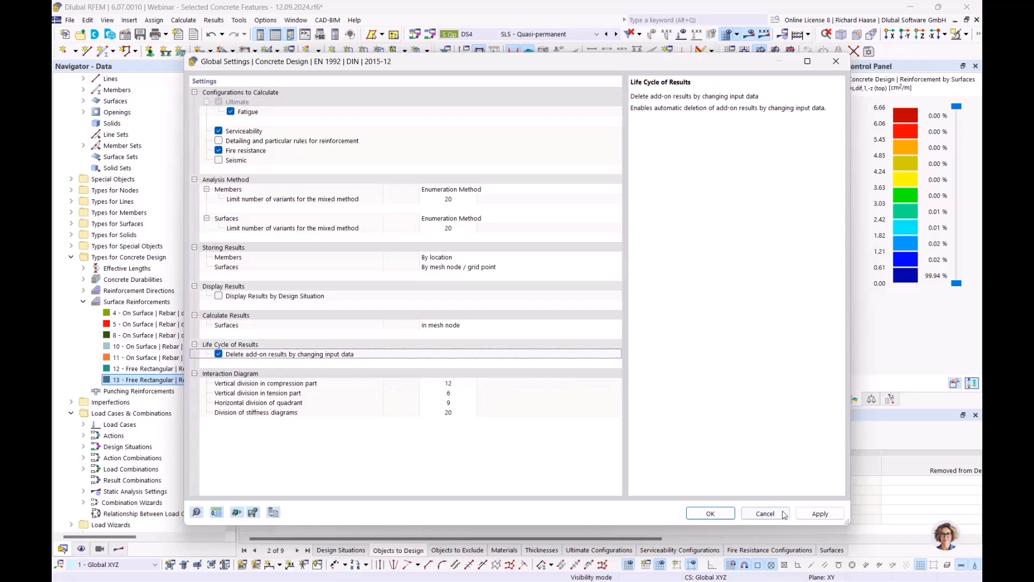
pyautogui.click(711, 514)
pyautogui.click(570, 360)
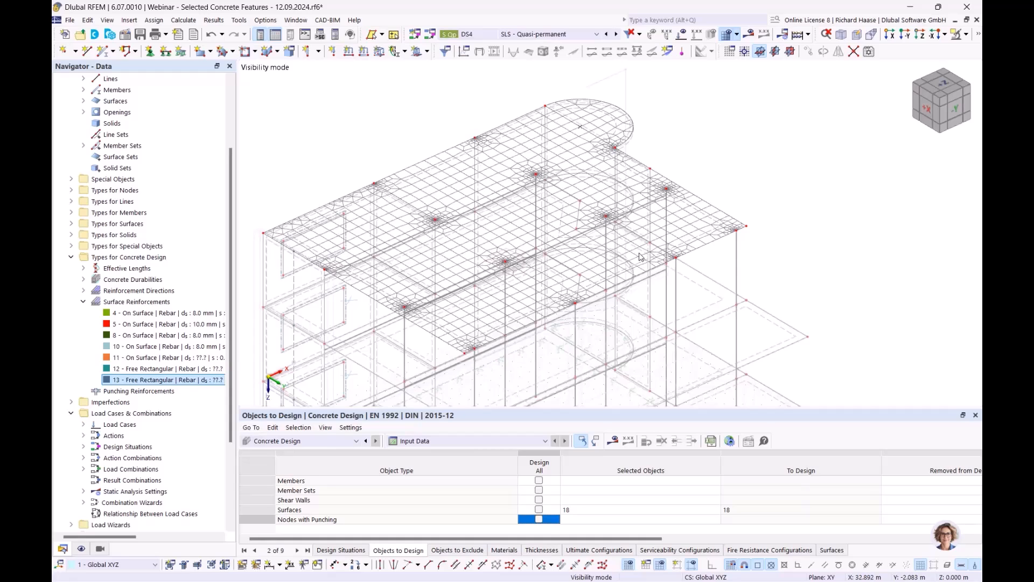
# Recalculate the concrete design and inspect the roof slab's not covered top longitudinal reinforcement around the columns
pyautogui.click(613, 441)
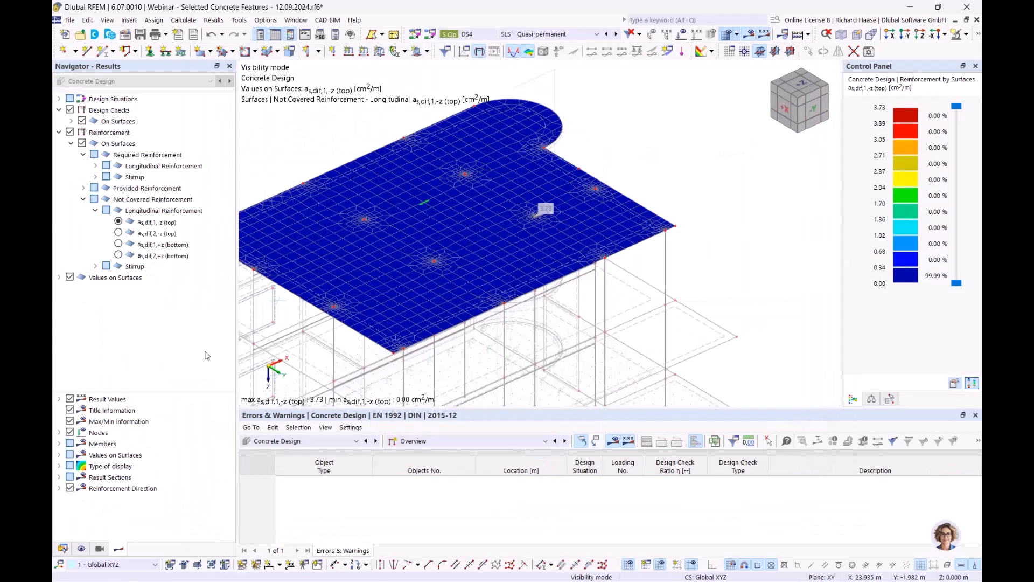
pyautogui.click(63, 549)
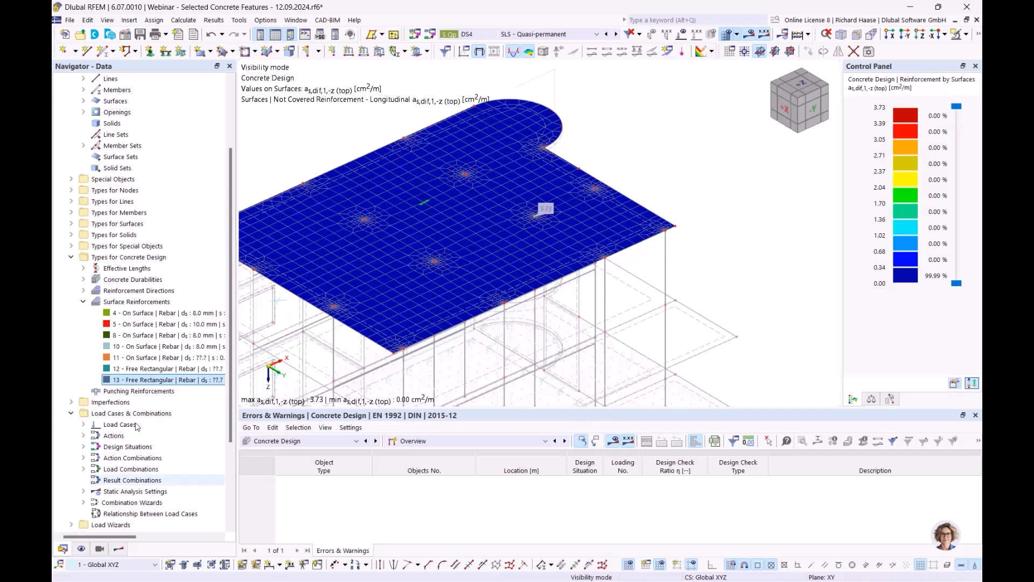
pyautogui.scroll(1, 504, 245)
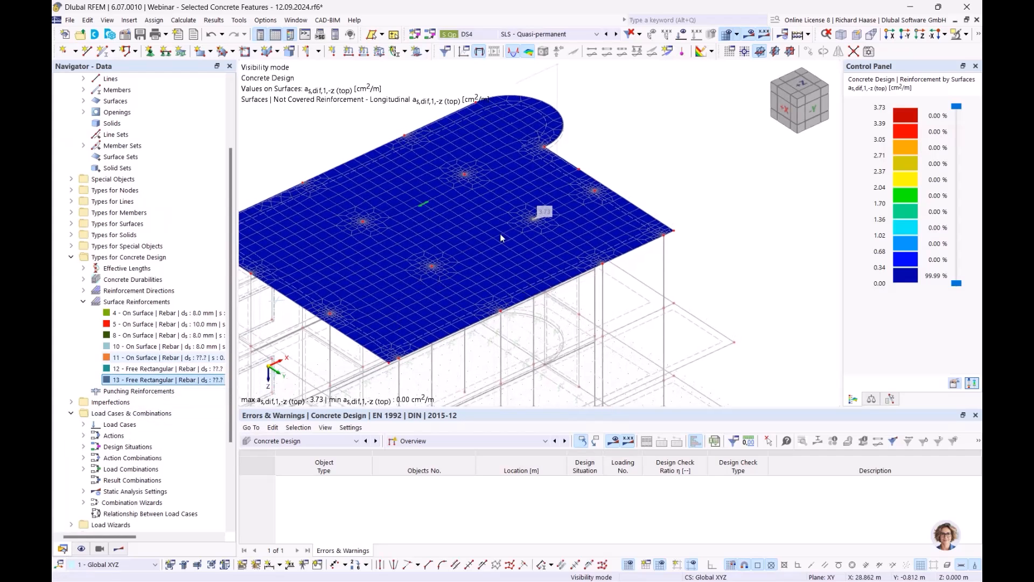
pyautogui.scroll(3, 537, 218)
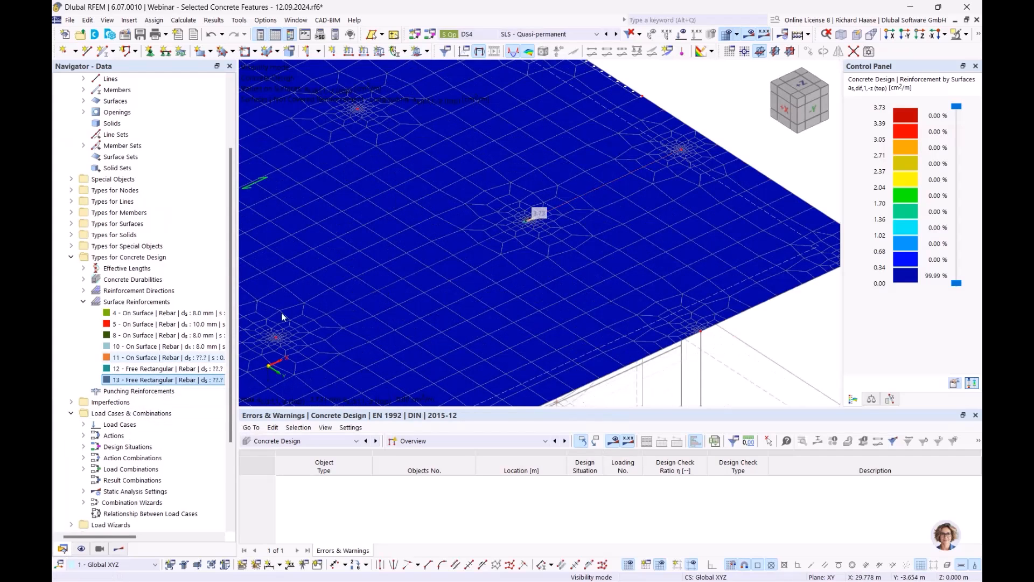
pyautogui.scroll(-1, 385, 293)
pyautogui.click(119, 548)
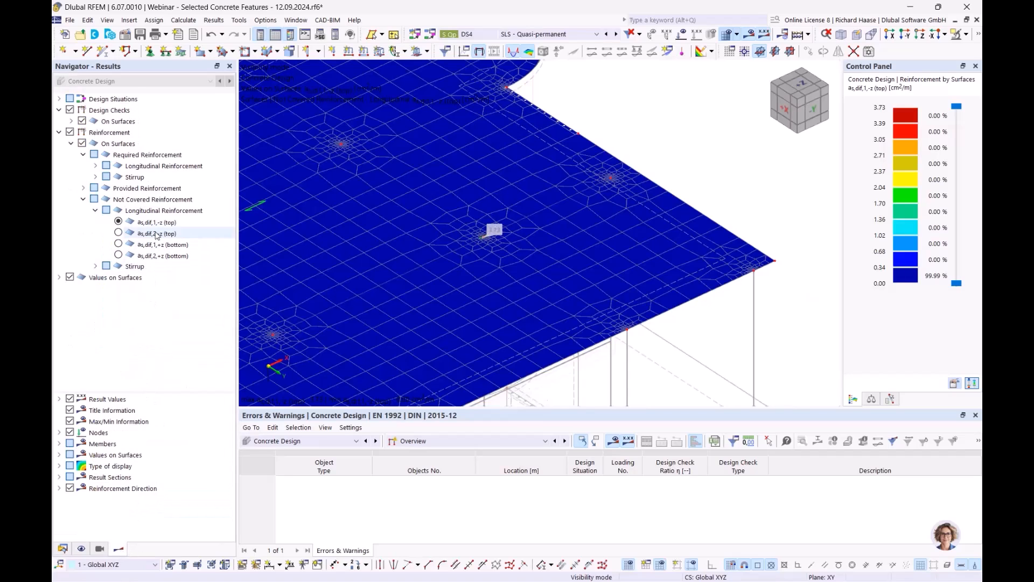
# Center free rectangular reinforcement 13 on the column node at X 22.500 m, Y 7.500 m, and accept deleting the Concrete Design results
pyautogui.click(63, 549)
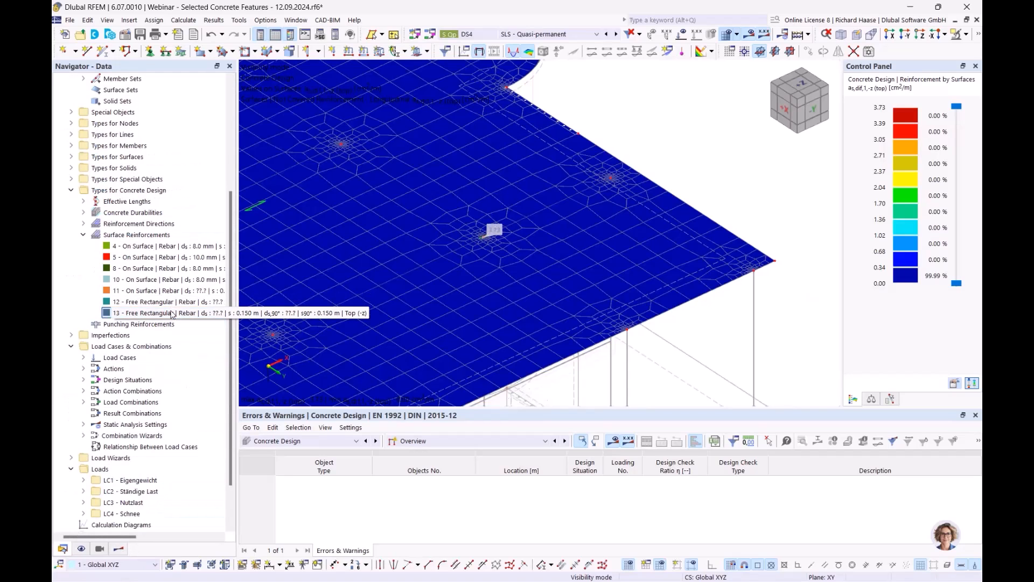
pyautogui.doubleClick(172, 315)
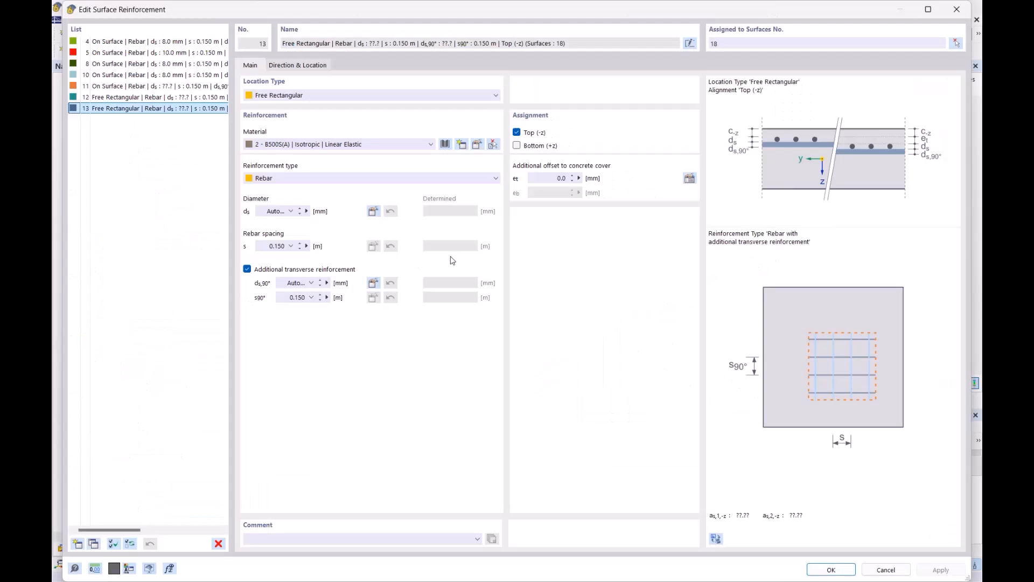
pyautogui.click(316, 65)
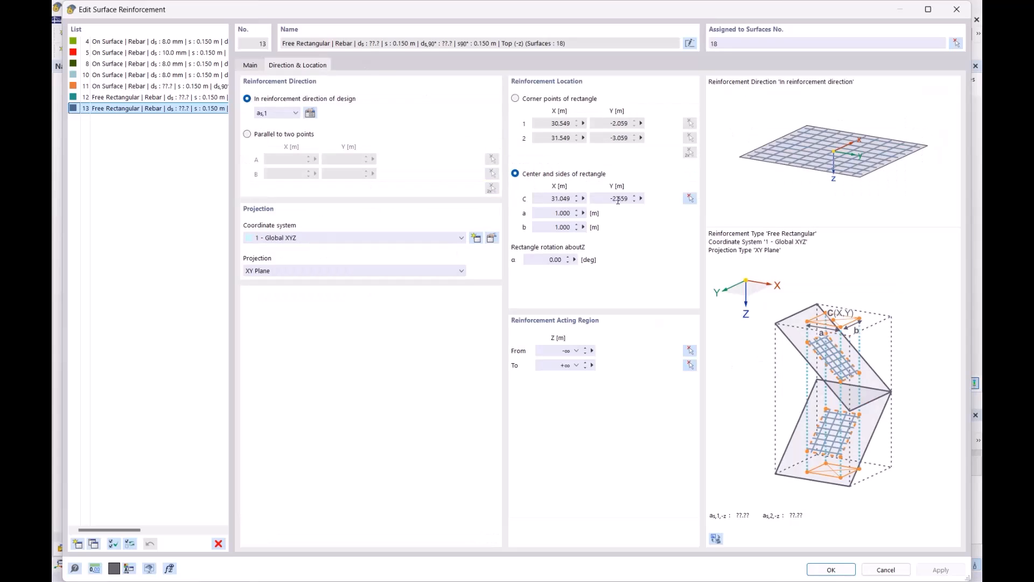
pyautogui.click(690, 199)
pyautogui.scroll(5, 483, 240)
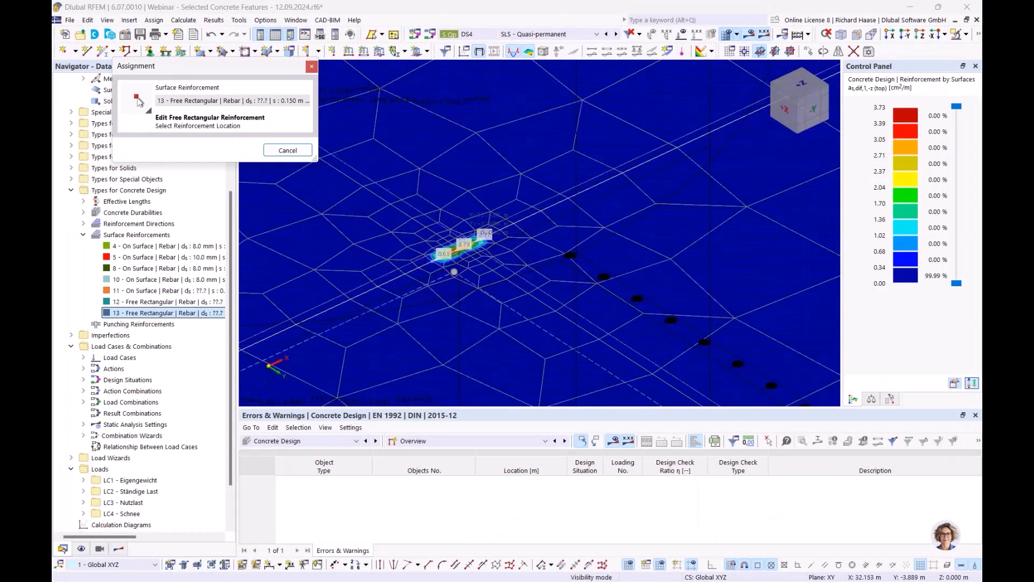
pyautogui.click(454, 272)
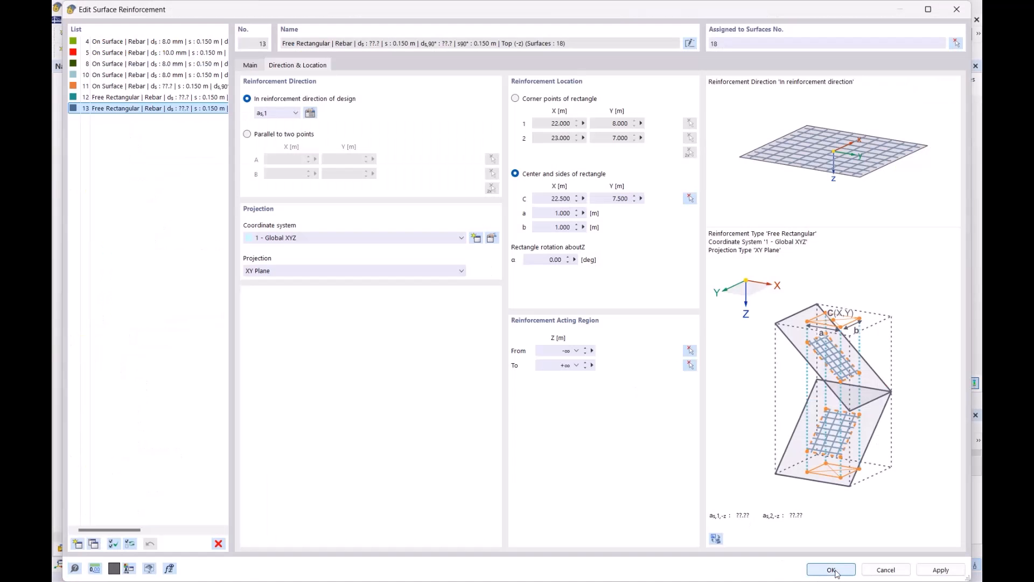
pyautogui.click(249, 66)
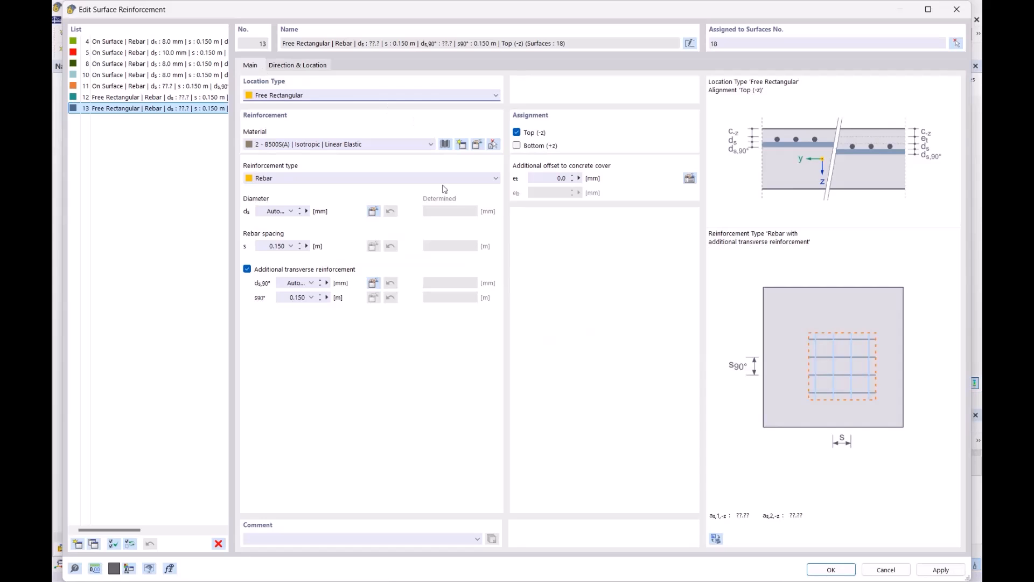
pyautogui.click(829, 569)
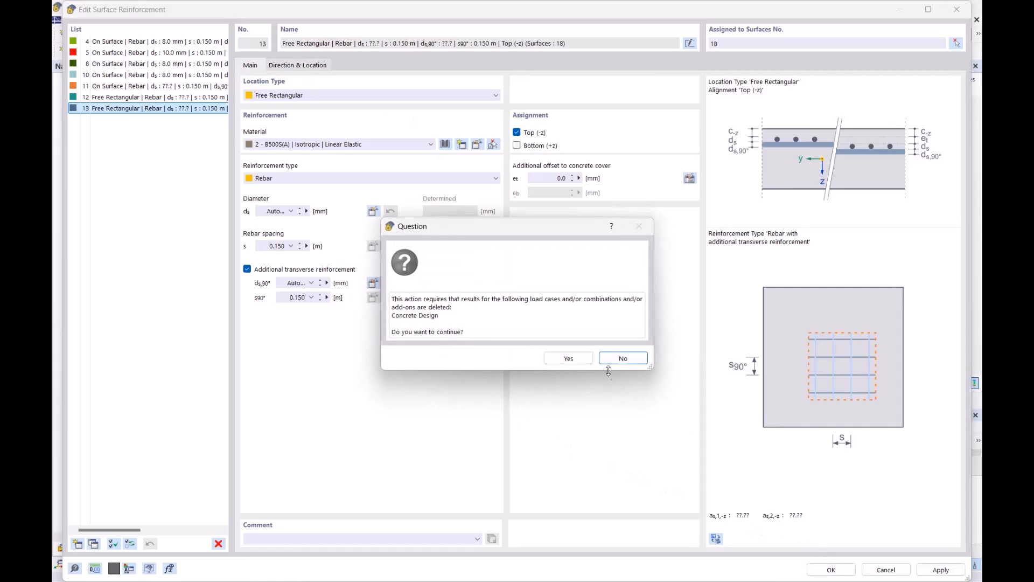
pyautogui.click(567, 357)
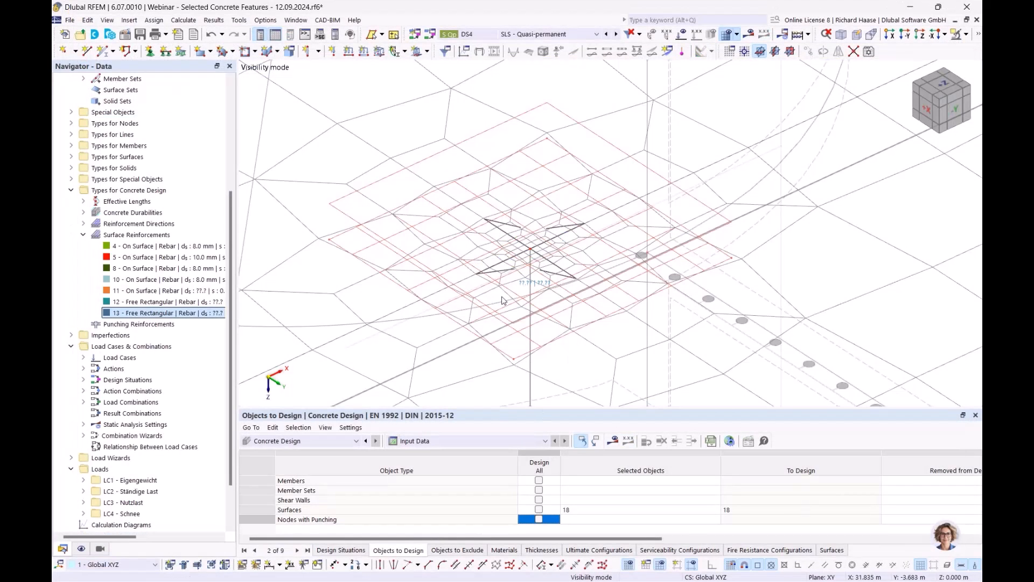
# Pick the column node at X 17.500 m, Y 7.500 m as the center of free rectangular reinforcement 12 and save it
pyautogui.scroll(-5, 531, 233)
pyautogui.scroll(-4, 437, 280)
pyautogui.moveTo(436, 280); pyautogui.dragTo(548, 189, button='middle')
pyautogui.scroll(3, 493, 256)
pyautogui.scroll(3, 479, 229)
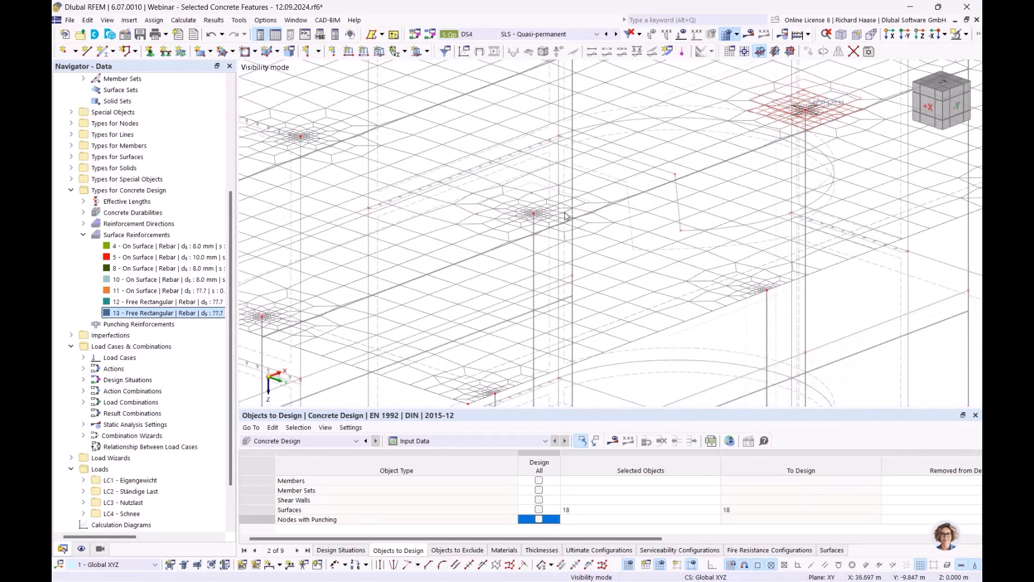
pyautogui.click(207, 304)
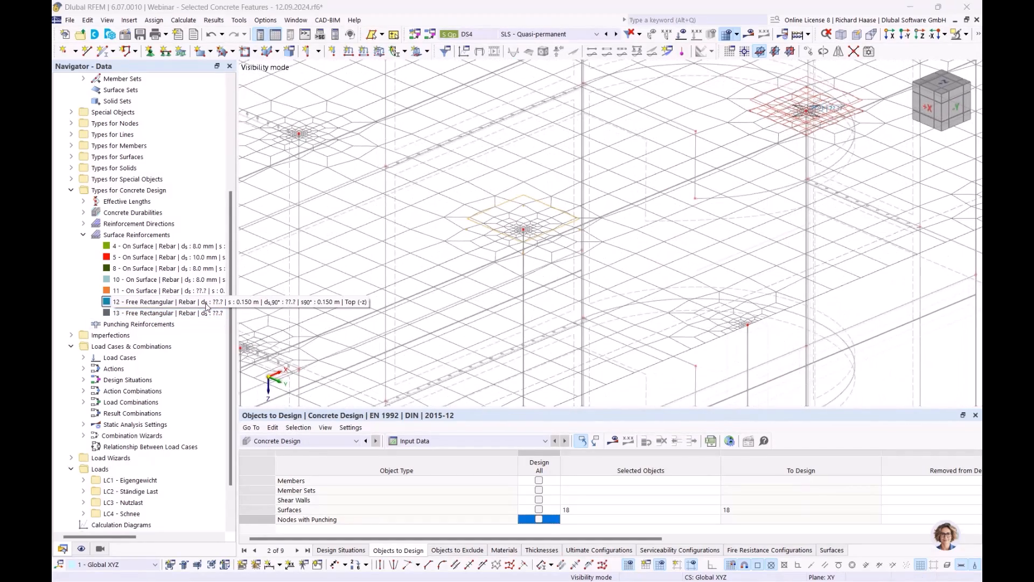
pyautogui.doubleClick(162, 301)
pyautogui.click(313, 67)
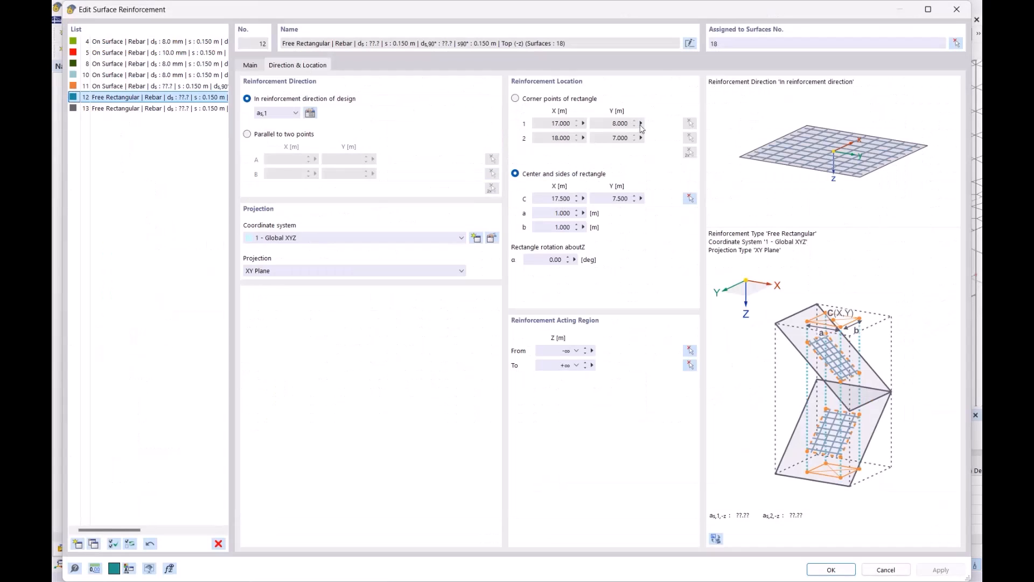
pyautogui.click(690, 198)
pyautogui.click(519, 238)
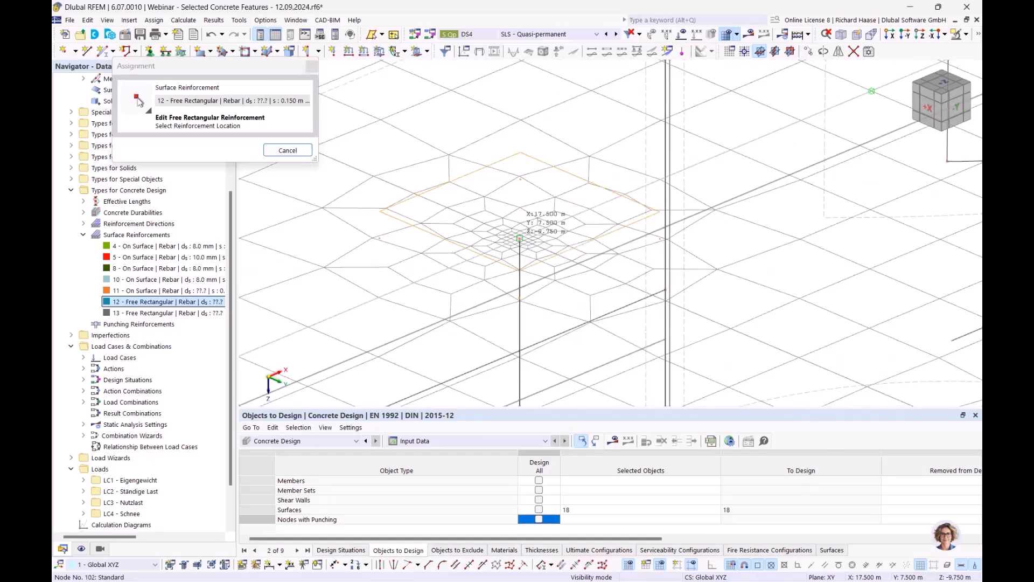
pyautogui.click(832, 570)
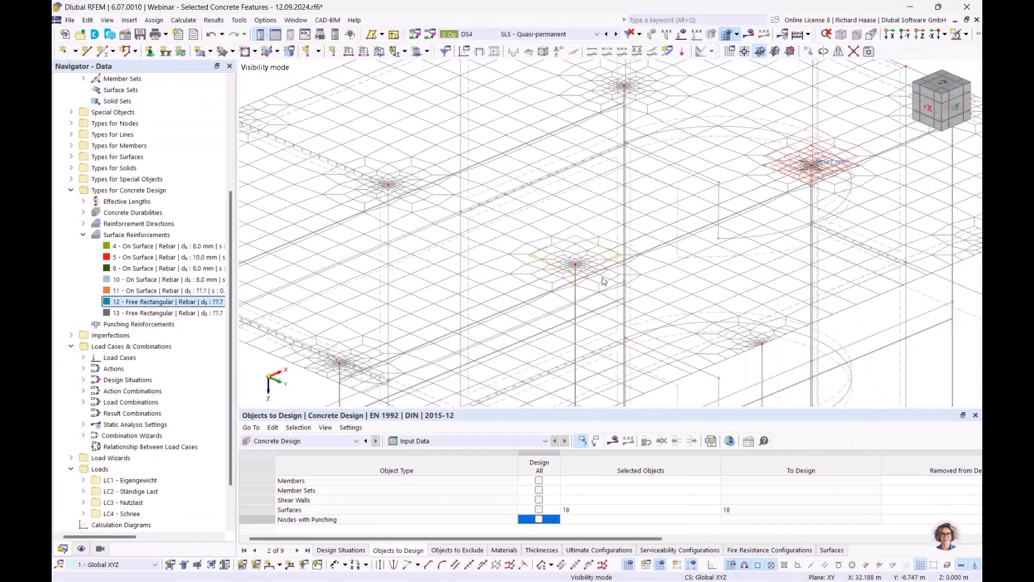
# Recalculate the concrete design and check the not covered top reinforcement in direction 1 around both free rectangular reinforcements
pyautogui.keyDown('ctrl'); pyautogui.moveTo(620, 272); pyautogui.dragTo(527, 266, button='middle'); pyautogui.keyUp('ctrl')
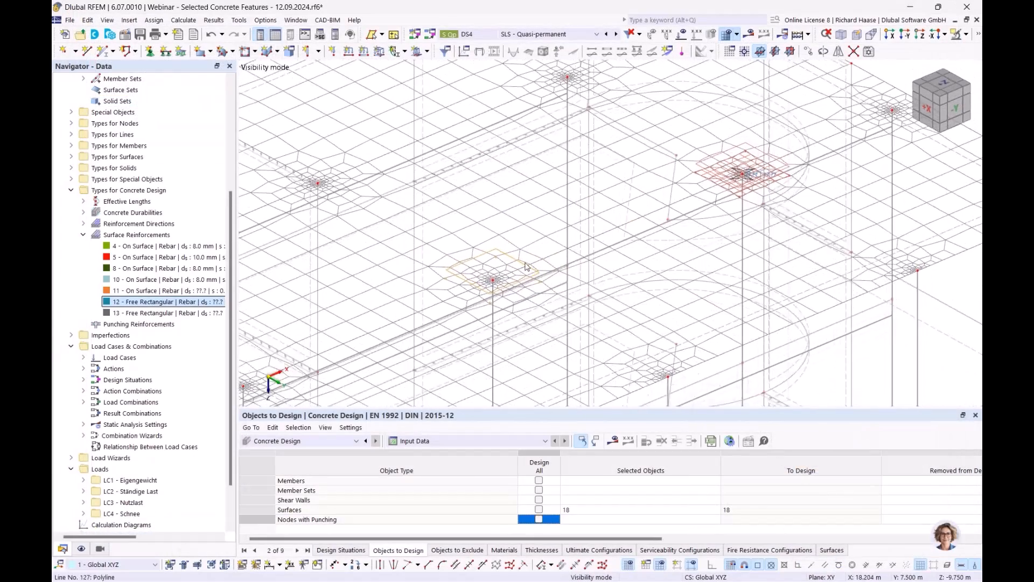
pyautogui.click(612, 442)
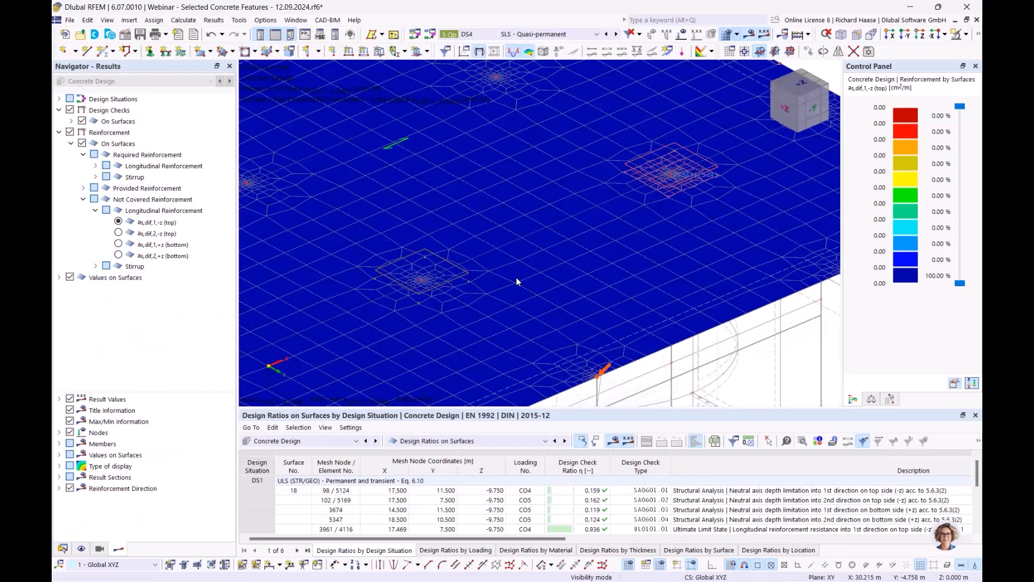
pyautogui.scroll(-3, 516, 279)
pyautogui.keyDown('ctrl'); pyautogui.moveTo(515, 272); pyautogui.dragTo(399, 287, button='middle'); pyautogui.keyUp('ctrl')
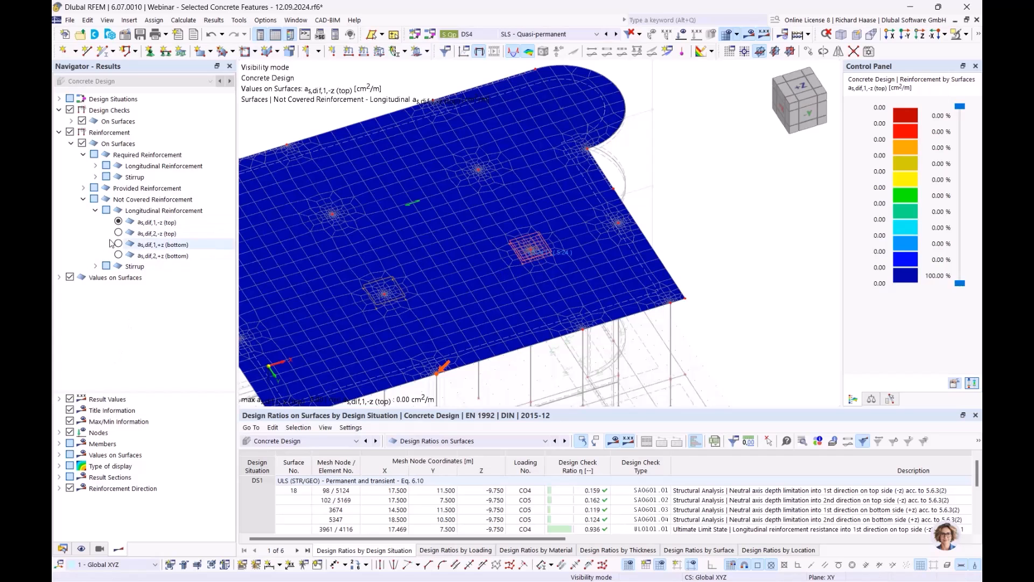
pyautogui.scroll(-2, 379, 242)
pyautogui.moveTo(379, 242); pyautogui.dragTo(475, 223, button='middle')
pyautogui.scroll(3, 474, 222)
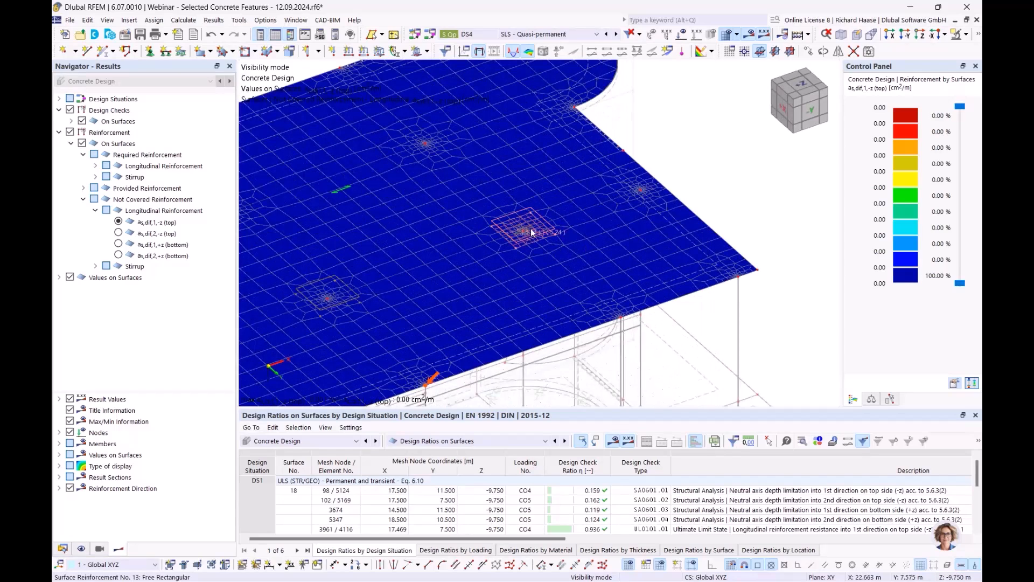
# Adopt the determined 10.0 mm diameters for the main and transverse bars of free rectangular reinforcement 13 and save it
pyautogui.doubleClick(531, 233)
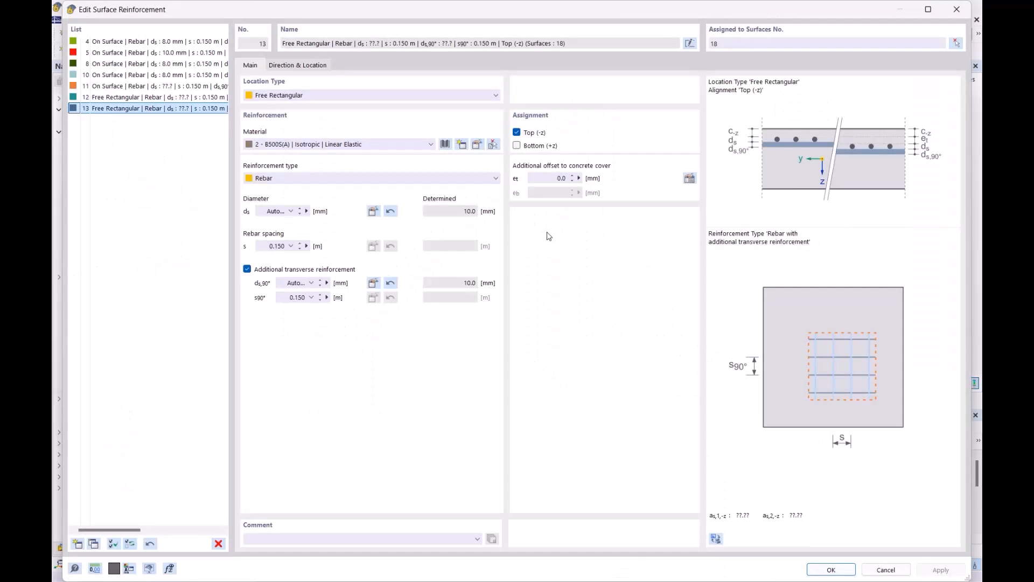
pyautogui.doubleClick(470, 213)
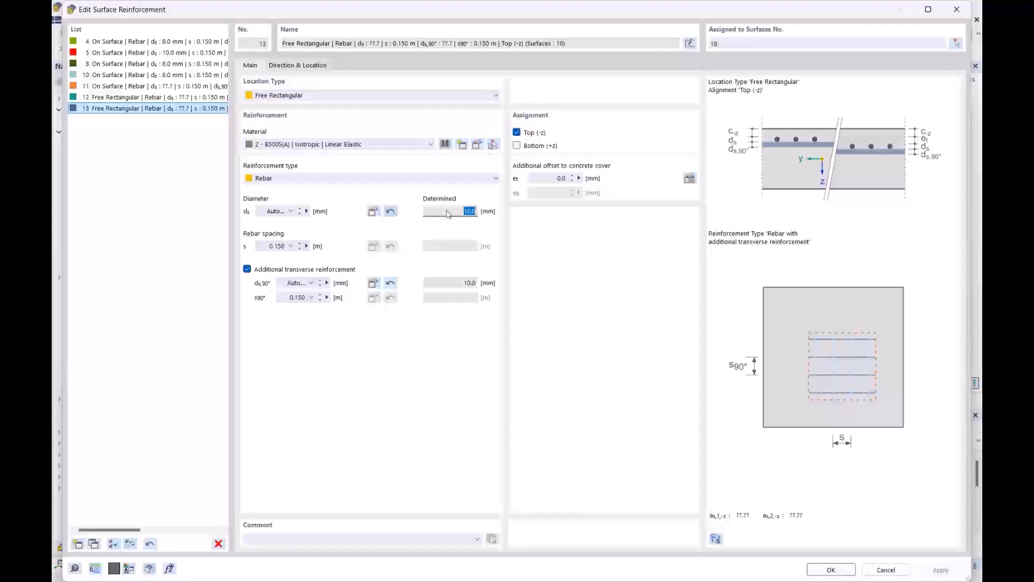
pyautogui.click(391, 212)
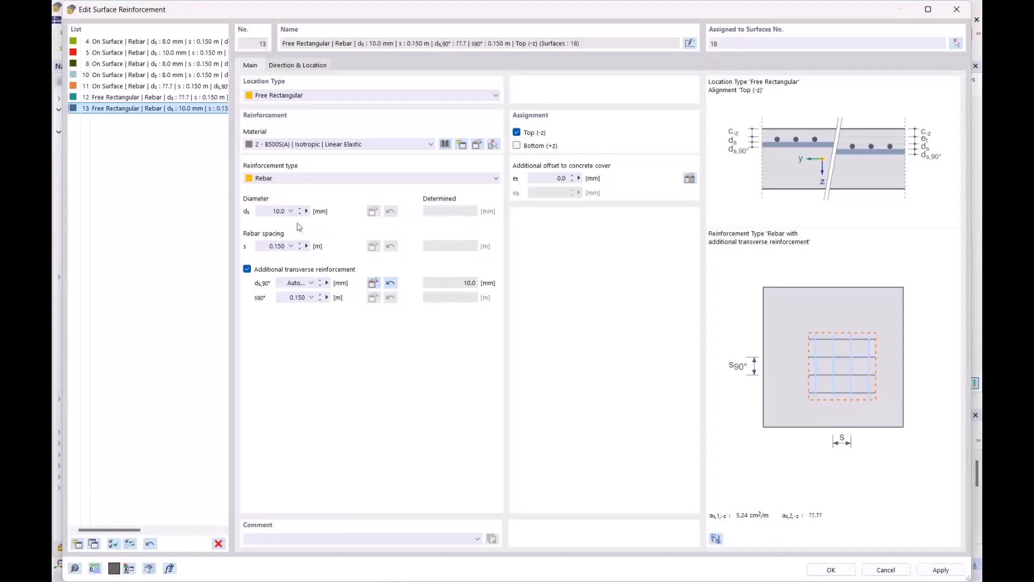
pyautogui.click(390, 283)
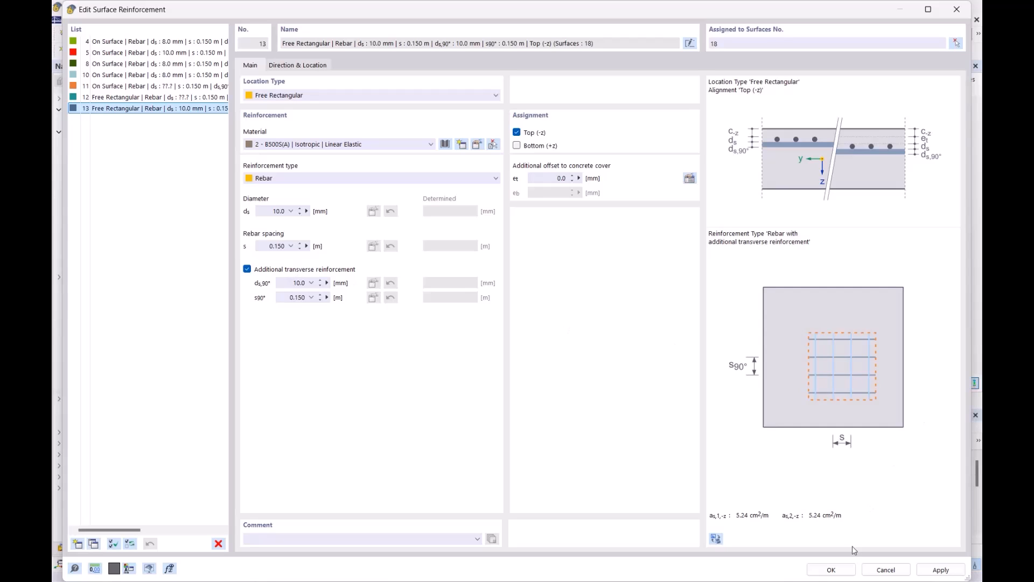
pyautogui.click(831, 570)
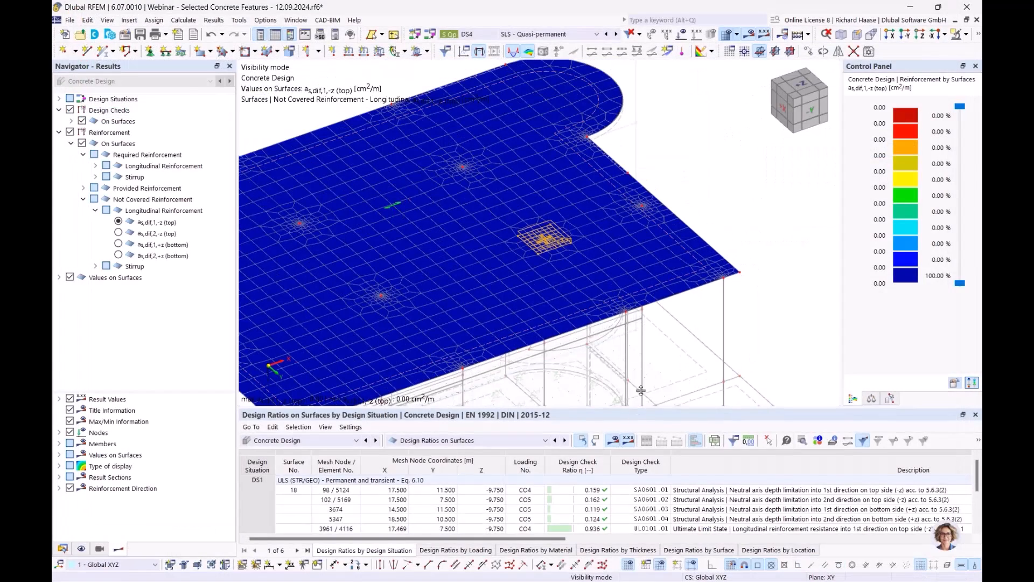
# Enlarge the results table and review the roof slab's surface design ratios by design situation
pyautogui.moveTo(639, 410); pyautogui.dragTo(647, 336)
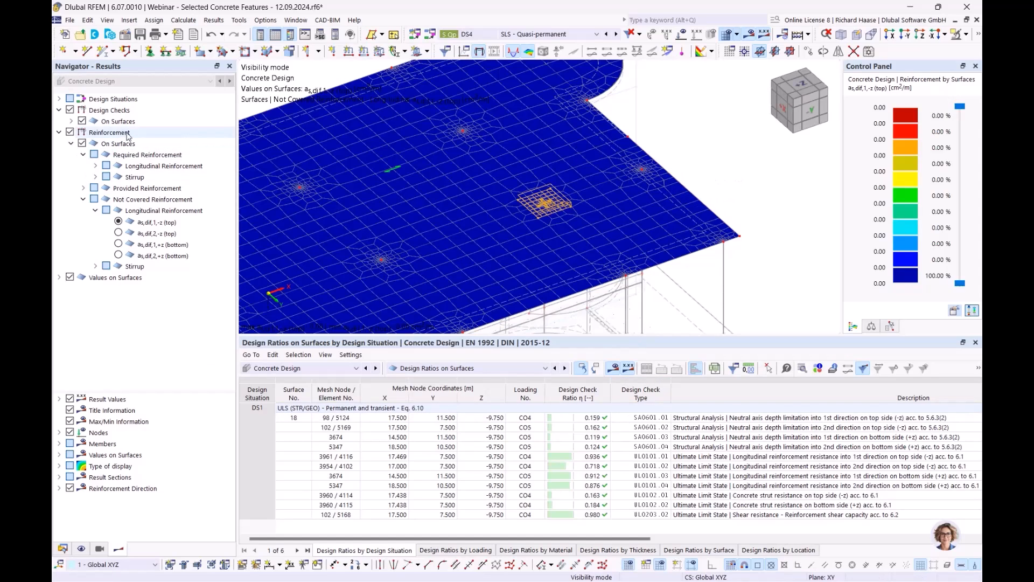
pyautogui.click(166, 203)
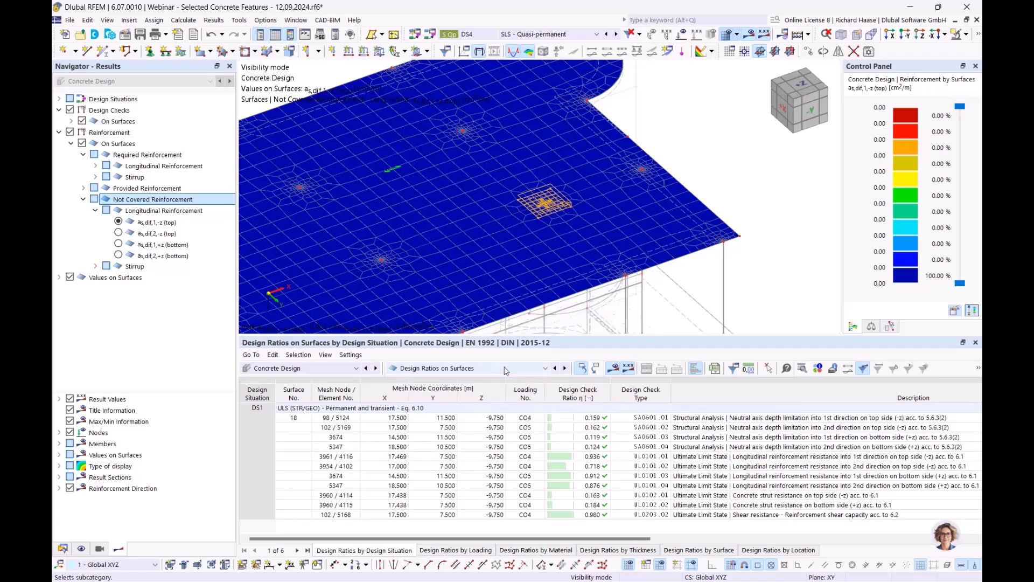
pyautogui.click(474, 369)
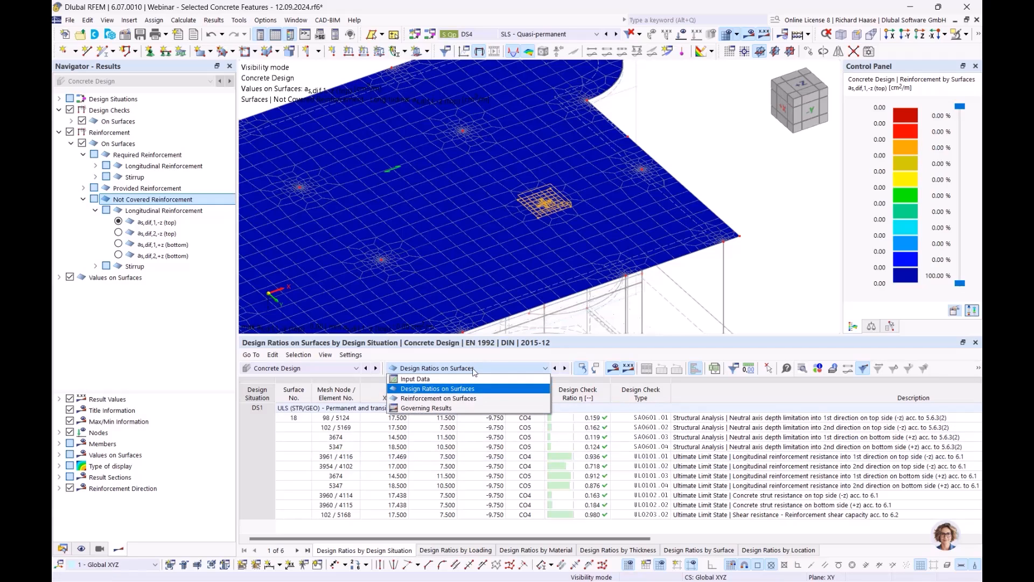
pyautogui.click(448, 379)
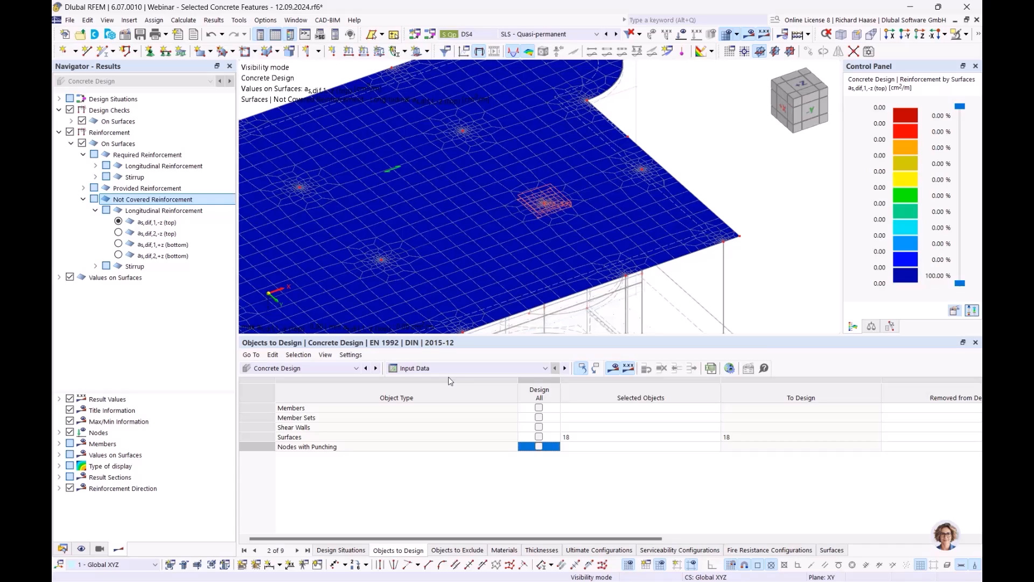
pyautogui.click(444, 368)
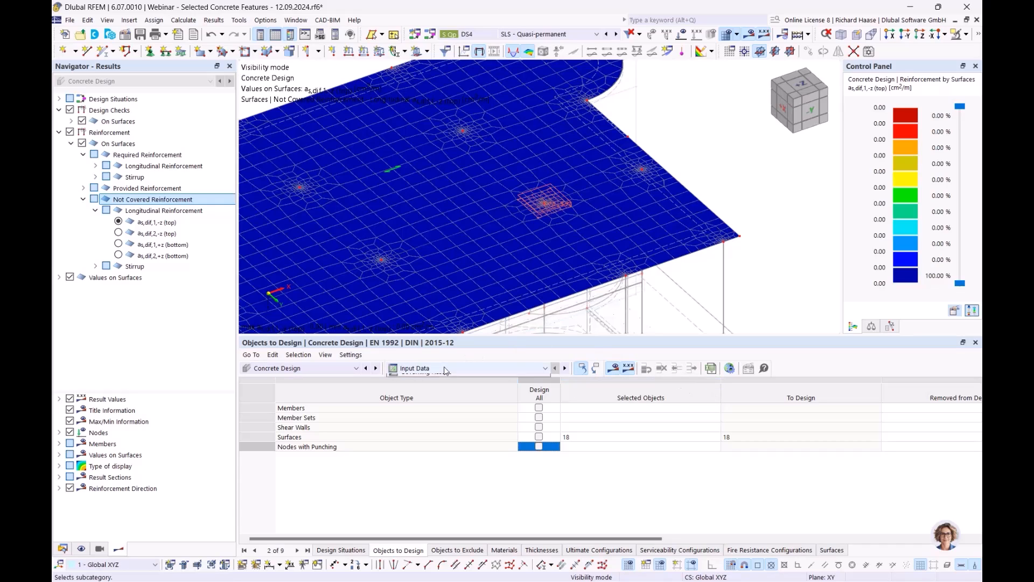
pyautogui.click(447, 387)
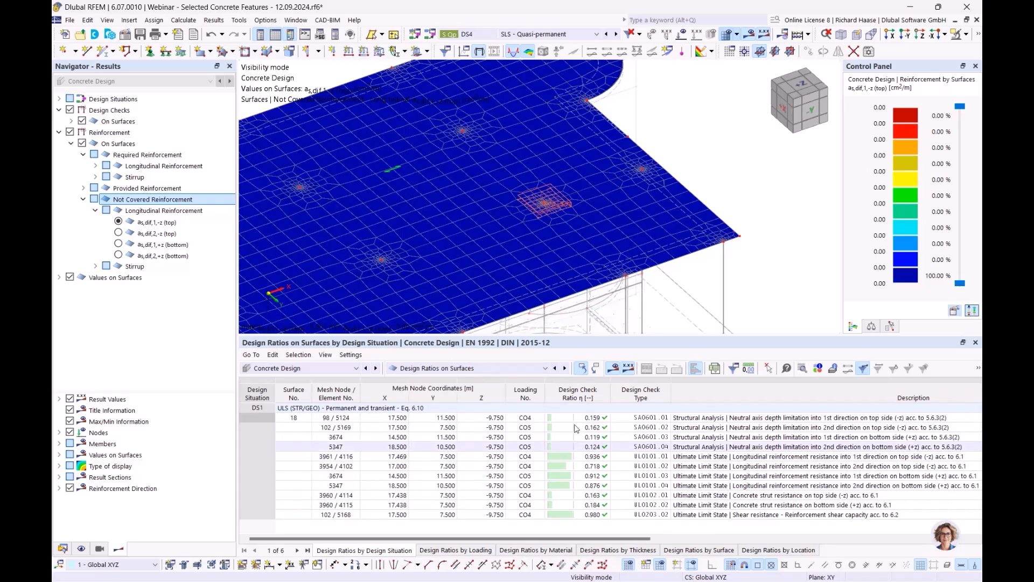
# Open the Concrete Design global settings and read which checks belong to detailing and particular rules for reinforcement
pyautogui.click(474, 368)
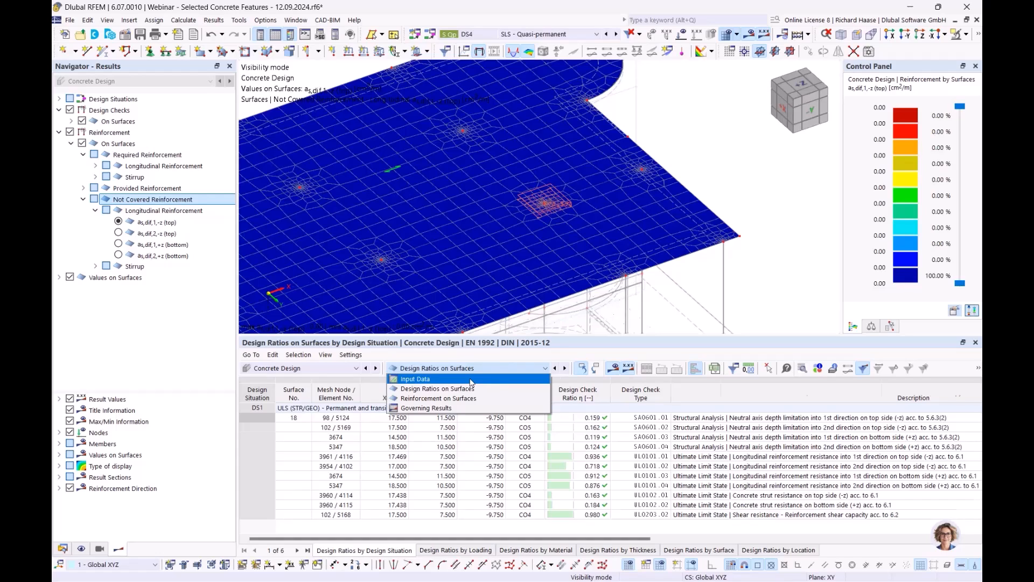
pyautogui.click(472, 380)
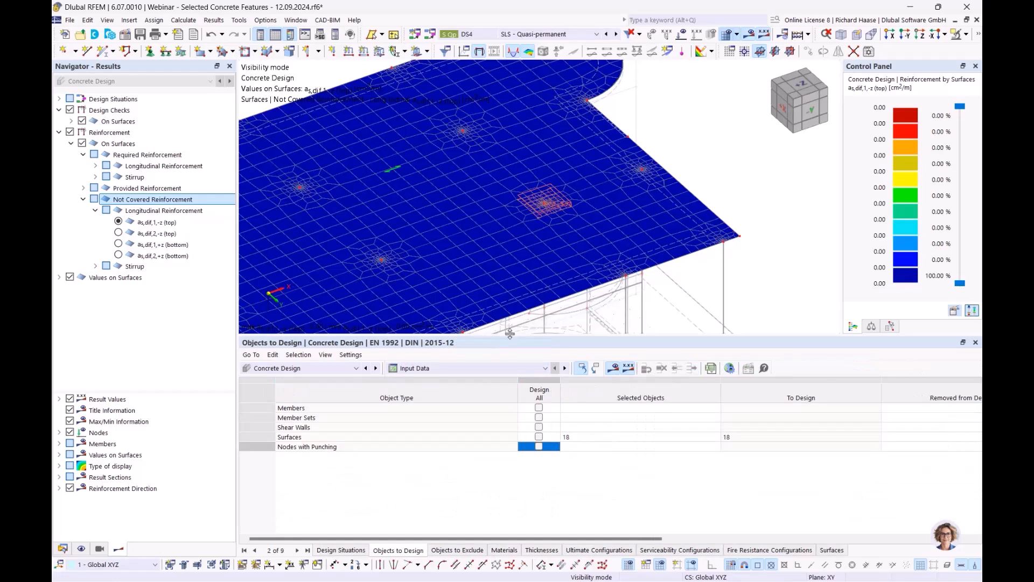
pyautogui.click(730, 369)
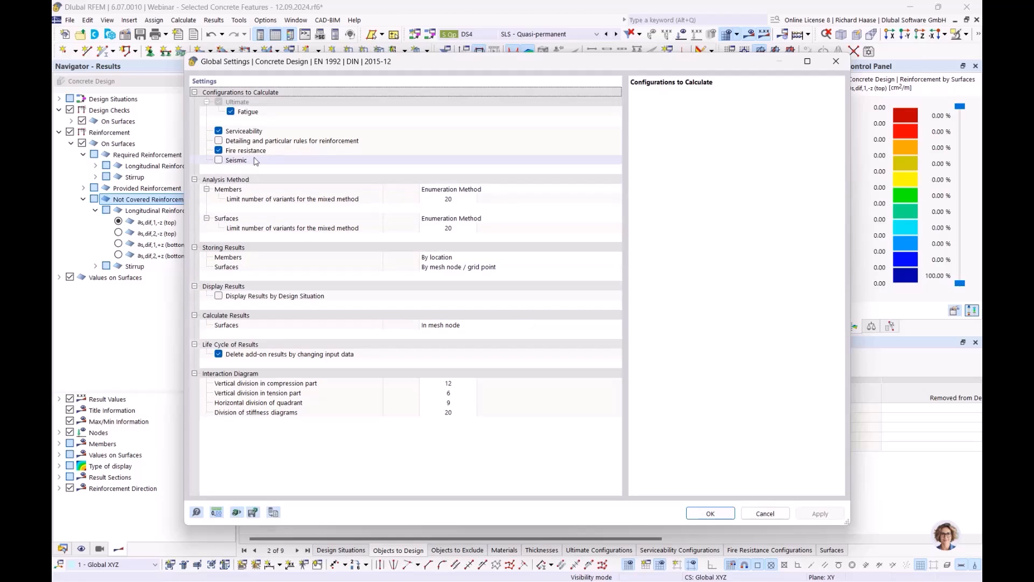
pyautogui.click(260, 142)
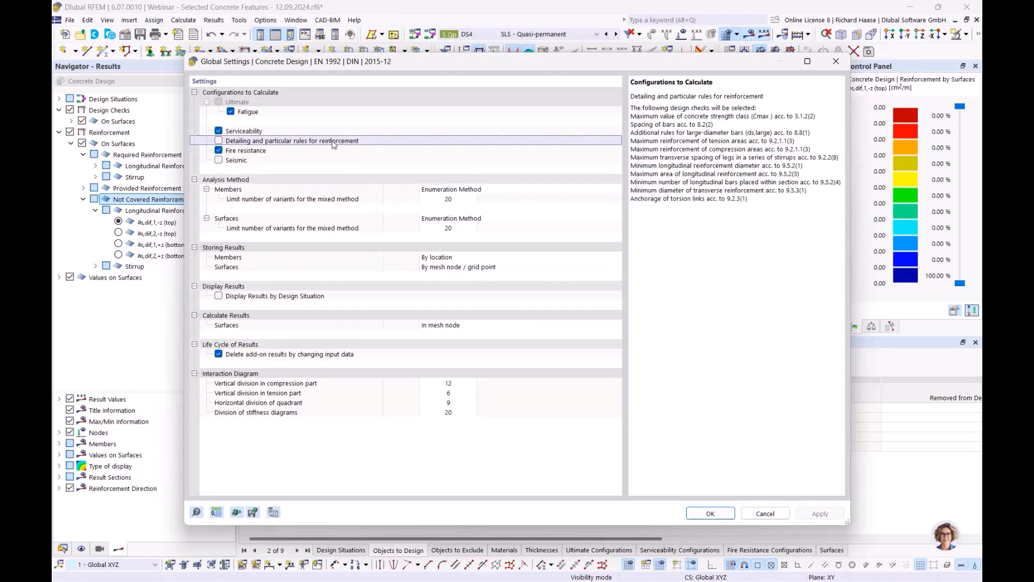
pyautogui.moveTo(651, 133); pyautogui.dragTo(742, 200)
pyautogui.click(743, 201)
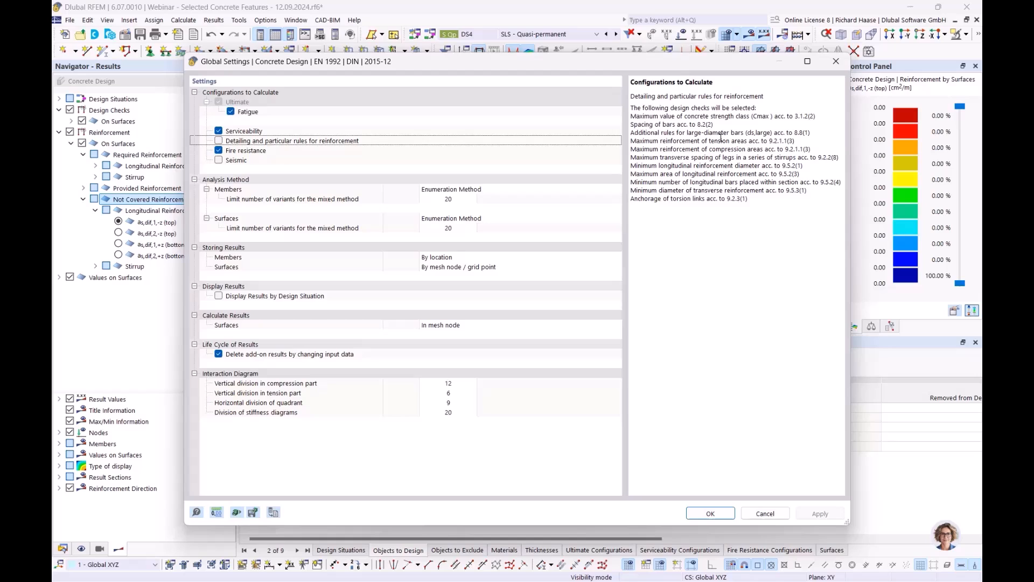
# Show the description of the fire resistance configuration and toggle its calculation off and on again
pyautogui.click(310, 153)
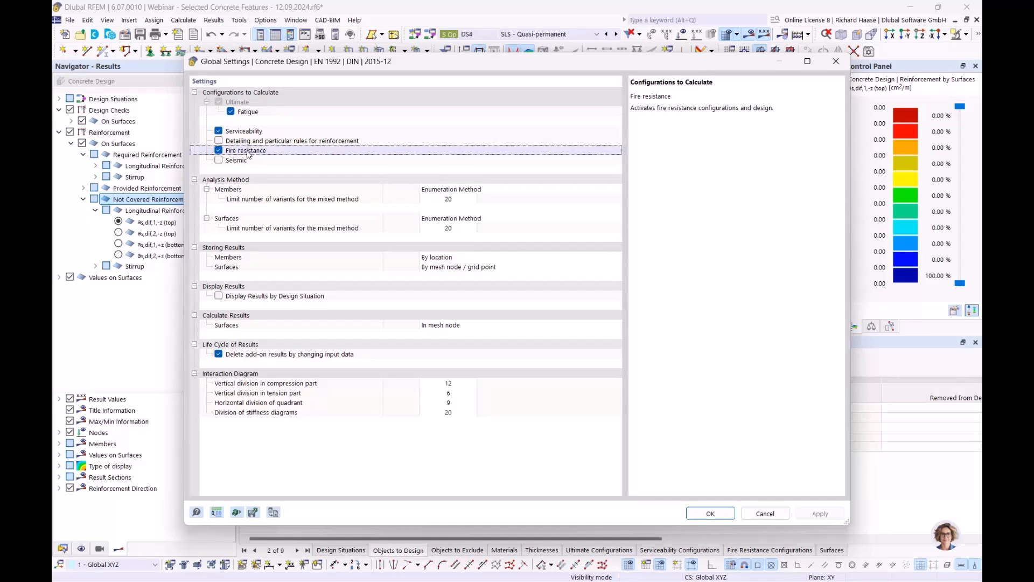
pyautogui.click(220, 151)
pyautogui.click(219, 151)
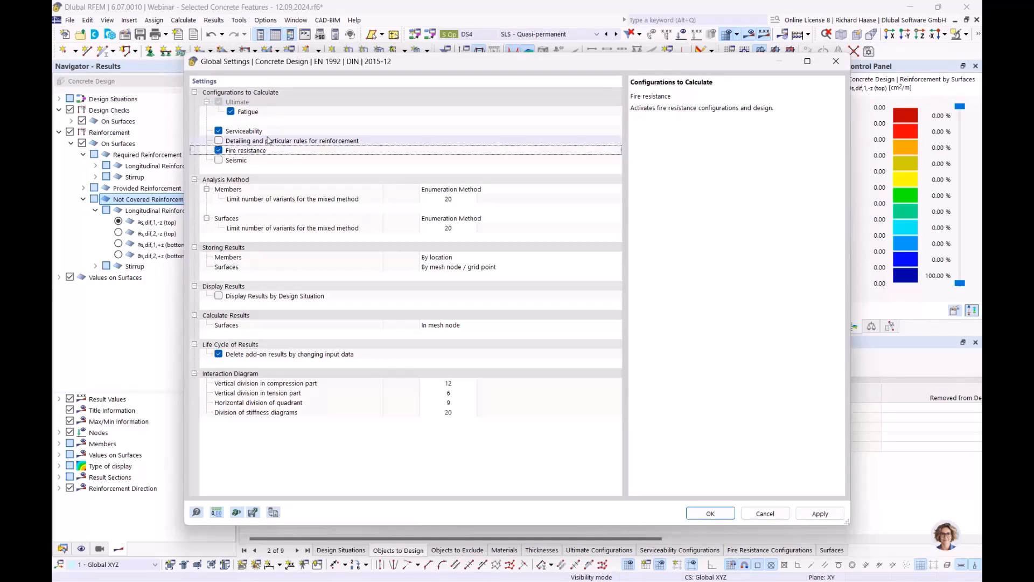
# Accept the Concrete Design global settings and remove surface 18 from the objects to design
pyautogui.click(711, 513)
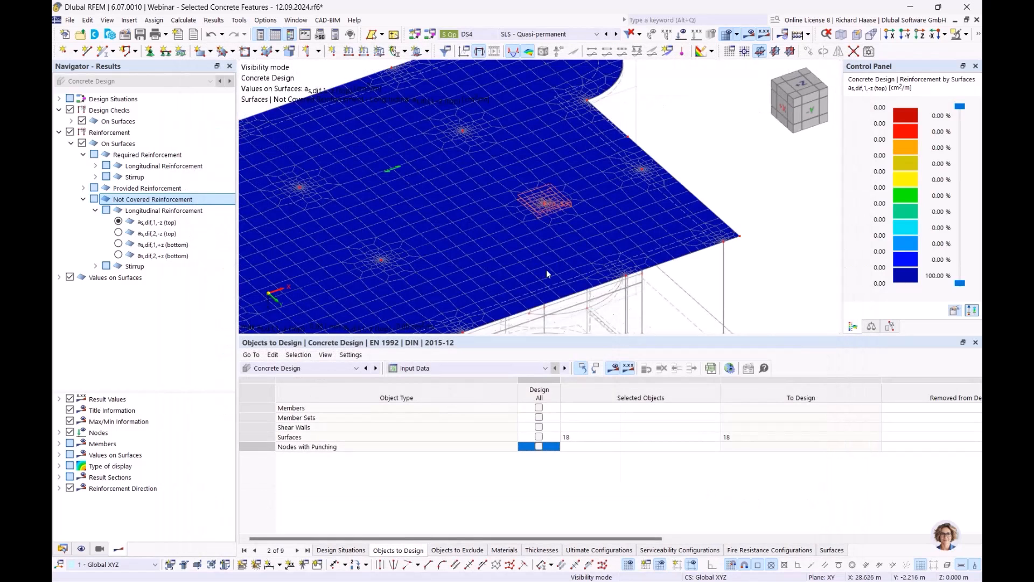
pyautogui.click(613, 438)
pyautogui.press('Delete')
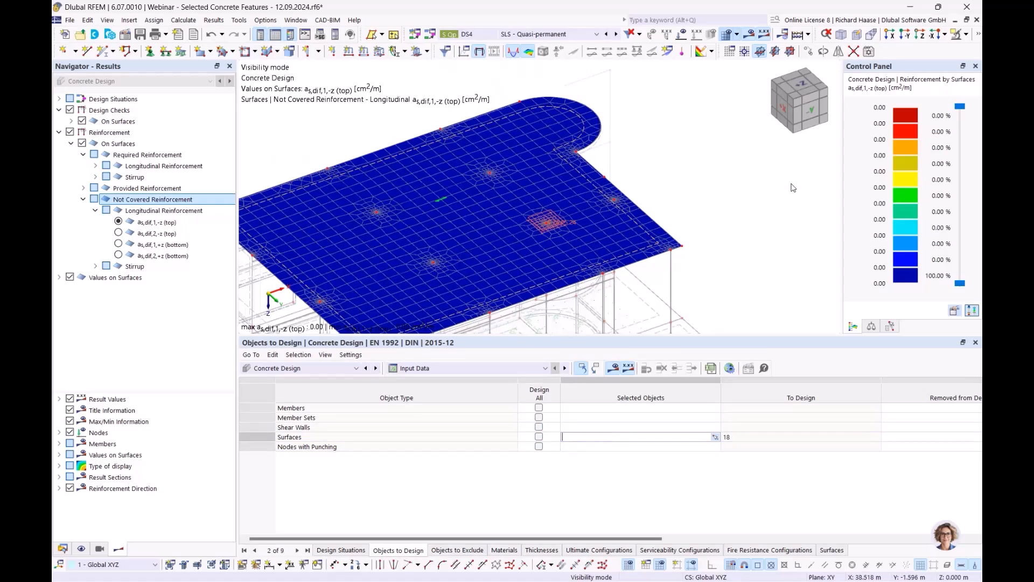
pyautogui.click(792, 189)
pyautogui.click(568, 358)
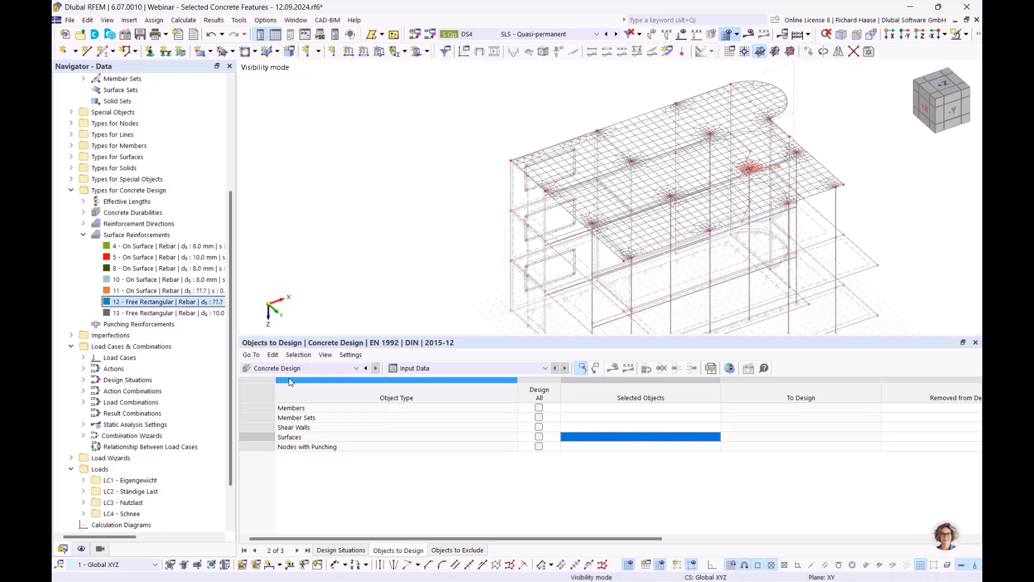
# Switch to the PowerPoint webinar presentation and show the slide on fire resistance design using the table method
pyautogui.hotkey('alt', 'Tab')
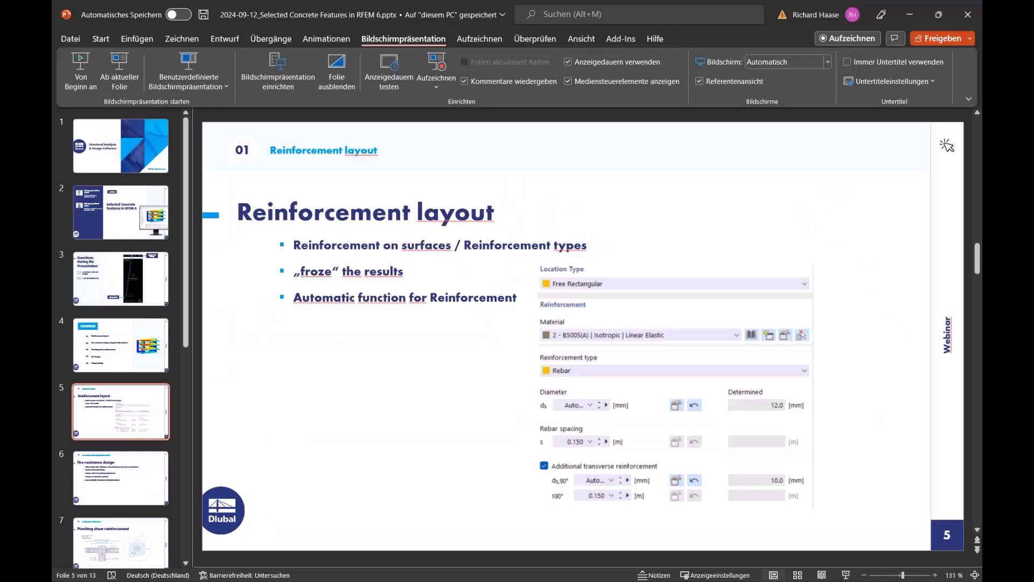
pyautogui.click(122, 71)
pyautogui.click(523, 275)
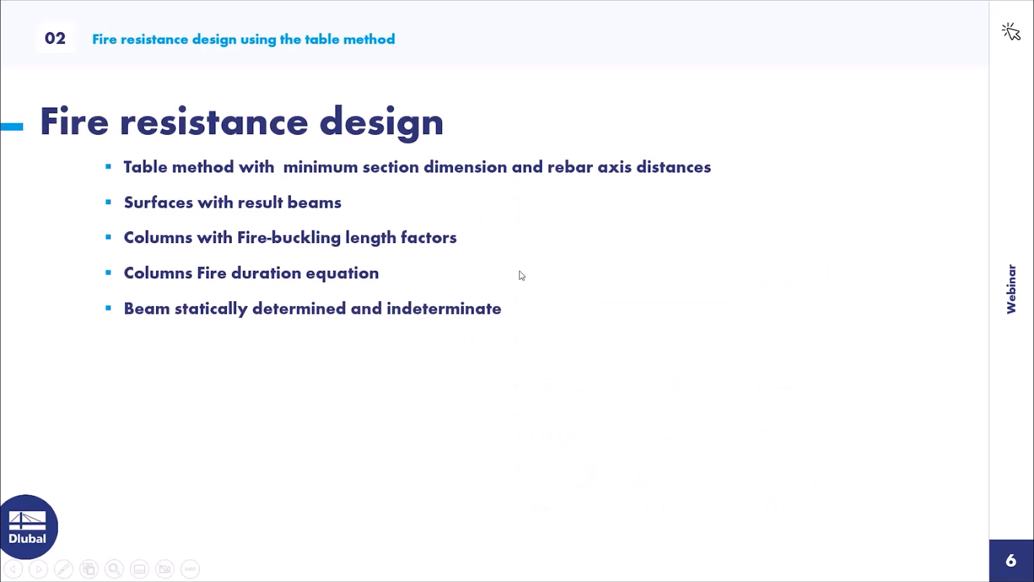
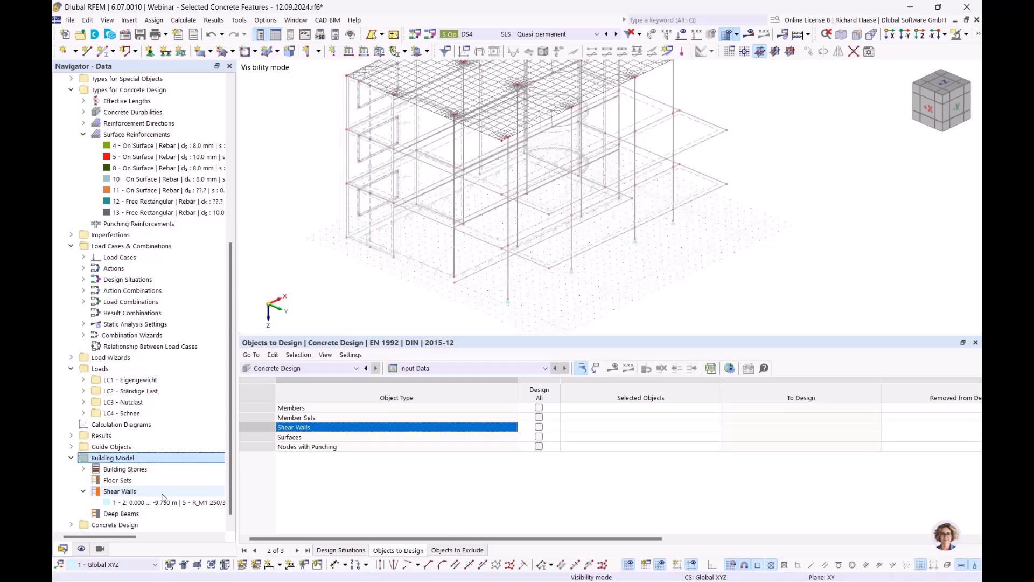
# Open shear wall 1 of the building model, review its segments and section while locating it in the model, and close it
pyautogui.click(151, 495)
pyautogui.click(142, 502)
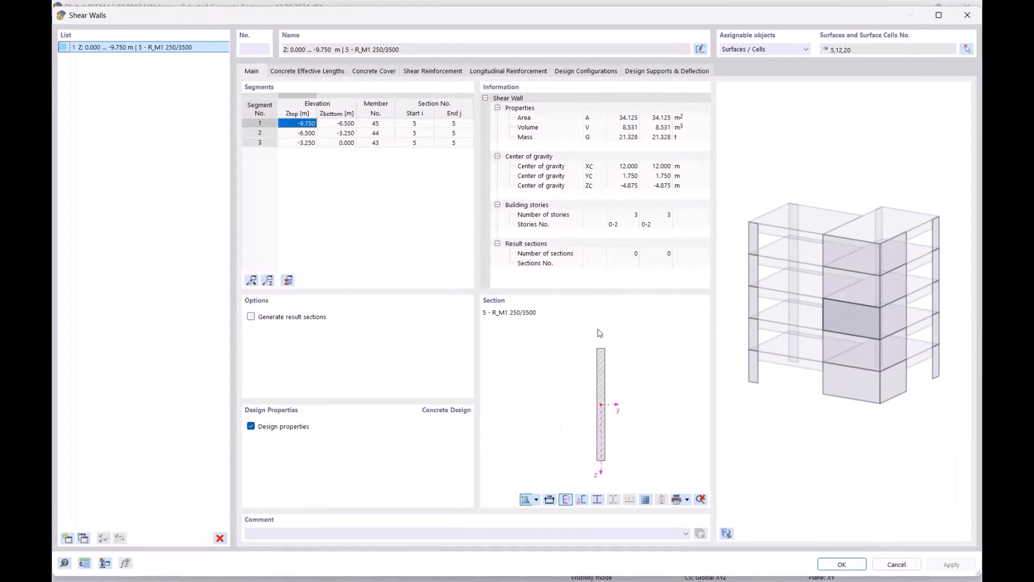
pyautogui.moveTo(470, 21); pyautogui.dragTo(404, 307)
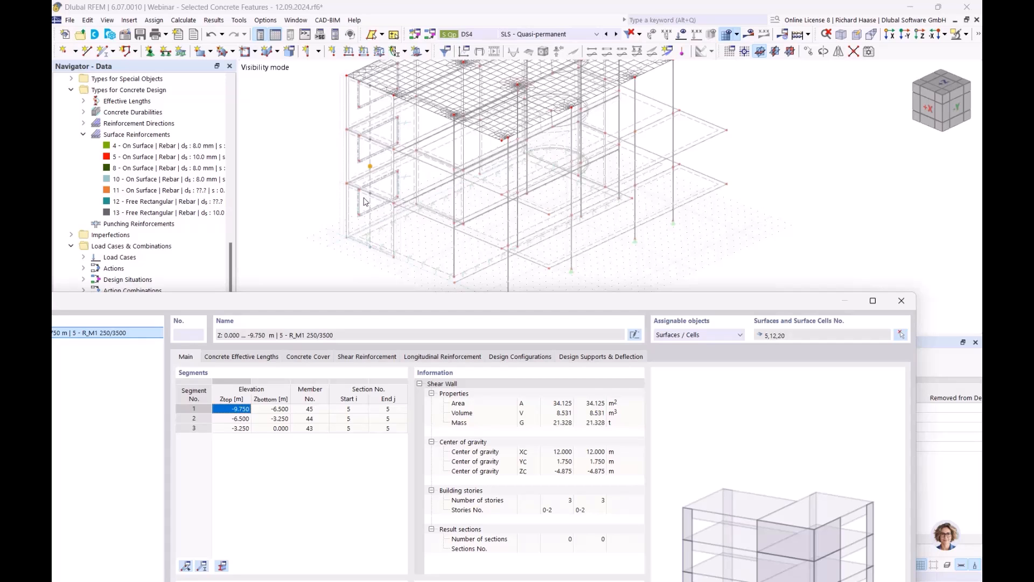
pyautogui.moveTo(388, 302); pyautogui.dragTo(450, 108)
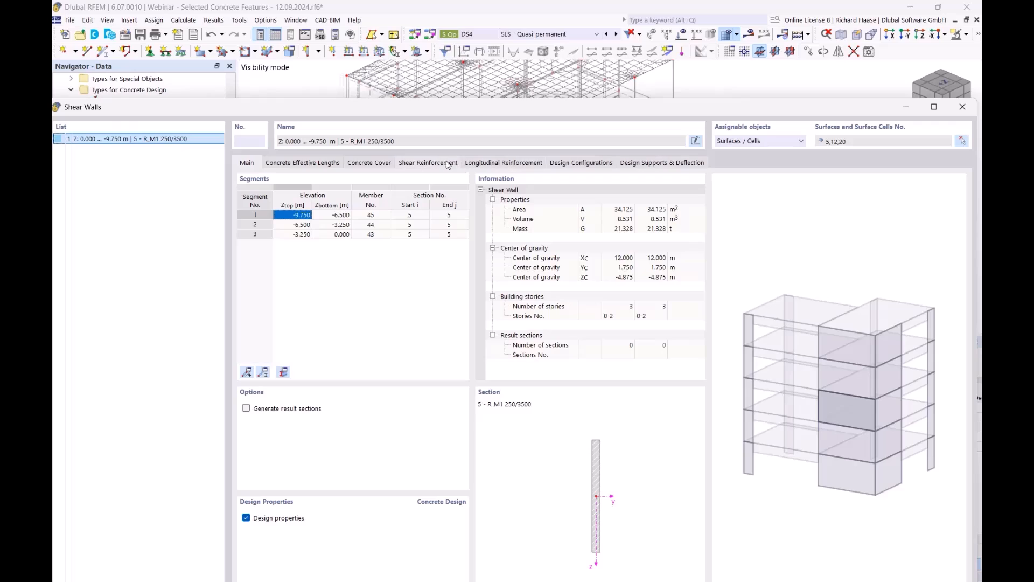
pyautogui.click(963, 108)
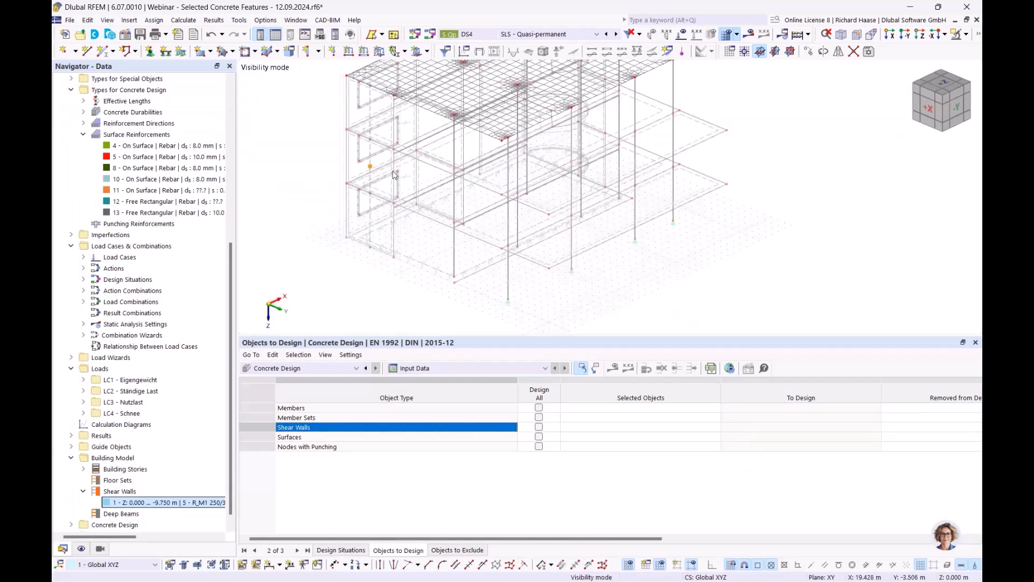
# Cancel the visibility mode and assign shear wall 1 to the Concrete Design objects by picking it in the model
pyautogui.click(577, 429)
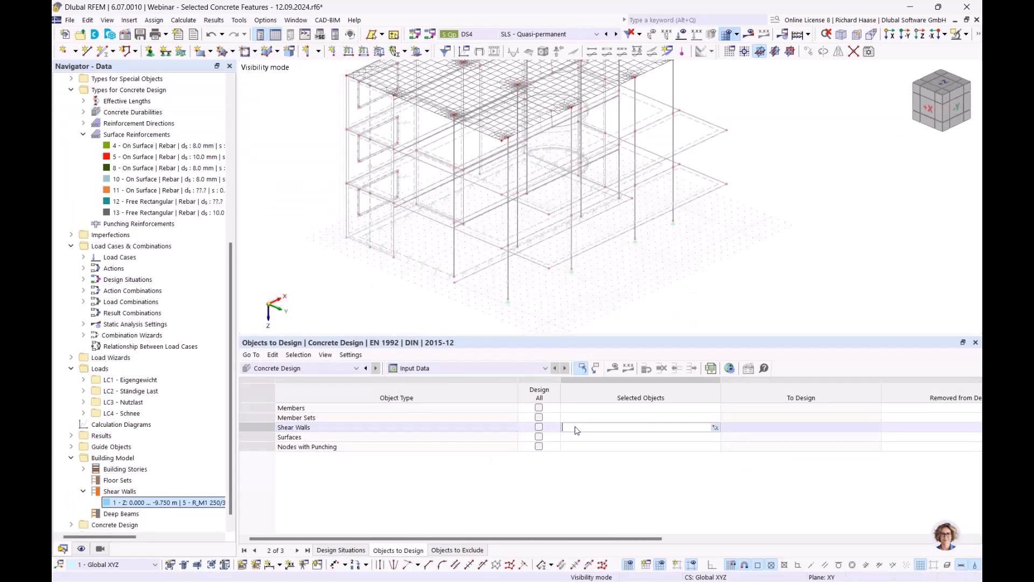
pyautogui.click(715, 427)
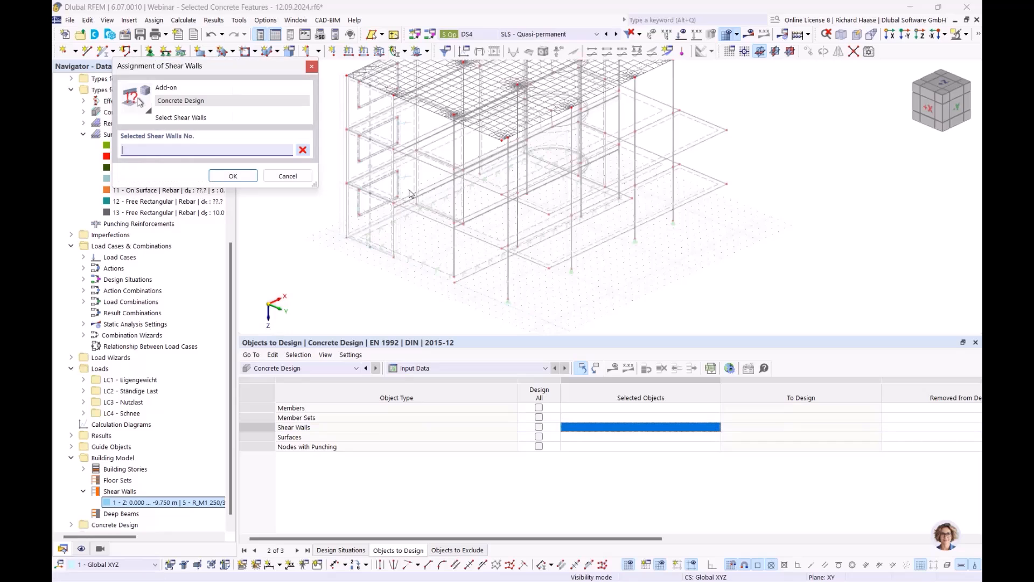
pyautogui.click(370, 170)
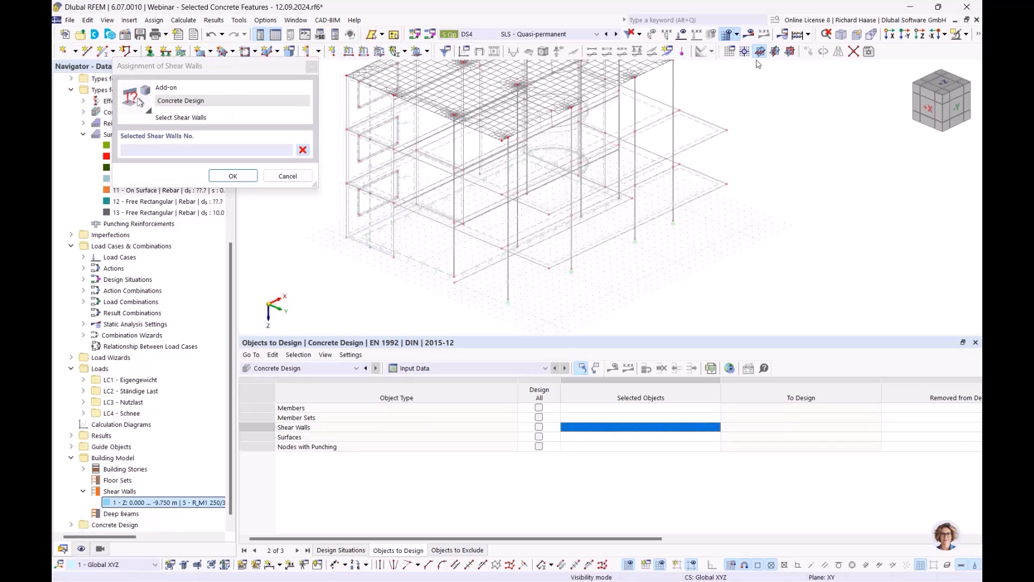
pyautogui.click(967, 35)
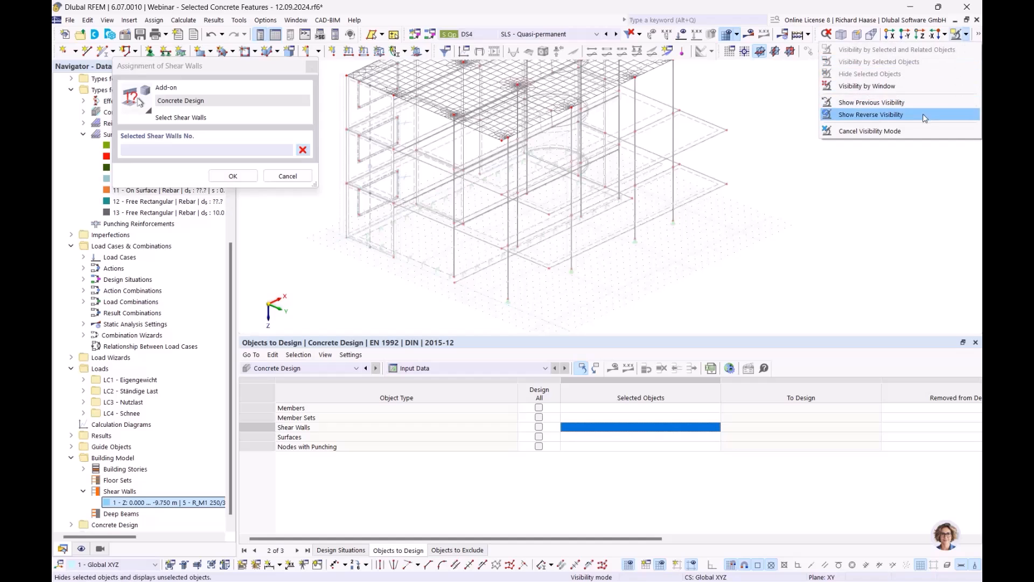
pyautogui.click(916, 132)
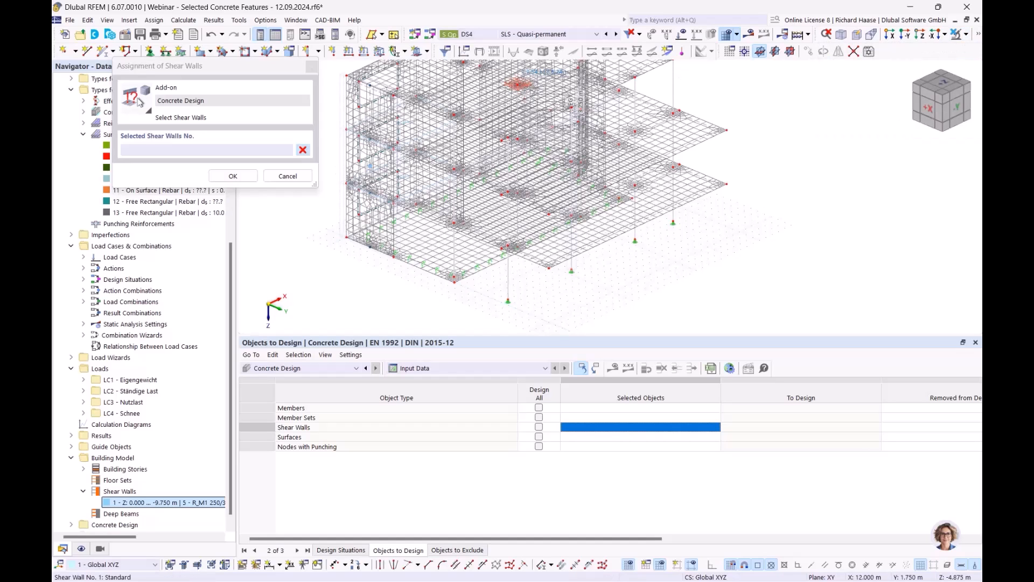
pyautogui.click(244, 179)
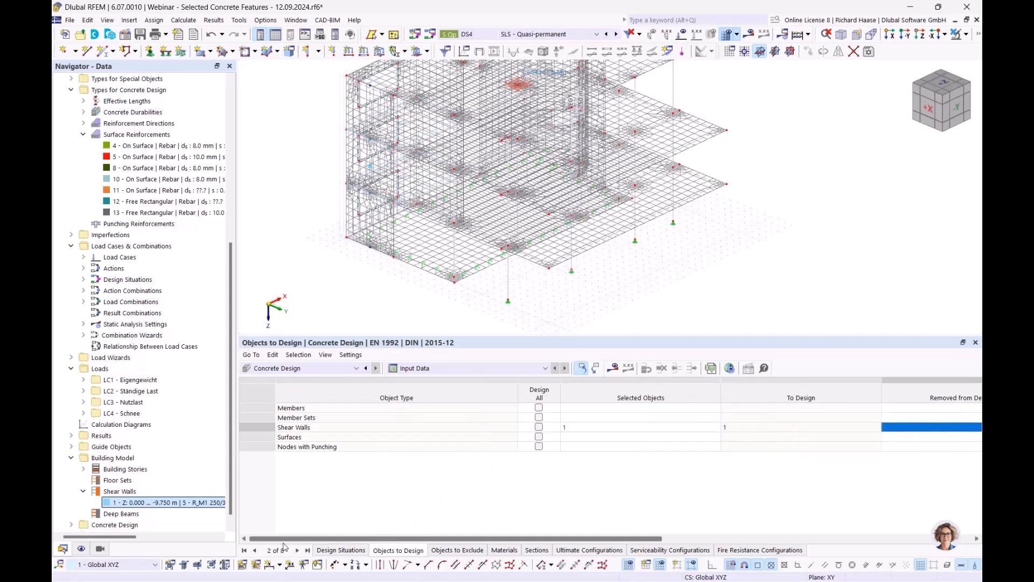
# Add member sets 1 and 2 to the Concrete Design objects to design
pyautogui.click(594, 419)
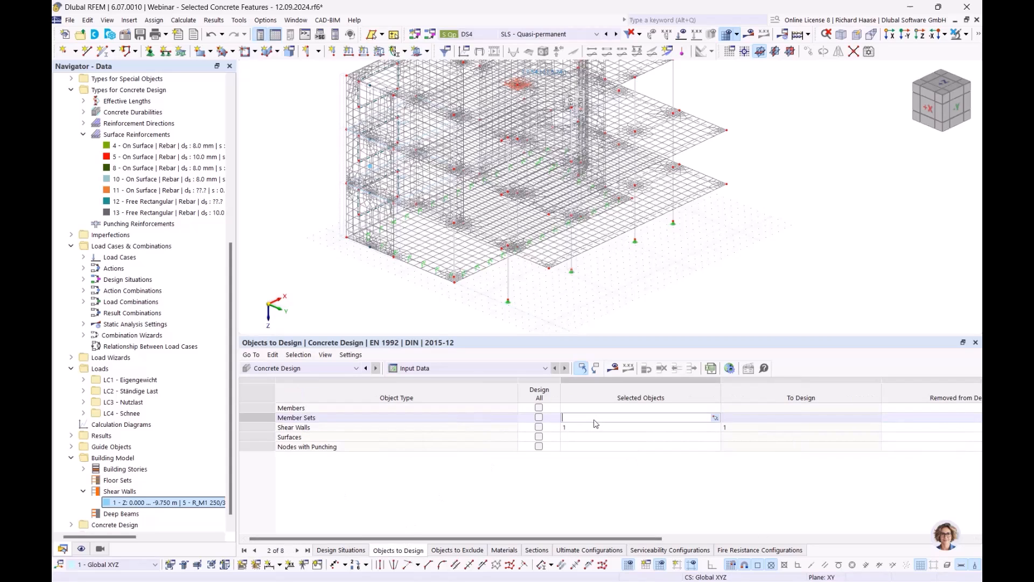
pyautogui.click(715, 418)
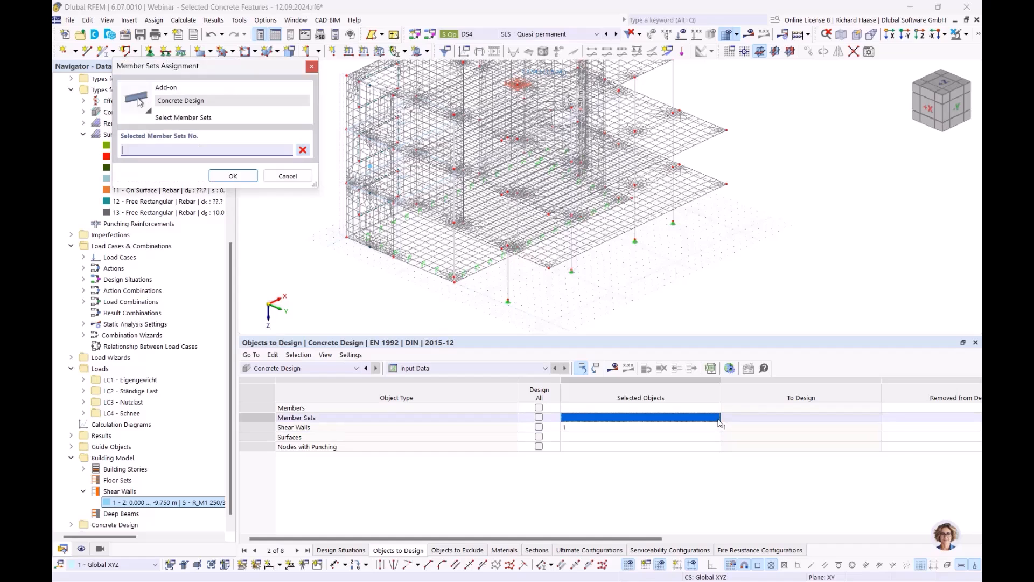
pyautogui.click(573, 273)
pyautogui.click(237, 177)
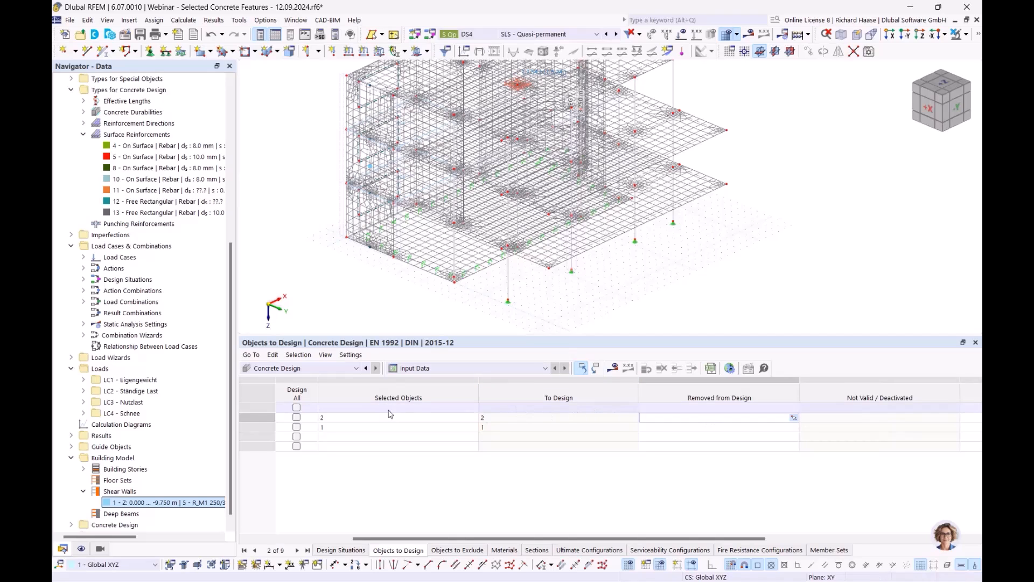
pyautogui.click(439, 419)
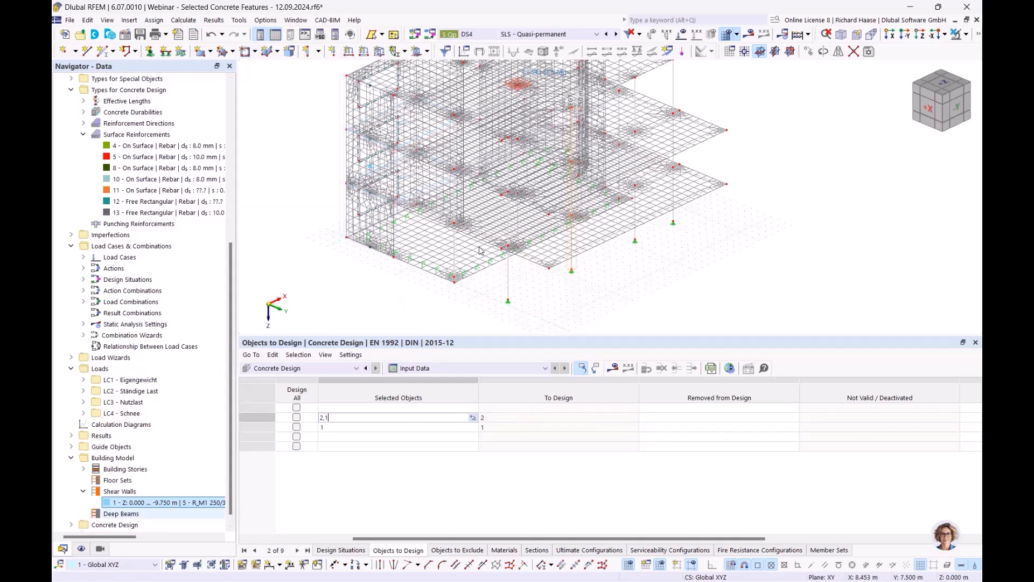
pyautogui.press('Return')
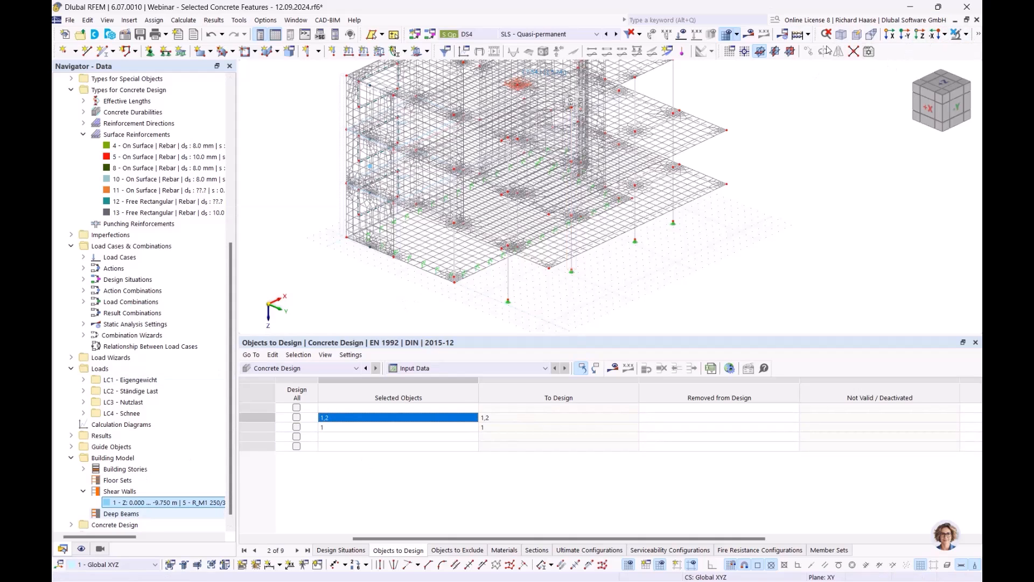
# Display the building as a transparent model and inspect the beams and columns up close
pyautogui.click(980, 38)
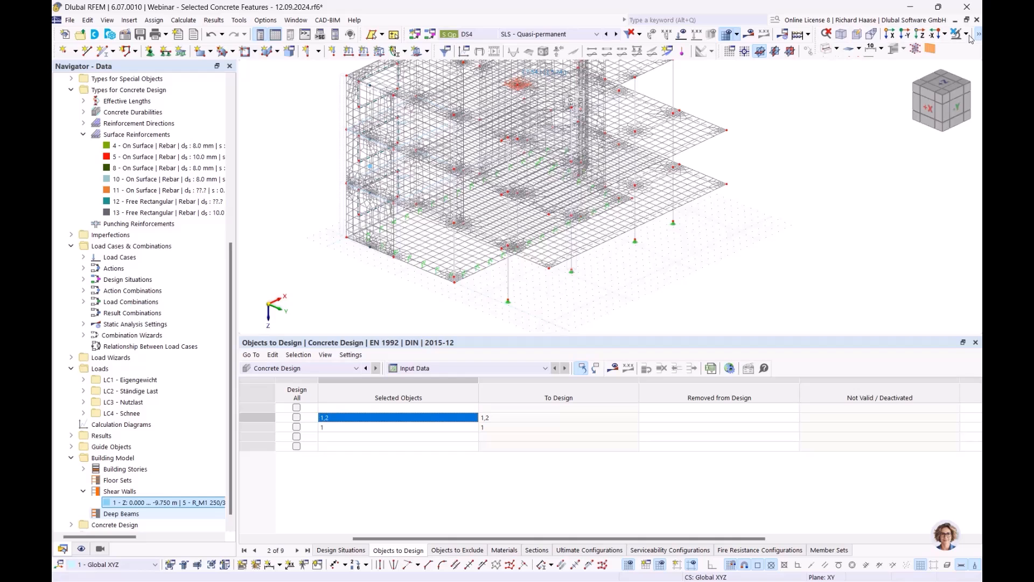
pyautogui.click(836, 49)
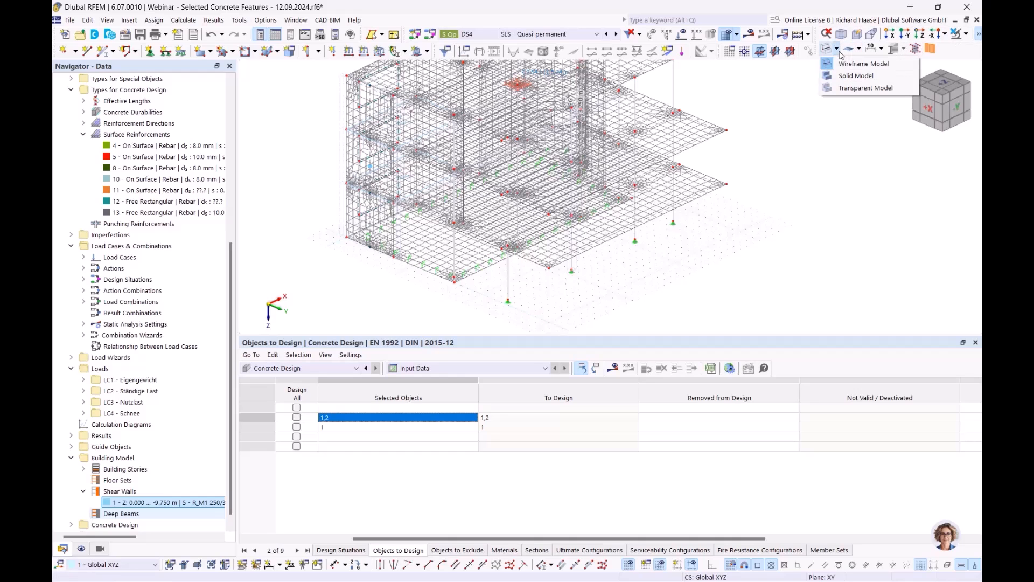
pyautogui.click(850, 82)
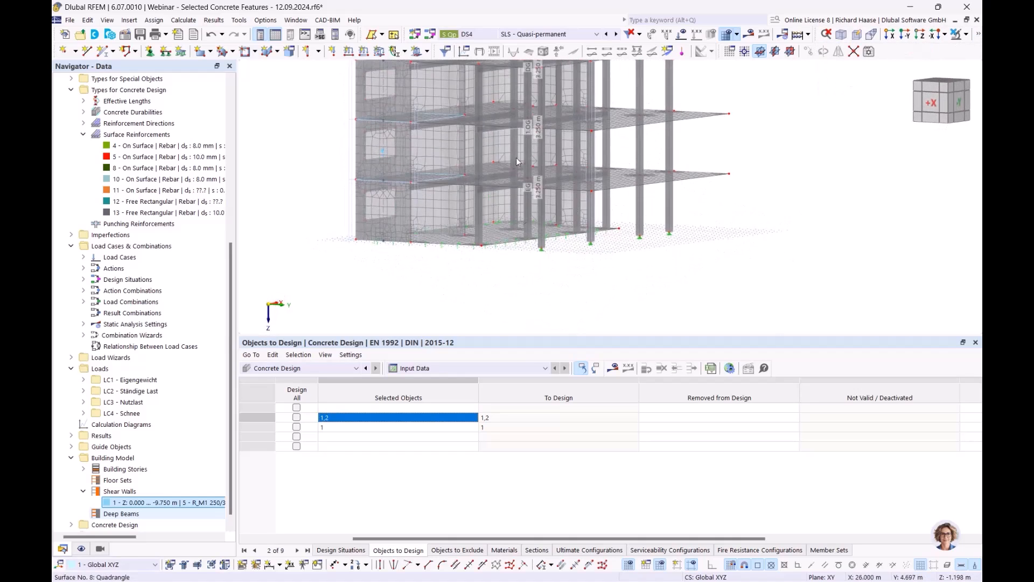
pyautogui.scroll(3, 514, 148)
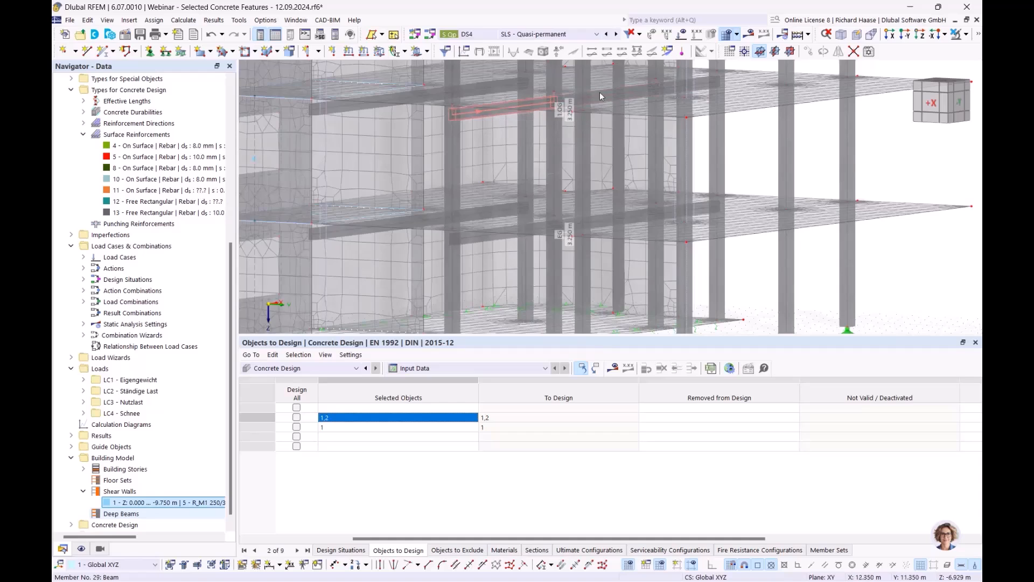
pyautogui.moveTo(426, 538); pyautogui.dragTo(330, 538)
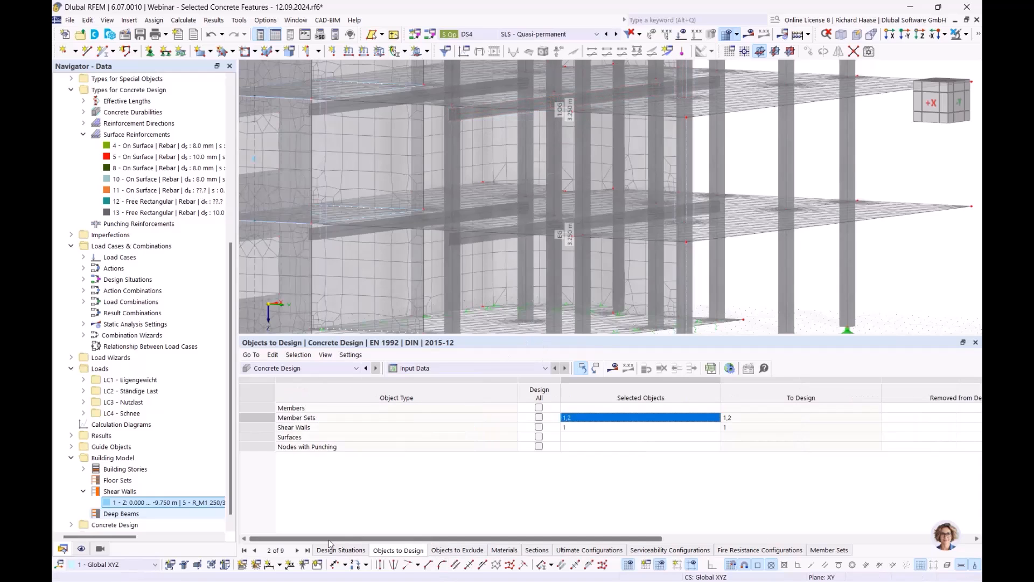
# Open the fire resistance configuration Wandscheibe 1-seitig beflammt, examine its main settings and member fire exposure sides, and close it
pyautogui.scroll(-1, 97, 514)
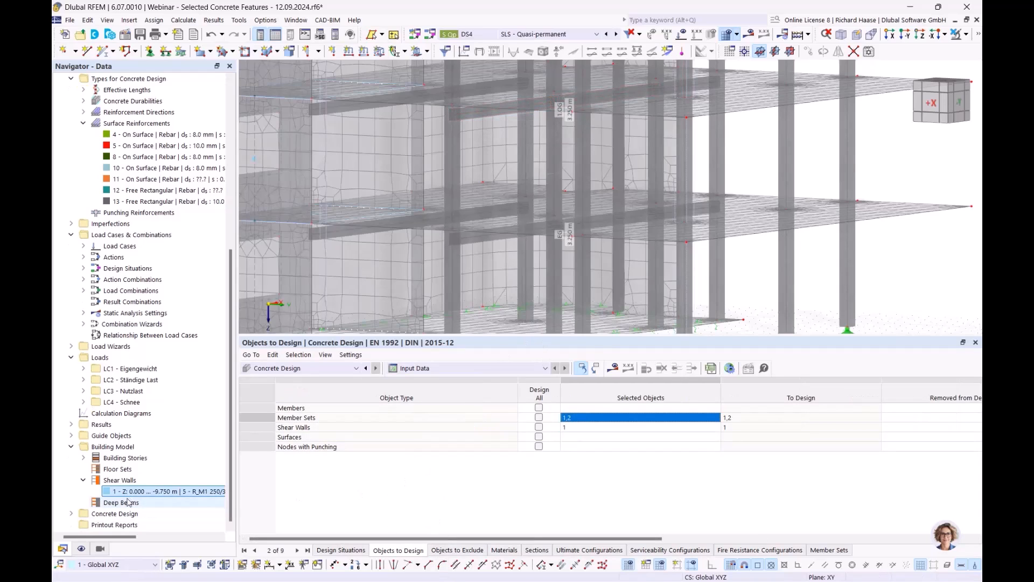
pyautogui.click(71, 515)
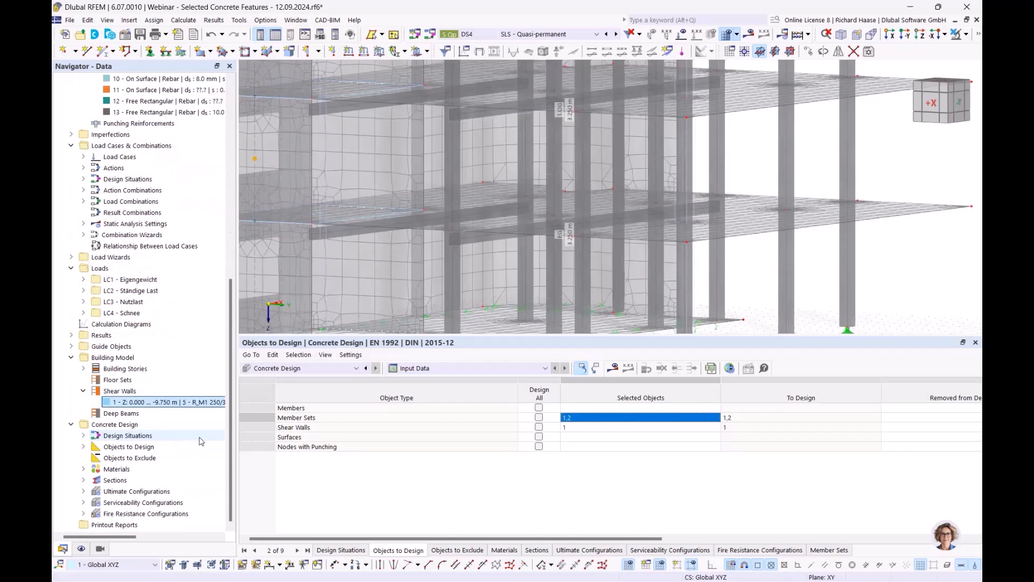
pyautogui.click(137, 516)
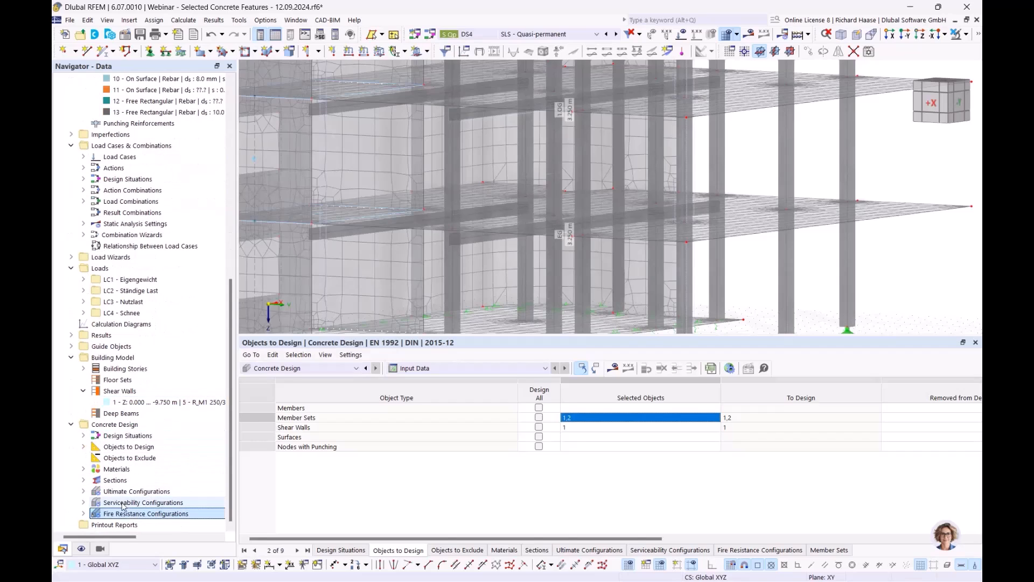
pyautogui.click(83, 513)
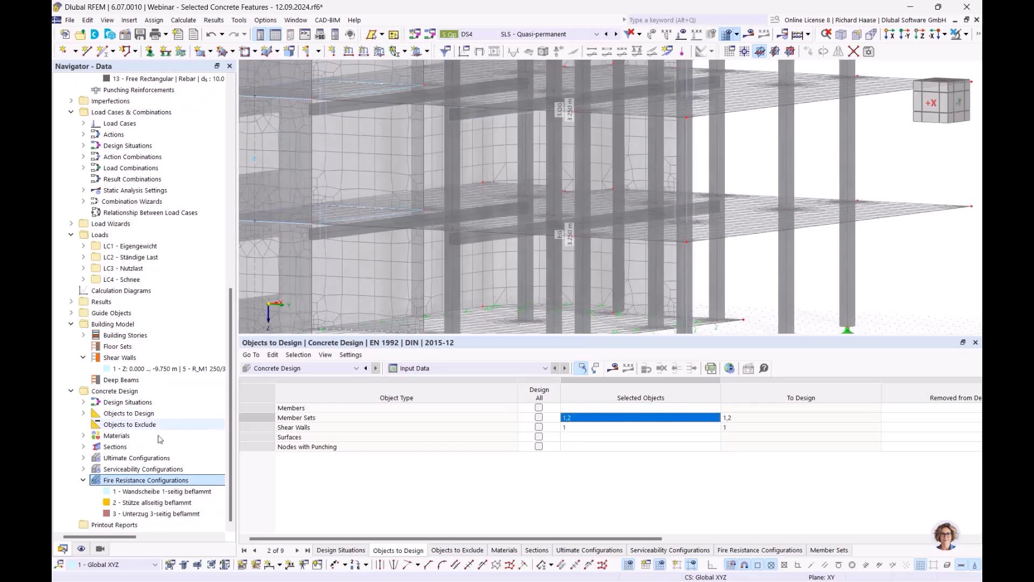
pyautogui.doubleClick(187, 492)
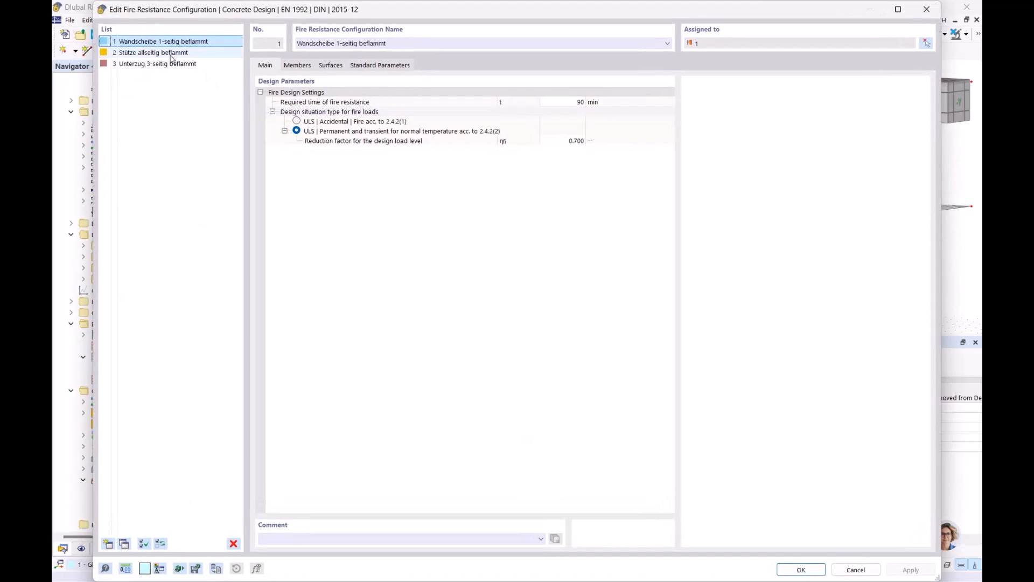
pyautogui.moveTo(365, 12); pyautogui.dragTo(402, 444)
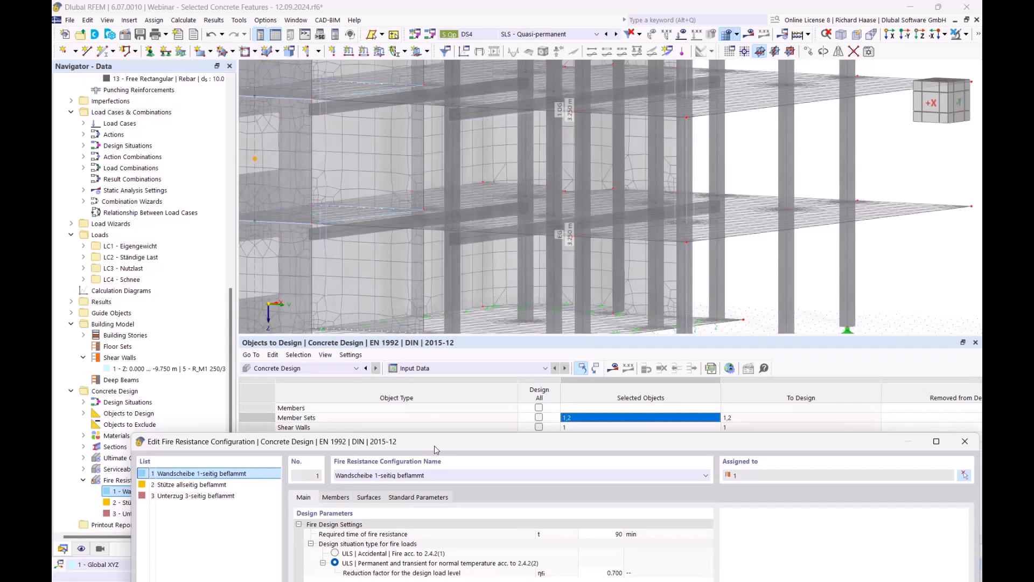
pyautogui.moveTo(436, 444); pyautogui.dragTo(398, 391)
pyautogui.click(329, 443)
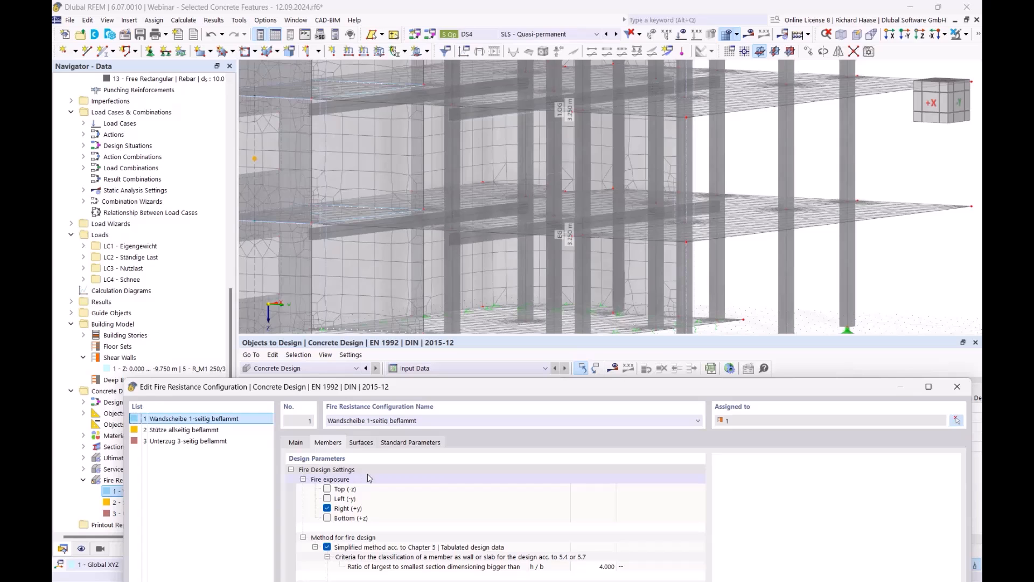
pyautogui.moveTo(411, 388); pyautogui.dragTo(382, 391)
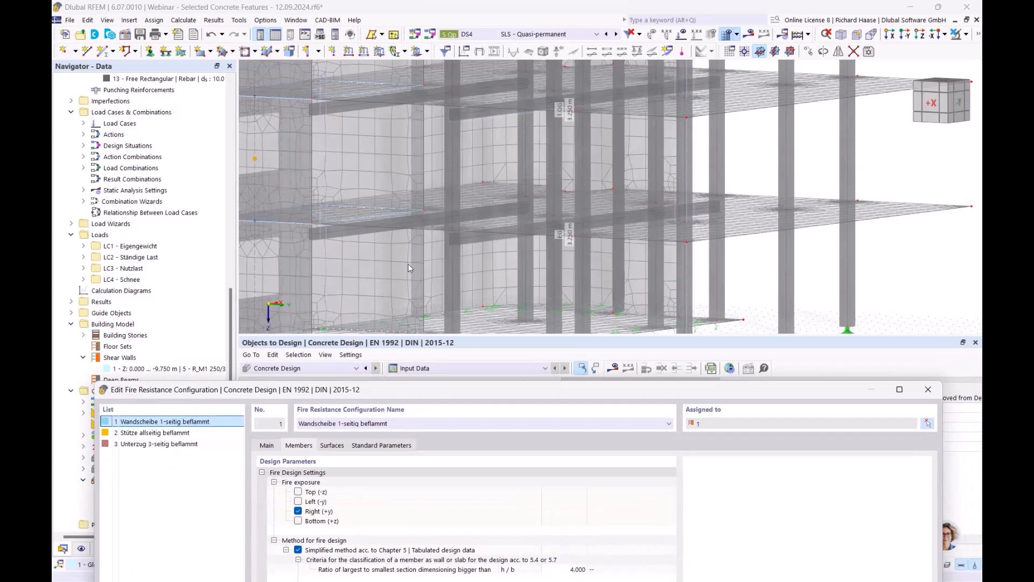
pyautogui.click(928, 389)
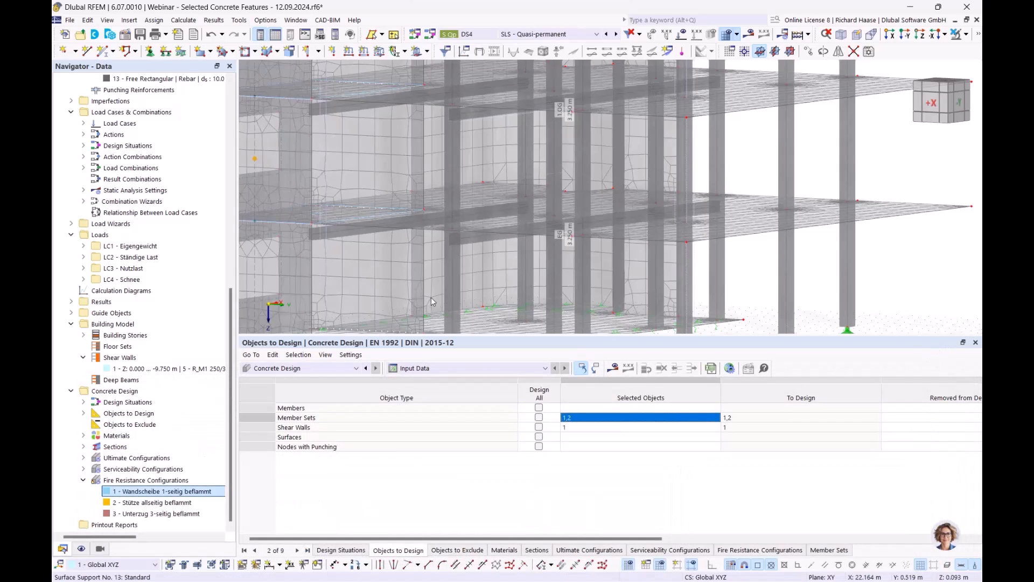
# Reopen the fire resistance configurations and compare the member fire exposure sides of the wall, column and beam configurations
pyautogui.scroll(-3, 431, 303)
pyautogui.scroll(1, 417, 296)
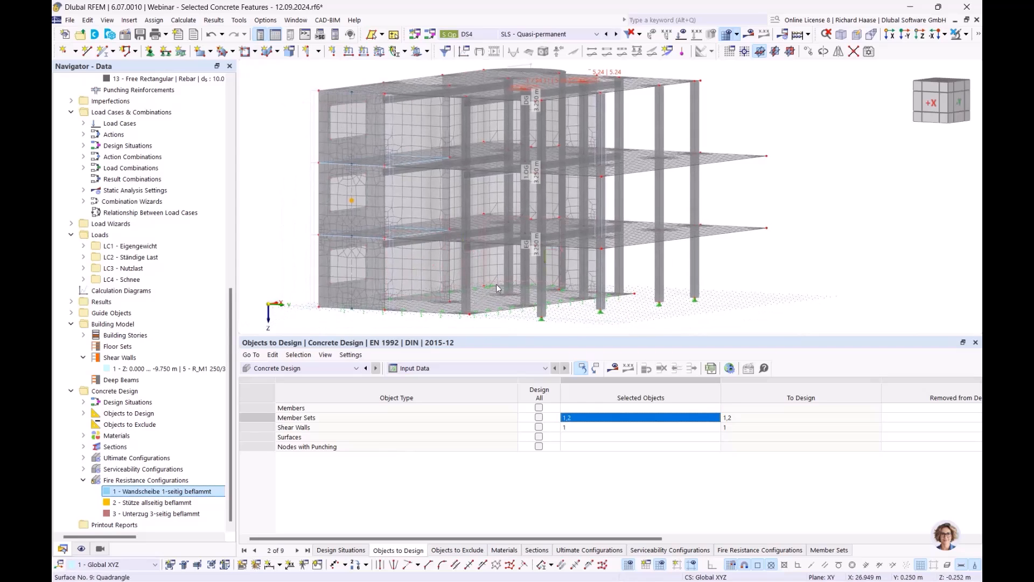
pyautogui.keyDown('ctrl'); pyautogui.moveTo(495, 282); pyautogui.dragTo(464, 305, button='middle'); pyautogui.keyUp('ctrl')
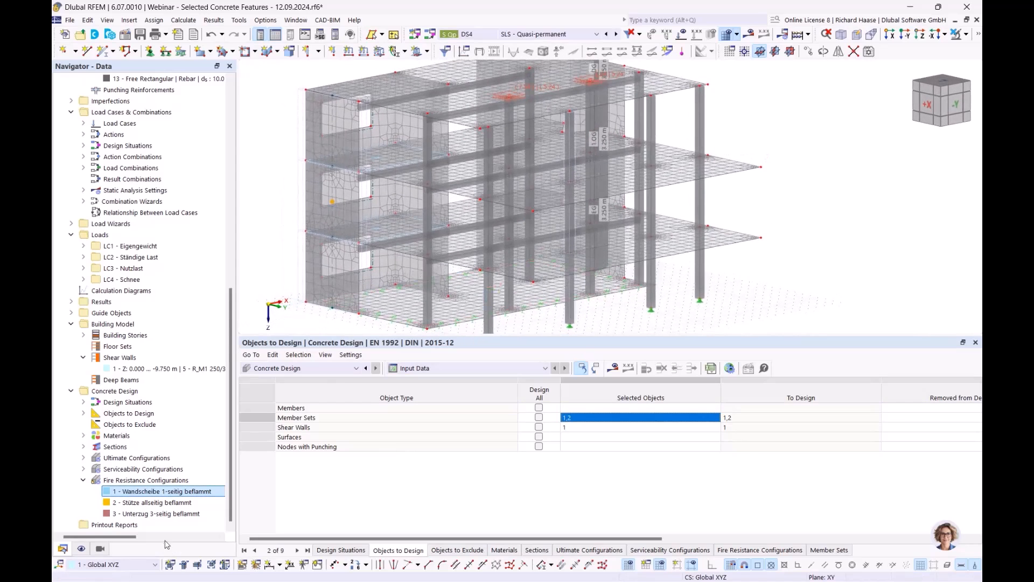
pyautogui.doubleClick(168, 493)
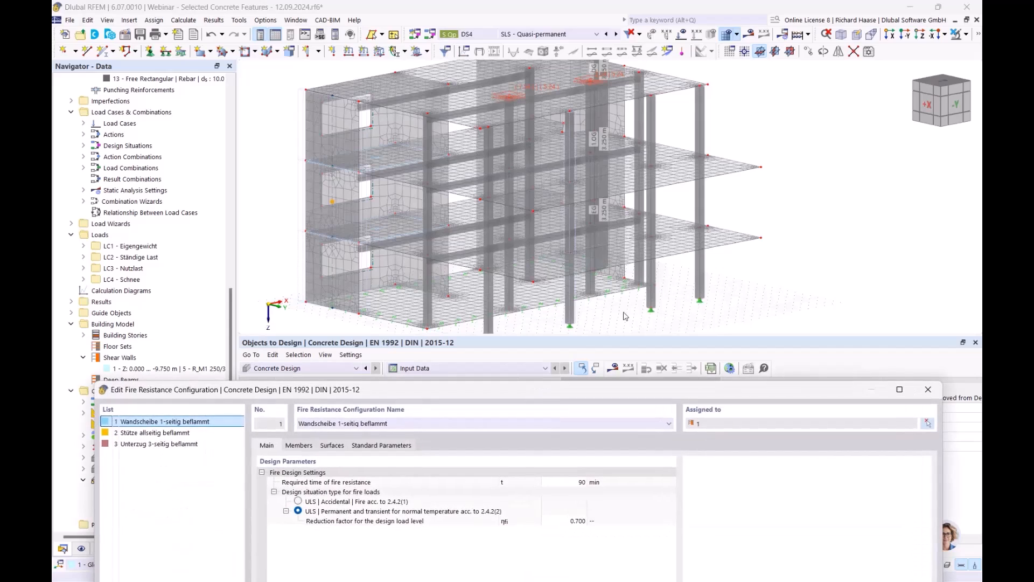
pyautogui.moveTo(401, 390); pyautogui.dragTo(435, 347)
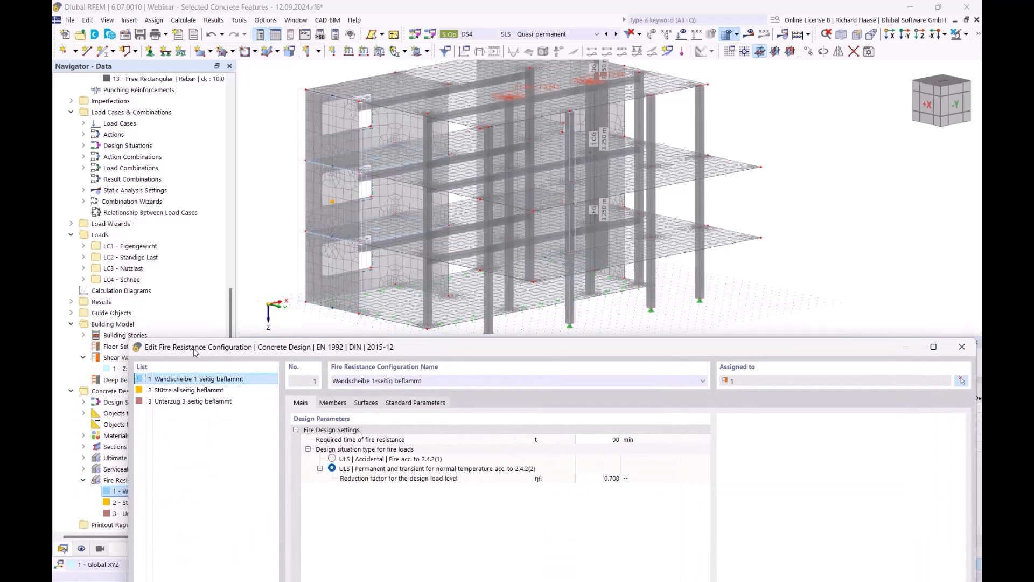
pyautogui.click(340, 408)
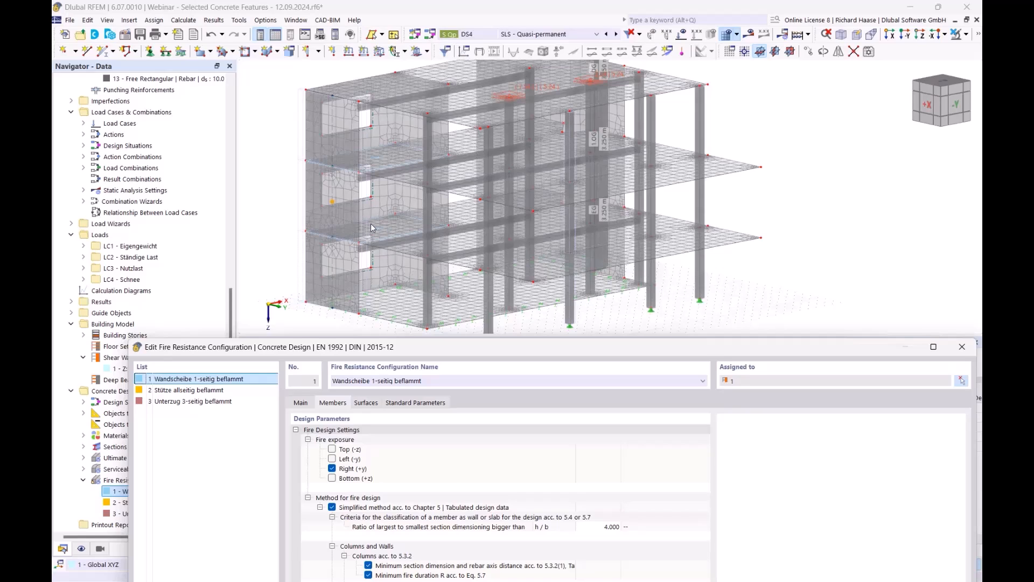
pyautogui.click(205, 390)
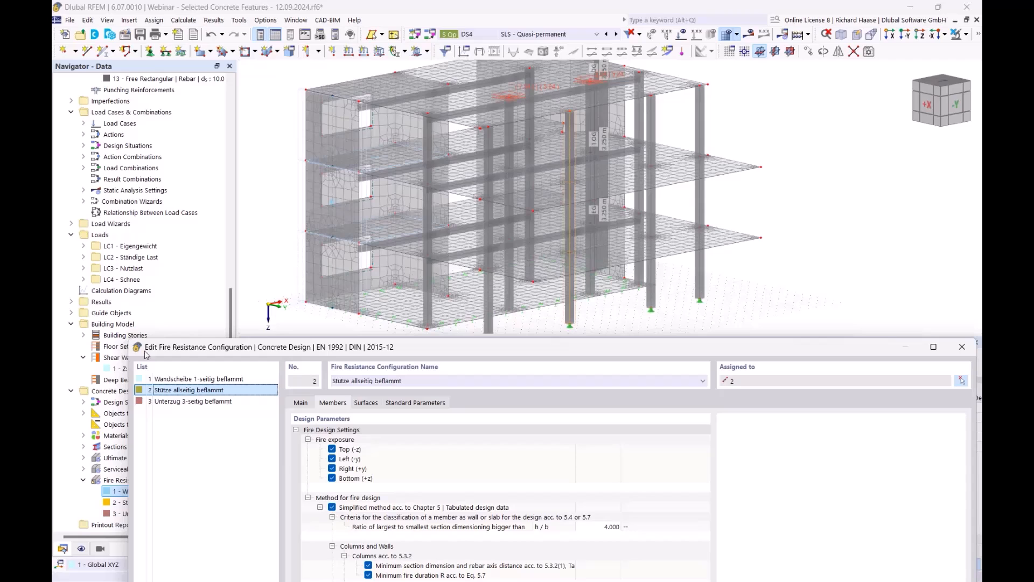
pyautogui.click(203, 401)
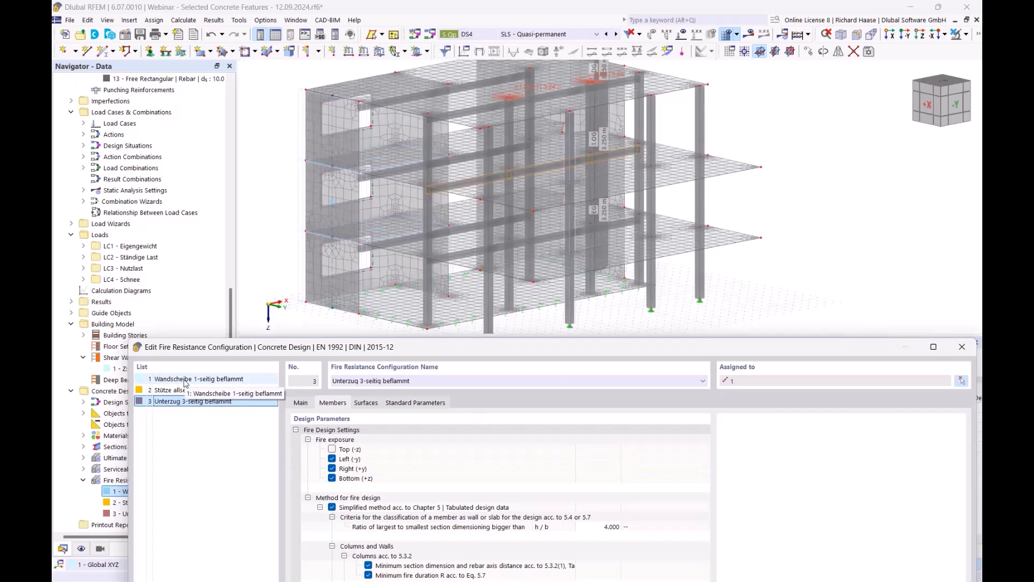
# Examine the criterion for classifying a member as wall or slab by its h/b ratio in the Unterzug 3-seitig beflammt configuration
pyautogui.moveTo(327, 353); pyautogui.dragTo(326, 252)
pyautogui.moveTo(398, 254); pyautogui.dragTo(429, 337)
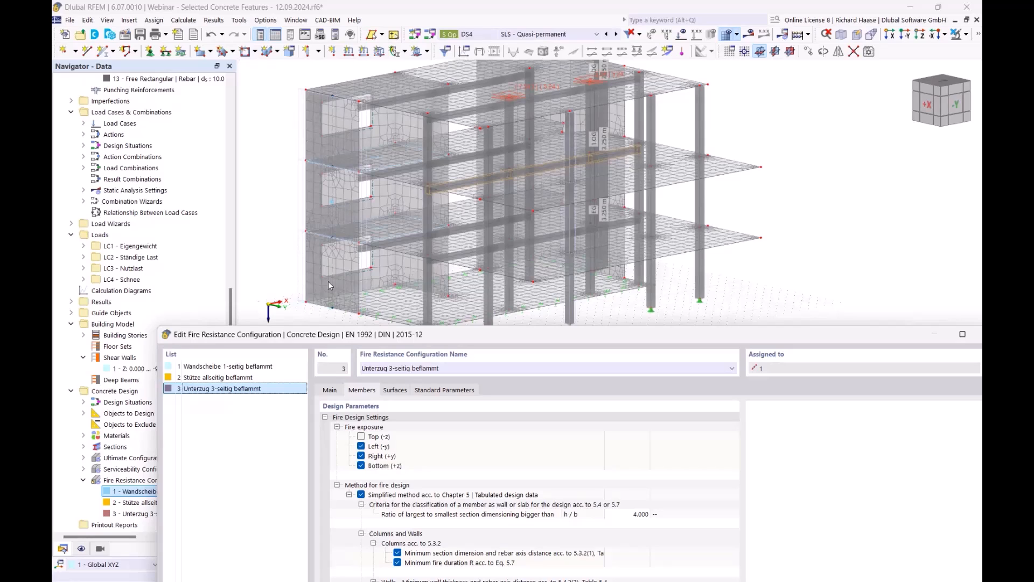
pyautogui.moveTo(488, 343); pyautogui.dragTo(483, 206)
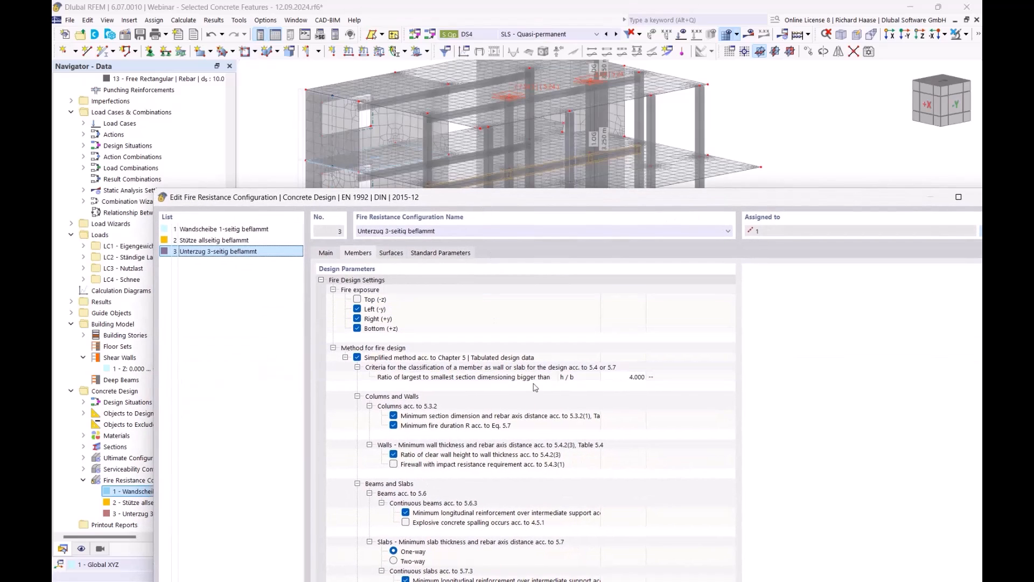
pyautogui.click(437, 377)
pyautogui.click(431, 368)
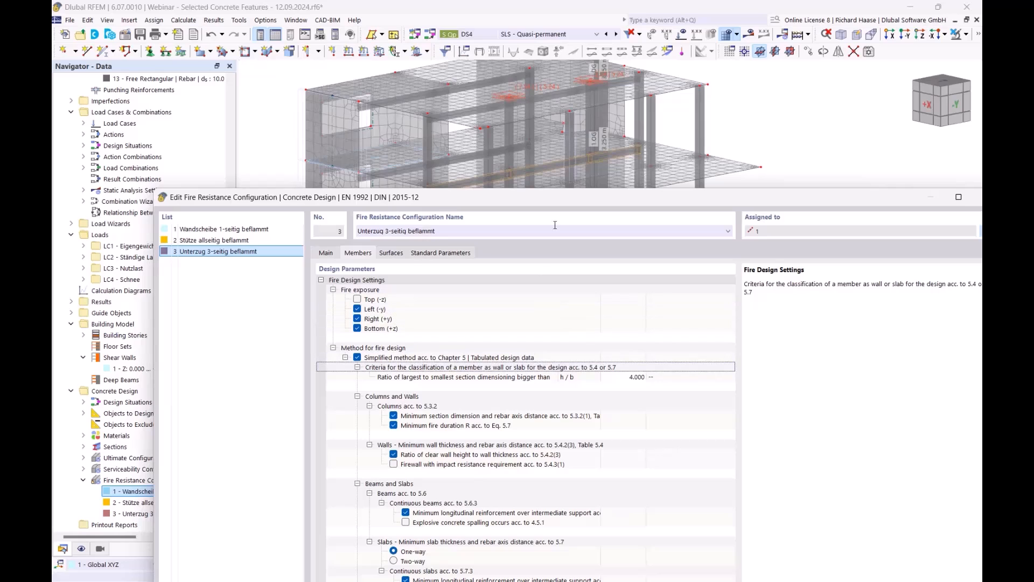
pyautogui.moveTo(569, 200); pyautogui.dragTo(526, 230)
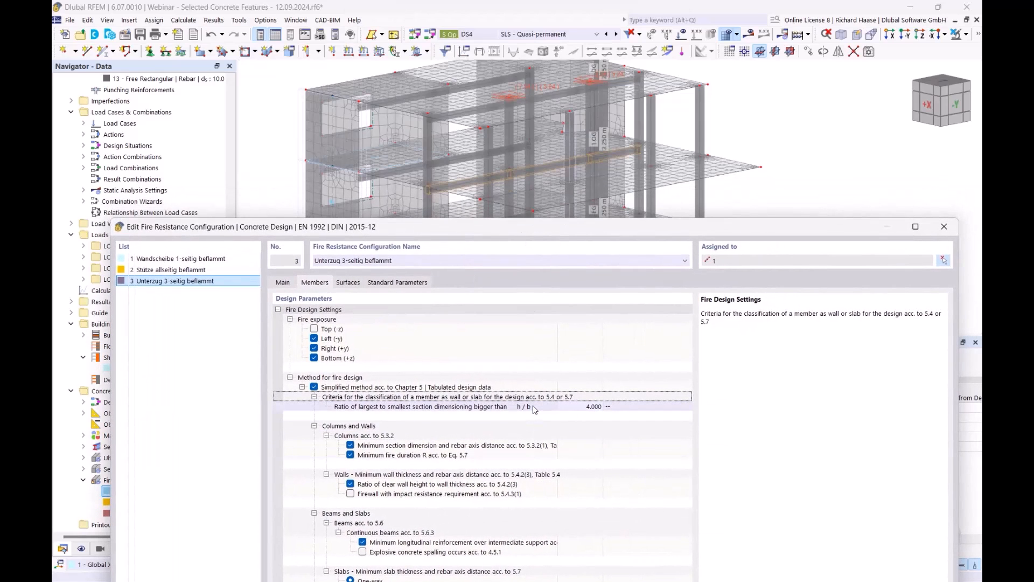
pyautogui.click(531, 408)
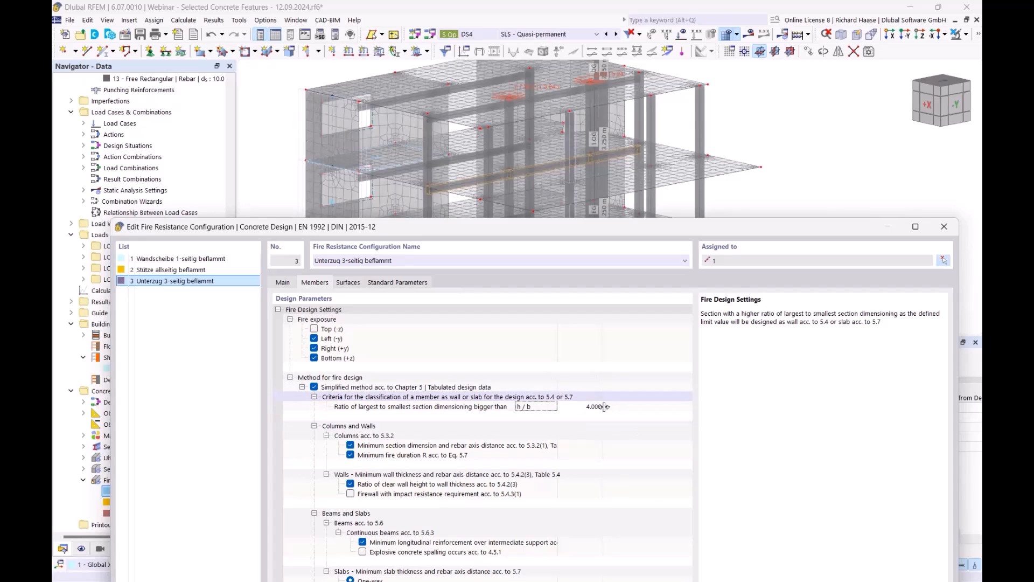
pyautogui.moveTo(569, 236); pyautogui.dragTo(574, 375)
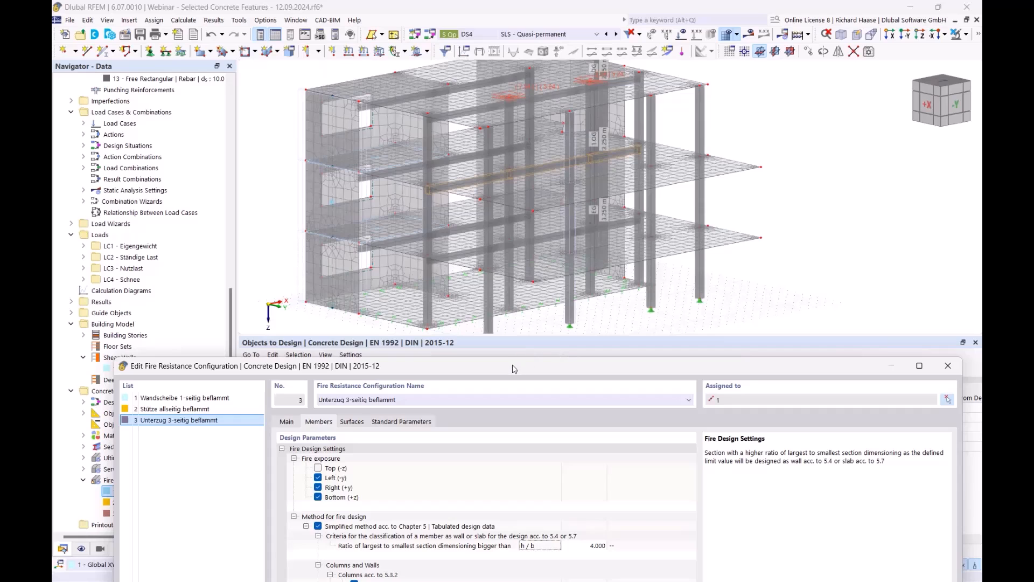
pyautogui.moveTo(513, 366); pyautogui.dragTo(541, 236)
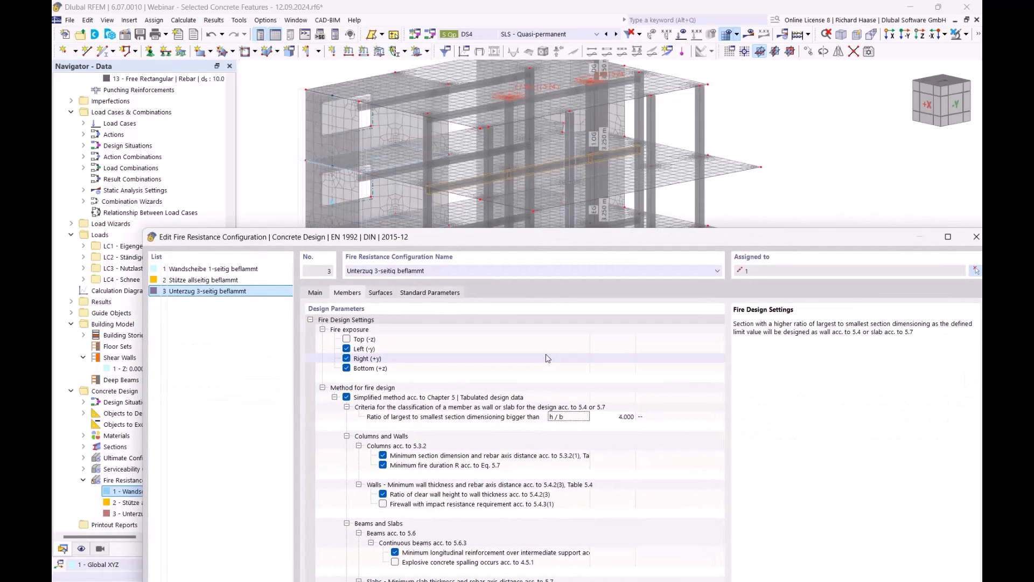
# Examine the tabulated fire design options for columns, walls, beams and slabs with their full descriptions, and close the fire resistance configuration
pyautogui.moveTo(533, 239); pyautogui.dragTo(528, 127)
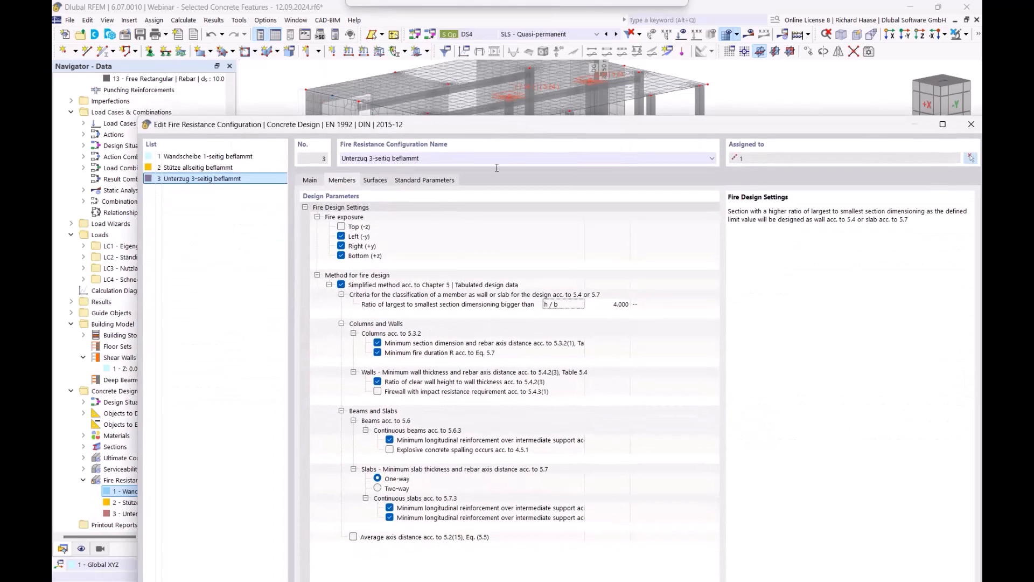
pyautogui.click(486, 345)
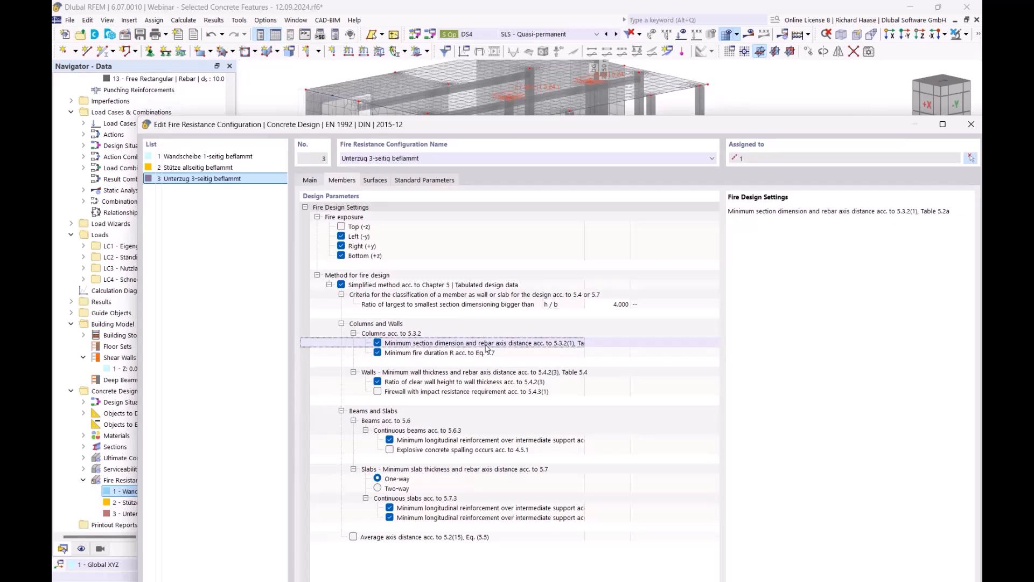
pyautogui.moveTo(585, 345); pyautogui.dragTo(626, 344)
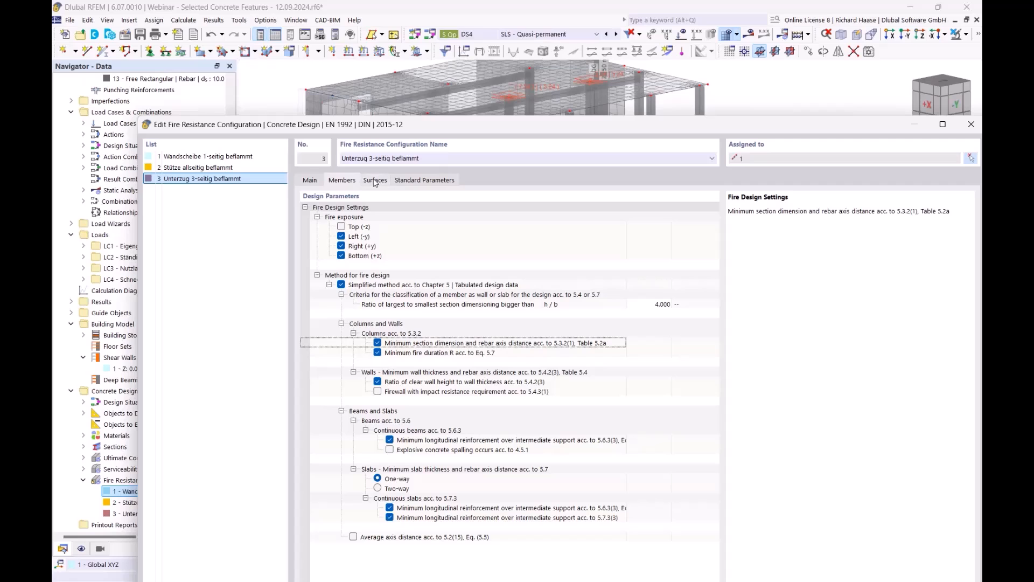
pyautogui.moveTo(446, 131); pyautogui.dragTo(376, 117)
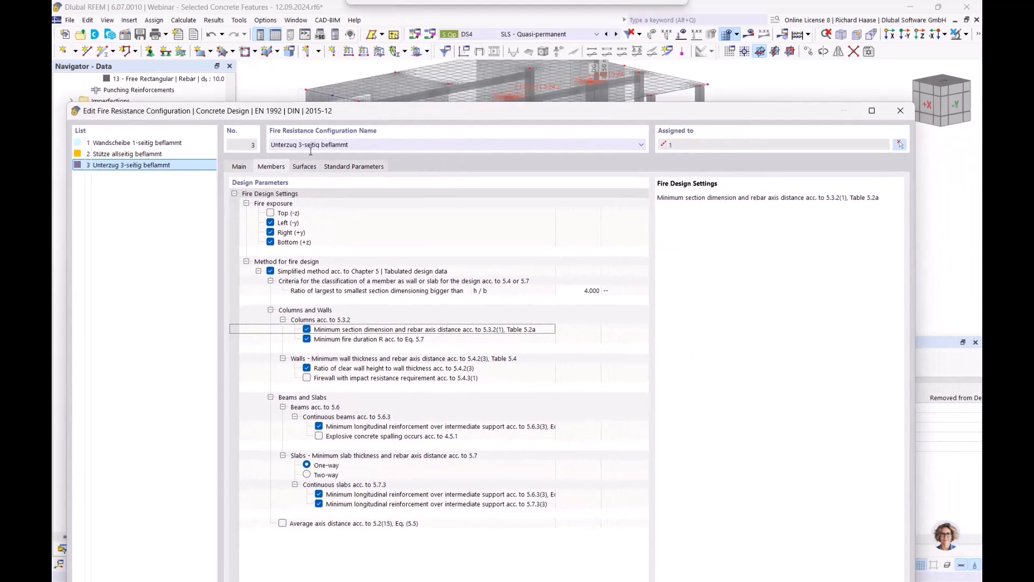
pyautogui.click(909, 115)
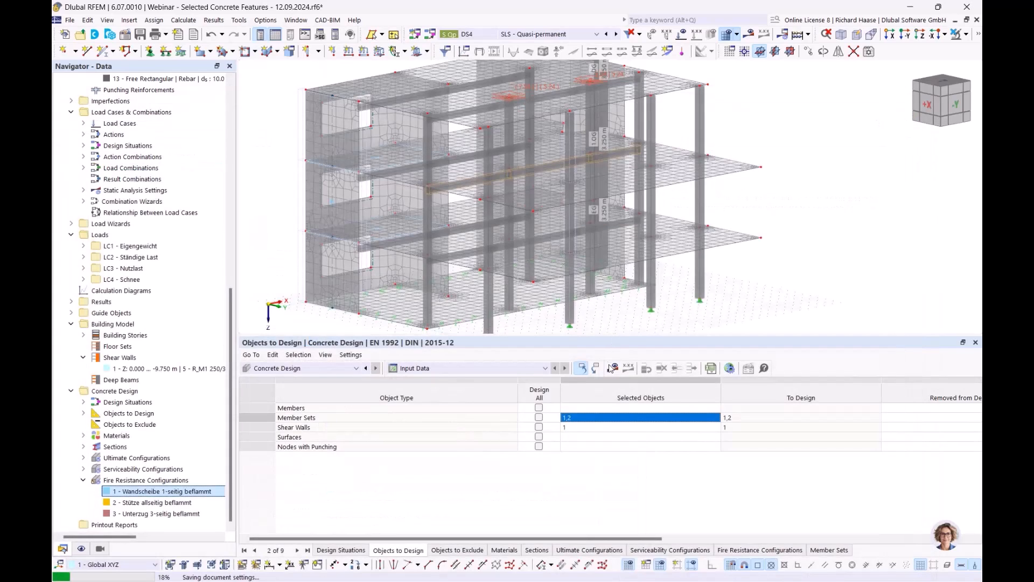
# Calculate the Concrete Design and list the design ratios on shear walls by design situation
pyautogui.click(614, 369)
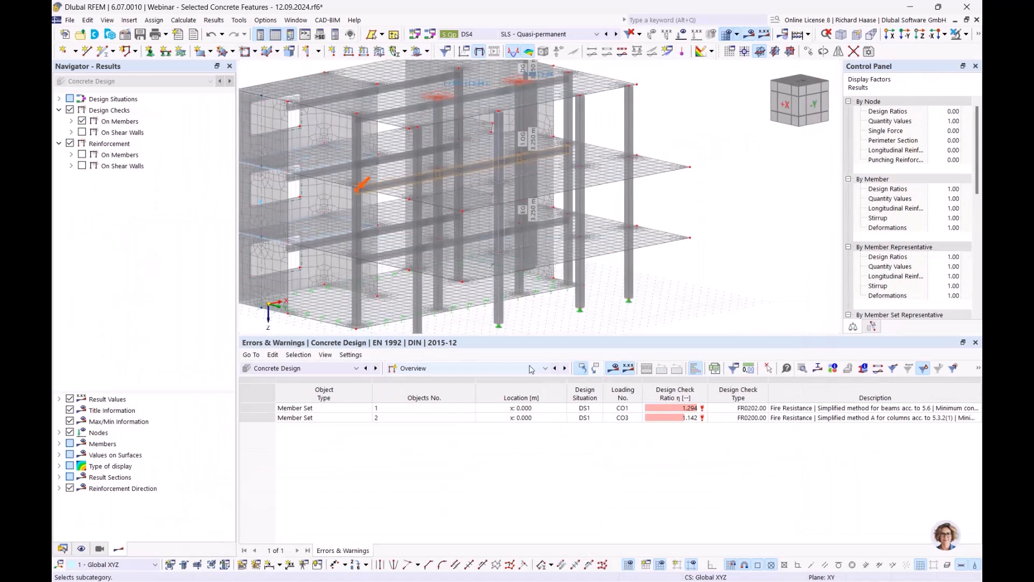
pyautogui.click(413, 369)
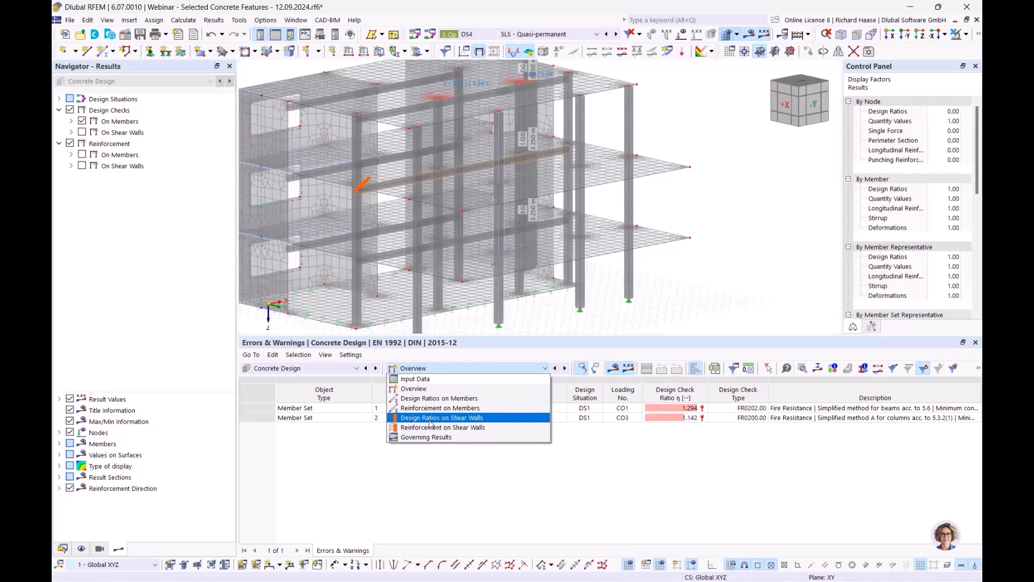
pyautogui.click(461, 420)
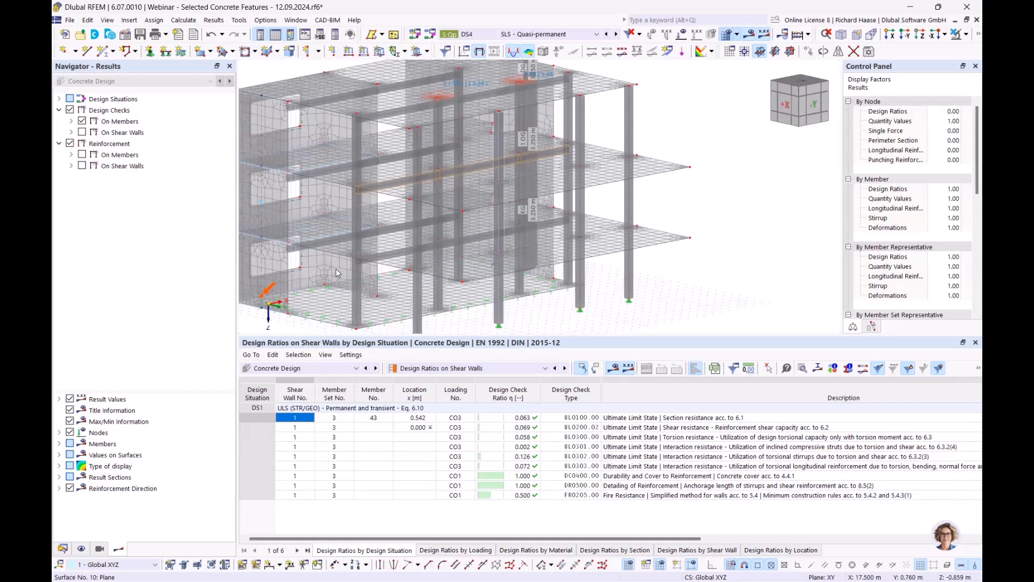
# Examine the details and formulas of shear wall 1's simplified fire resistance check FR0205, and close the check details
pyautogui.moveTo(335, 273); pyautogui.dragTo(420, 256, button='middle')
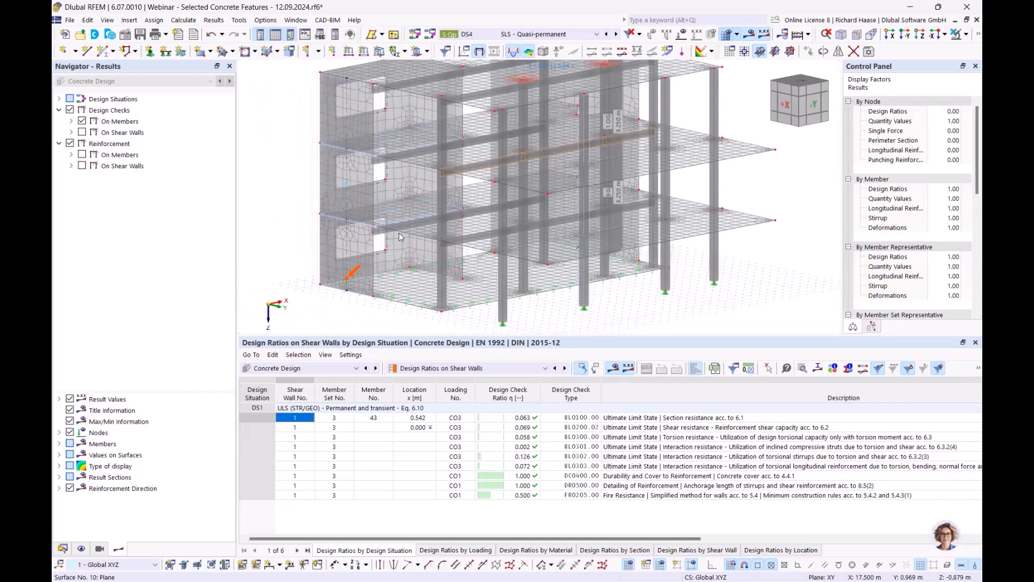
pyautogui.click(668, 495)
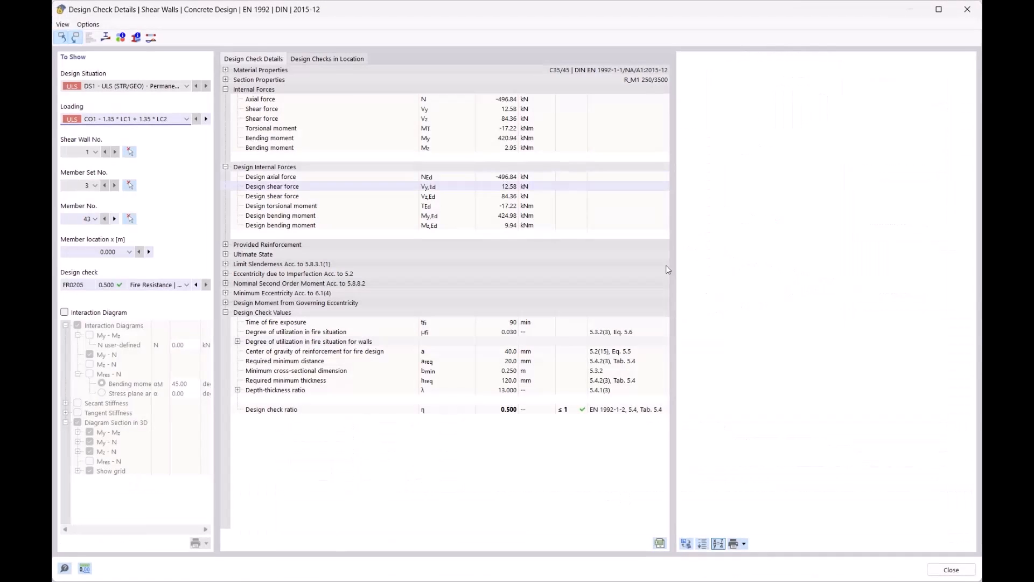
pyautogui.moveTo(972, 128); pyautogui.dragTo(980, 410)
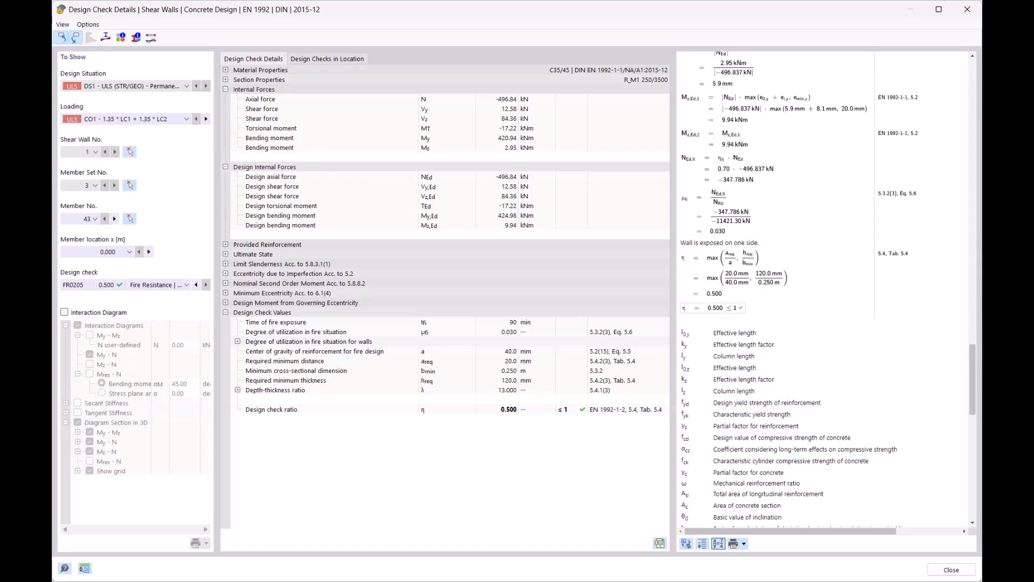
pyautogui.click(967, 9)
# Examine member set Stütze's effective length factors for normal temperature and for fire design, and close its settings without changes
pyautogui.moveTo(662, 306); pyautogui.dragTo(620, 311, button='middle')
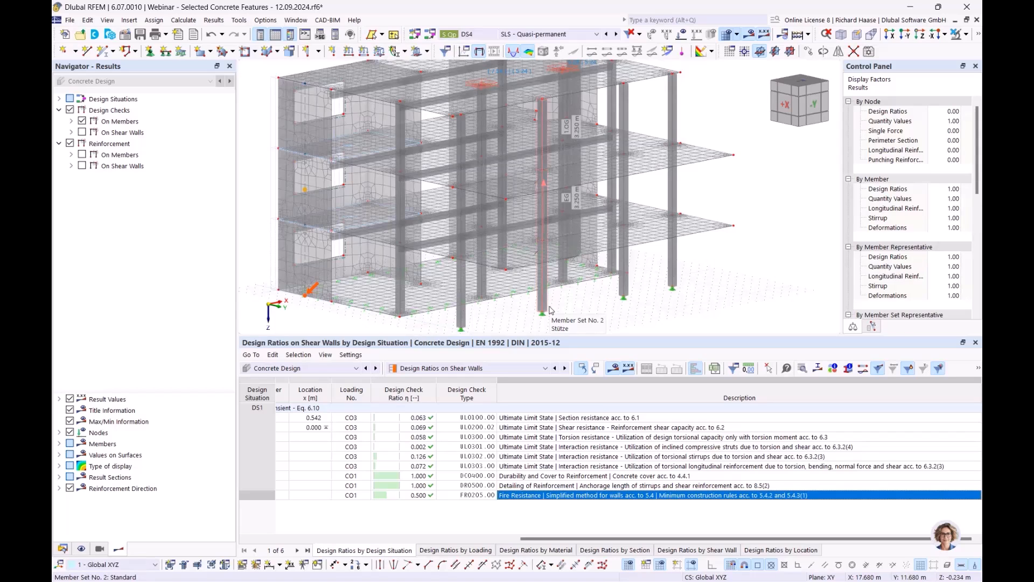
pyautogui.doubleClick(549, 307)
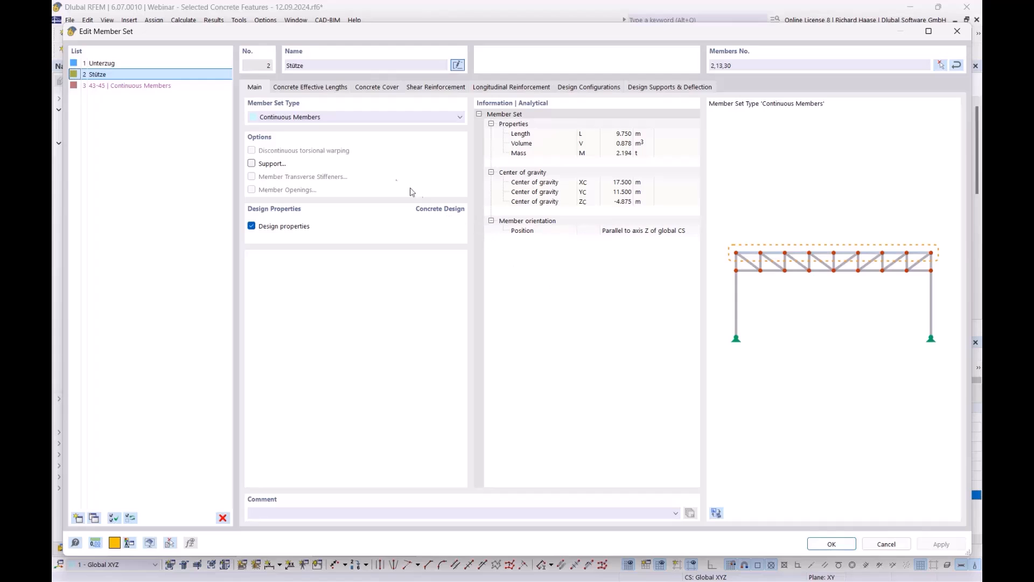
pyautogui.click(306, 88)
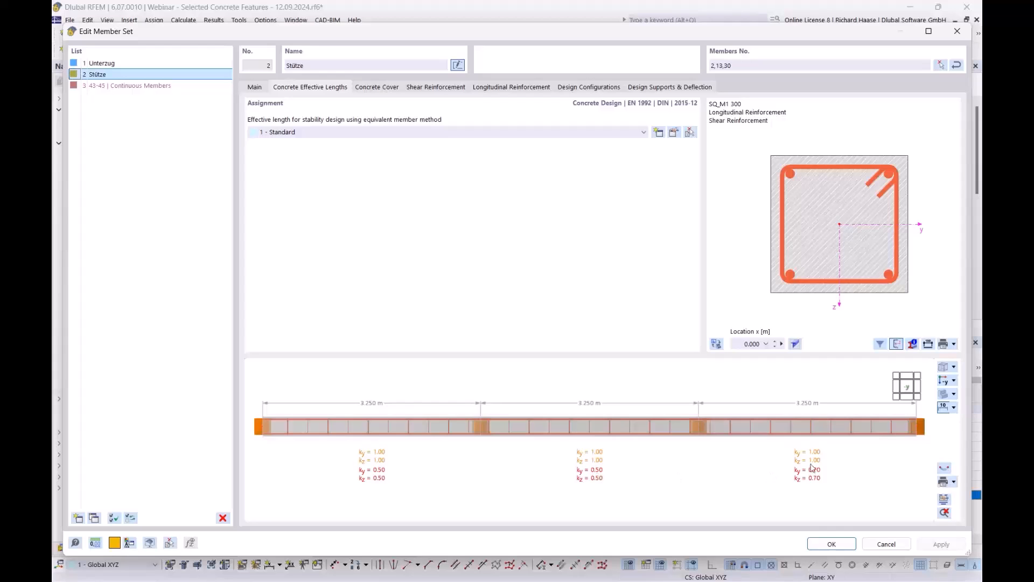
pyautogui.click(674, 132)
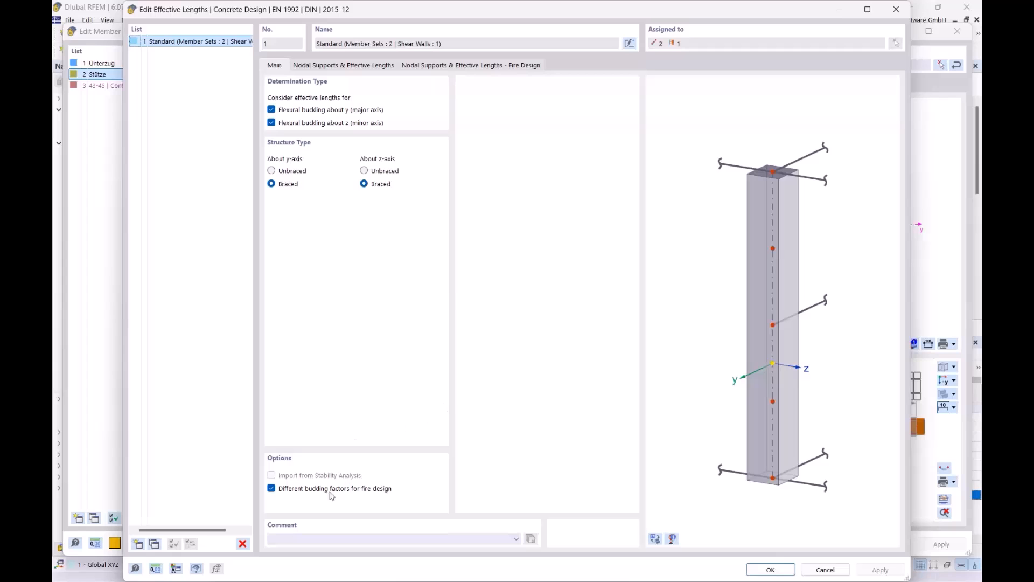
pyautogui.click(352, 65)
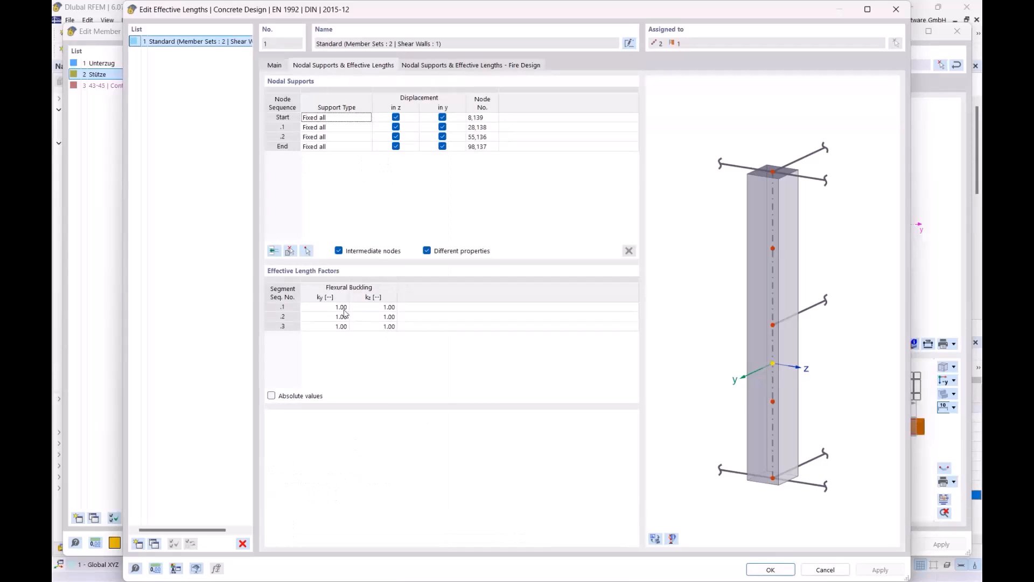
pyautogui.click(461, 65)
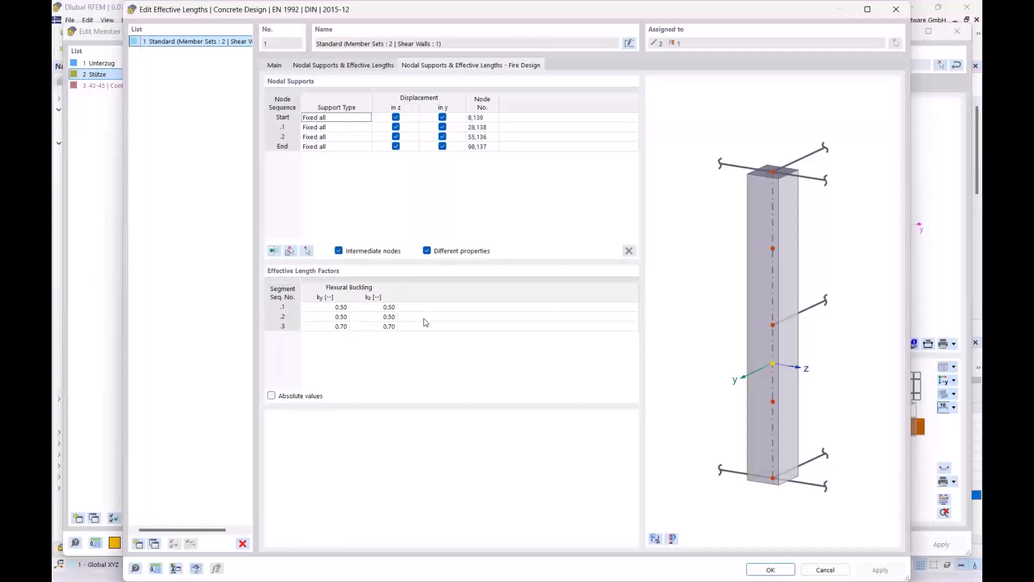
pyautogui.click(896, 9)
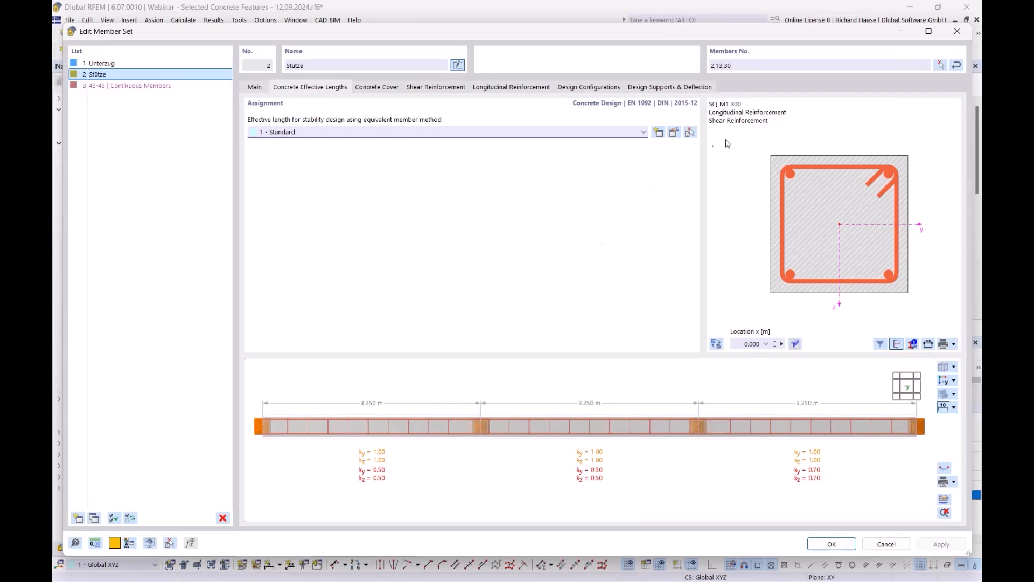
pyautogui.click(959, 35)
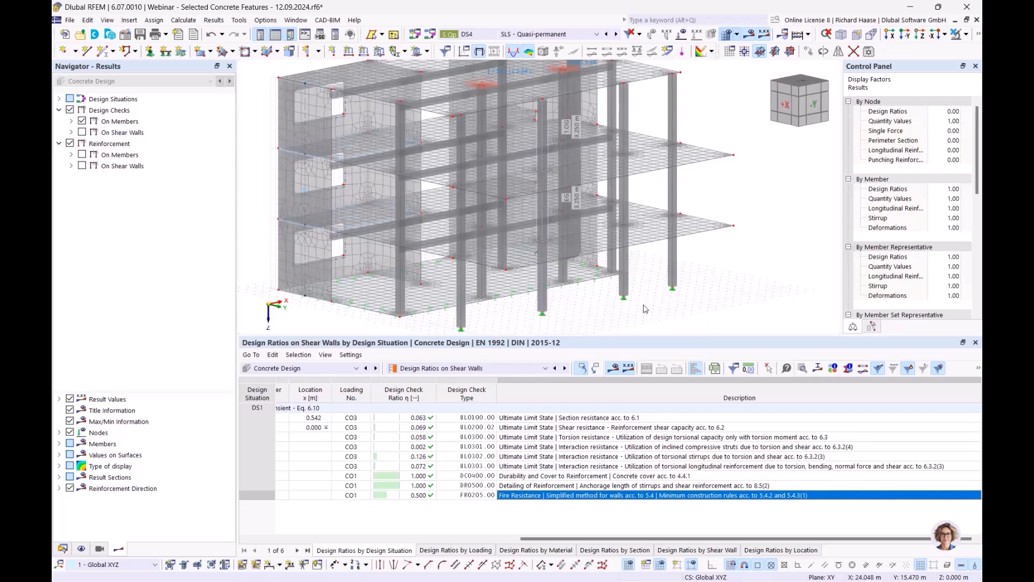
# List the concrete design ratios on members by design situation
pyautogui.click(443, 371)
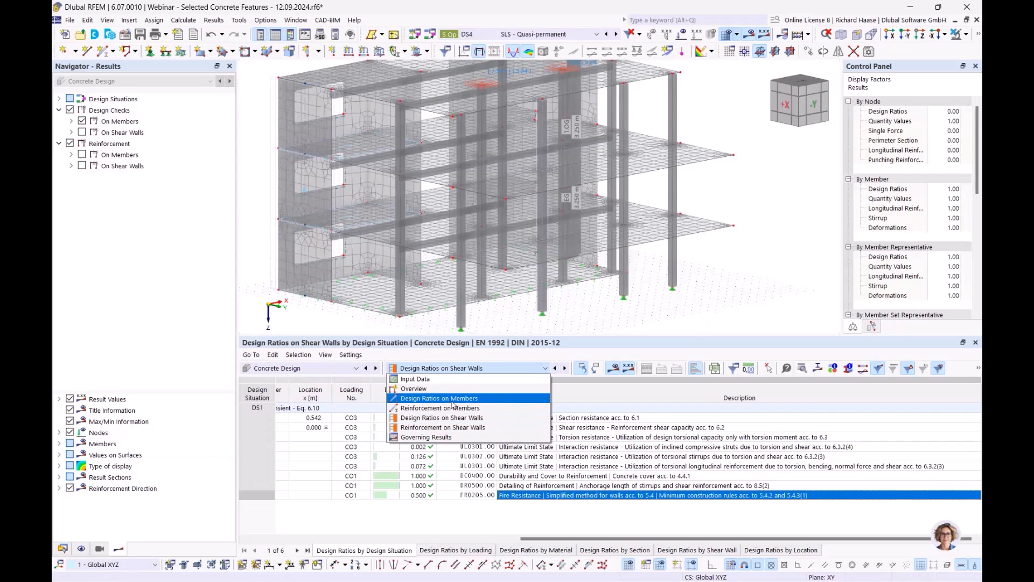
pyautogui.click(451, 399)
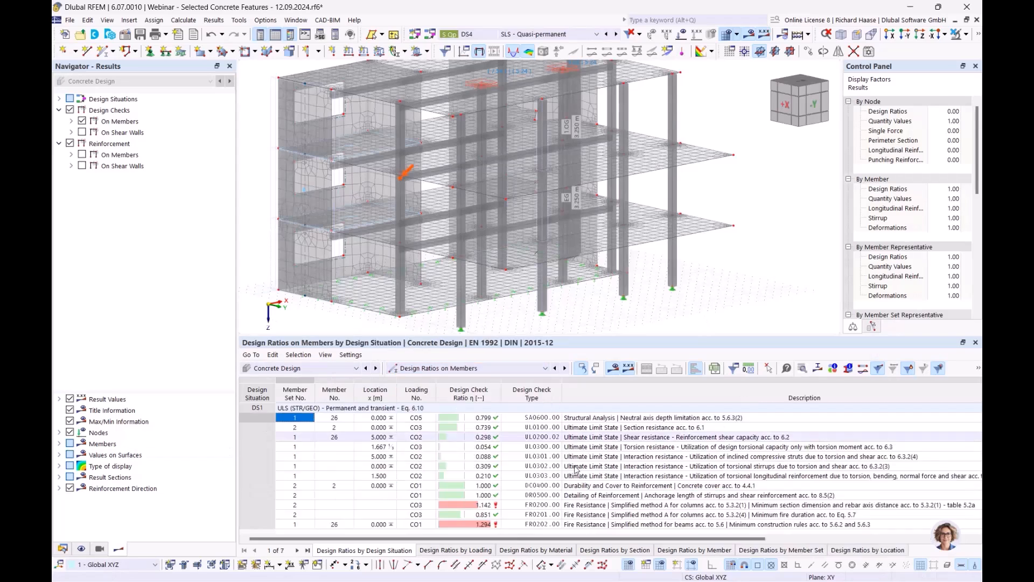
# Compare the column's fire resistance checks FR0200 for minimum dimensions and FR0201 for minimum fire duration in the member design ratios
pyautogui.click(650, 505)
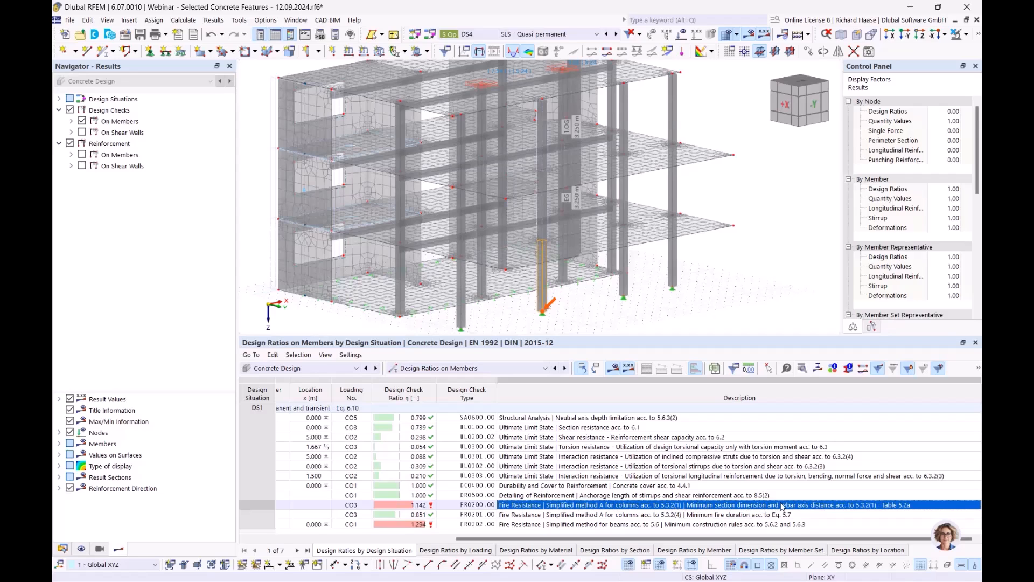
pyautogui.click(700, 515)
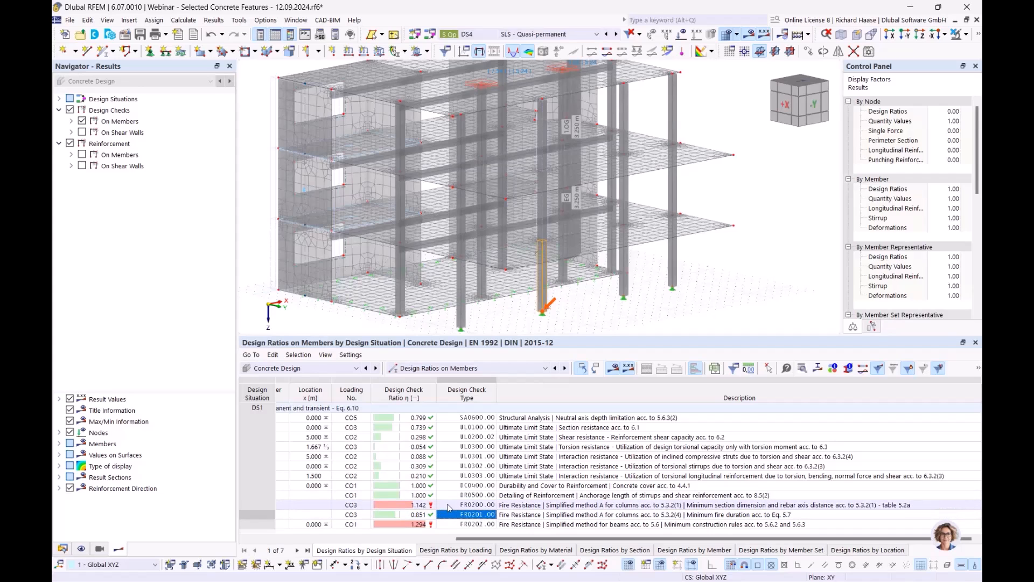
pyautogui.click(446, 505)
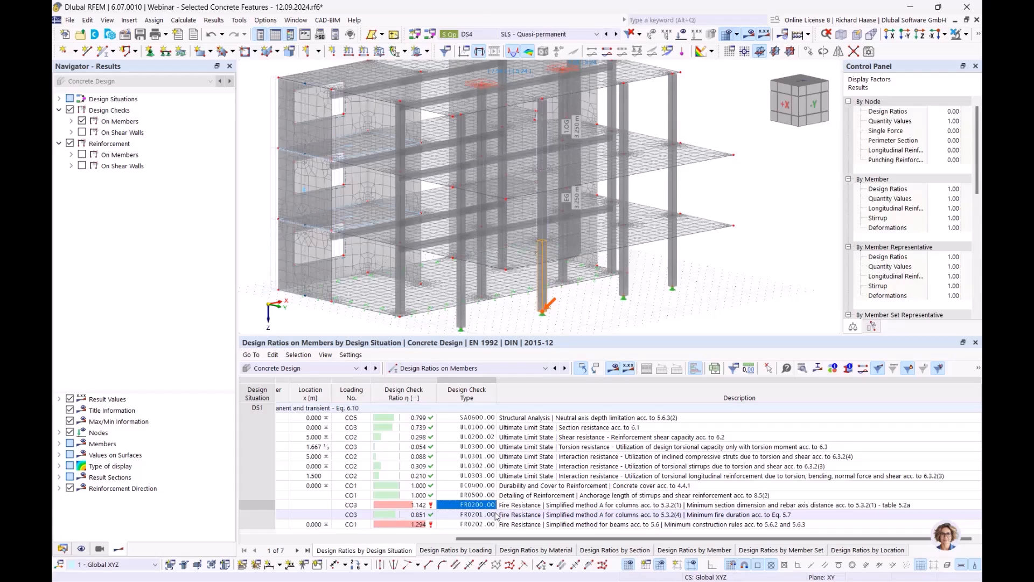
pyautogui.click(539, 506)
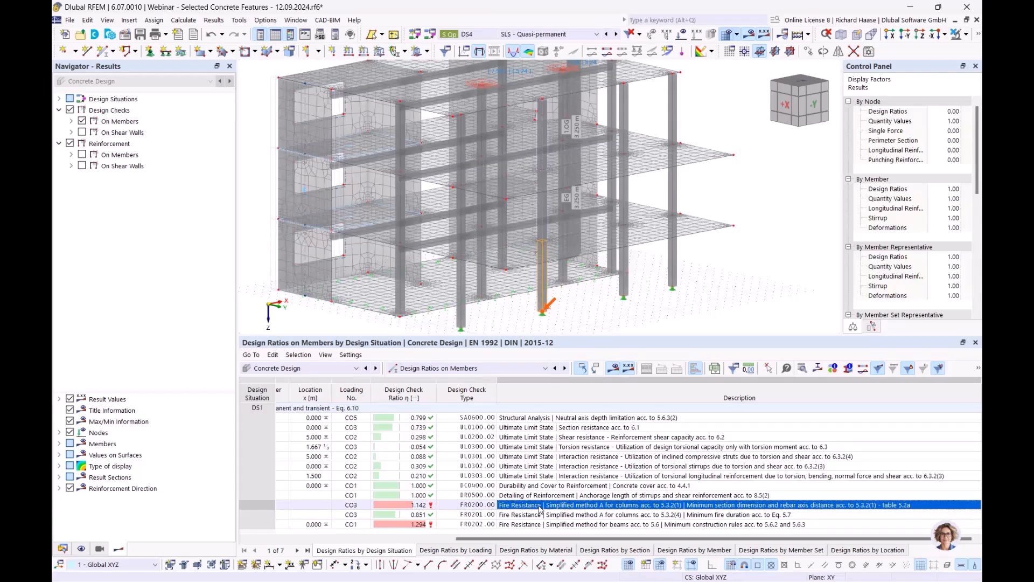
pyautogui.click(479, 508)
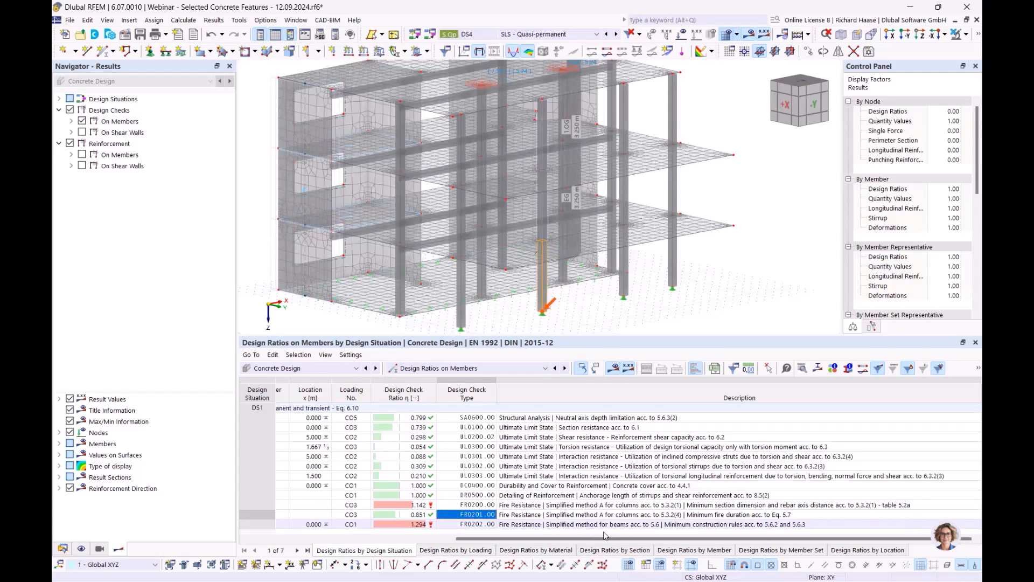
pyautogui.click(620, 515)
pyautogui.click(628, 505)
pyautogui.click(628, 515)
pyautogui.click(633, 506)
pyautogui.click(633, 515)
pyautogui.click(638, 506)
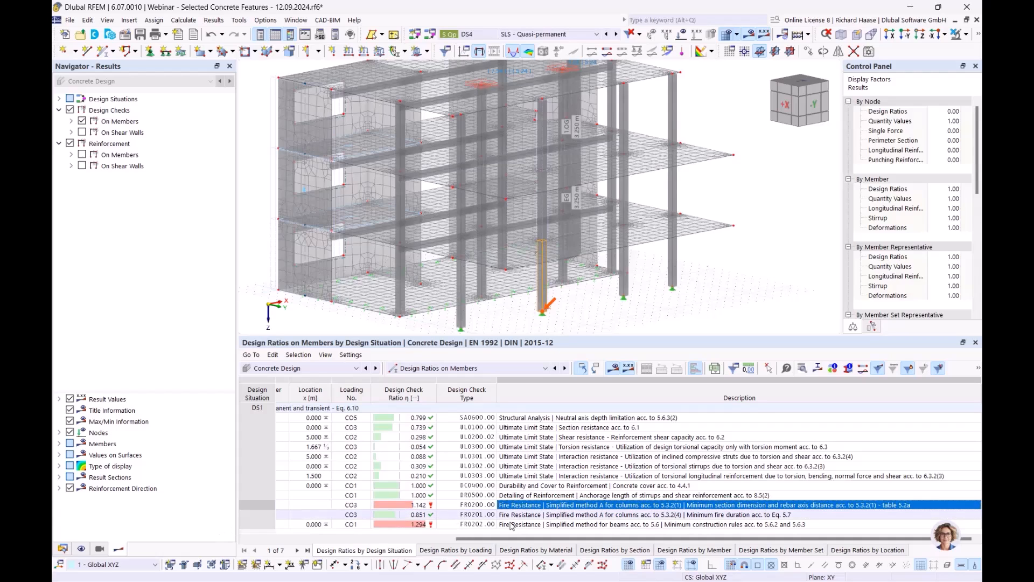
# Examine the required minimum dimension and axis distance in beam member 26's fire resistance check FR0202, and close the check details
pyautogui.click(568, 525)
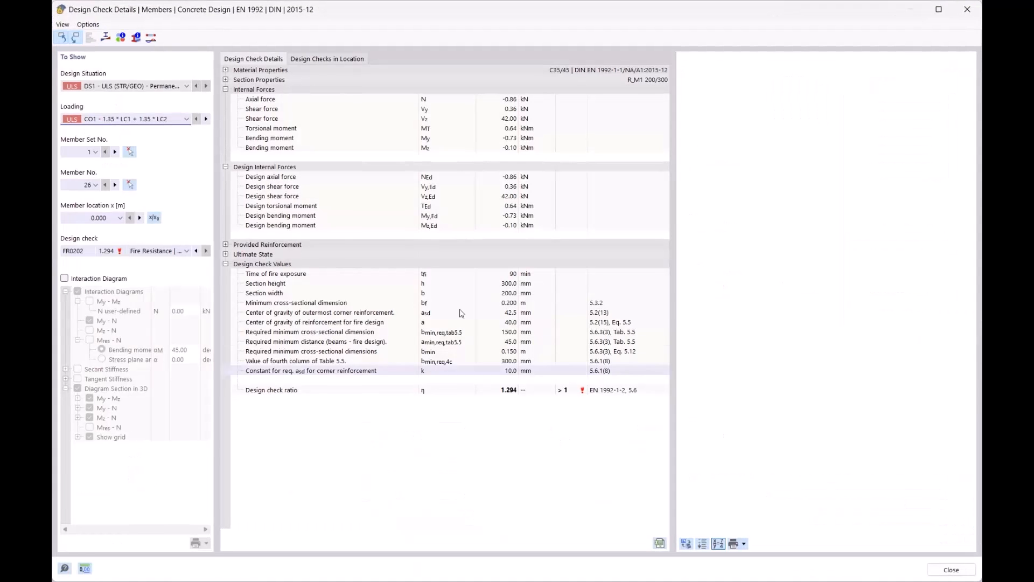
pyautogui.click(451, 333)
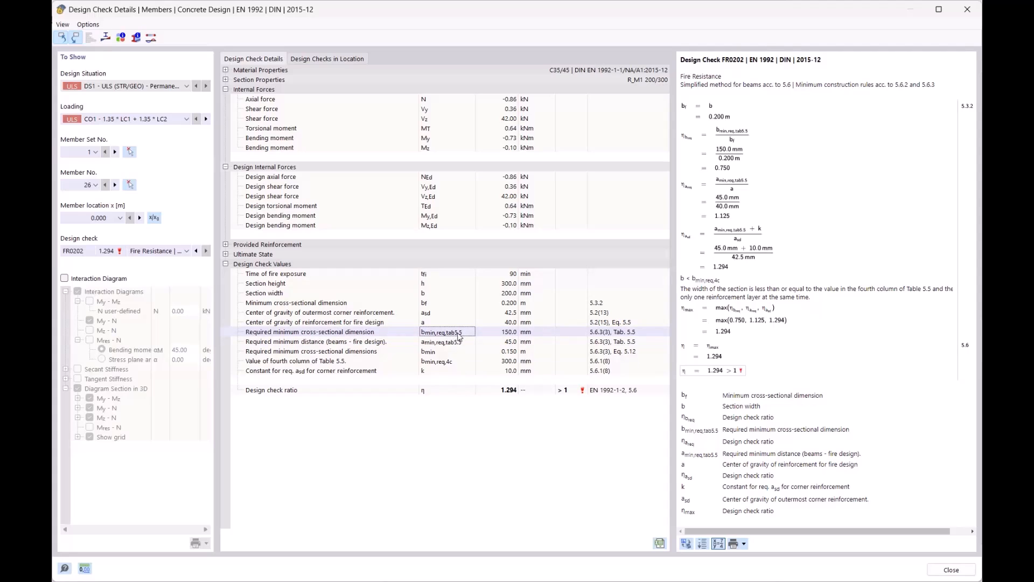
pyautogui.click(463, 344)
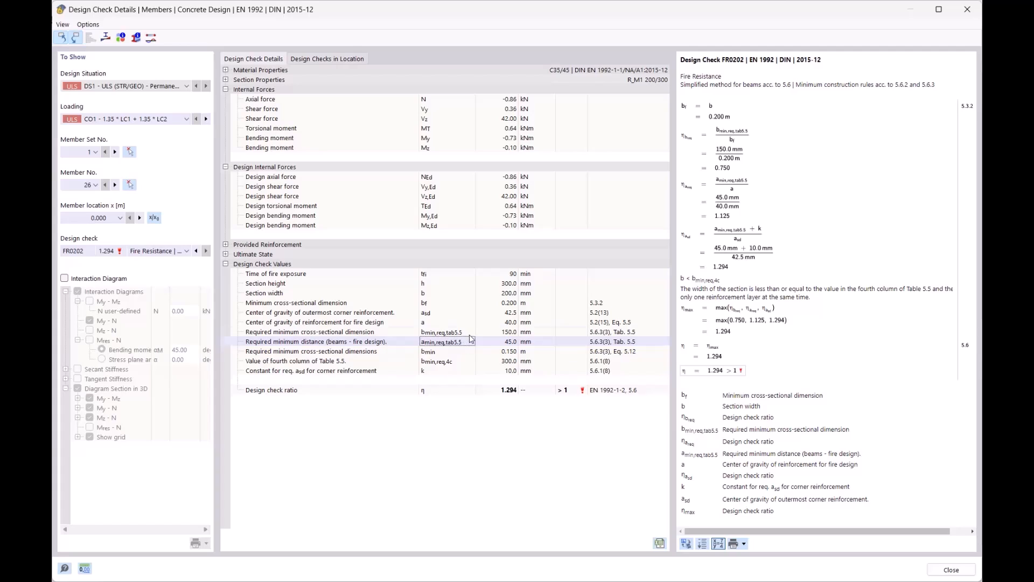
pyautogui.click(467, 332)
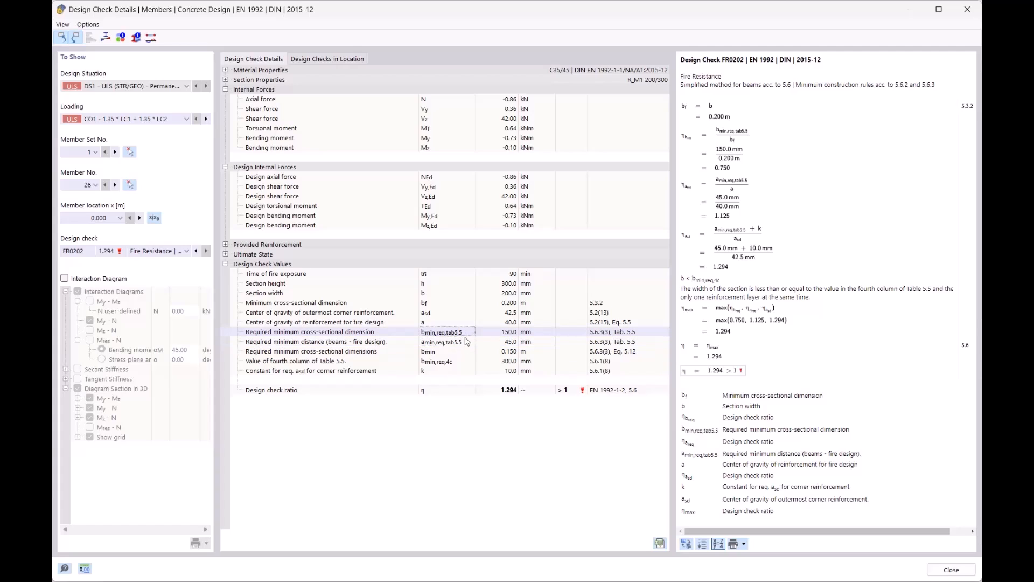
pyautogui.click(963, 15)
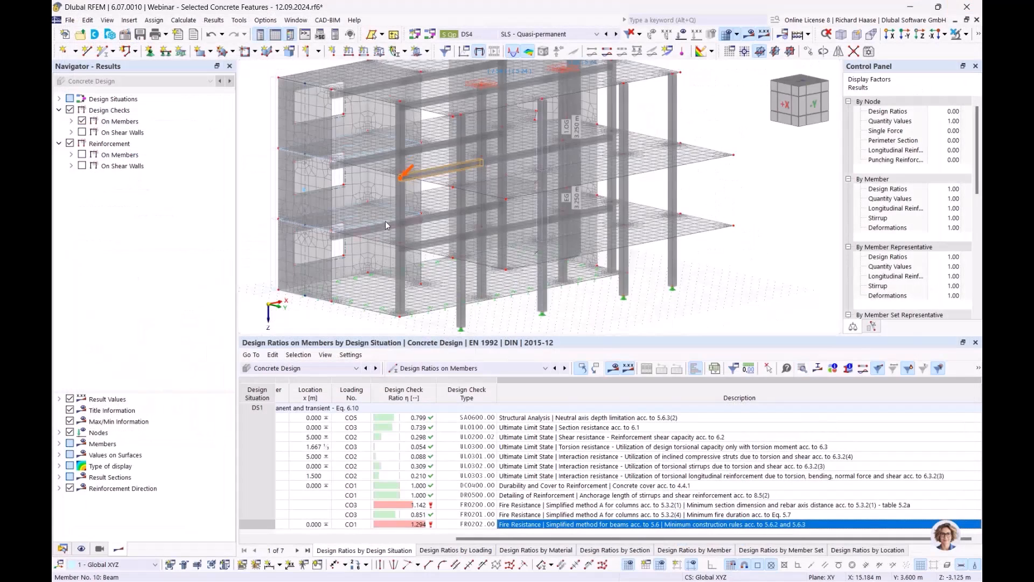
# Open the beam's member set Unterzug for editing and assign design support Endlager to both its start and its end
pyautogui.scroll(5, 419, 178)
pyautogui.moveTo(519, 213)
pyautogui.keyDown('ctrl'); pyautogui.mouseDown(button='middle')
pyautogui.moveTo(549, 210)
pyautogui.moveTo(507, 222)
pyautogui.mouseUp(button='middle'); pyautogui.keyUp('ctrl')
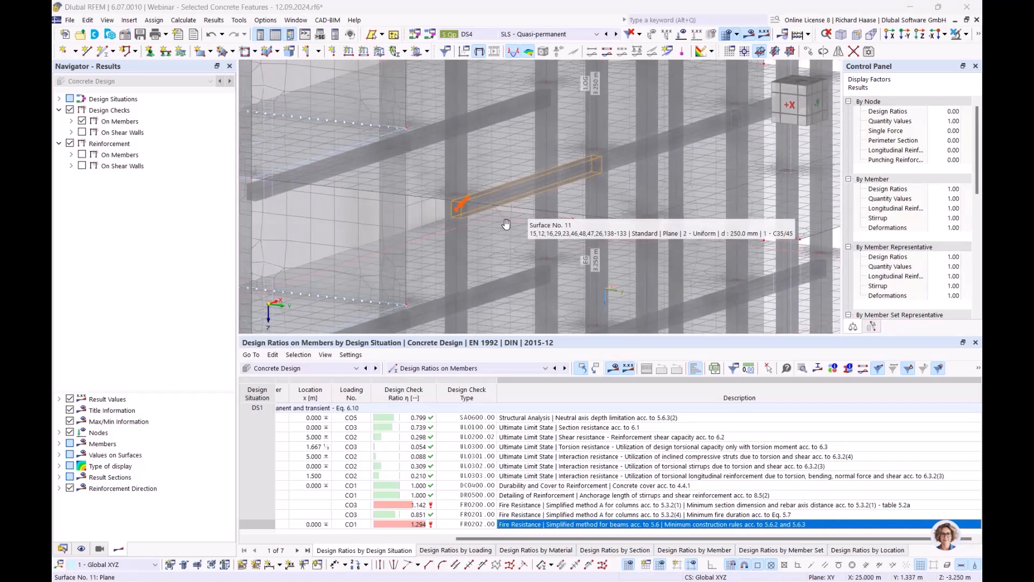
pyautogui.scroll(4, 470, 216)
pyautogui.doubleClick(469, 219)
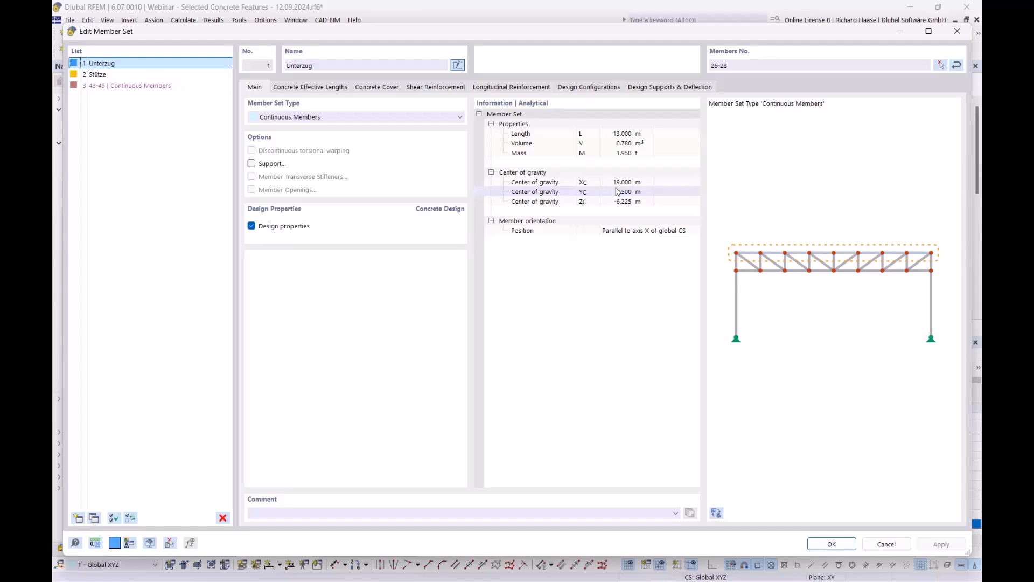
pyautogui.click(673, 90)
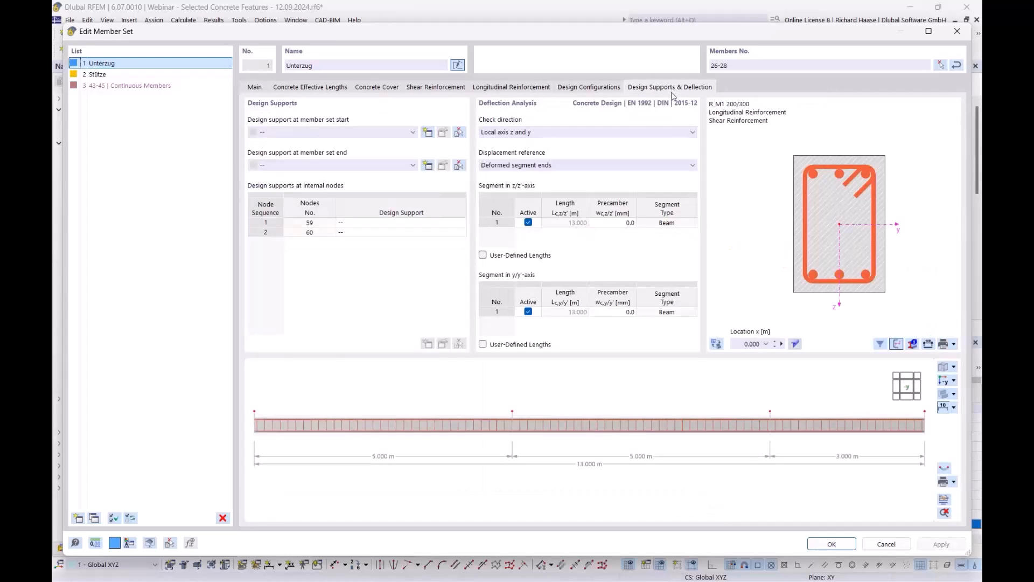
pyautogui.scroll(-2, 475, 419)
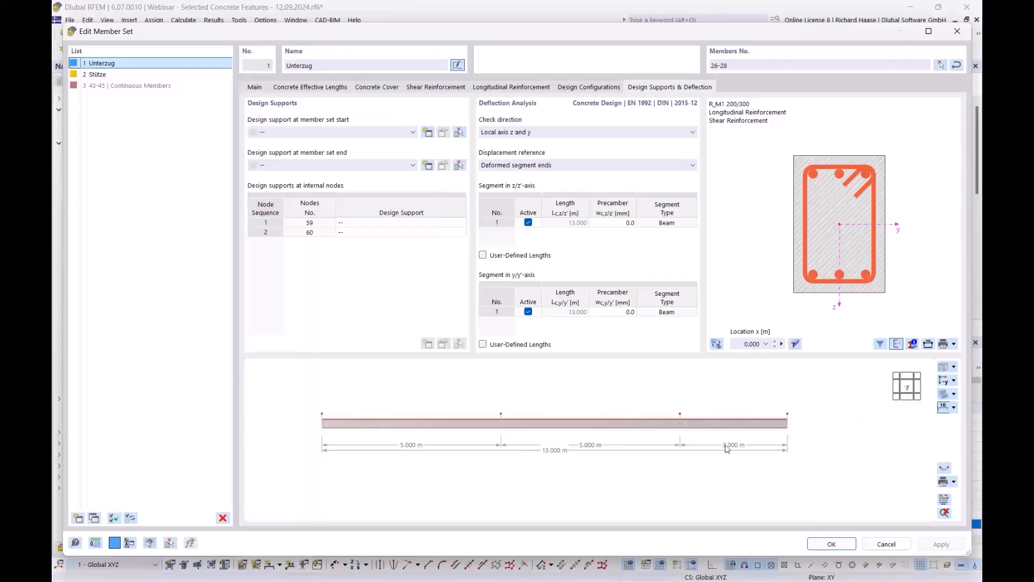
pyautogui.click(316, 135)
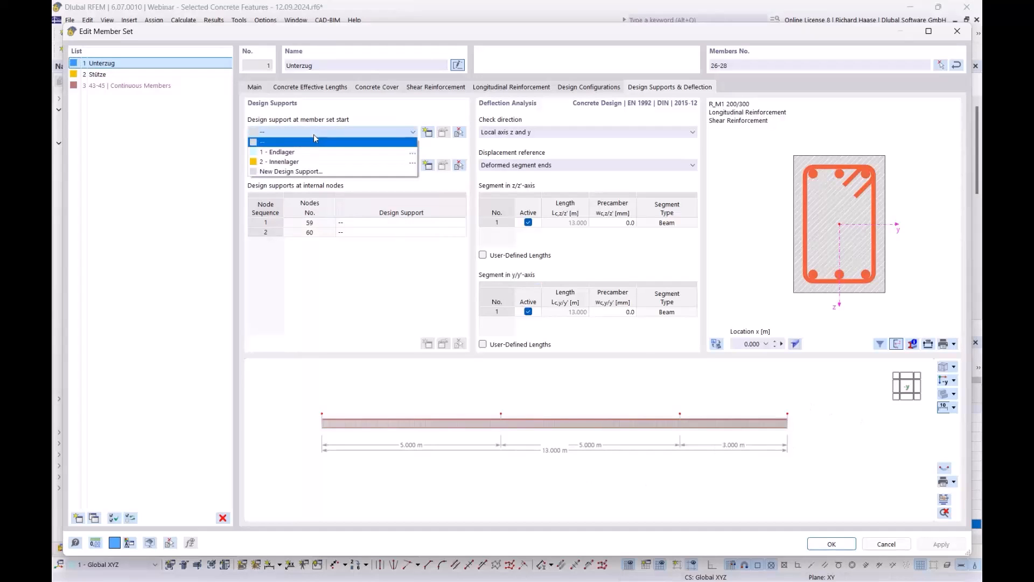
pyautogui.click(288, 153)
pyautogui.click(339, 166)
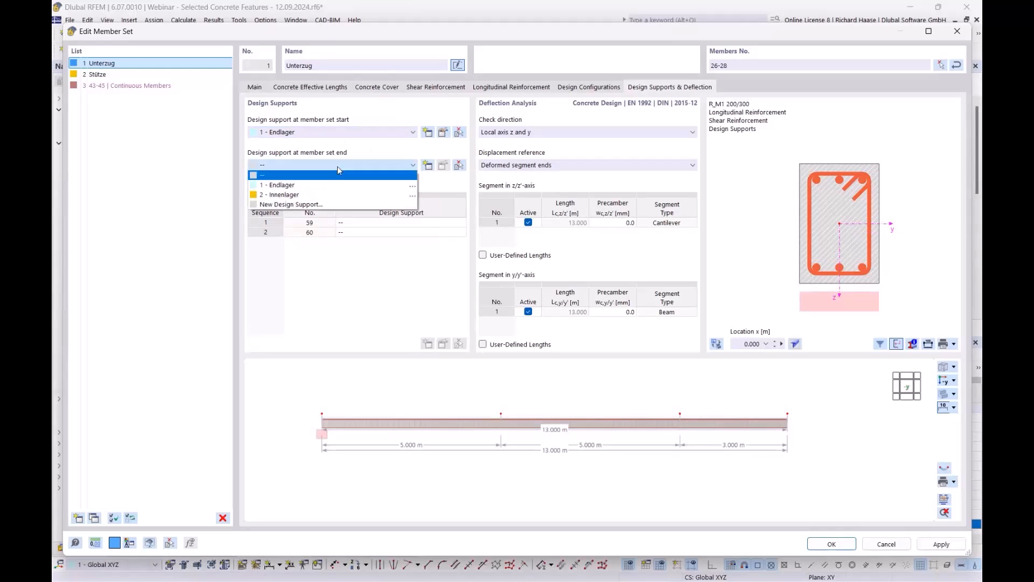
pyautogui.click(329, 185)
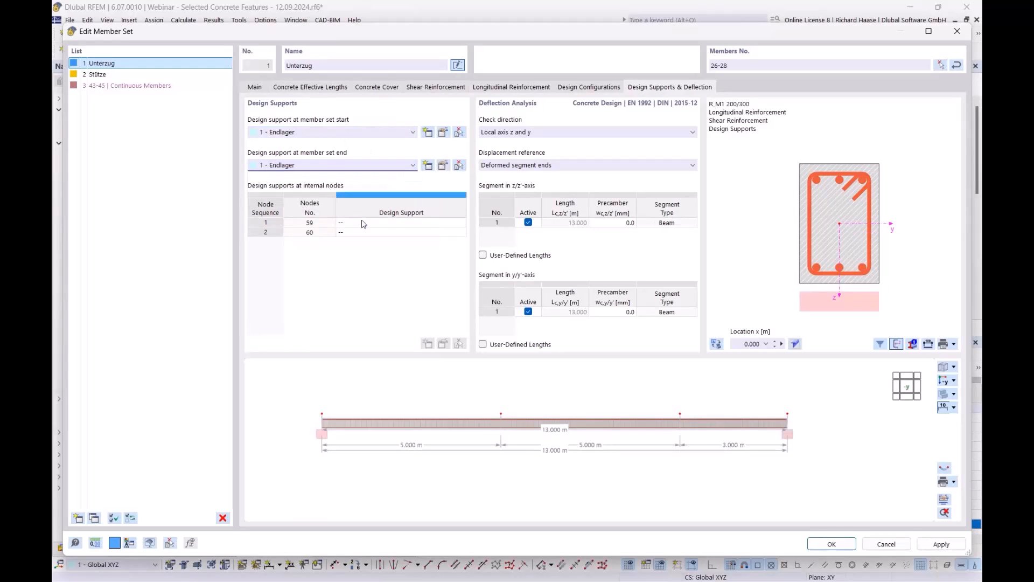
# Assign design support Innenlager to internal nodes 59 and 60 of member set Unterzug
pyautogui.click(366, 223)
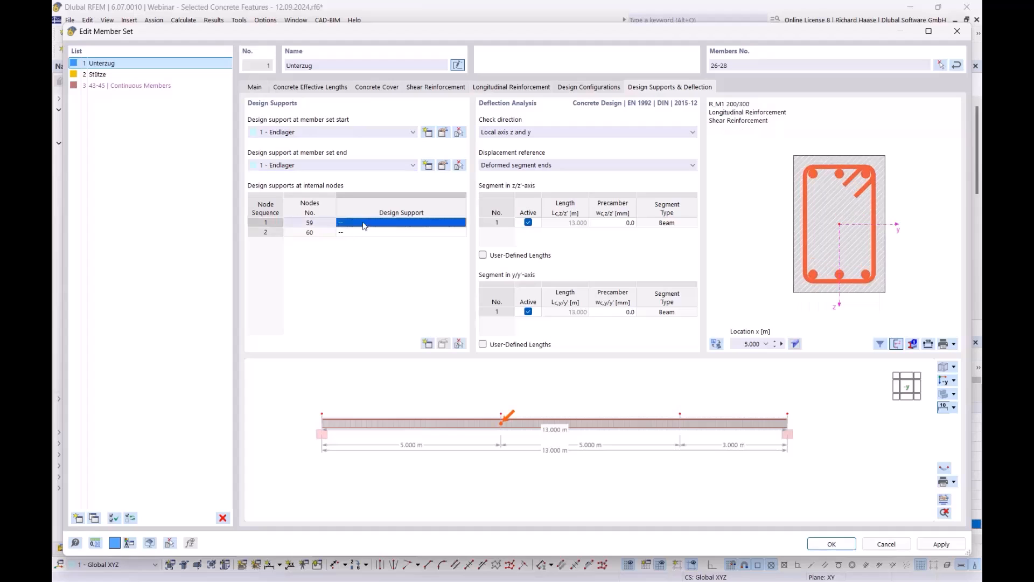
pyautogui.click(366, 227)
pyautogui.click(371, 251)
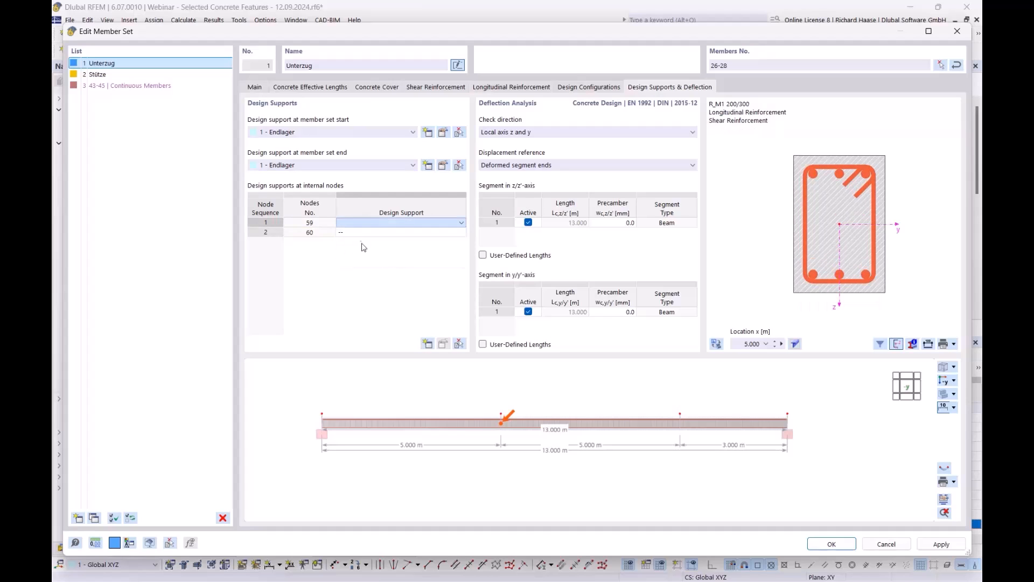
pyautogui.click(375, 232)
pyautogui.click(375, 232)
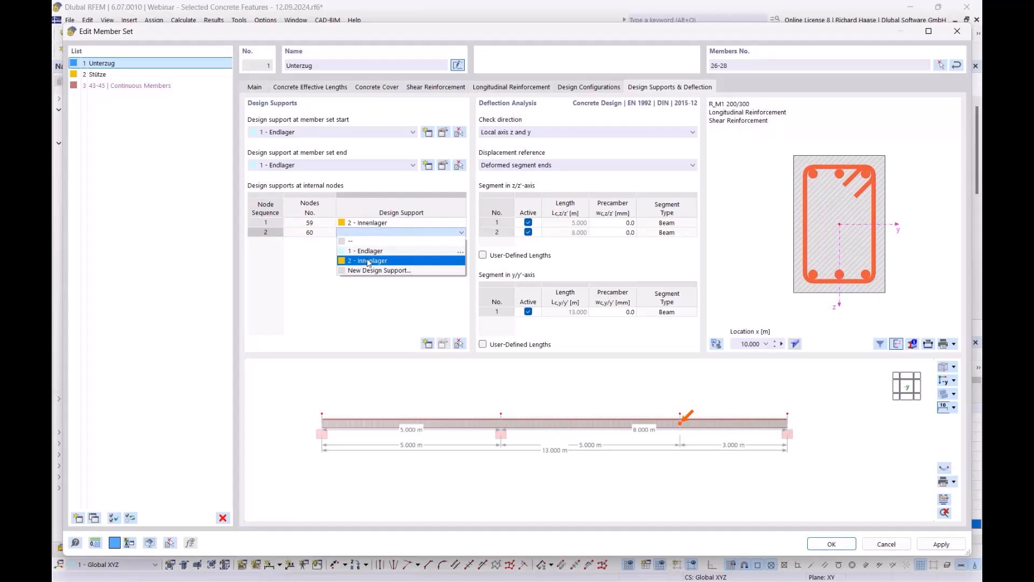
pyautogui.click(369, 261)
# Examine the support settings of Endlager and Innenlager, and close the design support definitions without changes
pyautogui.click(443, 165)
pyautogui.moveTo(424, 15); pyautogui.dragTo(567, 465)
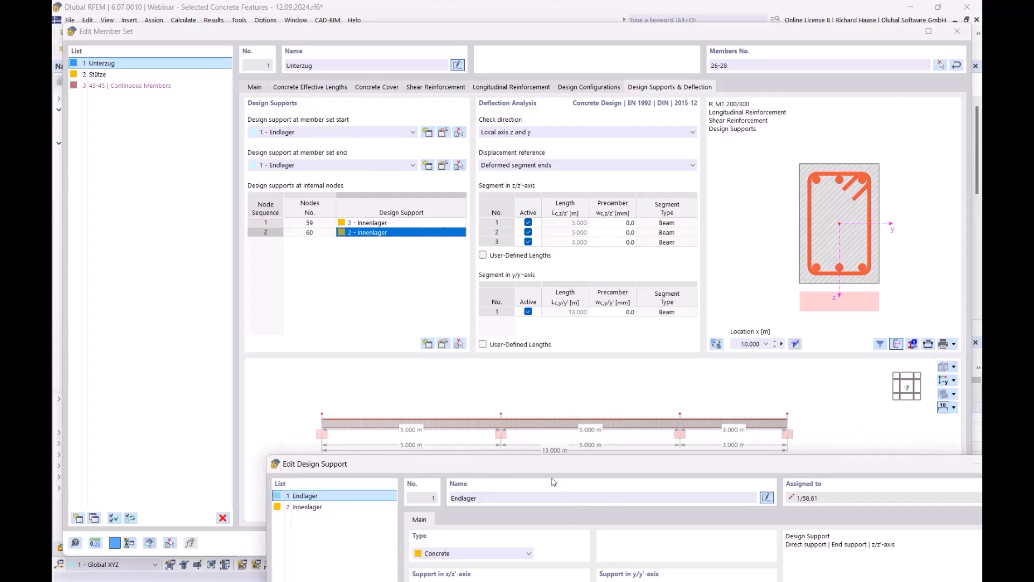
pyautogui.moveTo(568, 465); pyautogui.dragTo(548, 214)
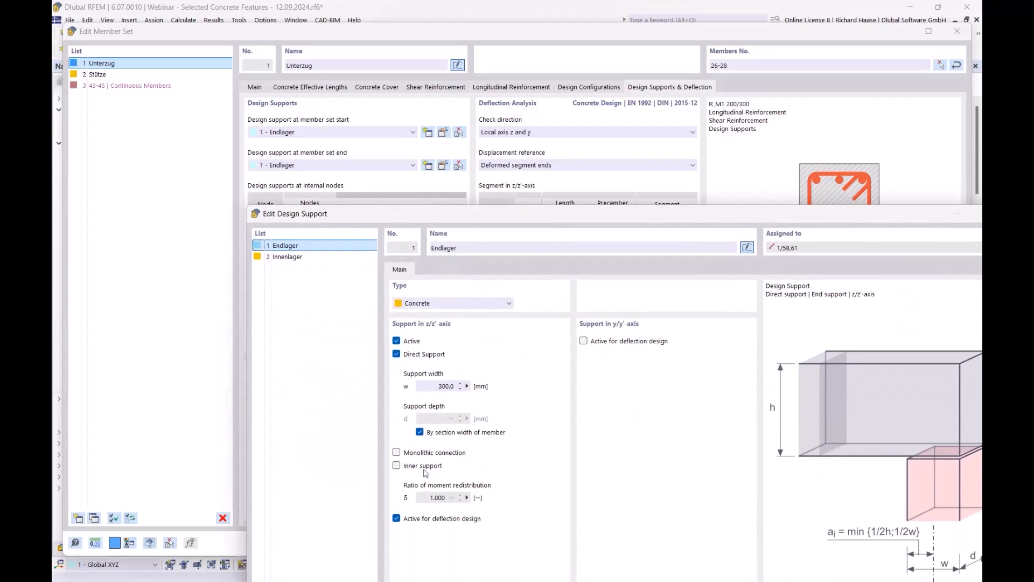
pyautogui.click(311, 257)
pyautogui.moveTo(496, 215); pyautogui.dragTo(501, 428)
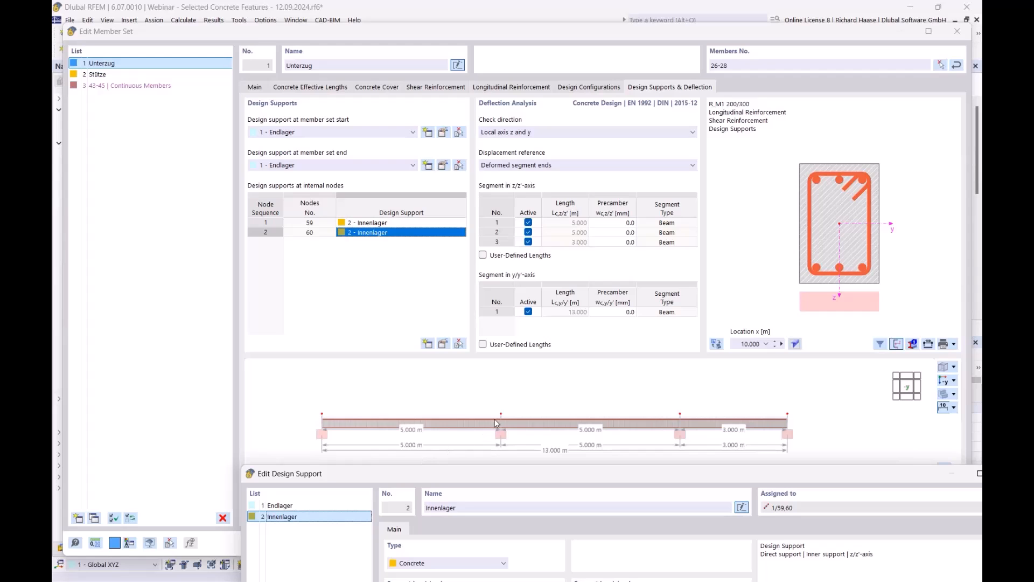
pyautogui.moveTo(817, 473); pyautogui.dragTo(710, 60)
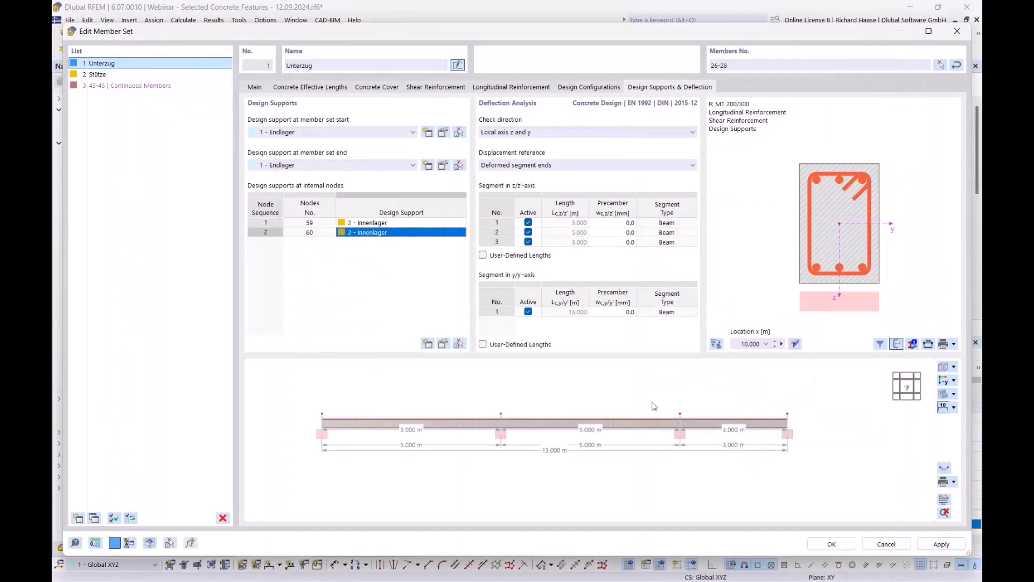
pyautogui.click(902, 62)
# Save the Unterzug member set and recalculate the Concrete Design to list the design ratios on members by design situation
pyautogui.click(833, 544)
pyautogui.click(563, 357)
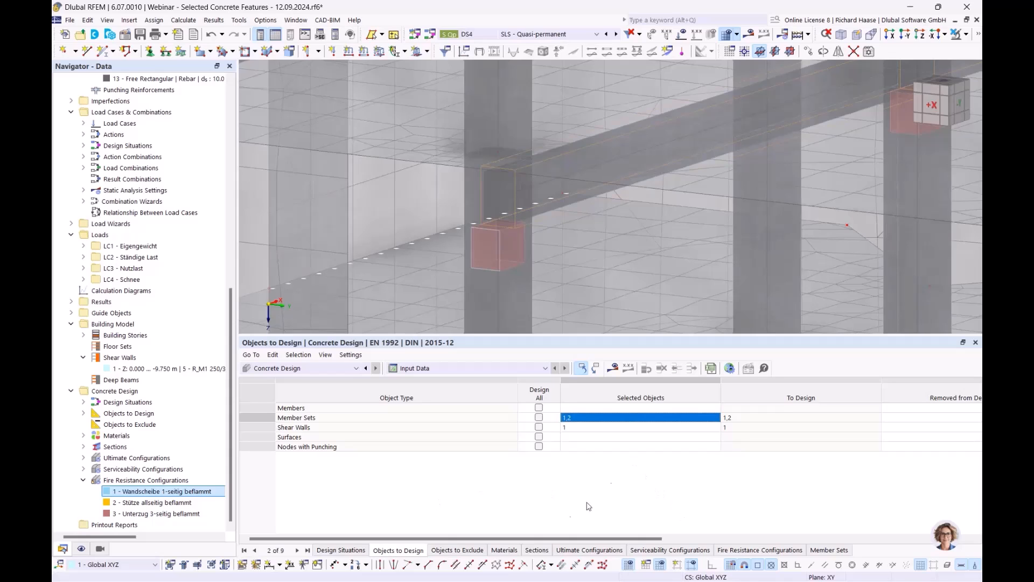
pyautogui.click(613, 371)
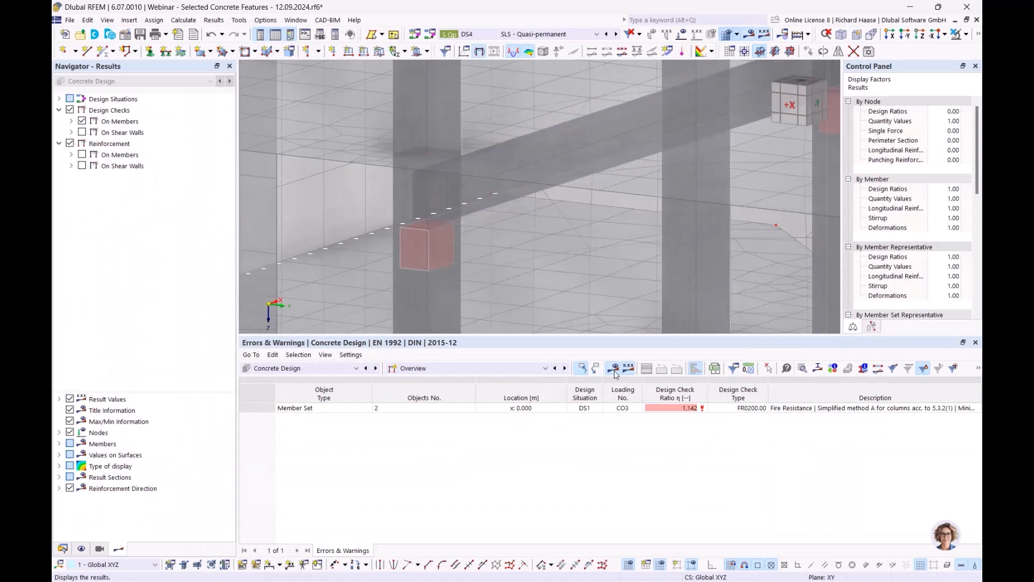
pyautogui.click(410, 368)
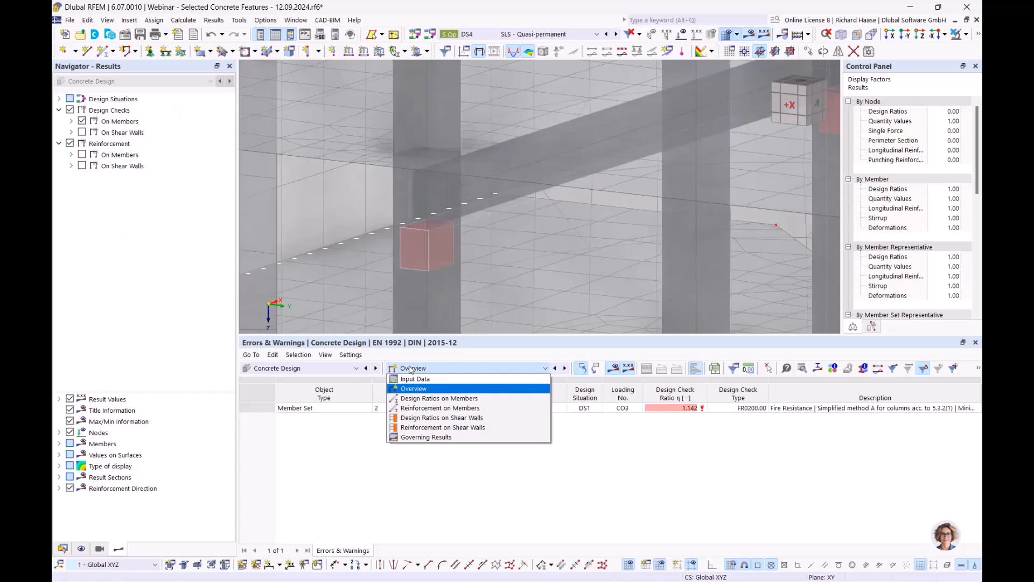
pyautogui.click(425, 399)
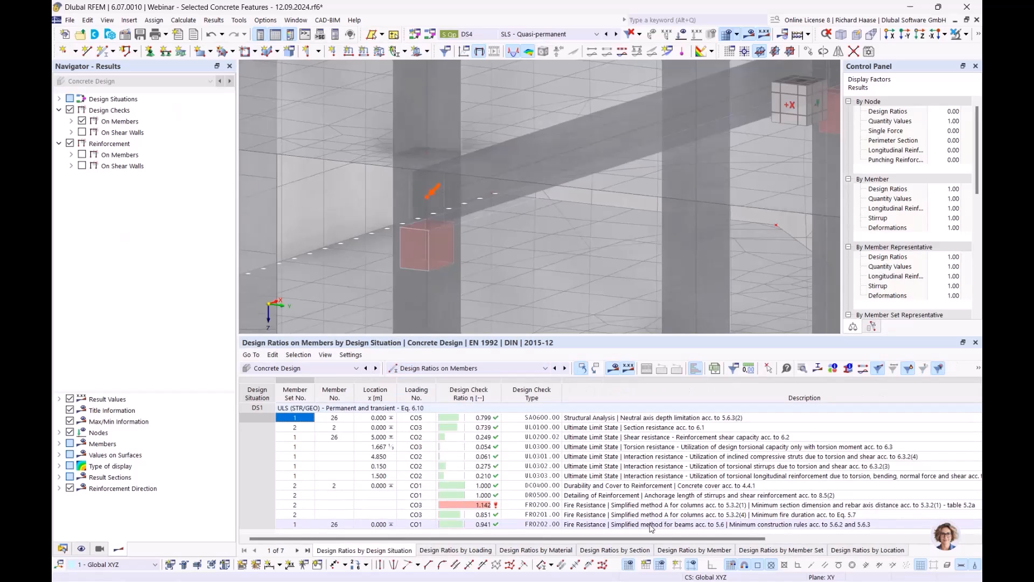
# Examine the recalculated FR0202 check of beam member 26 for its Table 5.6 required values, and close the check details
pyautogui.click(651, 525)
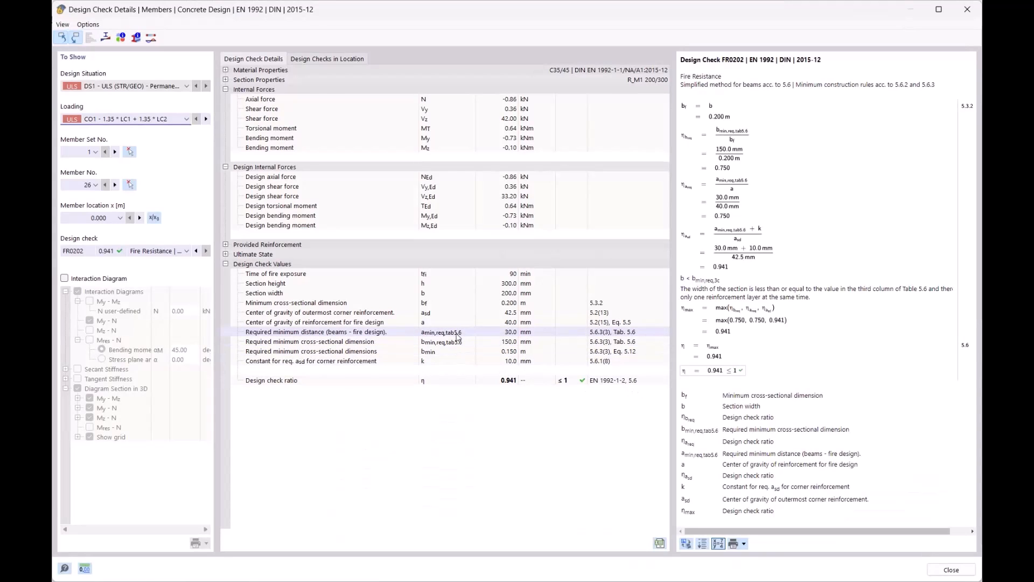
pyautogui.click(461, 334)
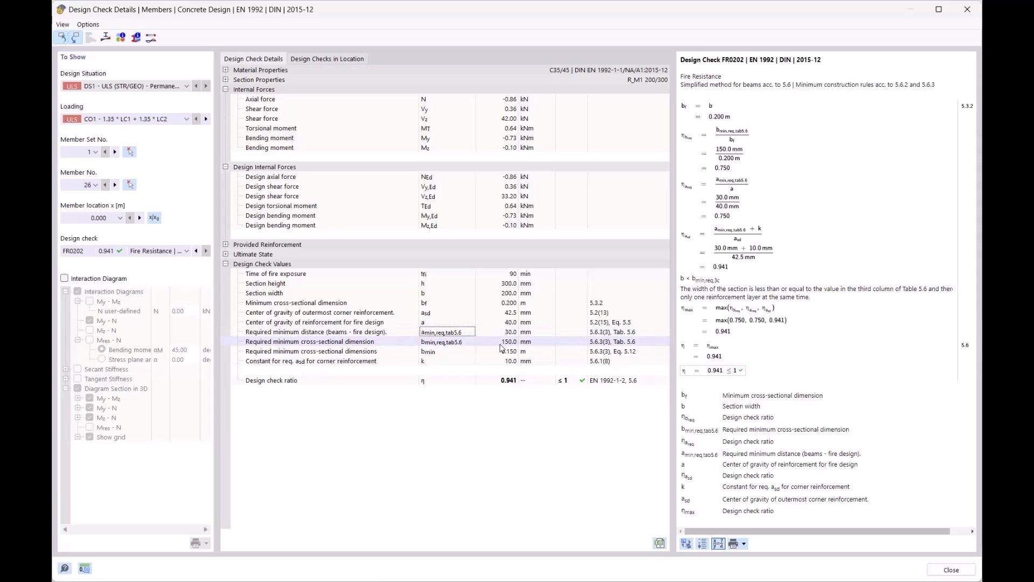
pyautogui.click(968, 9)
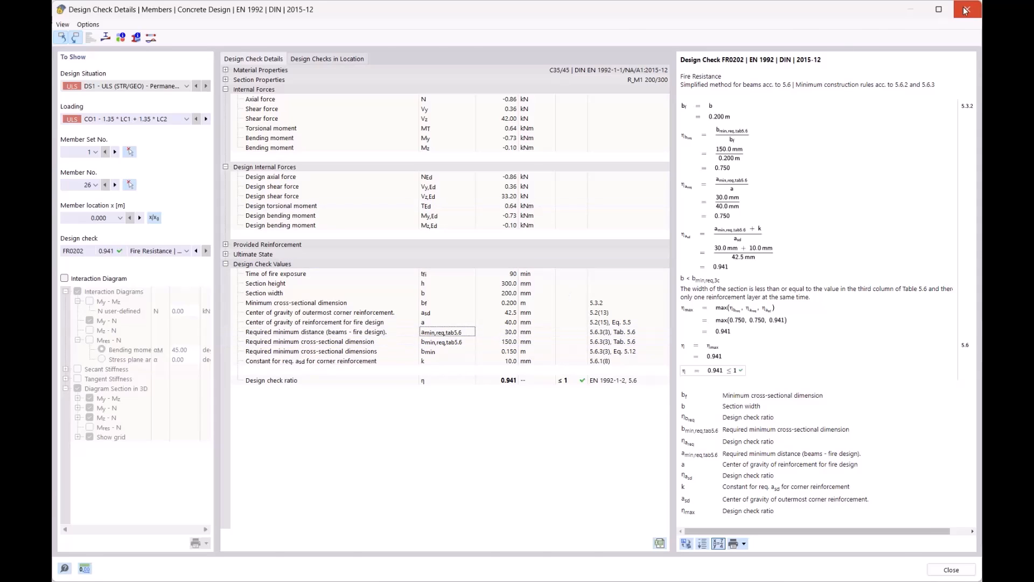
# Clear the member sets and shear walls from the concrete design's objects to design, accepting deletion of the existing results
pyautogui.scroll(-5, 493, 190)
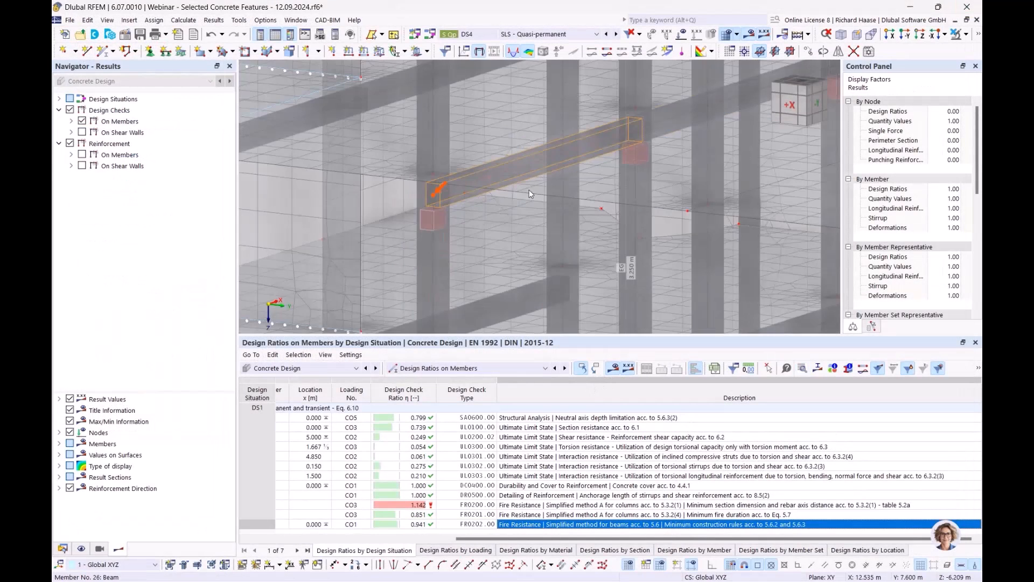
pyautogui.moveTo(557, 182); pyautogui.dragTo(529, 194, button='middle')
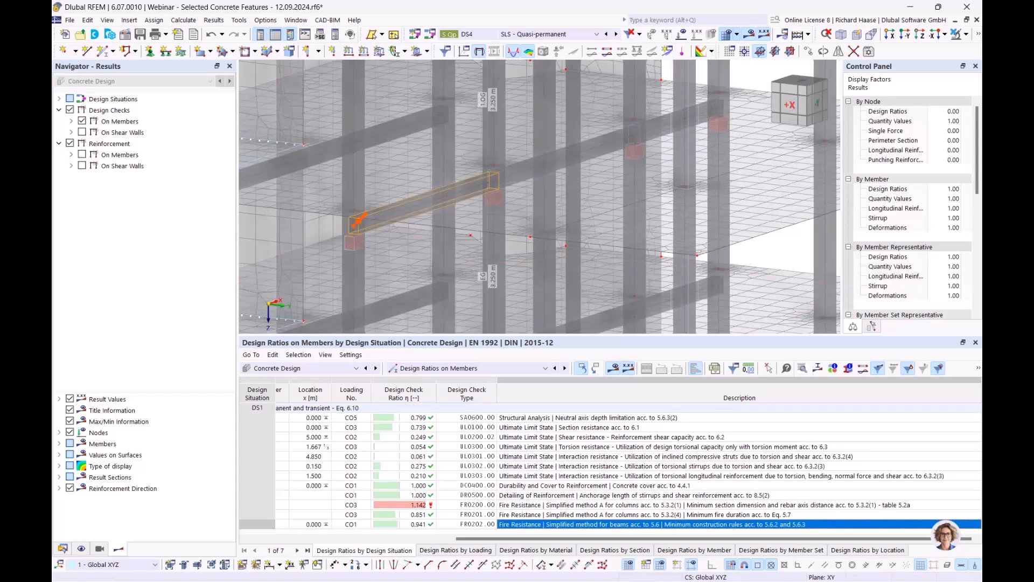
pyautogui.click(423, 369)
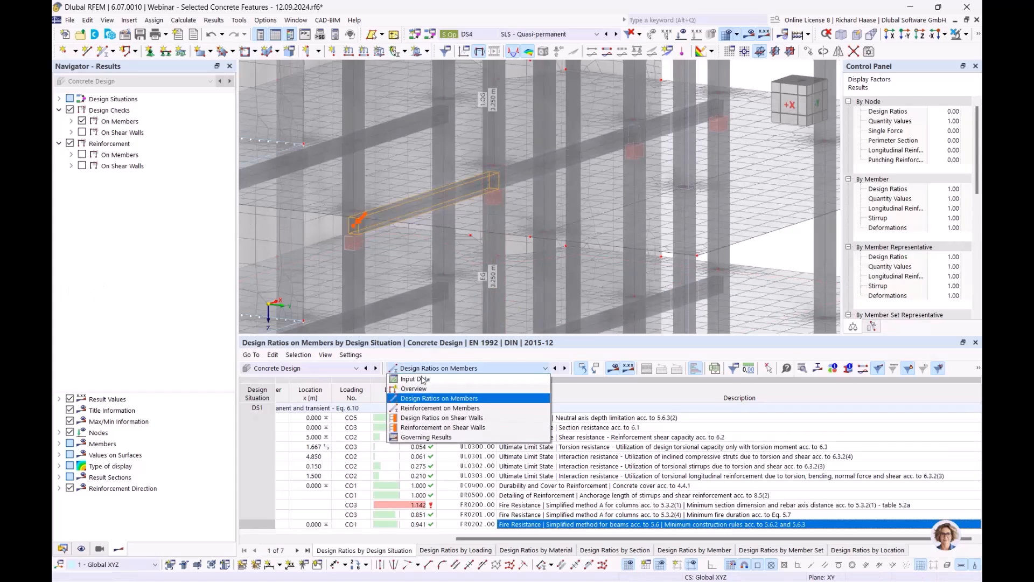
pyautogui.click(423, 379)
pyautogui.click(588, 418)
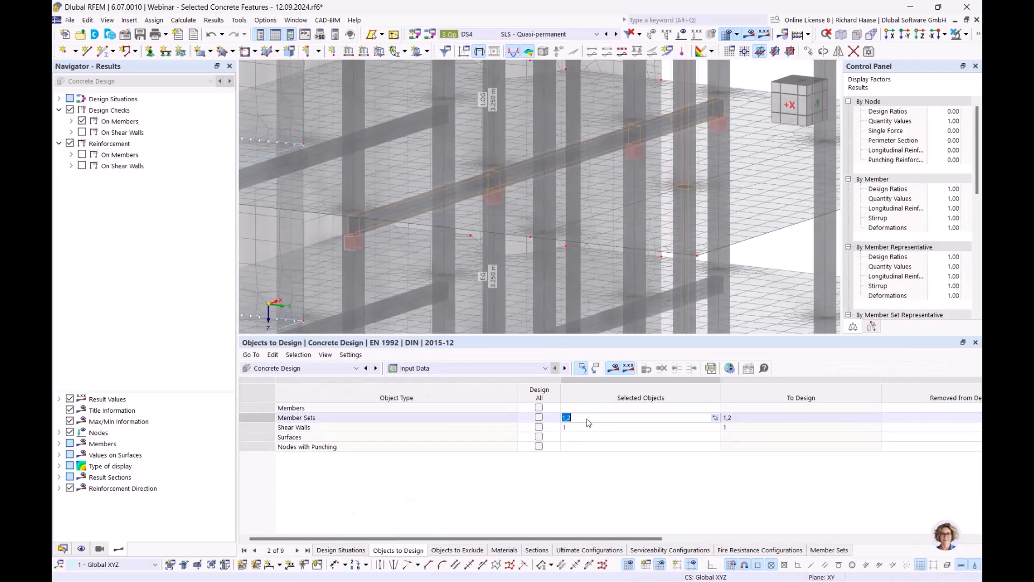
pyautogui.press('Delete')
pyautogui.press('Return')
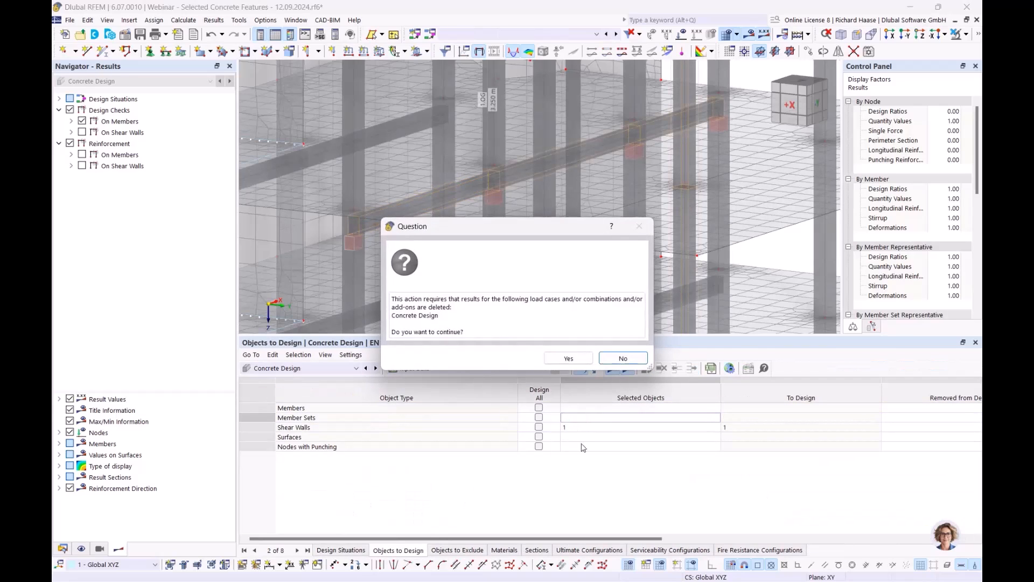
pyautogui.click(569, 358)
pyautogui.press('Delete')
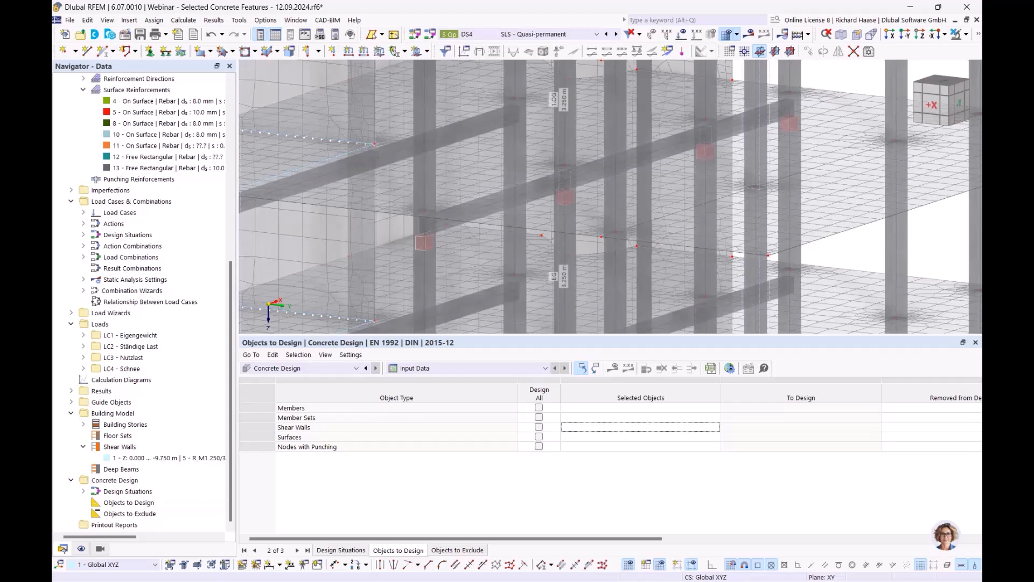
# Switch to the PowerPoint presentation, show it from the fire resistance slide through the punching shear reinforcement slide, and end the slide show
pyautogui.hotkey('alt', 'Tab')
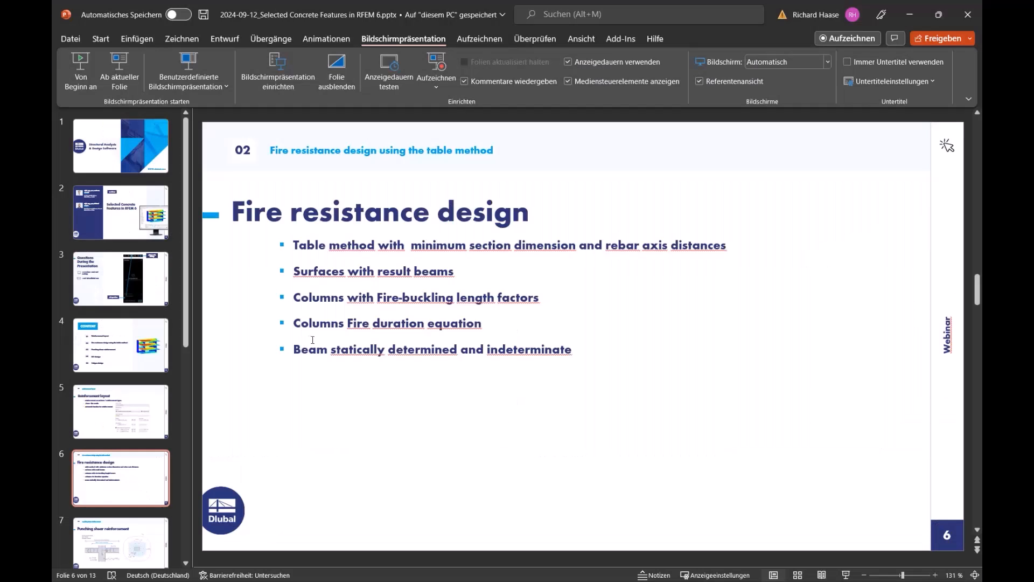
pyautogui.click(124, 67)
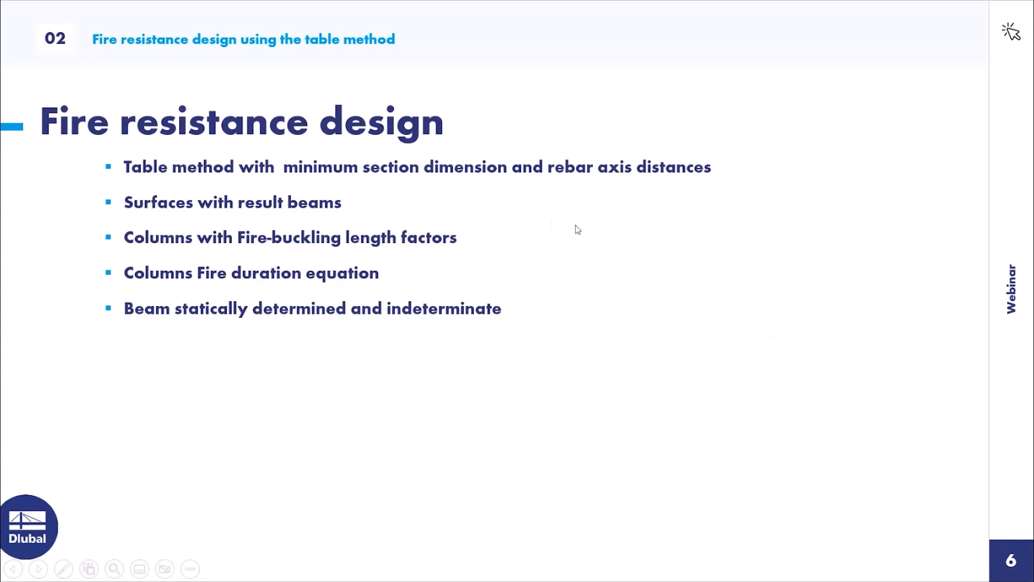
pyautogui.click(539, 222)
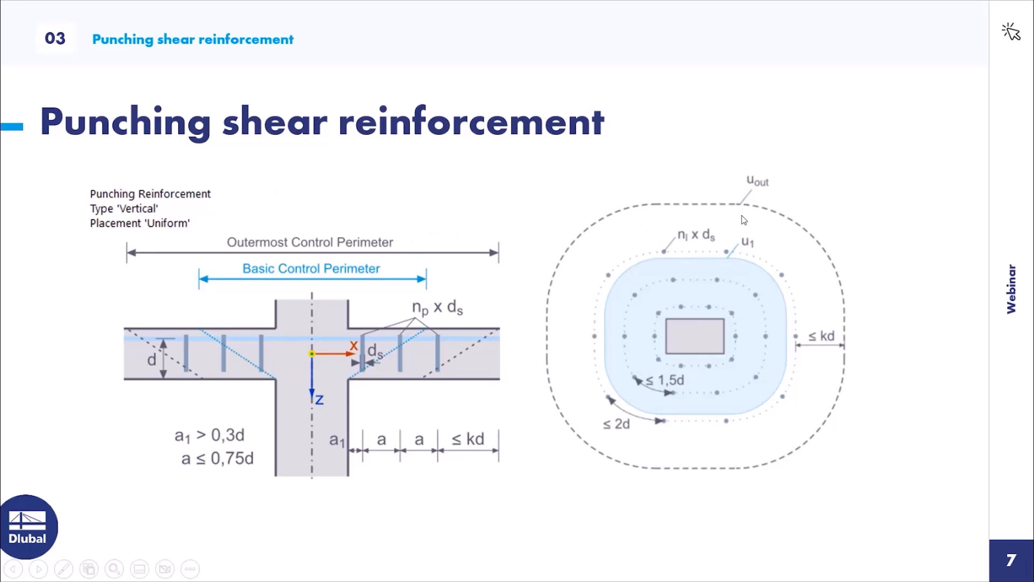
pyautogui.press('Escape')
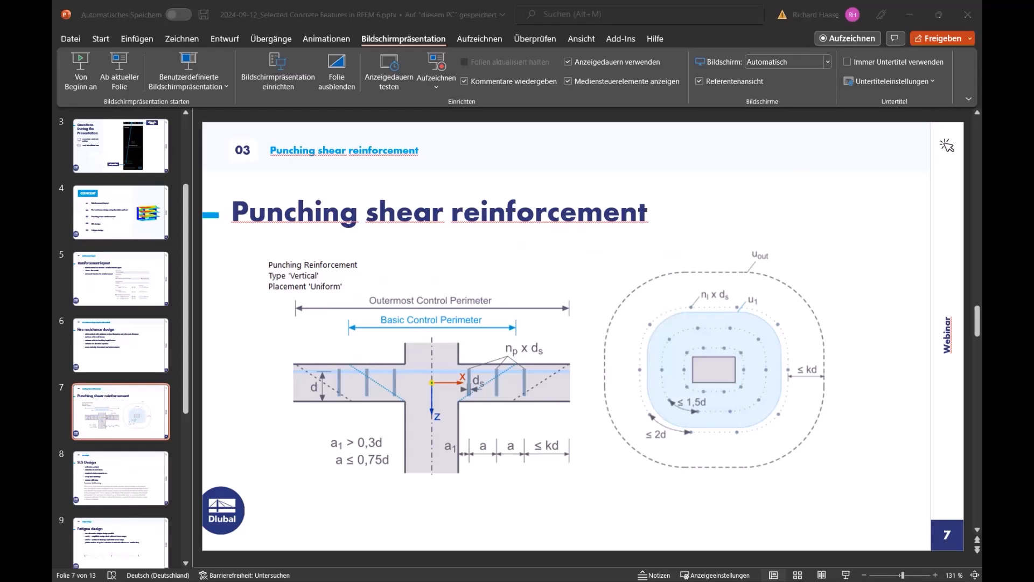
# Return to RFEM and set node 28 as the only node with punching to design
pyautogui.hotkey('alt', 'Tab')
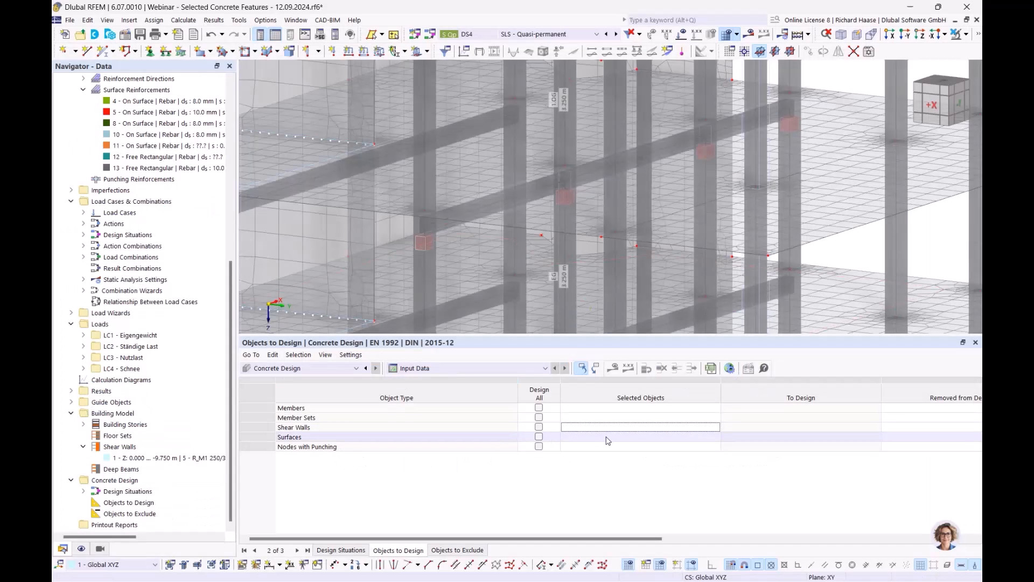
pyautogui.scroll(-6, 665, 262)
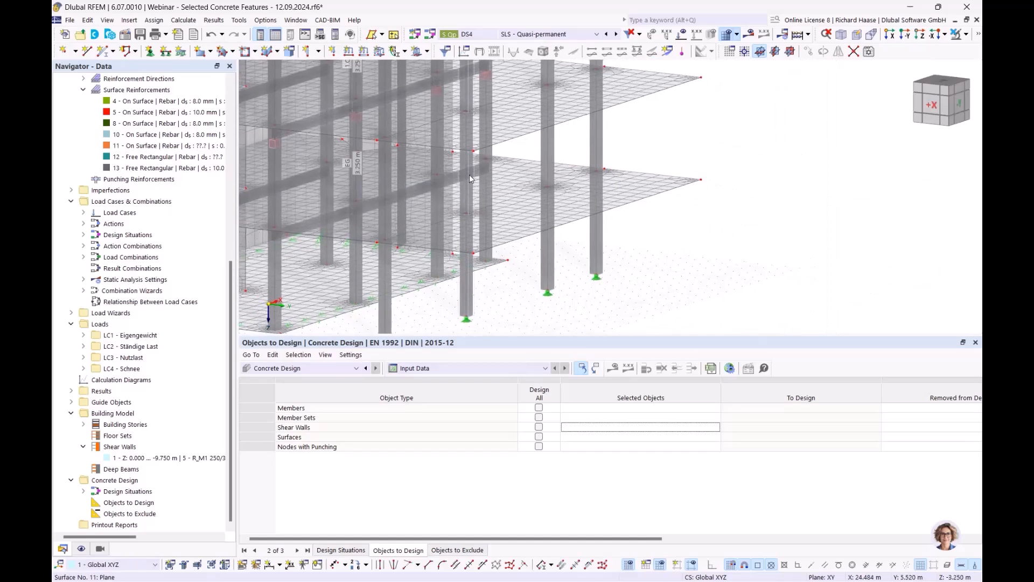
pyautogui.keyDown('ctrl'); pyautogui.moveTo(543, 205); pyautogui.dragTo(549, 218, button='middle'); pyautogui.keyUp('ctrl')
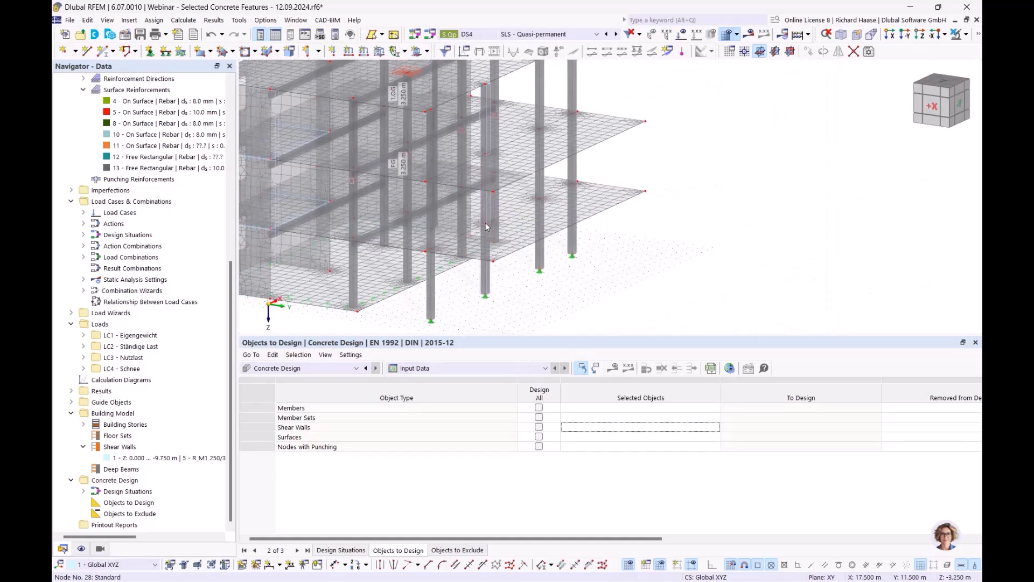
pyautogui.click(602, 448)
pyautogui.click(603, 452)
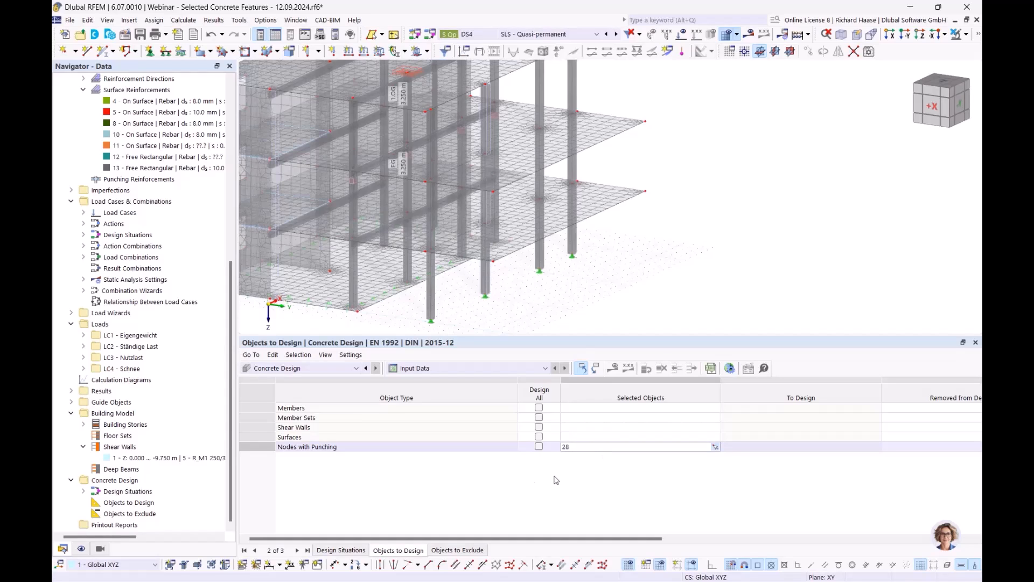
pyautogui.click(521, 487)
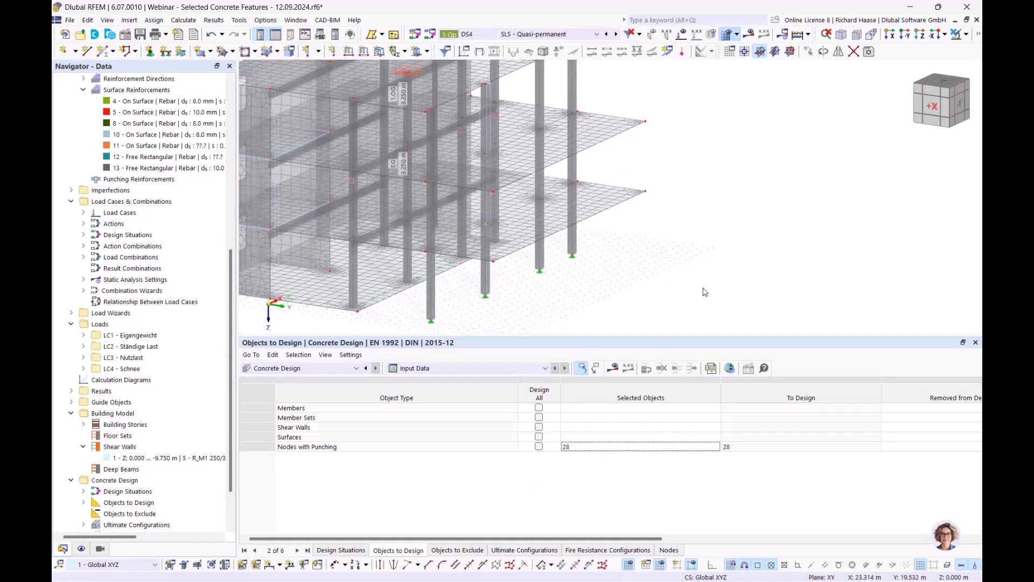
# Calculate the concrete design and display the table of design ratios on nodes
pyautogui.moveTo(708, 291); pyautogui.dragTo(669, 294, button='middle')
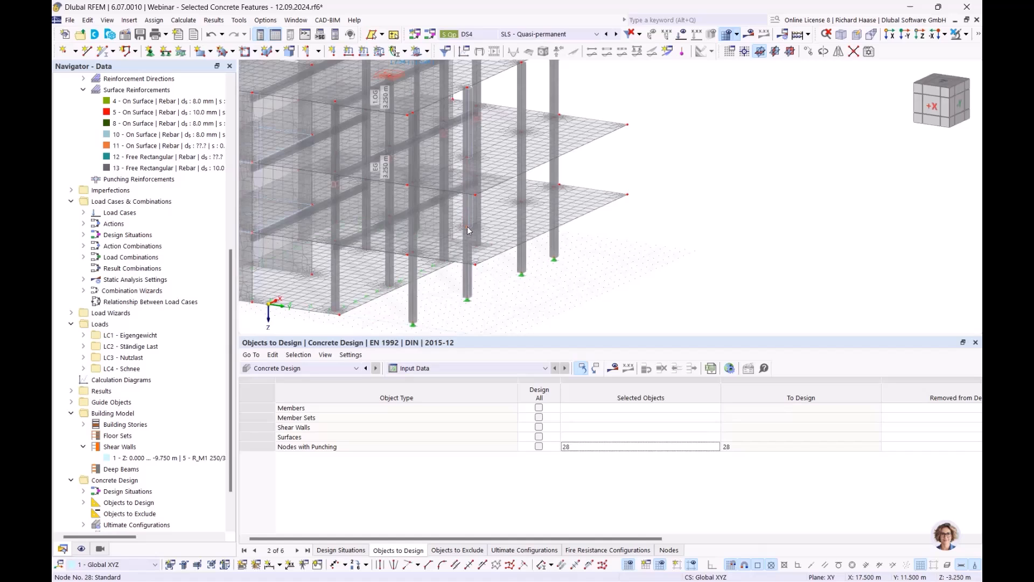
pyautogui.click(616, 369)
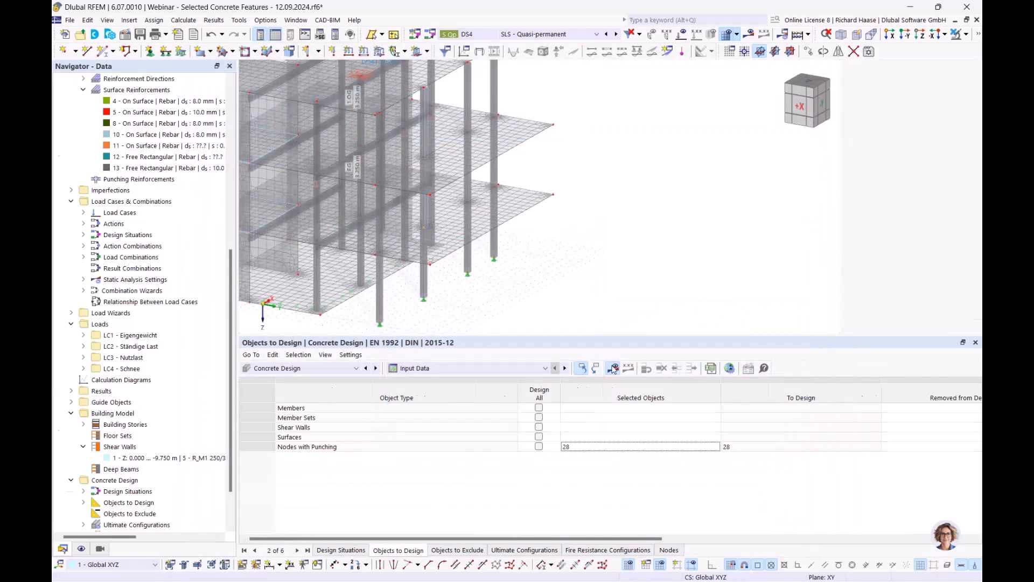
pyautogui.click(431, 368)
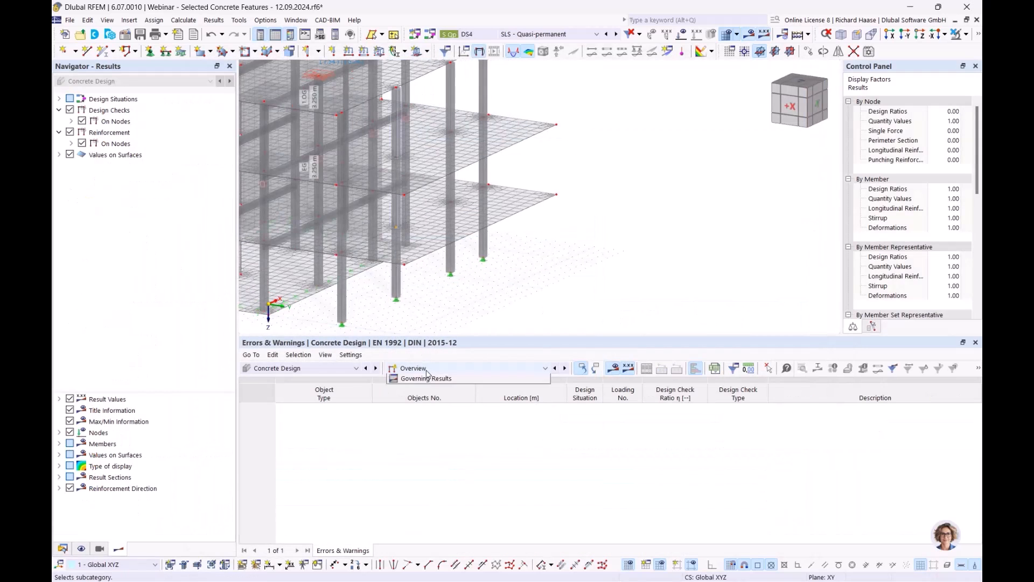
pyautogui.click(435, 399)
pyautogui.moveTo(560, 274); pyautogui.dragTo(635, 319, button='middle')
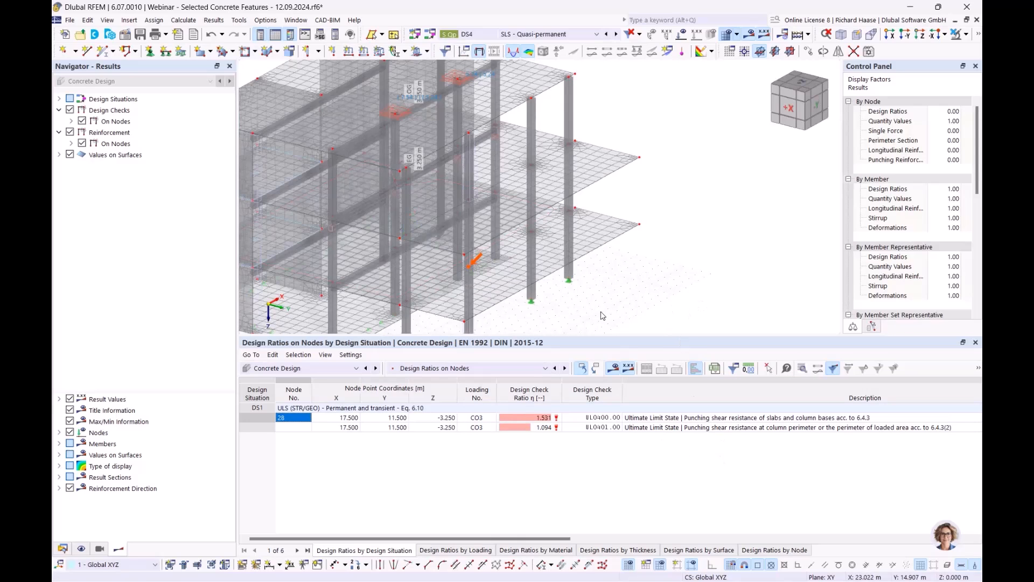
pyautogui.keyDown('ctrl'); pyautogui.moveTo(602, 312); pyautogui.dragTo(623, 324, button='middle'); pyautogui.keyUp('ctrl')
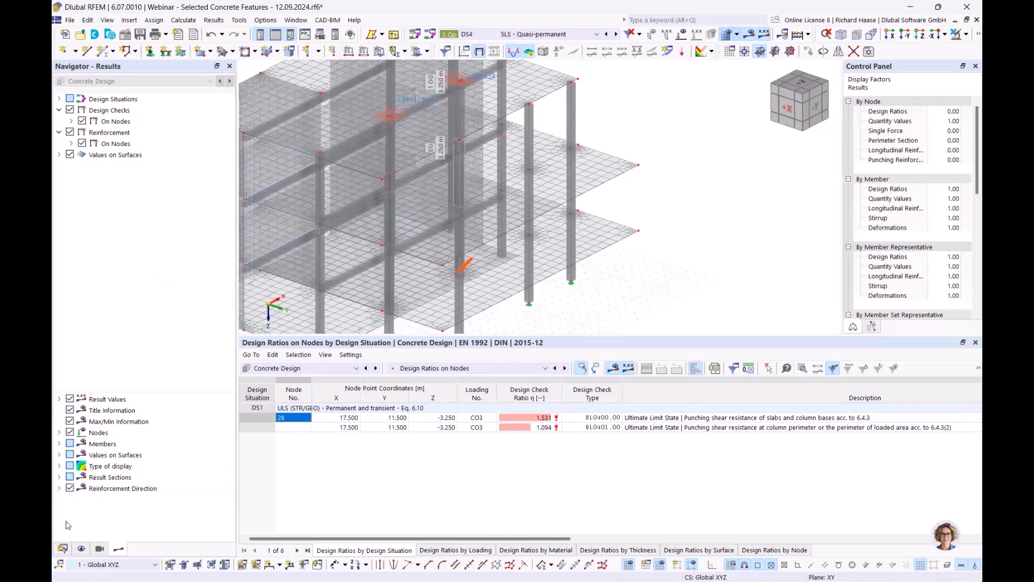
pyautogui.click(63, 549)
pyautogui.scroll(2, 92, 253)
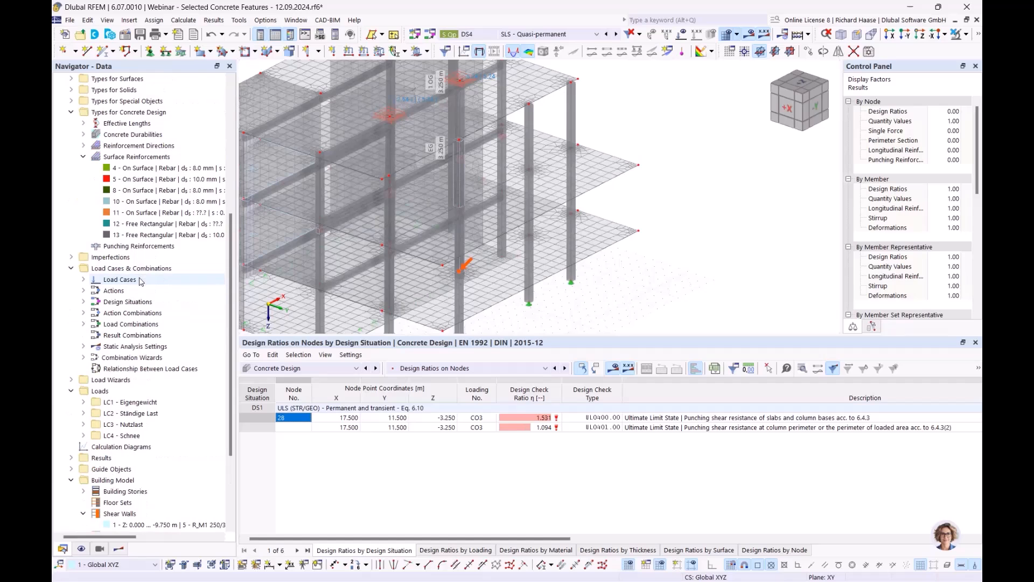
pyautogui.rightClick(137, 157)
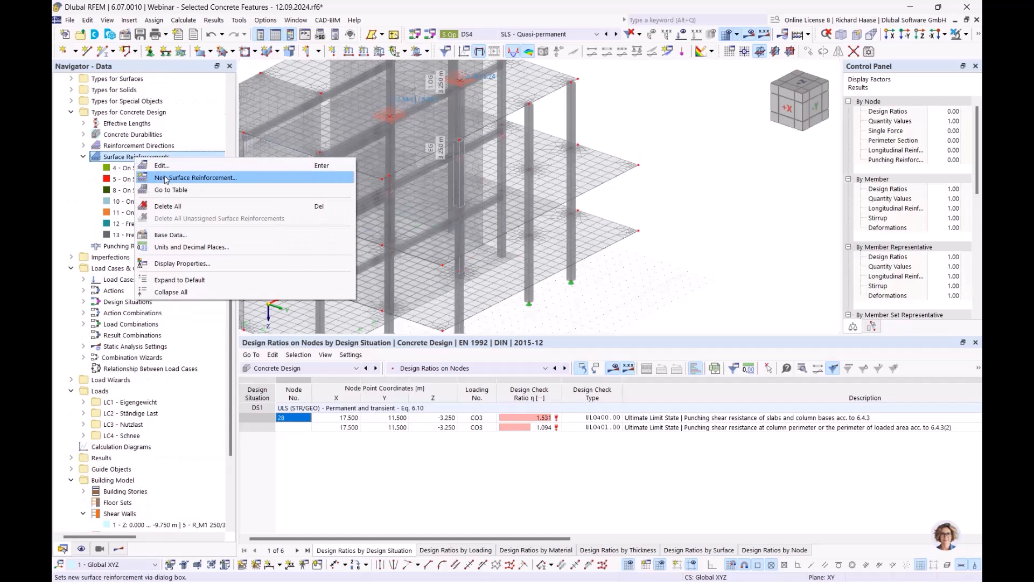
pyautogui.click(166, 178)
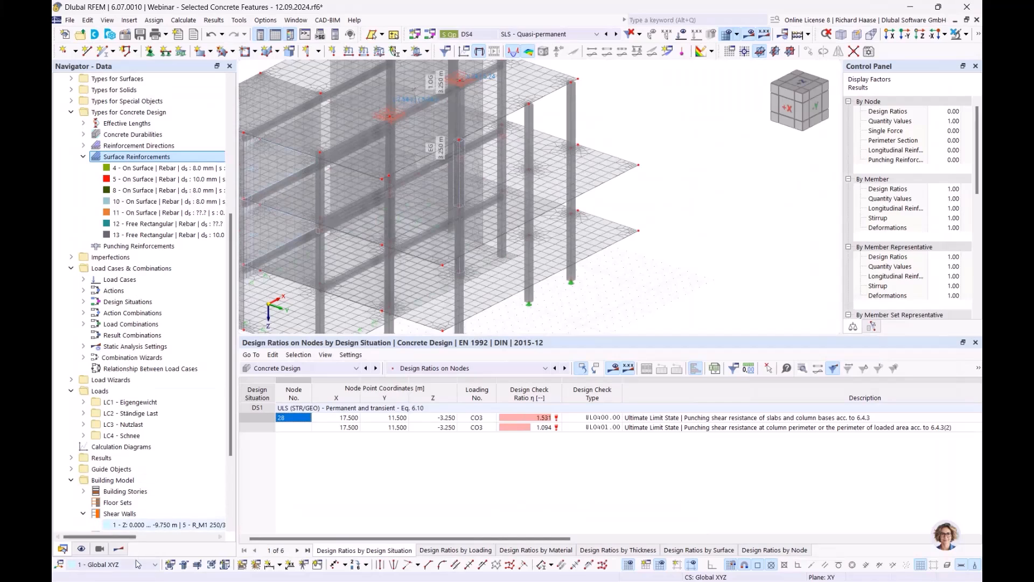
# Display the required longitudinal top reinforcement at the punching node in direction 1 and in direction 2, and examine it closely
pyautogui.click(120, 549)
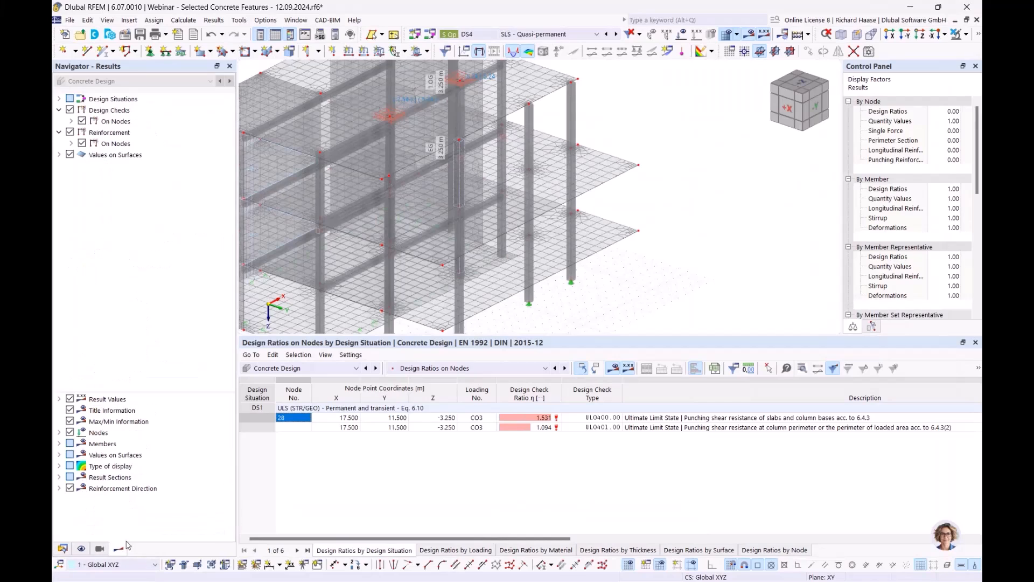
pyautogui.click(72, 143)
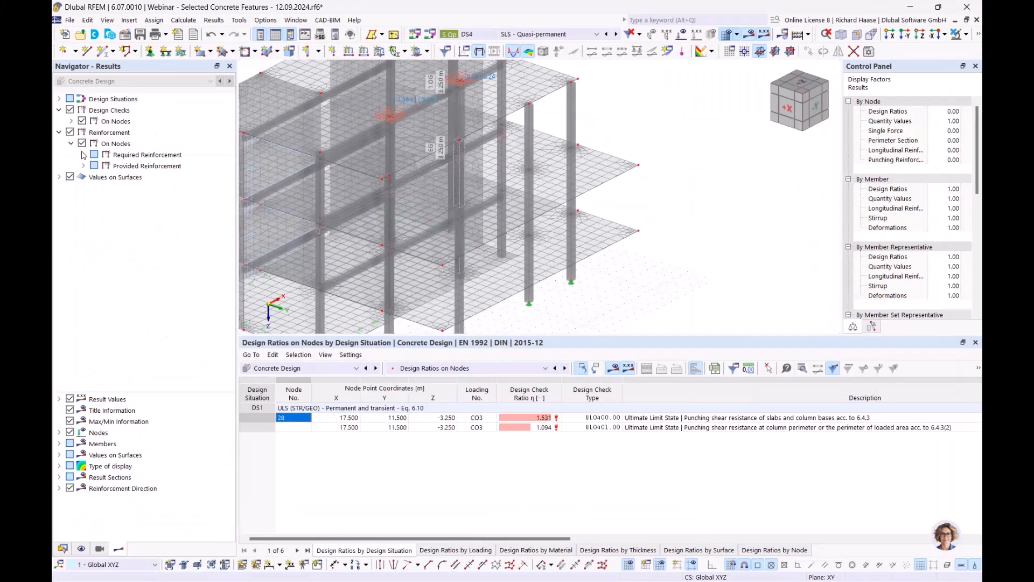
pyautogui.click(84, 155)
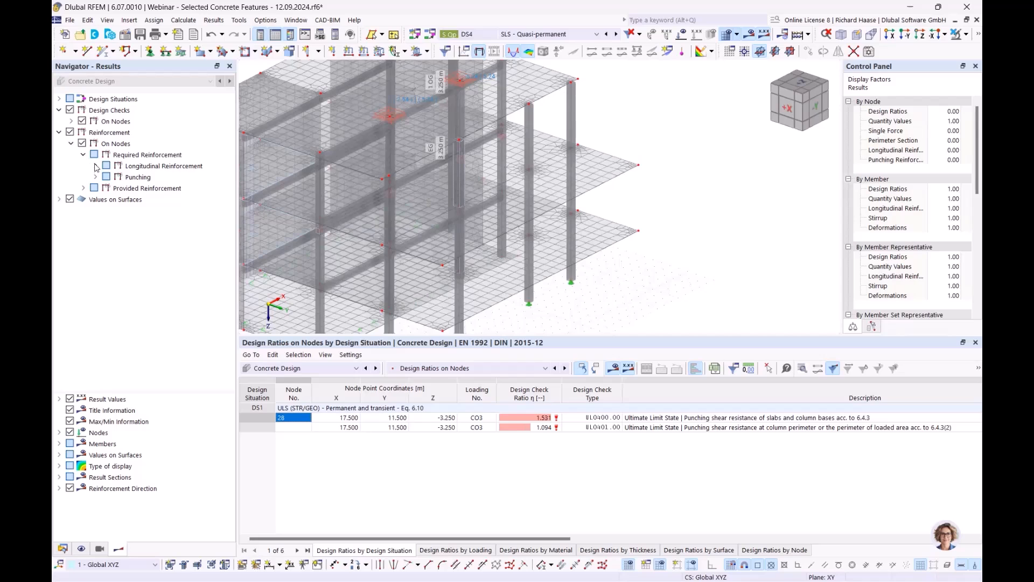
pyautogui.click(95, 166)
pyautogui.click(118, 177)
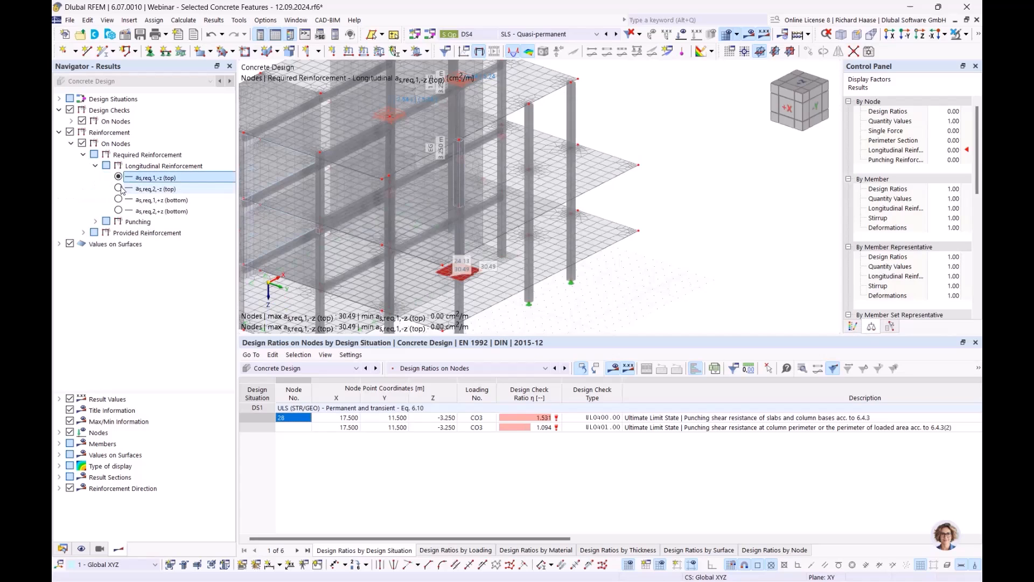
pyautogui.click(118, 188)
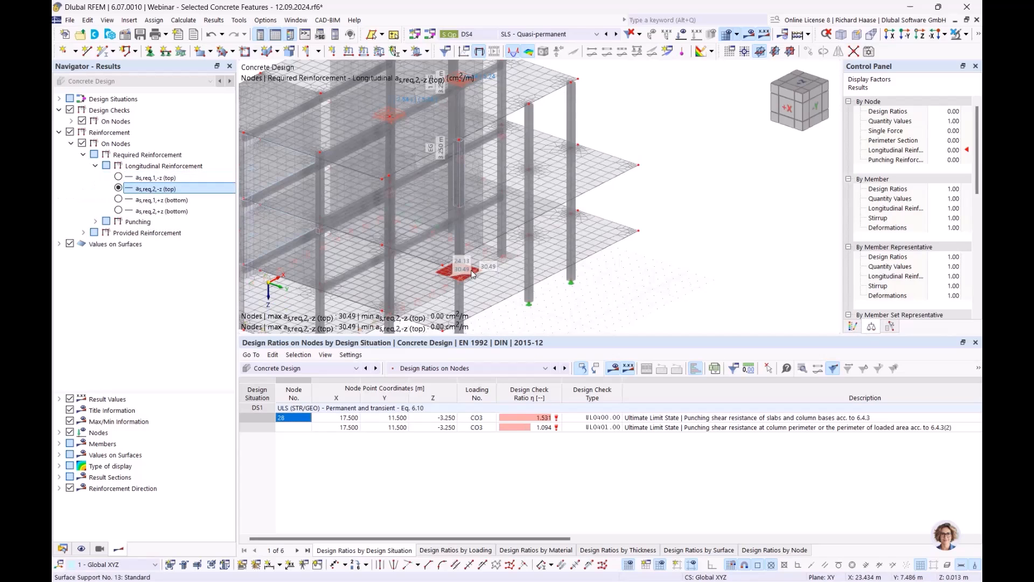
pyautogui.scroll(5, 456, 280)
pyautogui.scroll(2, 456, 280)
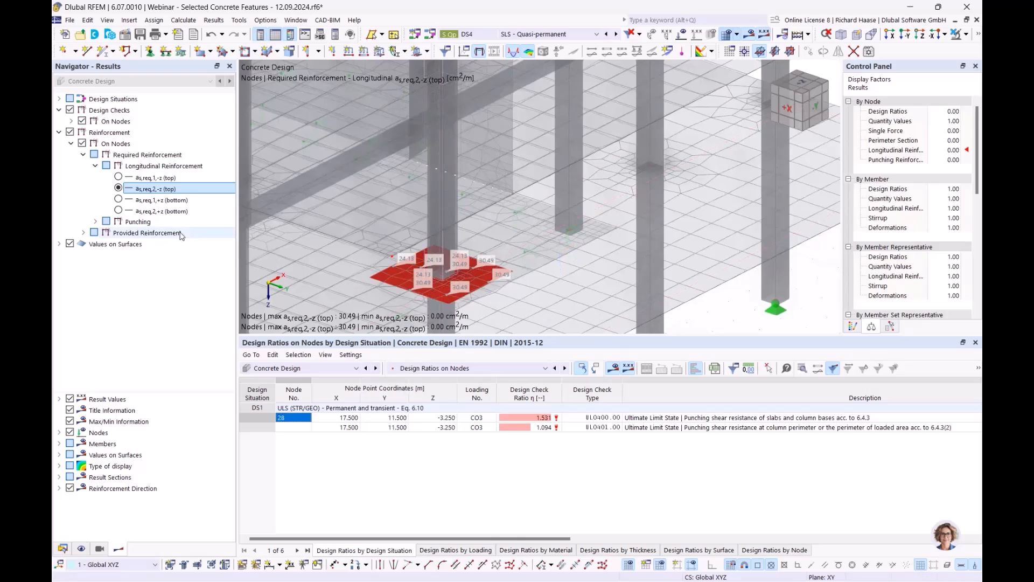
pyautogui.scroll(-3, 454, 292)
# Create a new surface reinforcement of type Rebar and set its bar diameter to 20 mm
pyautogui.click(63, 548)
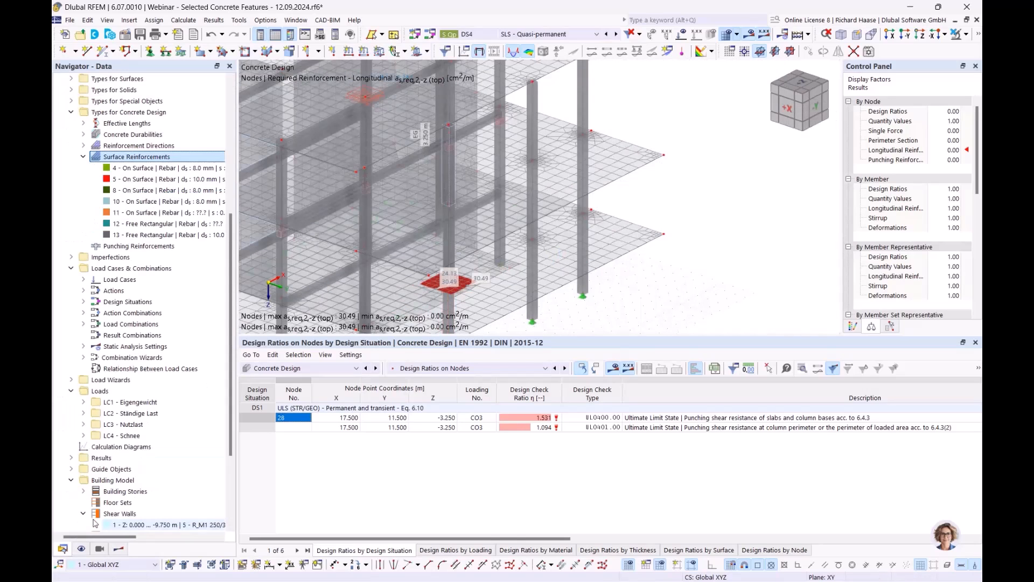
pyautogui.rightClick(157, 159)
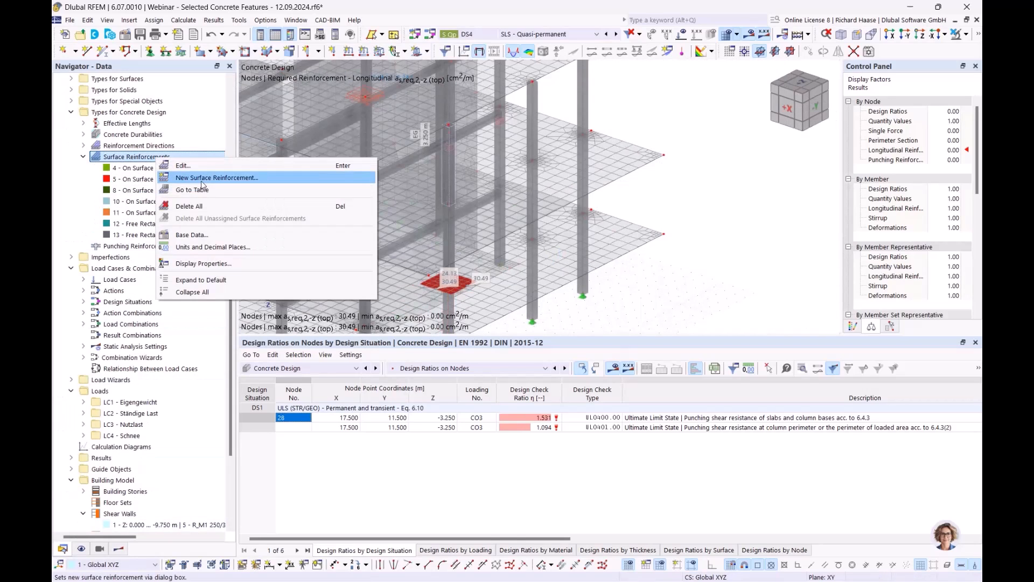
pyautogui.click(203, 179)
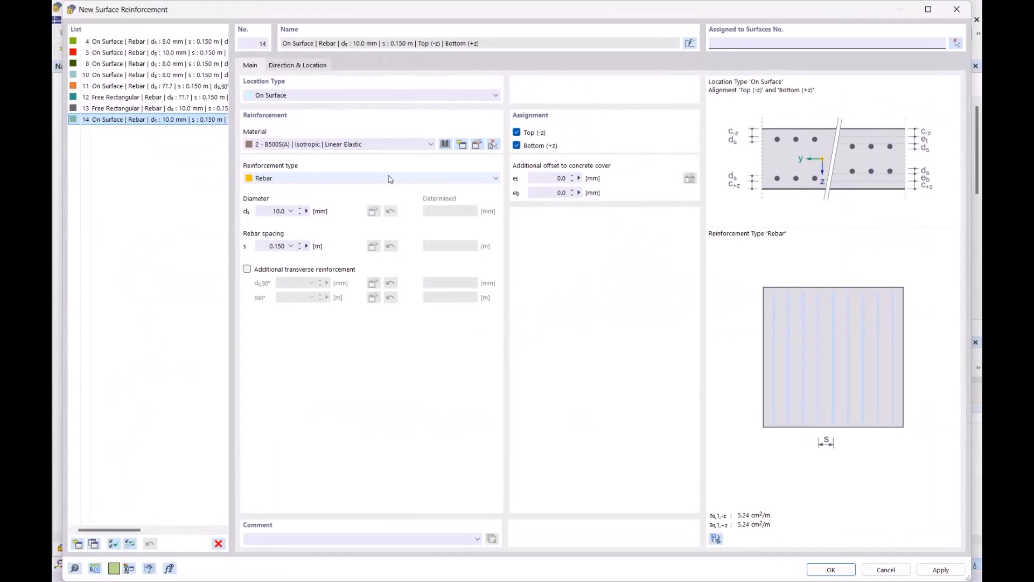
pyautogui.click(268, 211)
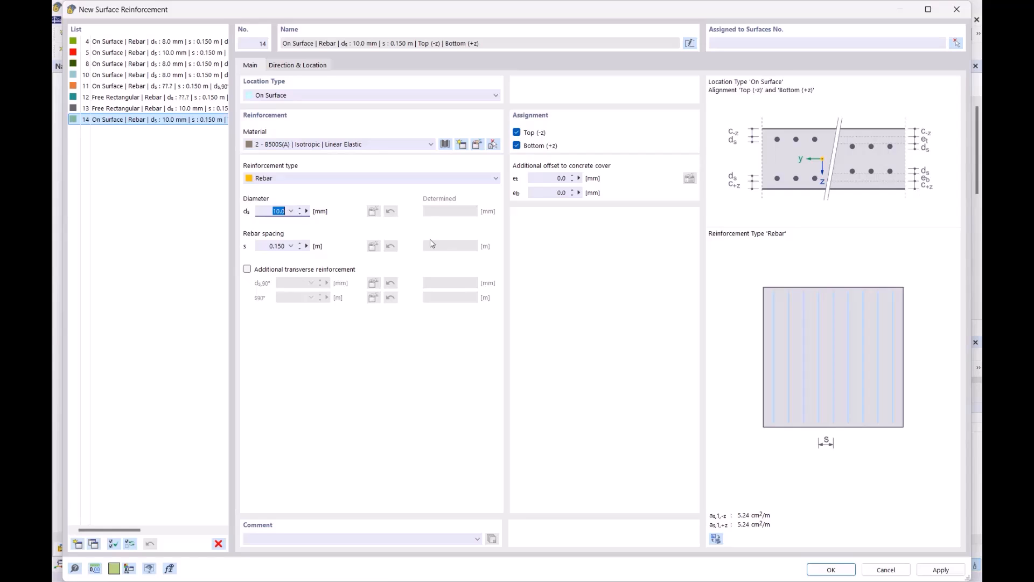
pyautogui.write('20')
pyautogui.click(273, 245)
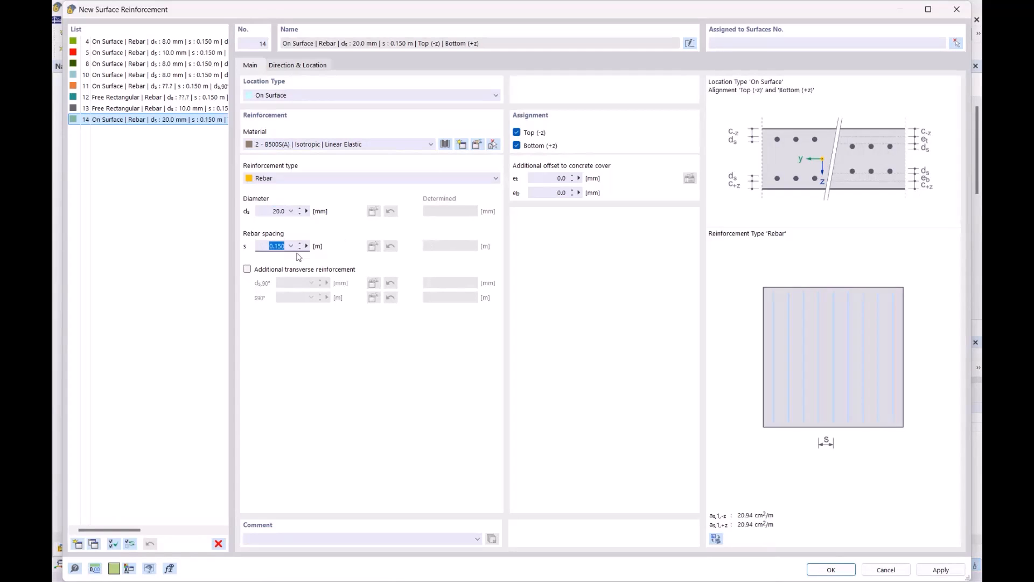
# Add transverse reinforcement with a 20 mm bar diameter and make the reinforcement's location type Free Rectangular
pyautogui.click(247, 269)
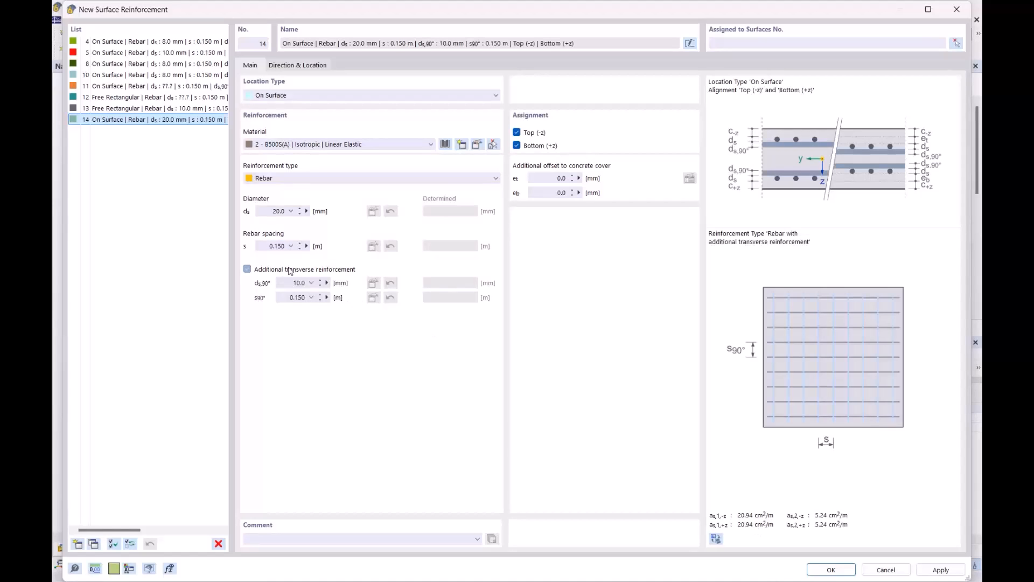
pyautogui.click(298, 283)
pyautogui.write('20')
pyautogui.click(296, 296)
pyautogui.click(277, 94)
pyautogui.click(279, 117)
# Define the reinforcement rectangle by its center and sides, 2.5 m by 2.5 m, centered on node 28, and accept the new reinforcement
pyautogui.click(307, 66)
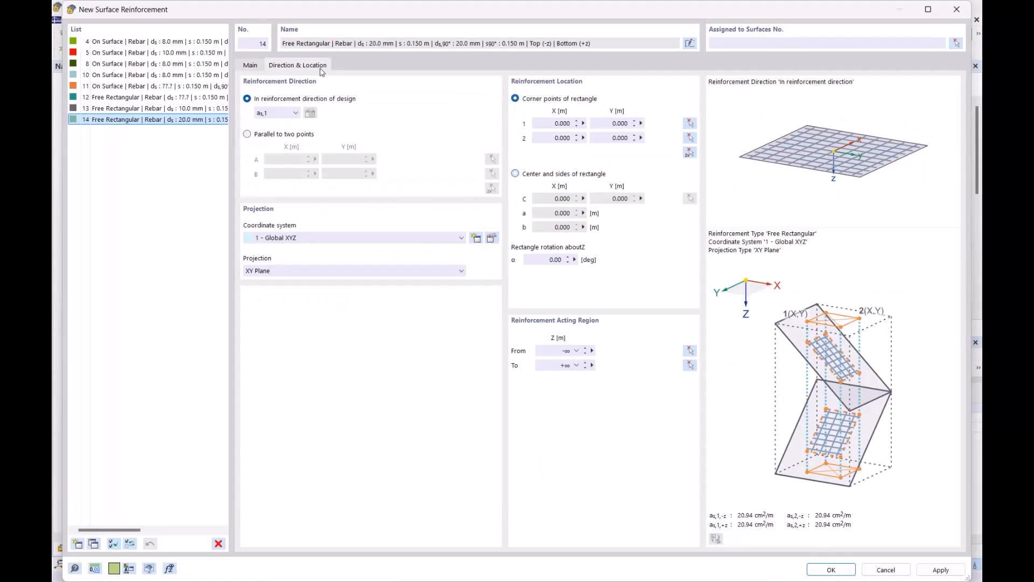
pyautogui.click(552, 176)
pyautogui.click(560, 213)
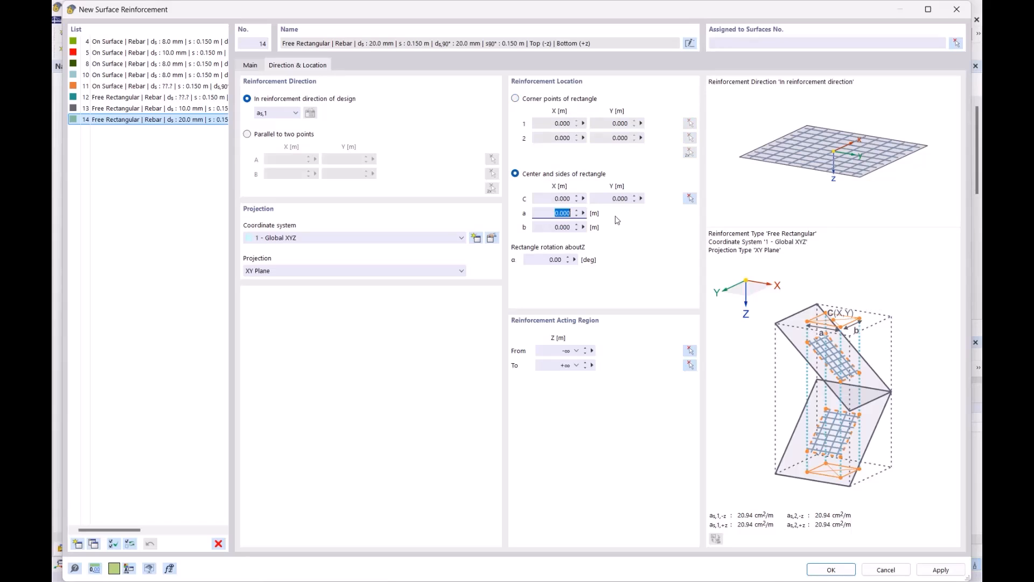
pyautogui.write('2,5')
pyautogui.press('Tab')
pyautogui.write('2,5')
pyautogui.click(553, 198)
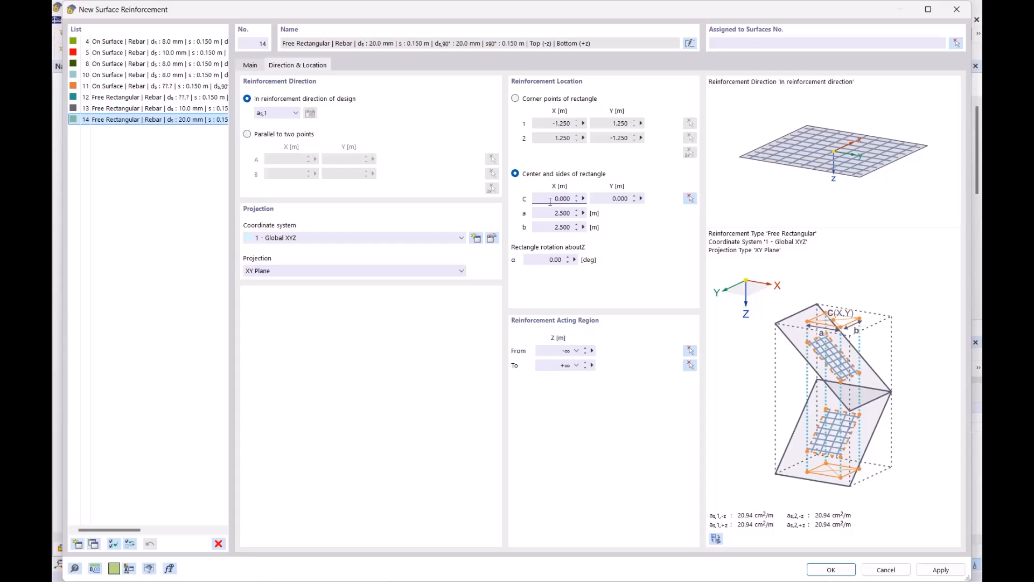
pyautogui.click(690, 198)
pyautogui.scroll(3, 510, 281)
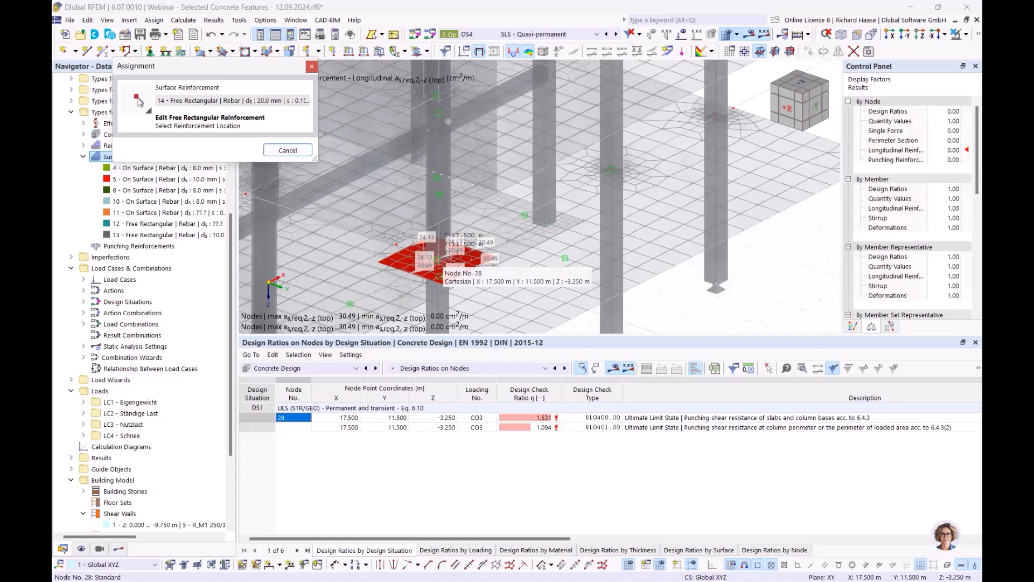
pyautogui.click(438, 275)
pyautogui.click(828, 571)
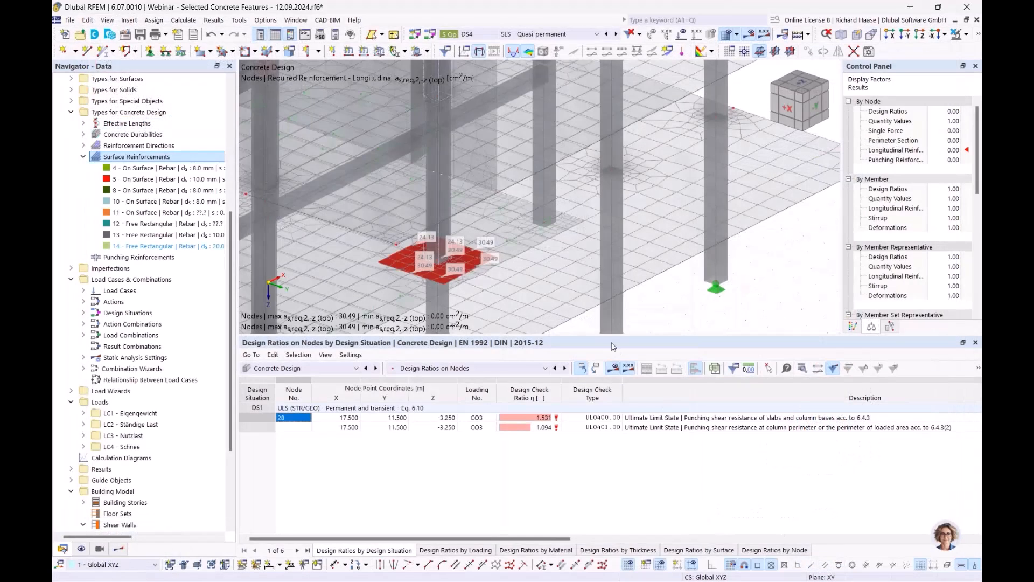
# Assign free rectangular surface reinforcement 14 to surface 26 and accept the deletion of the existing concrete design results
pyautogui.scroll(-2, 527, 291)
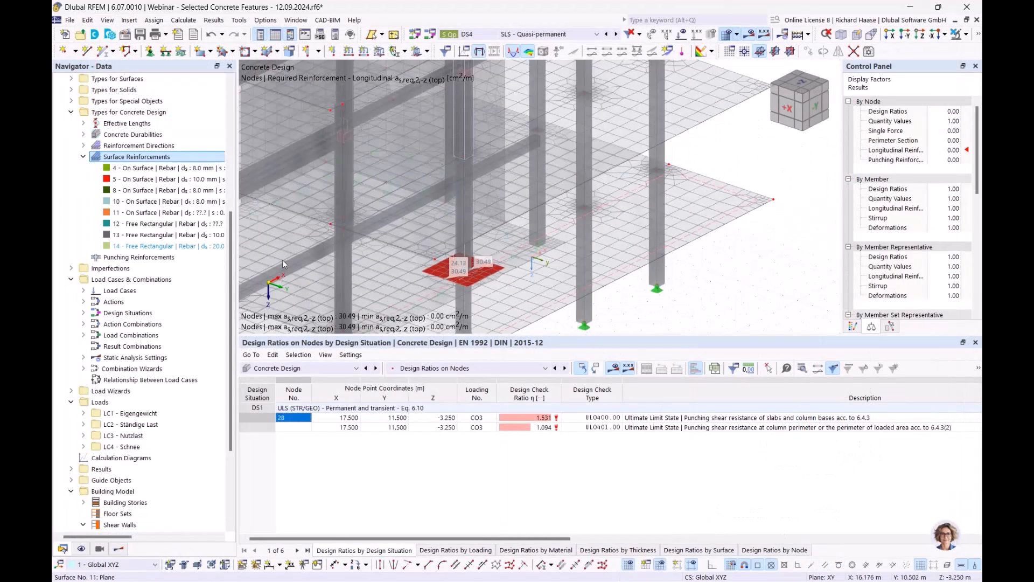
pyautogui.doubleClick(201, 246)
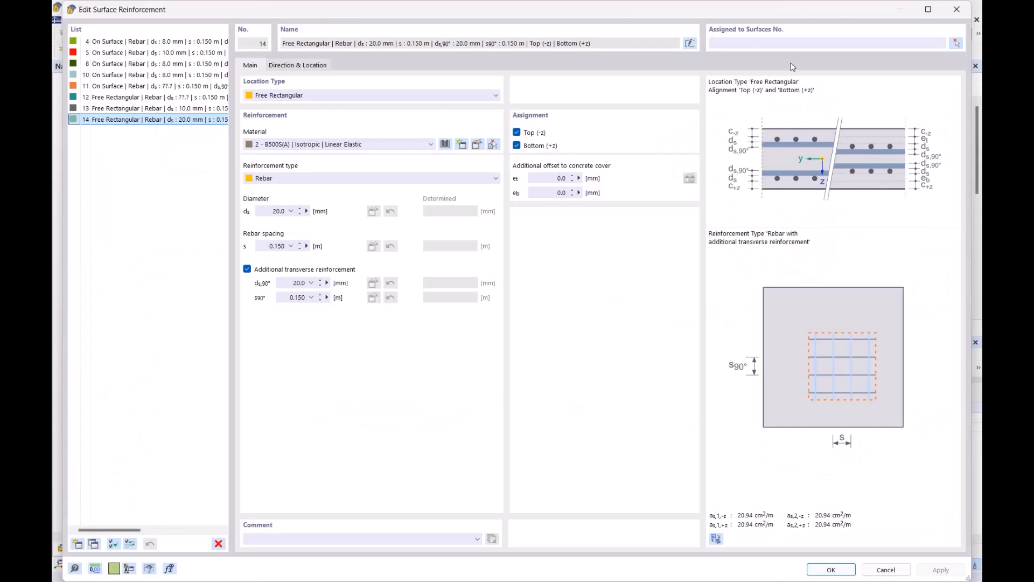
pyautogui.click(957, 43)
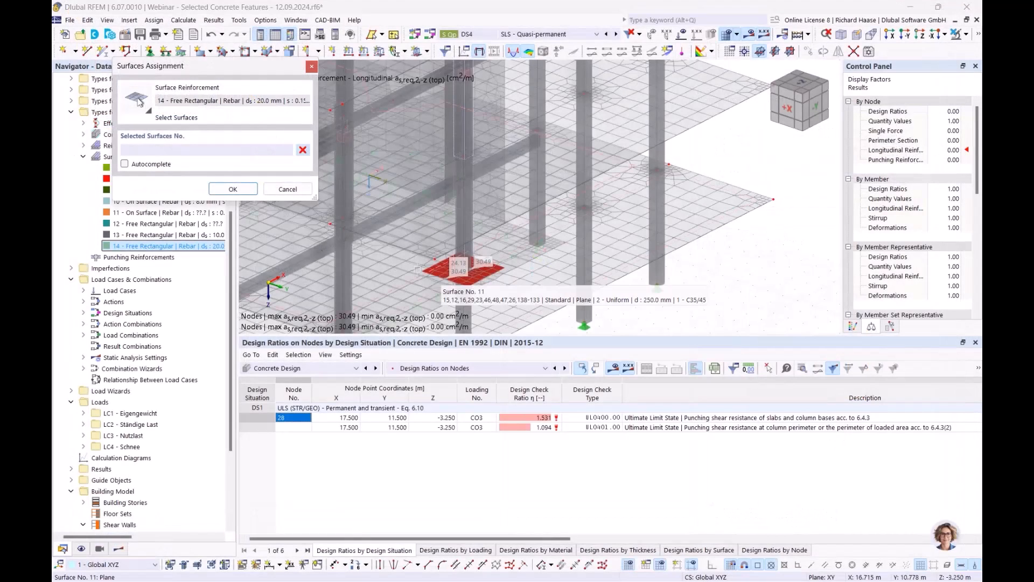
pyautogui.keyDown('ctrl'); pyautogui.moveTo(560, 289); pyautogui.dragTo(579, 250, button='middle'); pyautogui.keyUp('ctrl')
pyautogui.click(515, 236)
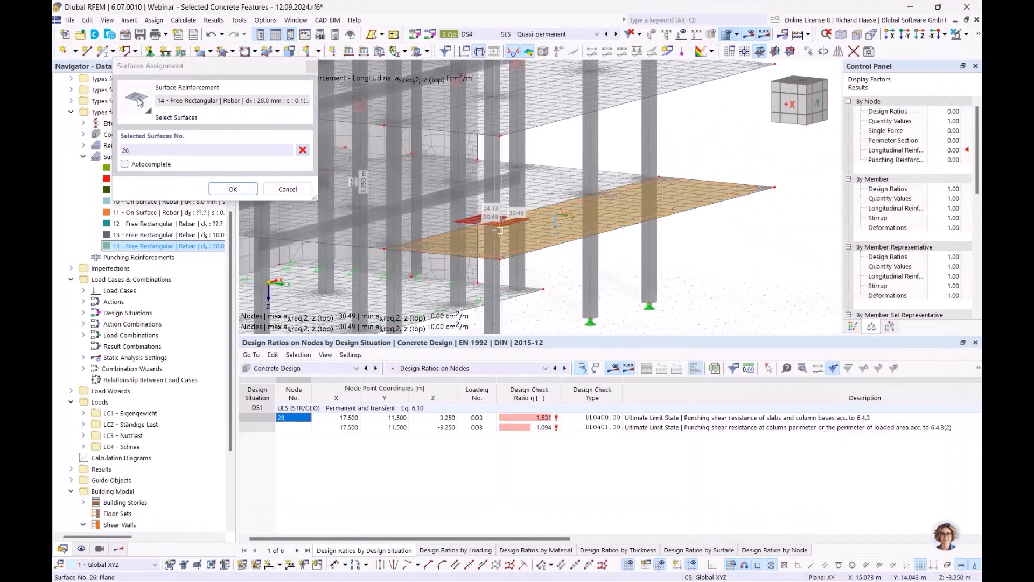
pyautogui.click(235, 190)
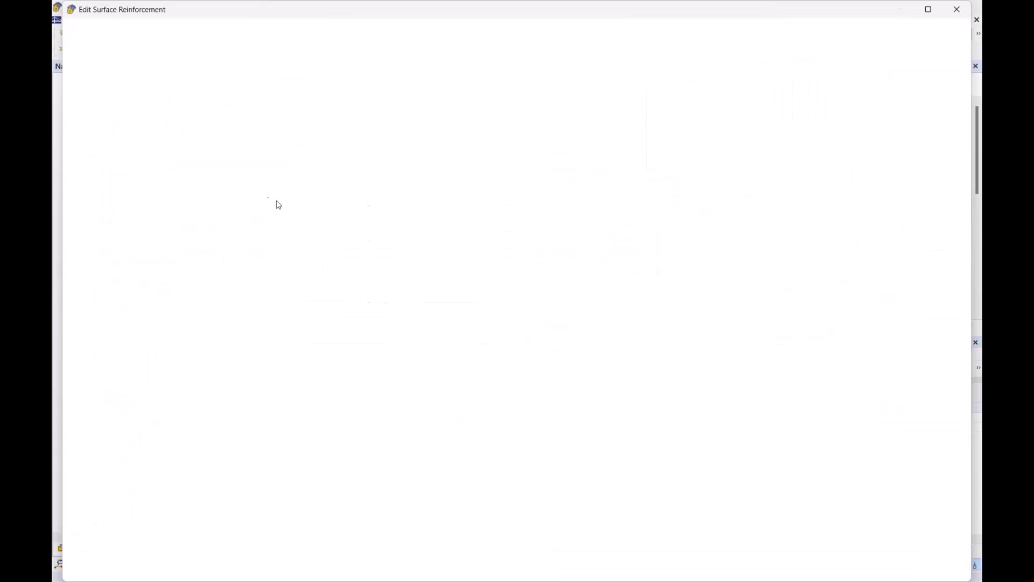
pyautogui.click(832, 570)
pyautogui.click(555, 358)
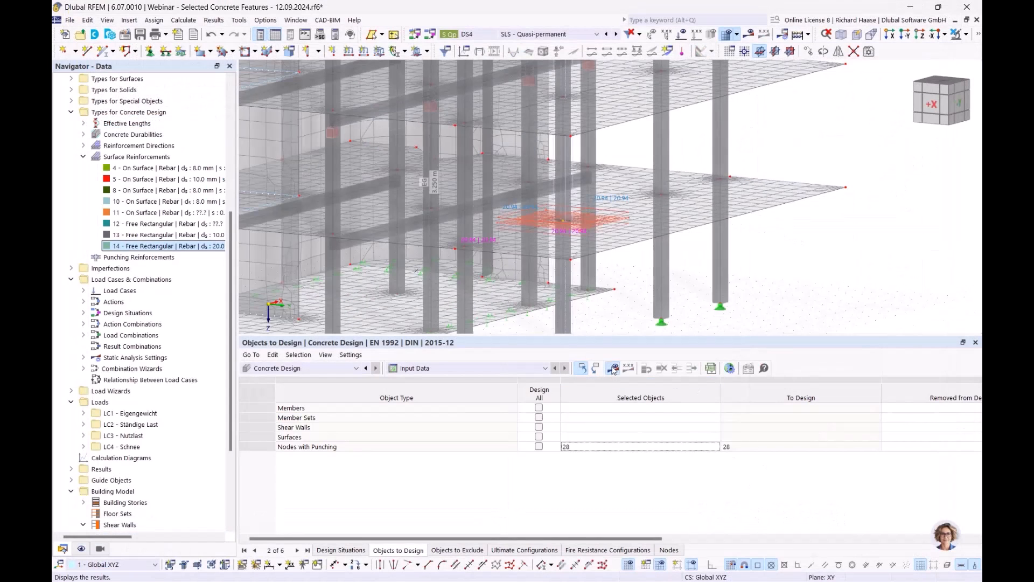
# Recalculate the concrete design and examine the required longitudinal top reinforcement in direction 1 at node 28
pyautogui.click(613, 368)
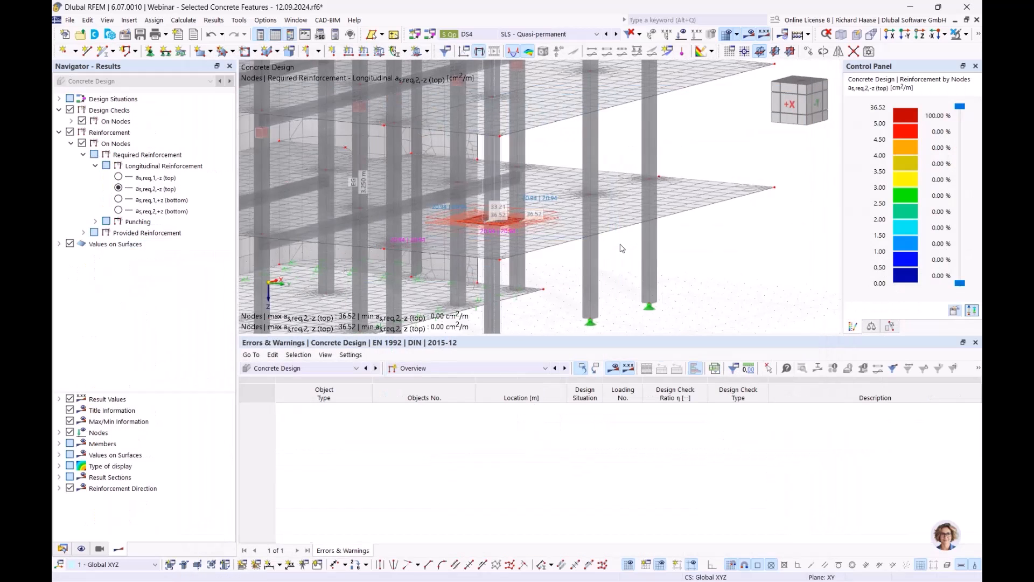
pyautogui.keyDown('ctrl'); pyautogui.moveTo(610, 257); pyautogui.dragTo(579, 295, button='middle'); pyautogui.keyUp('ctrl')
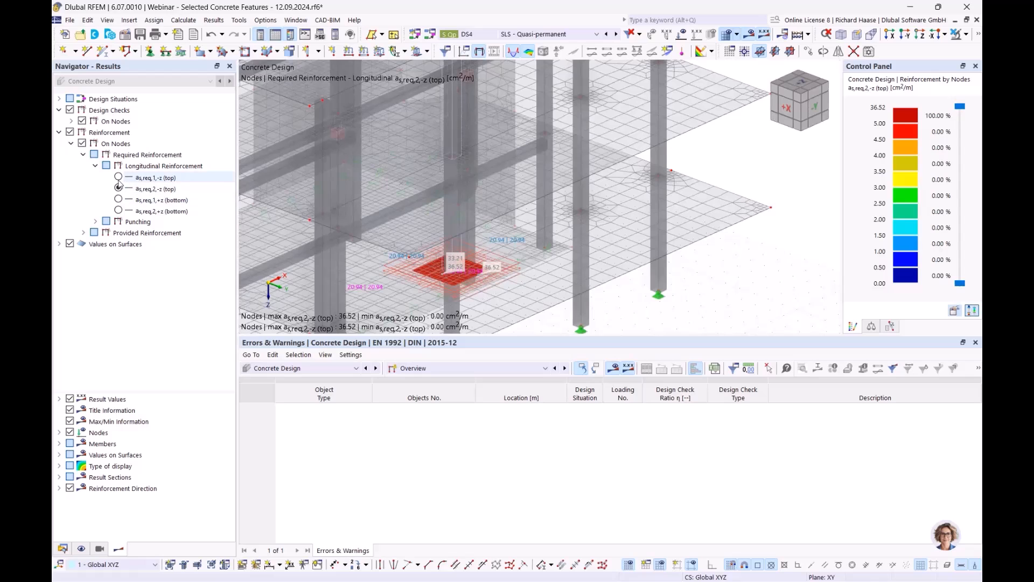
pyautogui.scroll(3, 493, 300)
pyautogui.moveTo(489, 289); pyautogui.dragTo(502, 261, button='middle')
pyautogui.click(118, 178)
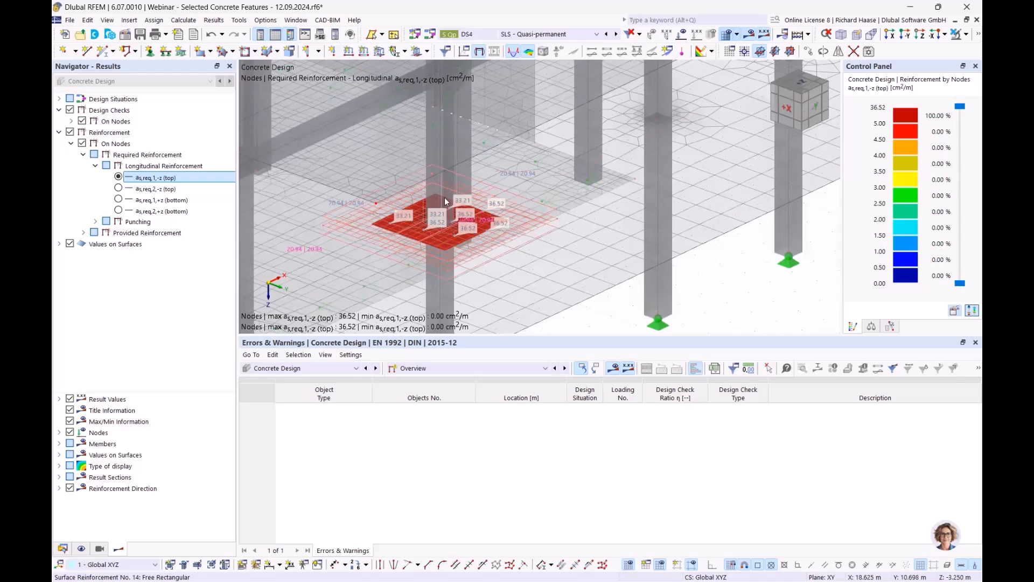
pyautogui.moveTo(465, 183)
pyautogui.moveTo(512, 215)
# Display the required punching reinforcement at node 28, then check the slab punching shear resistance in the table of design ratios on nodes
pyautogui.click(96, 222)
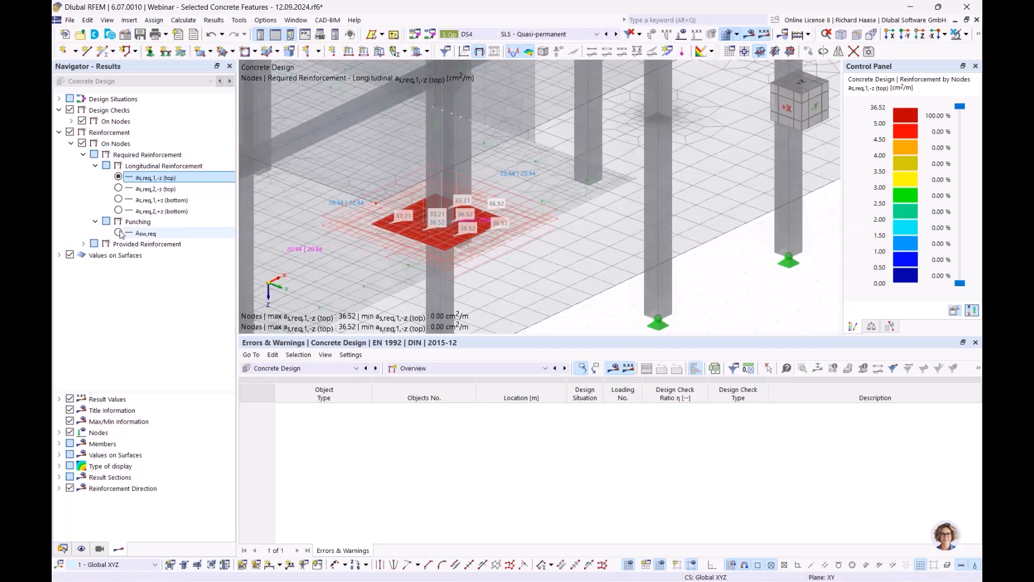
pyautogui.click(118, 233)
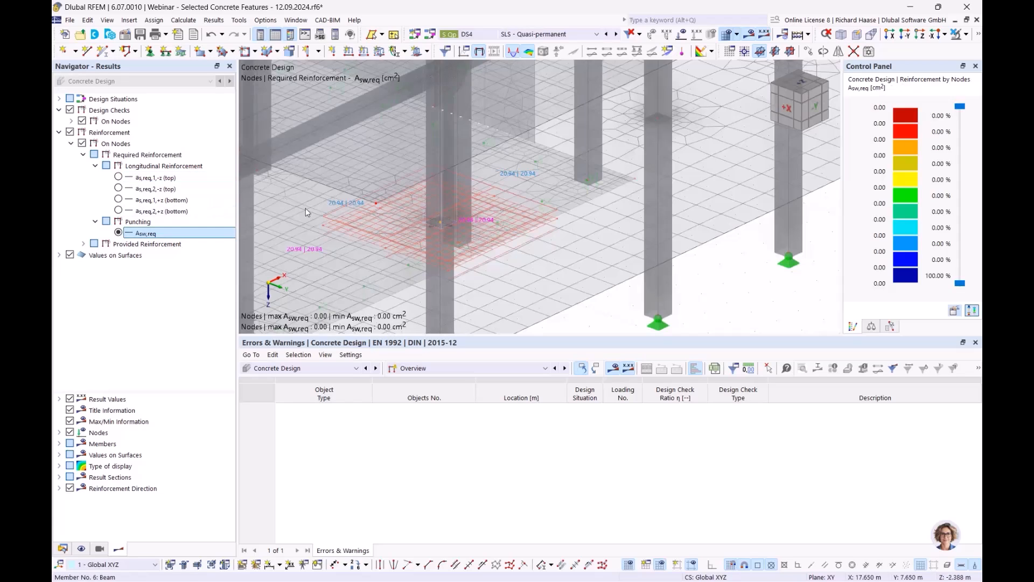
pyautogui.scroll(-5, 340, 219)
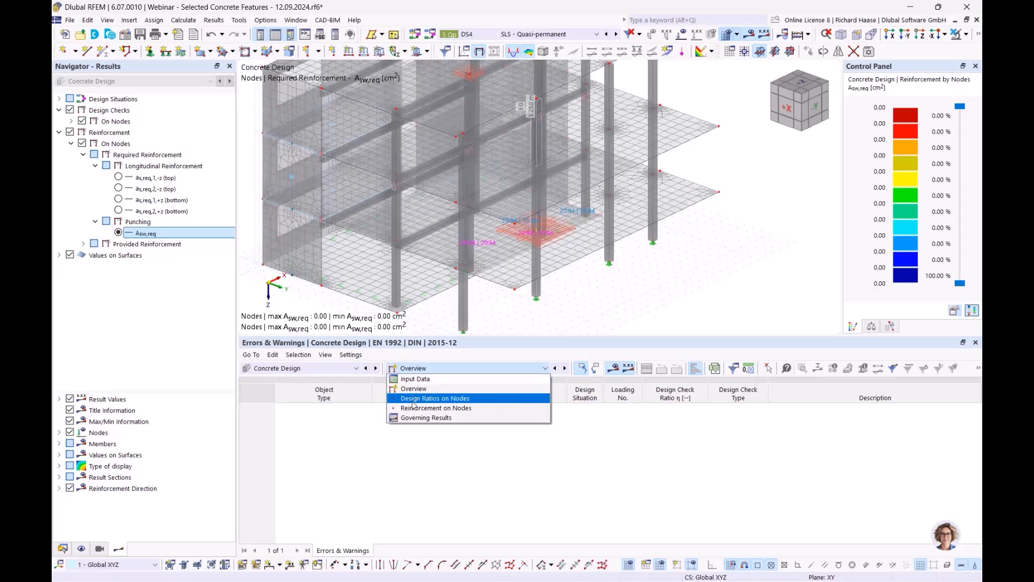
pyautogui.click(415, 397)
pyautogui.click(739, 418)
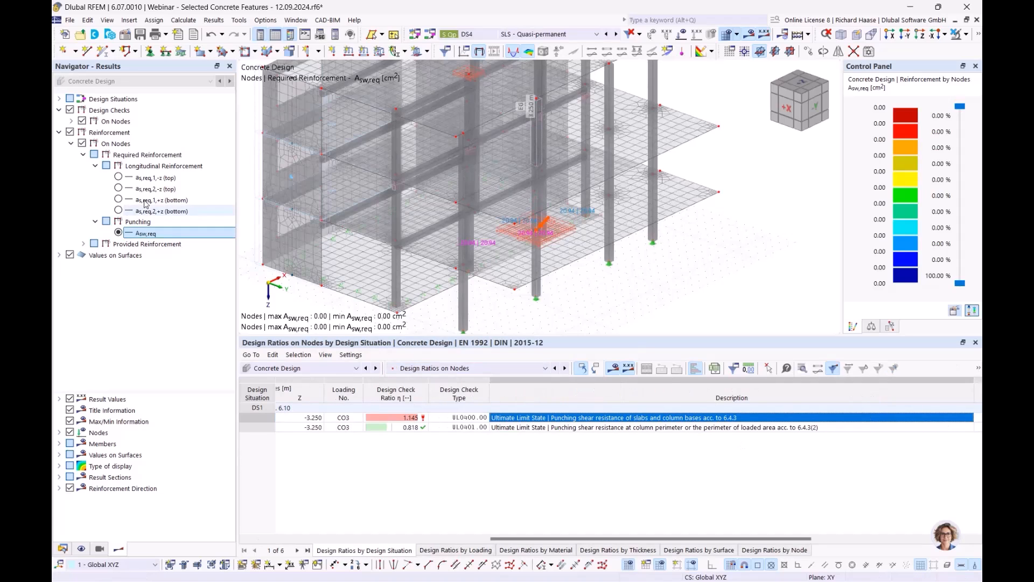
# View the required longitudinal reinforcement at node 28 one after another for directions 1 and 2, top and bottom
pyautogui.click(119, 179)
pyautogui.click(119, 188)
pyautogui.click(118, 199)
pyautogui.click(118, 211)
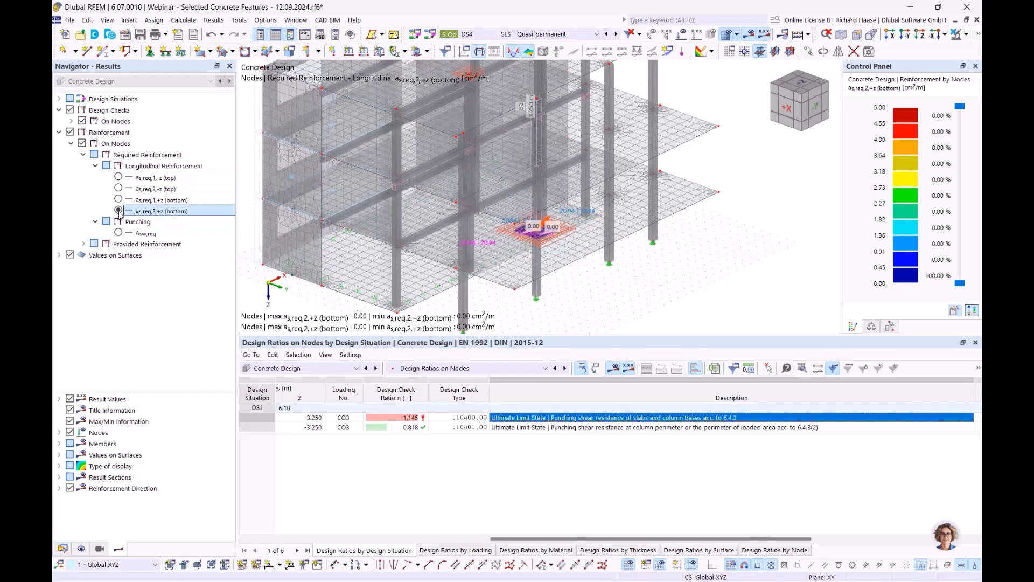
# Replace concrete material 1 with C30/37 from the material library and accept the deletion of the existing results
pyautogui.click(63, 548)
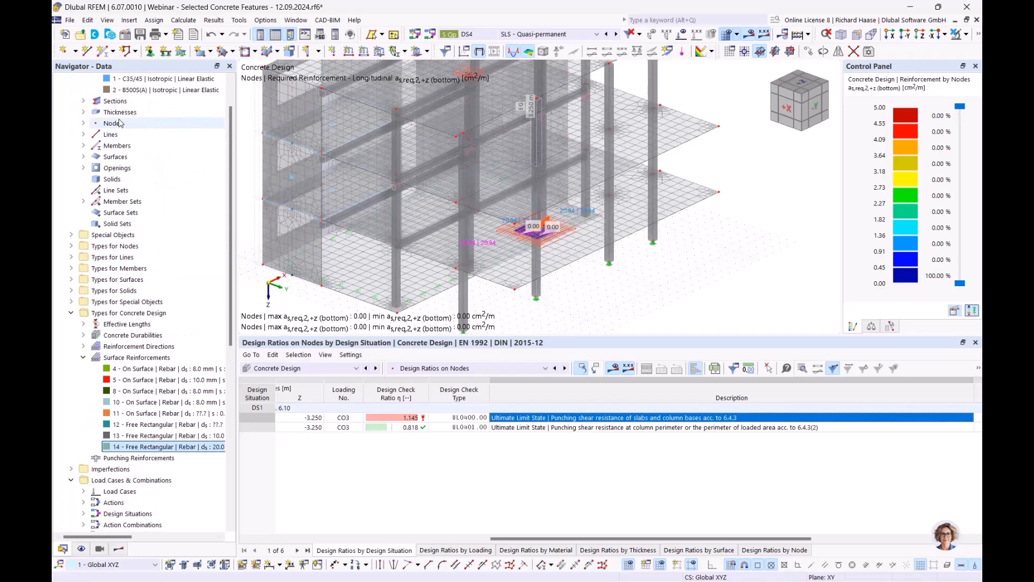
pyautogui.scroll(2, 119, 124)
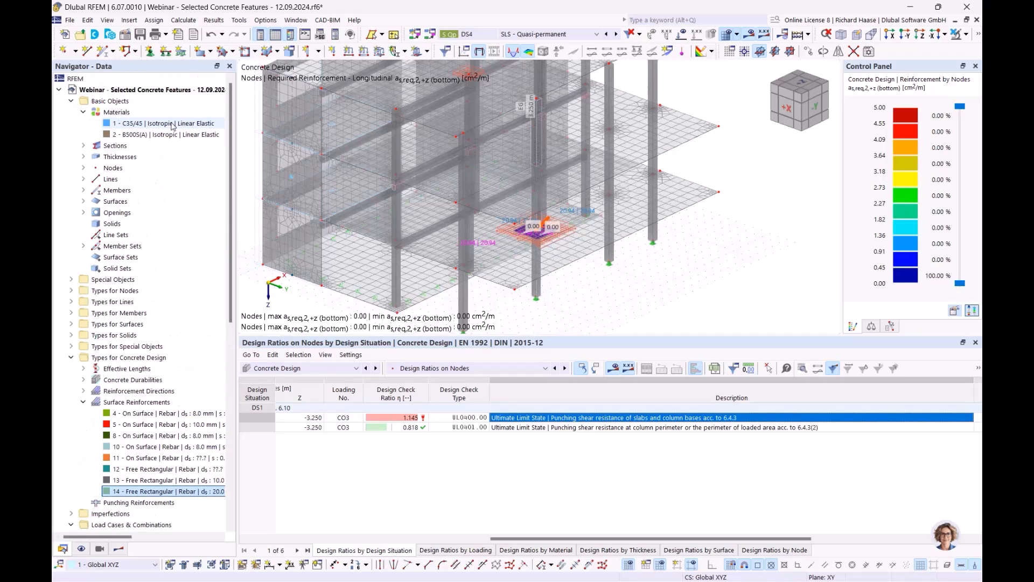
pyautogui.click(167, 124)
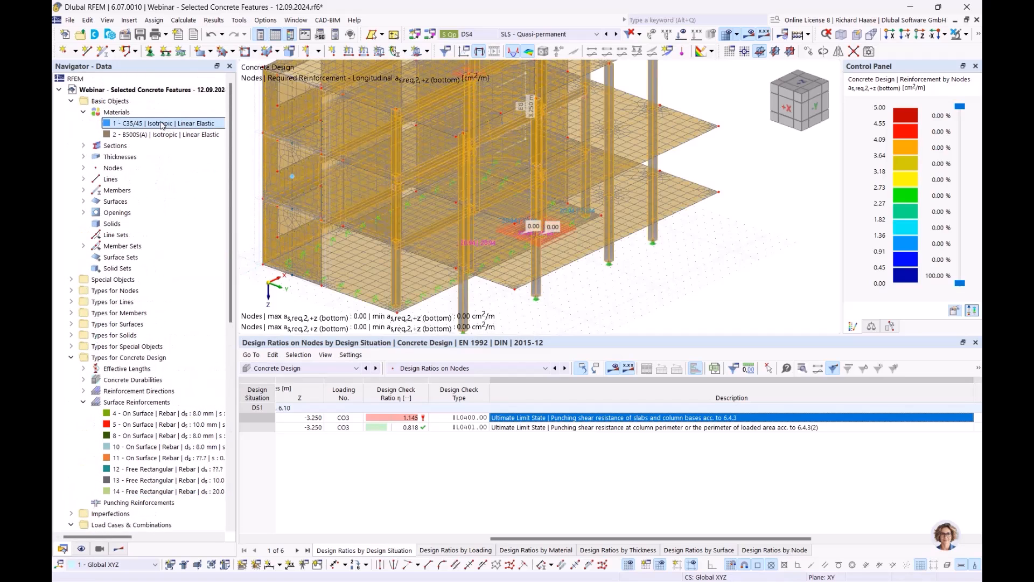
pyautogui.click(245, 185)
pyautogui.doubleClick(169, 124)
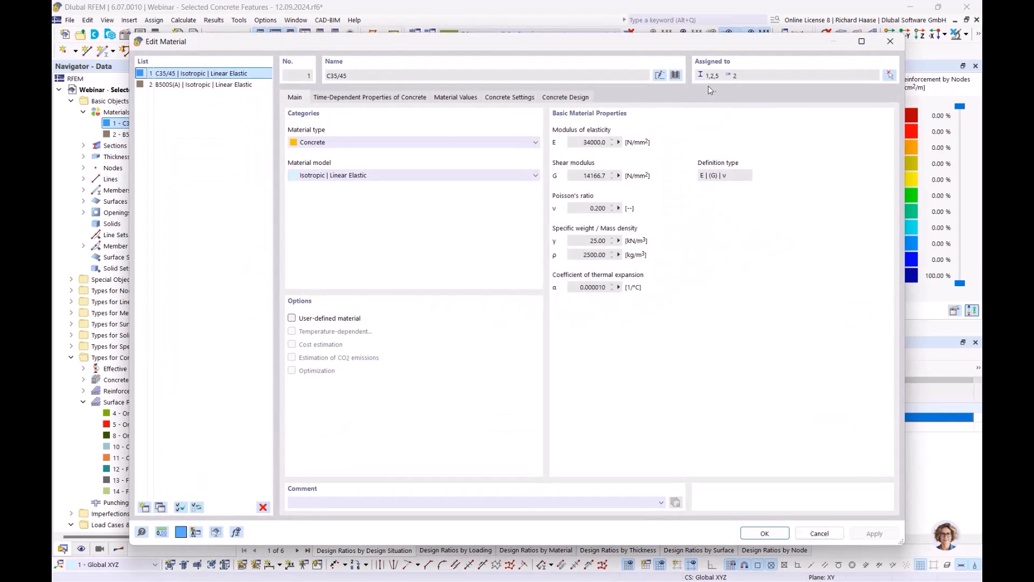
pyautogui.click(675, 75)
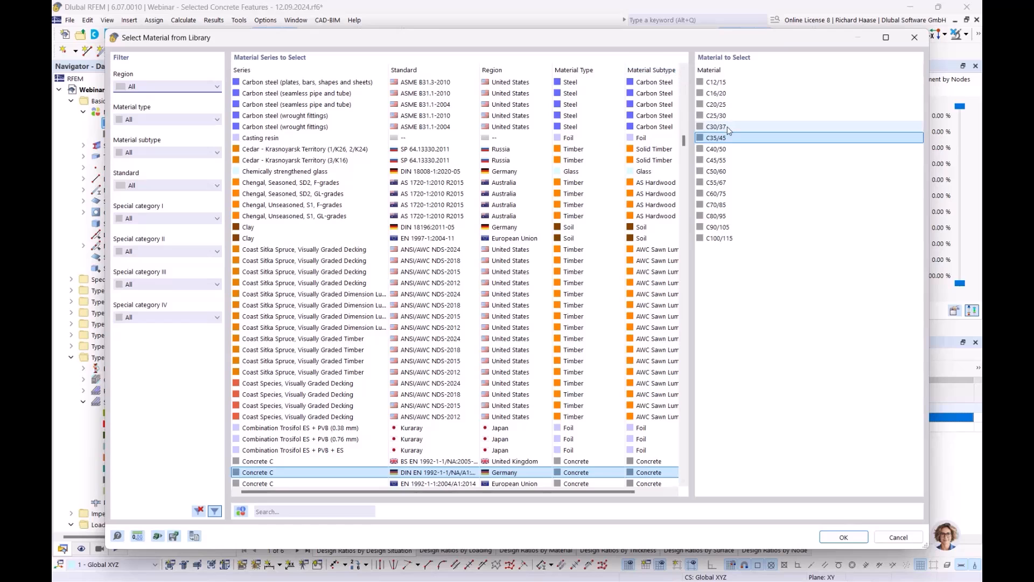
pyautogui.click(729, 128)
pyautogui.click(838, 536)
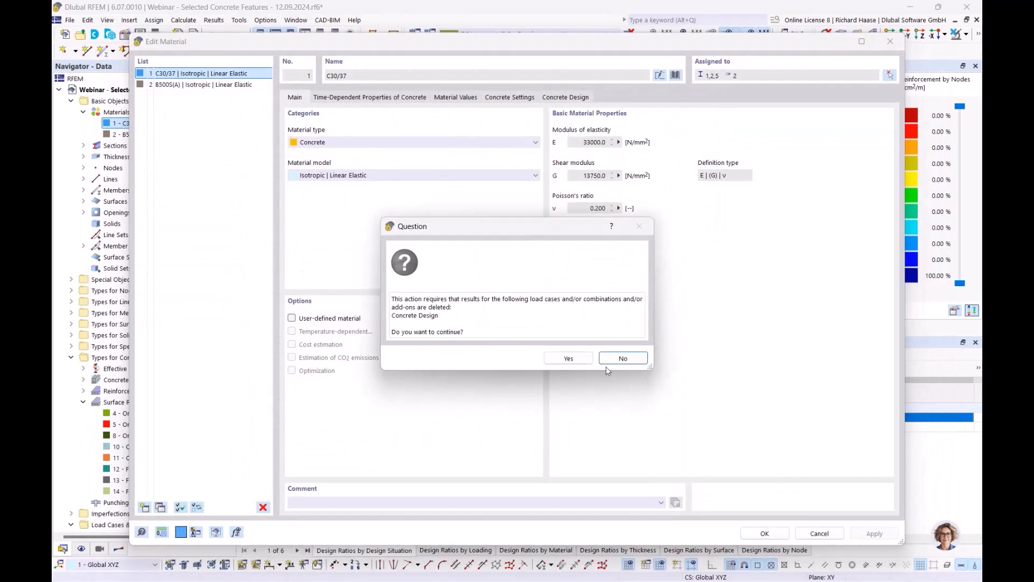
pyautogui.click(569, 358)
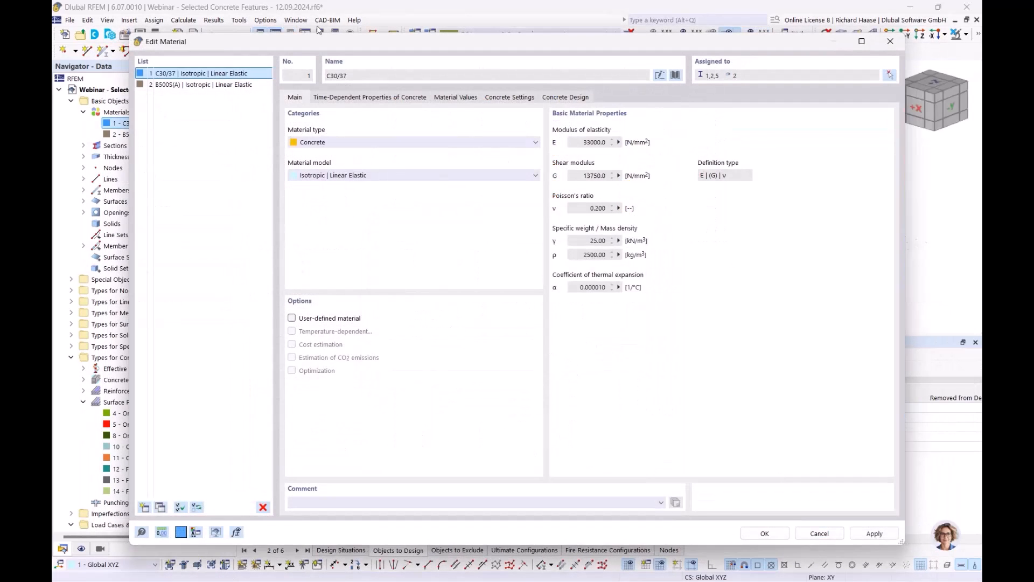
pyautogui.click(745, 536)
pyautogui.click(560, 347)
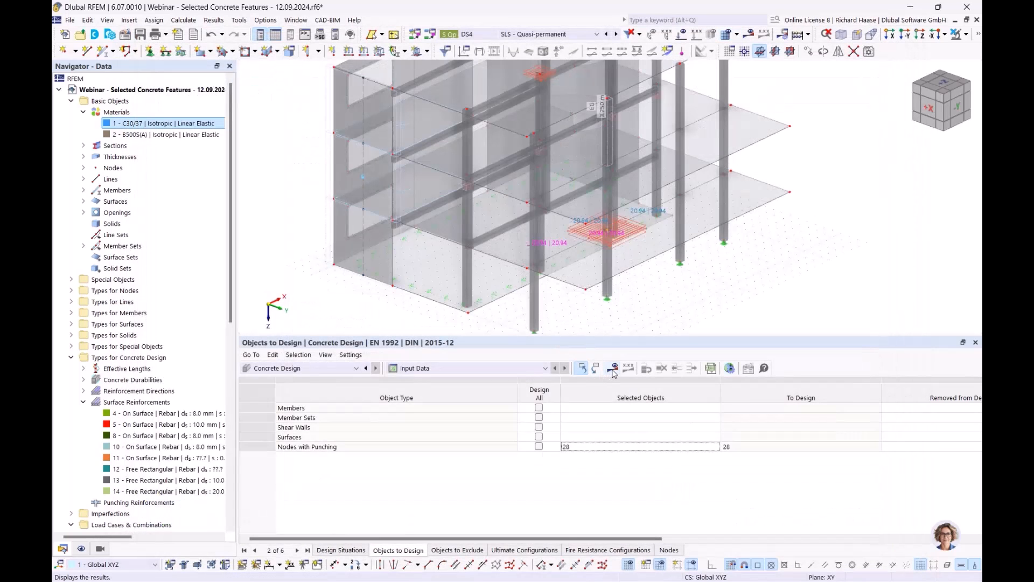
# Recalculate the model with the changed concrete and display the required punching reinforcement at node 28
pyautogui.click(613, 369)
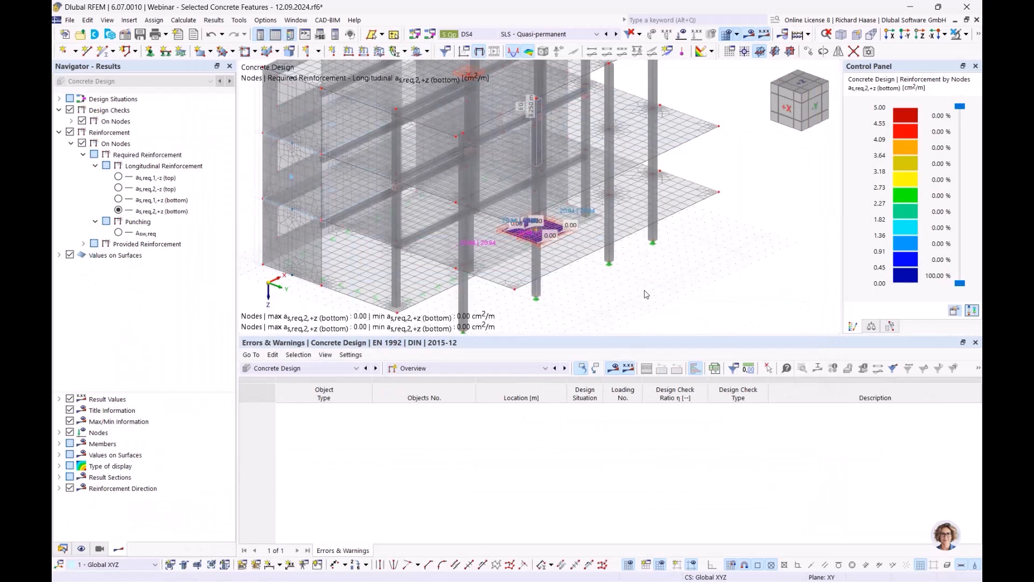
pyautogui.click(118, 232)
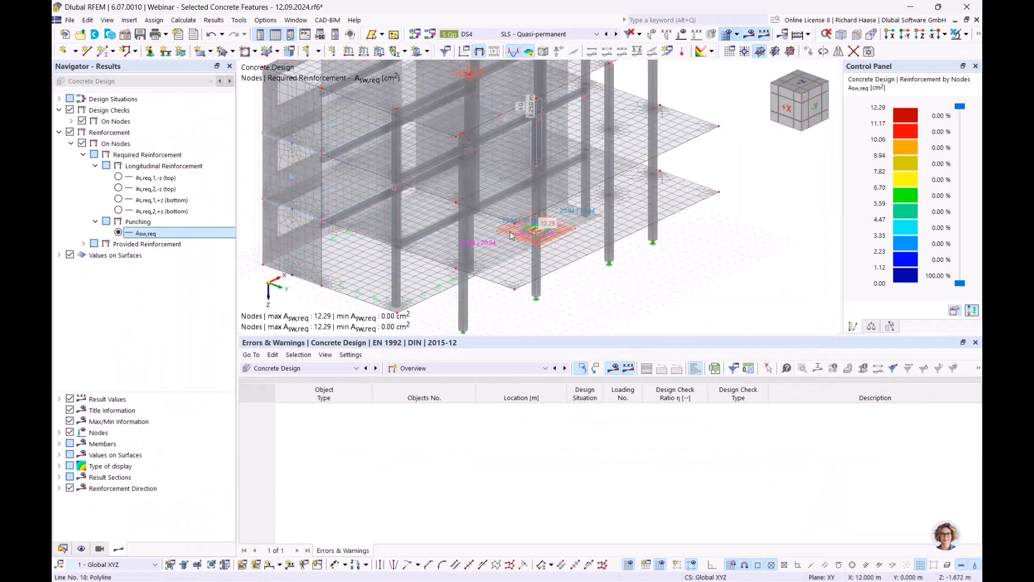
# Examine the required punching reinforcement around node 28 up close and show the table of design ratios on nodes
pyautogui.click(63, 549)
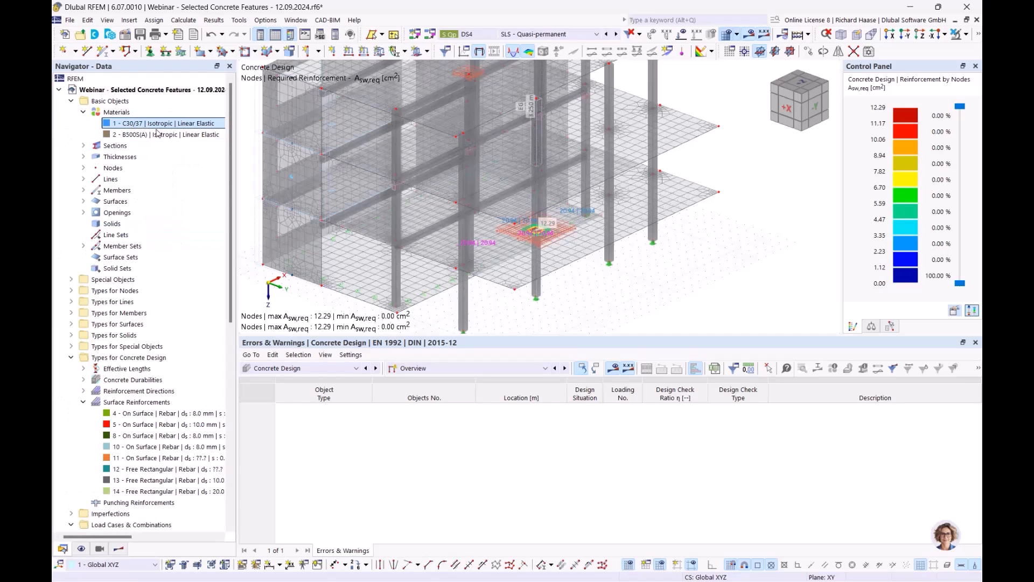
pyautogui.scroll(5, 674, 272)
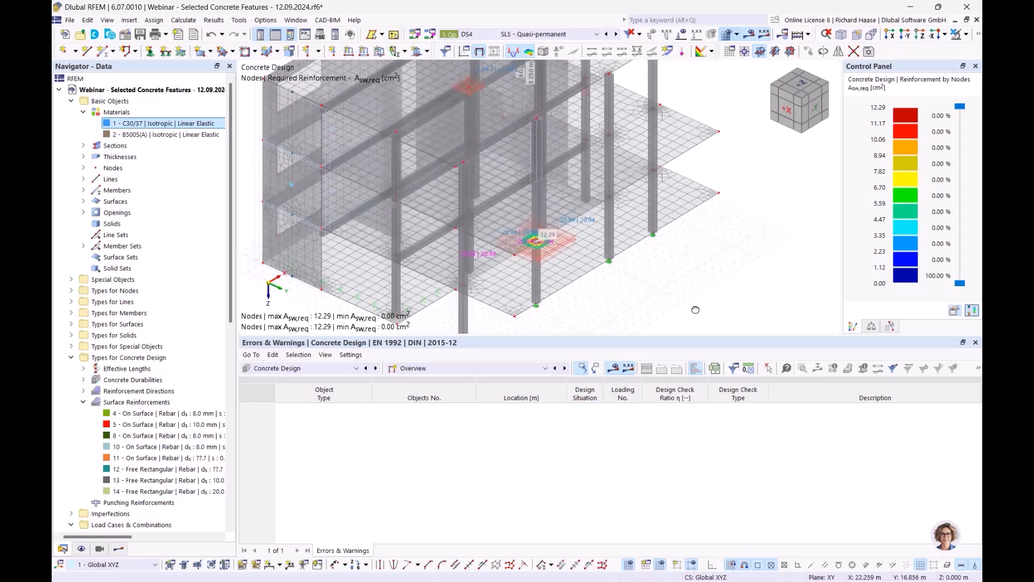
pyautogui.scroll(5, 673, 268)
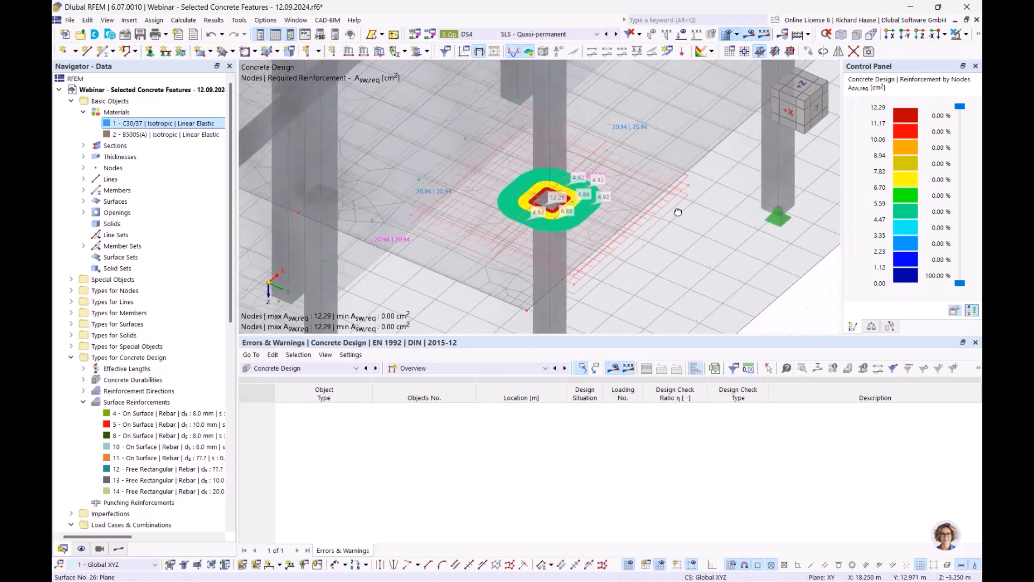
pyautogui.moveTo(607, 211); pyautogui.dragTo(609, 202, button='middle')
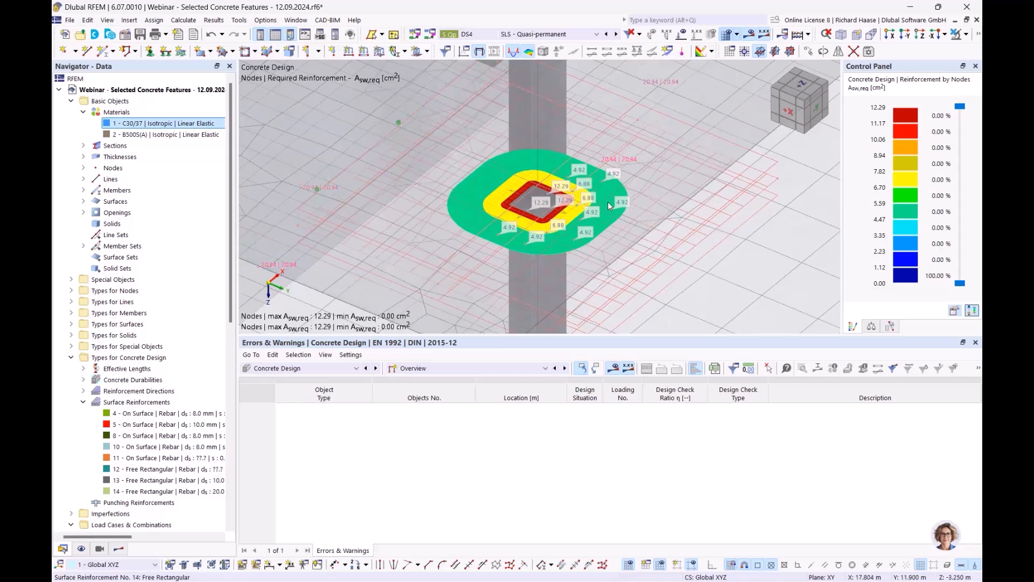
pyautogui.click(118, 548)
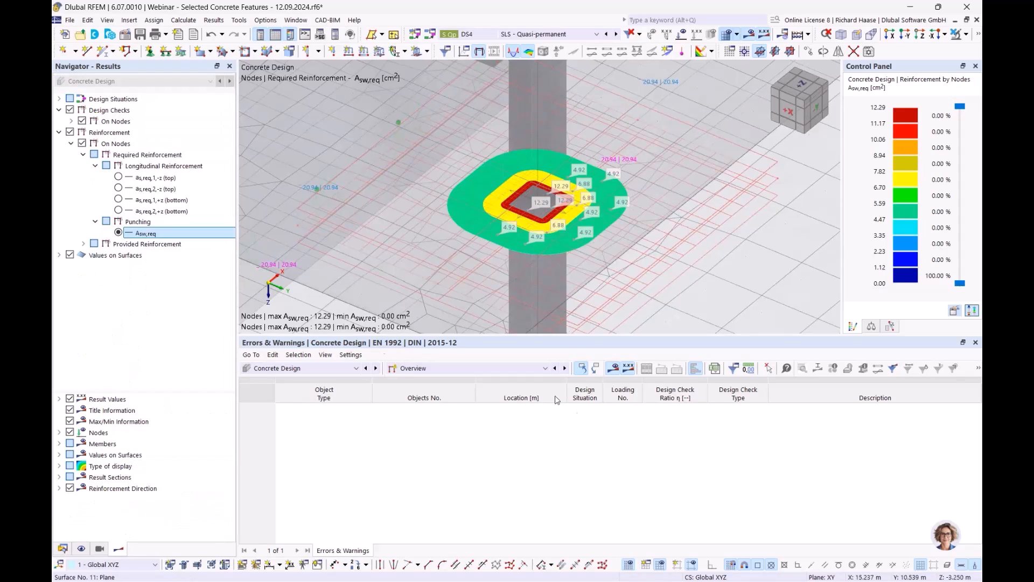
pyautogui.click(451, 368)
pyautogui.click(435, 389)
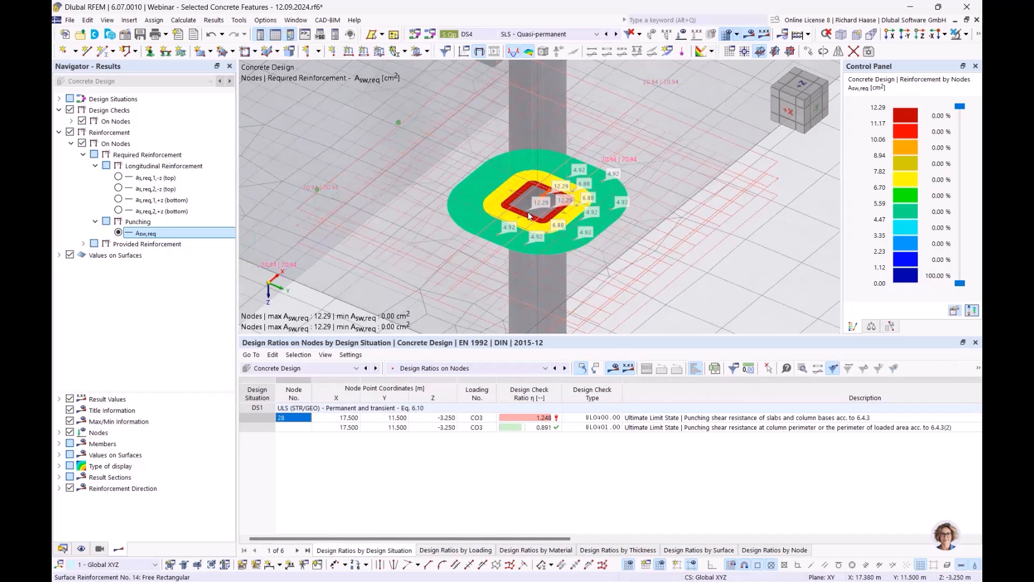
pyautogui.scroll(2, 525, 216)
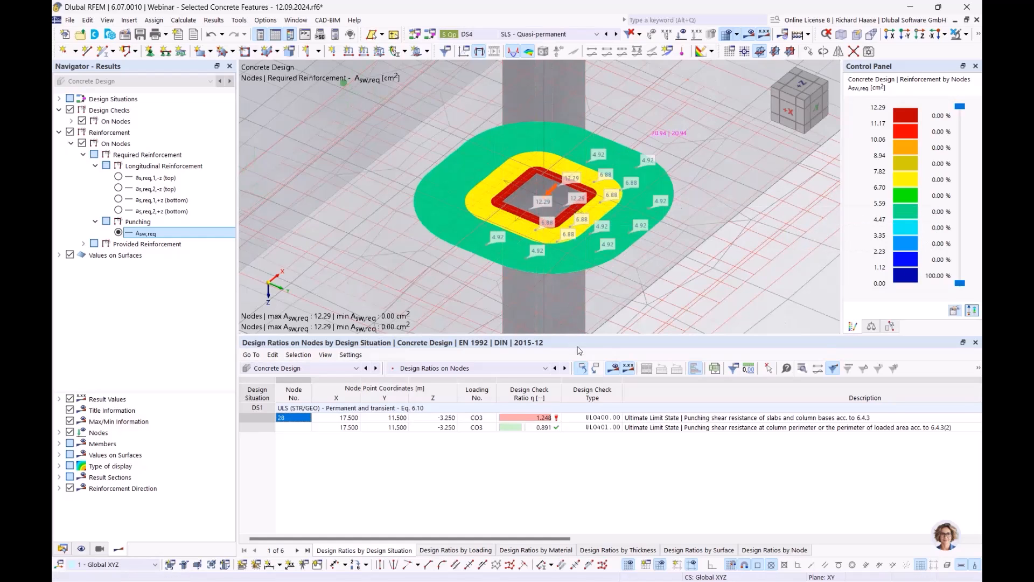
# Edit node 28 and start a new punching reinforcement definition assigned to it
pyautogui.doubleClick(545, 201)
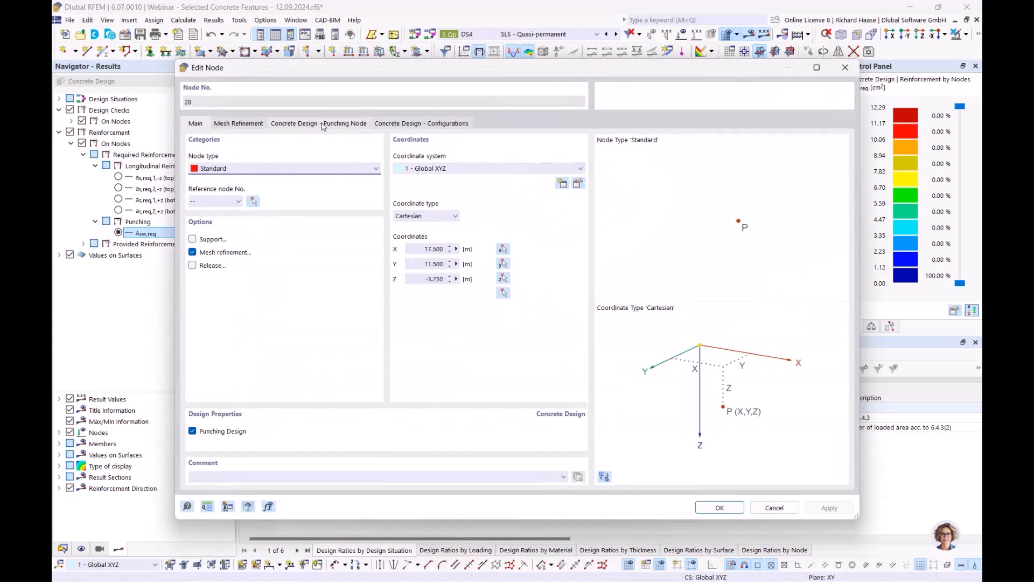
pyautogui.click(347, 125)
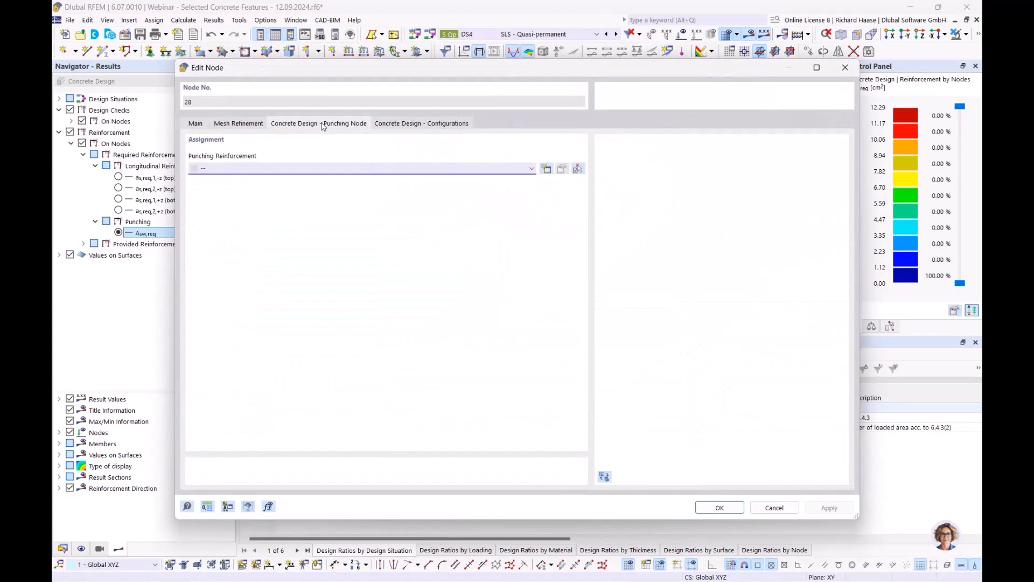
pyautogui.click(546, 170)
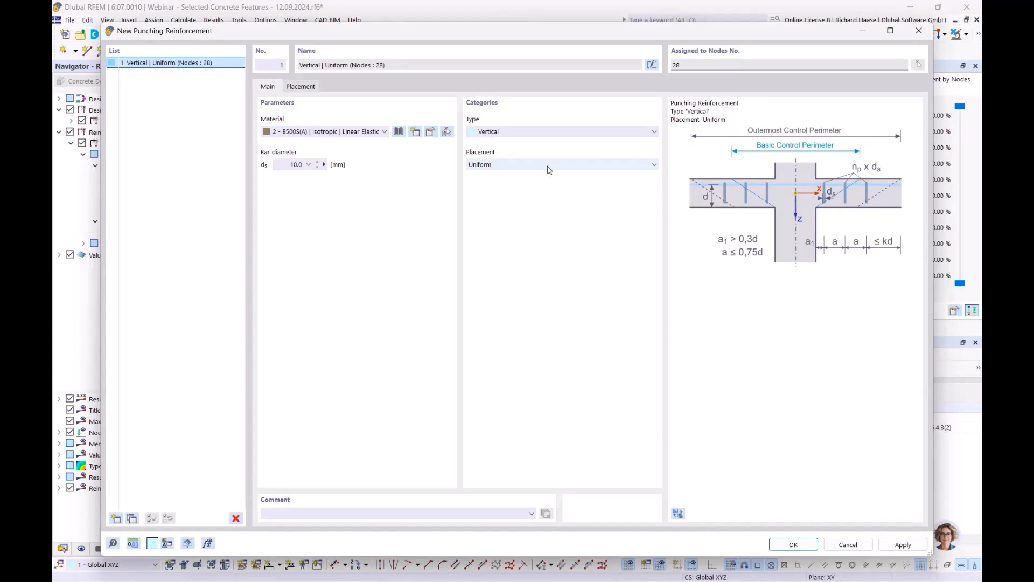
# Review the placement parameters of the vertical punching reinforcement with uniform placement
pyautogui.click(549, 170)
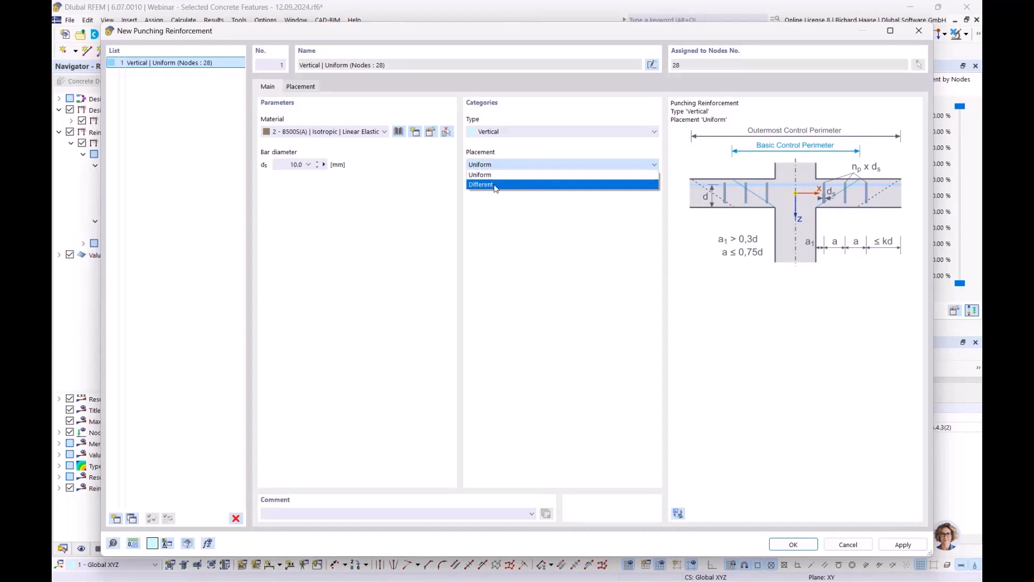
pyautogui.click(521, 175)
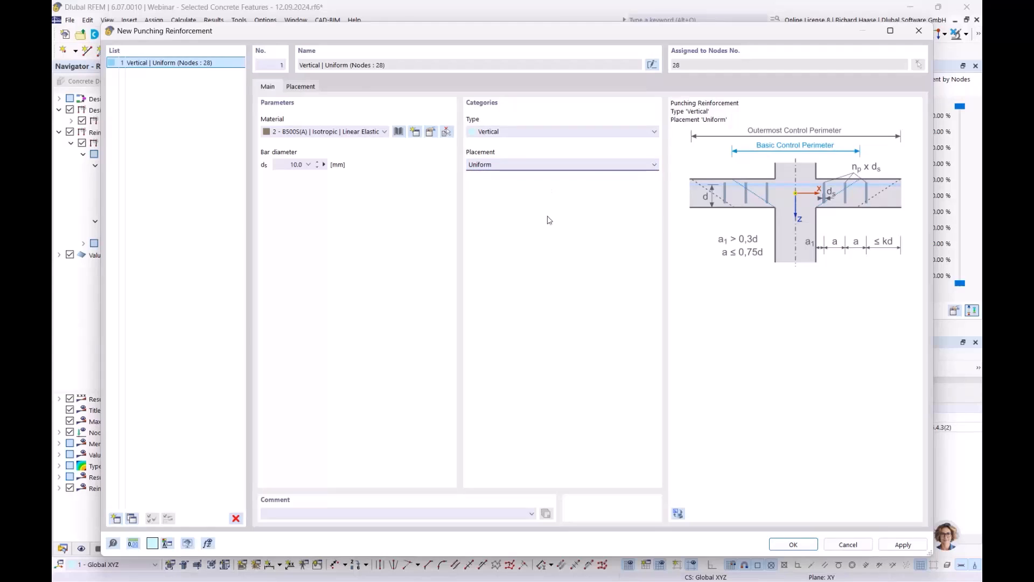
pyautogui.click(300, 87)
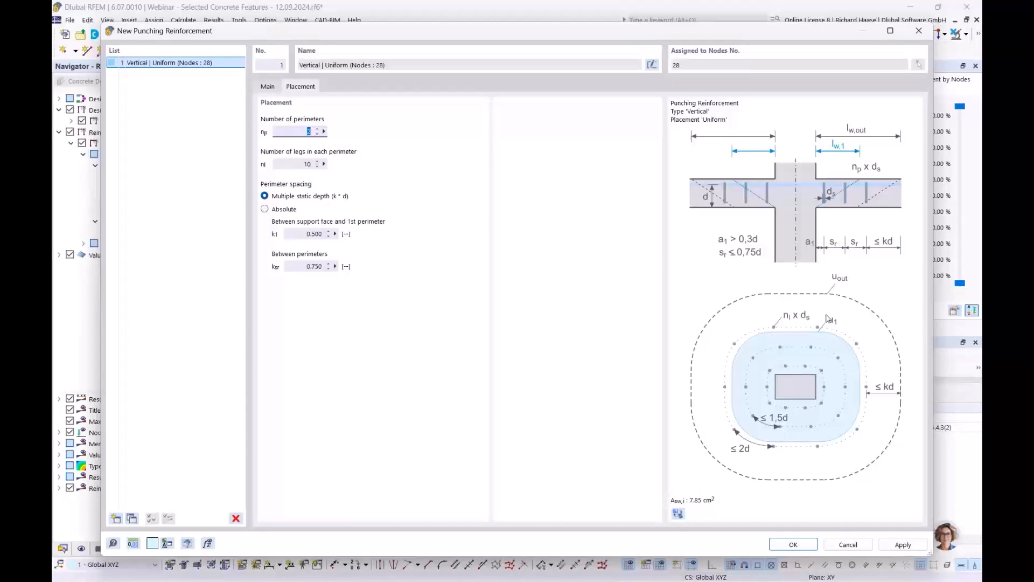
pyautogui.click(270, 86)
pyautogui.click(517, 166)
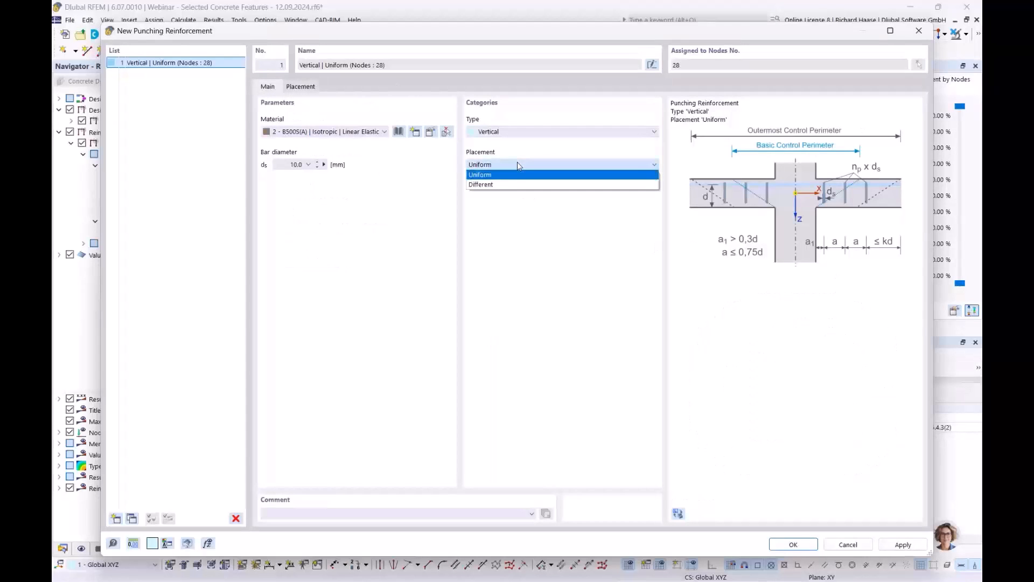
pyautogui.click(518, 164)
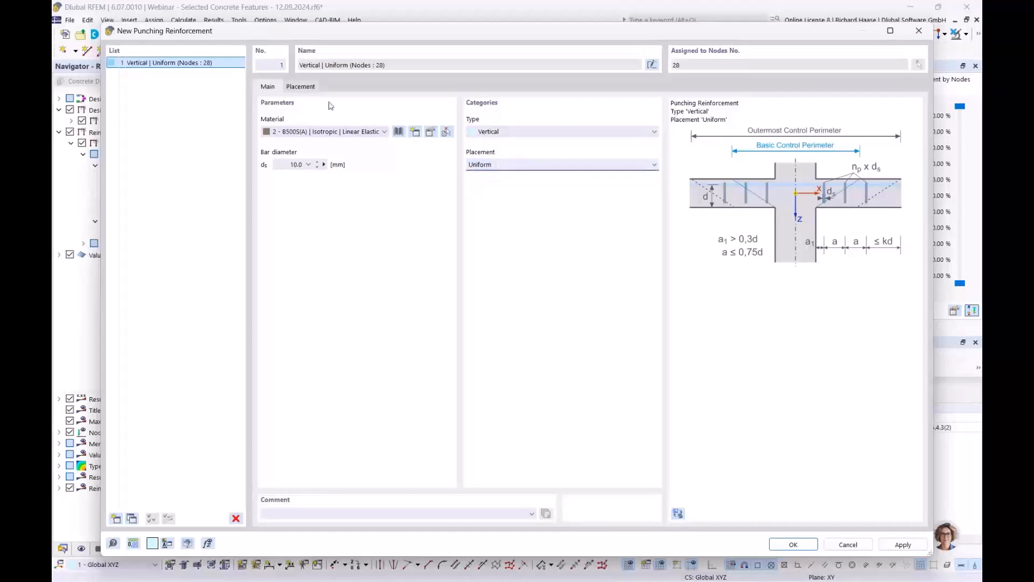
pyautogui.click(312, 88)
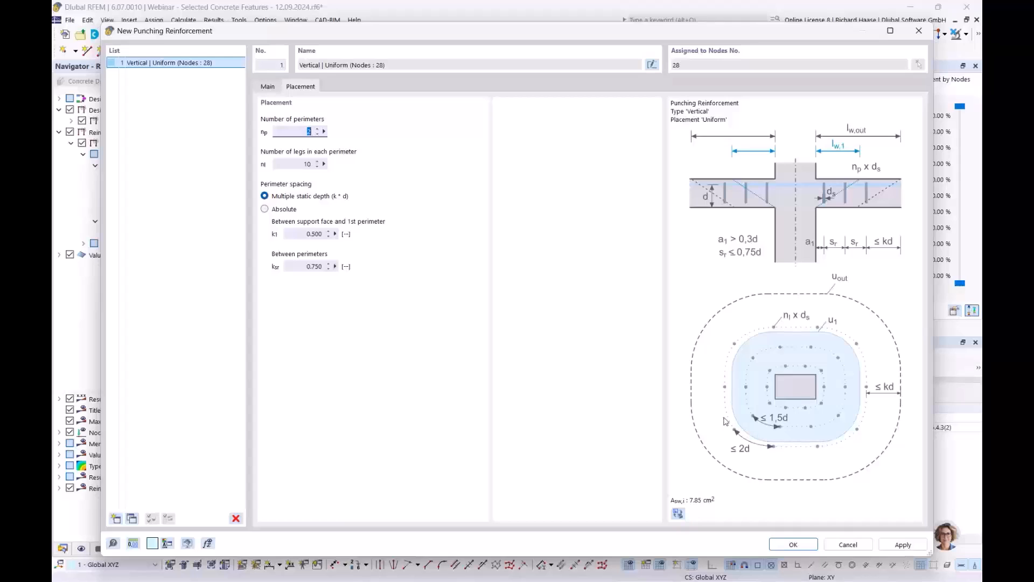
# Try the Different placement option, look at its perimeter table, and return the placement to Uniform
pyautogui.click(267, 86)
pyautogui.click(510, 164)
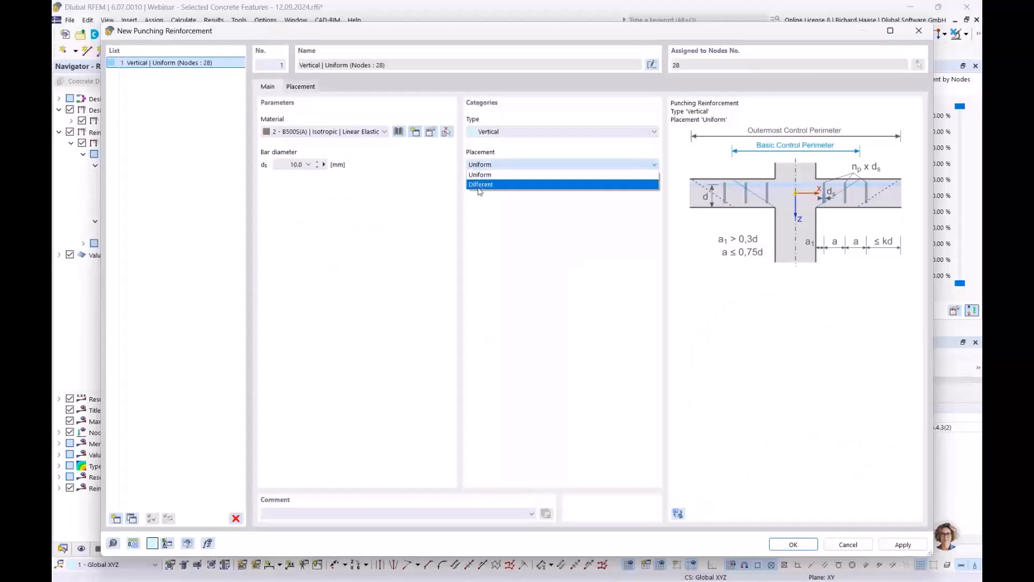
pyautogui.click(515, 185)
pyautogui.click(301, 86)
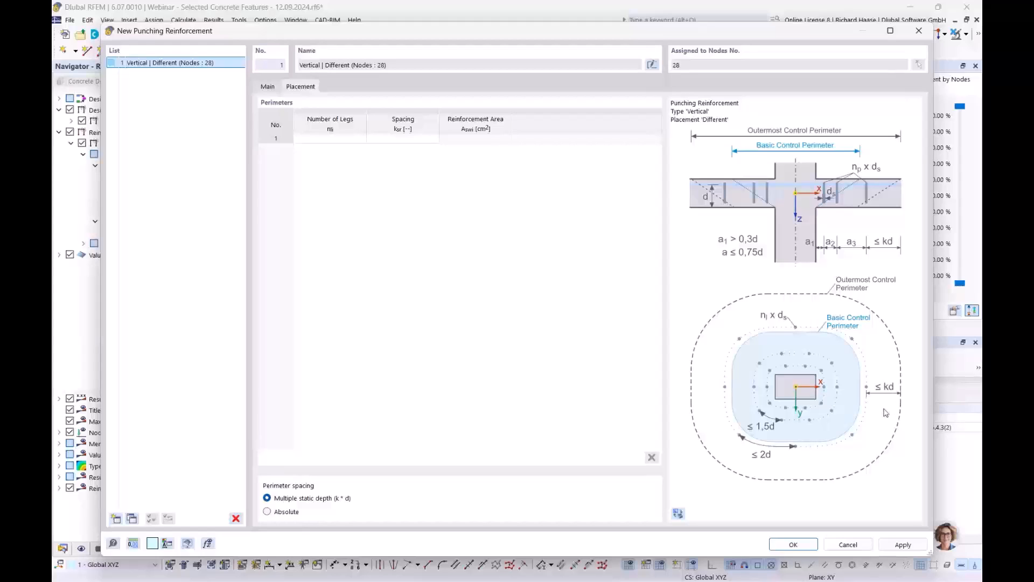
pyautogui.click(271, 88)
pyautogui.click(490, 164)
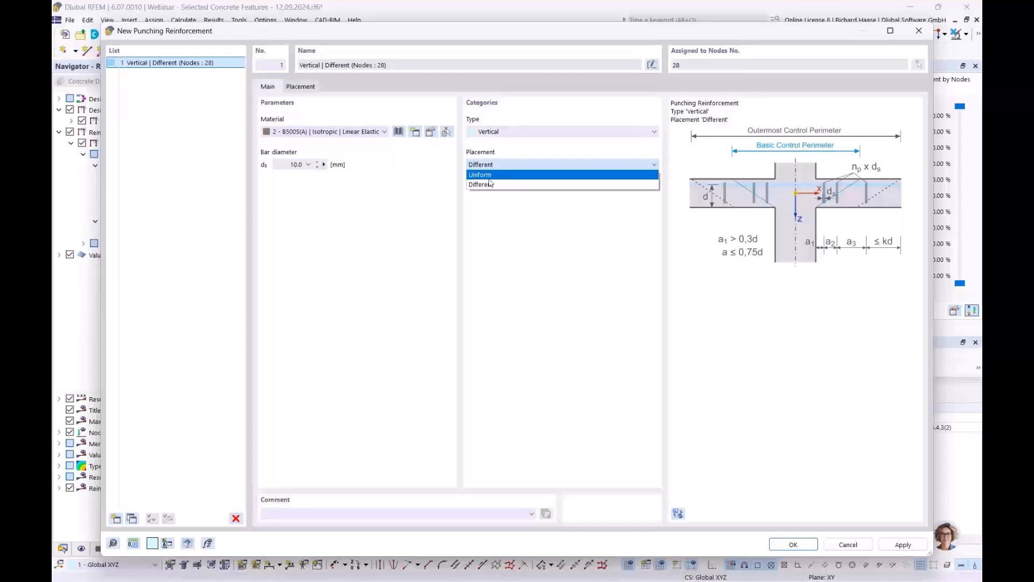
pyautogui.click(493, 175)
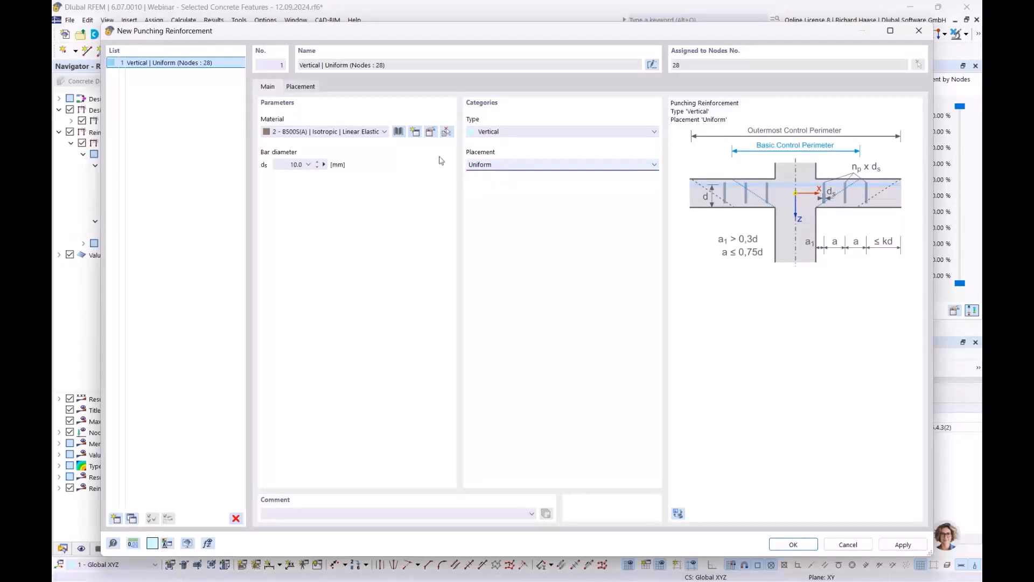
# Set the punching reinforcement to 4 perimeters with 16 legs each and accept it for node 28
pyautogui.click(307, 88)
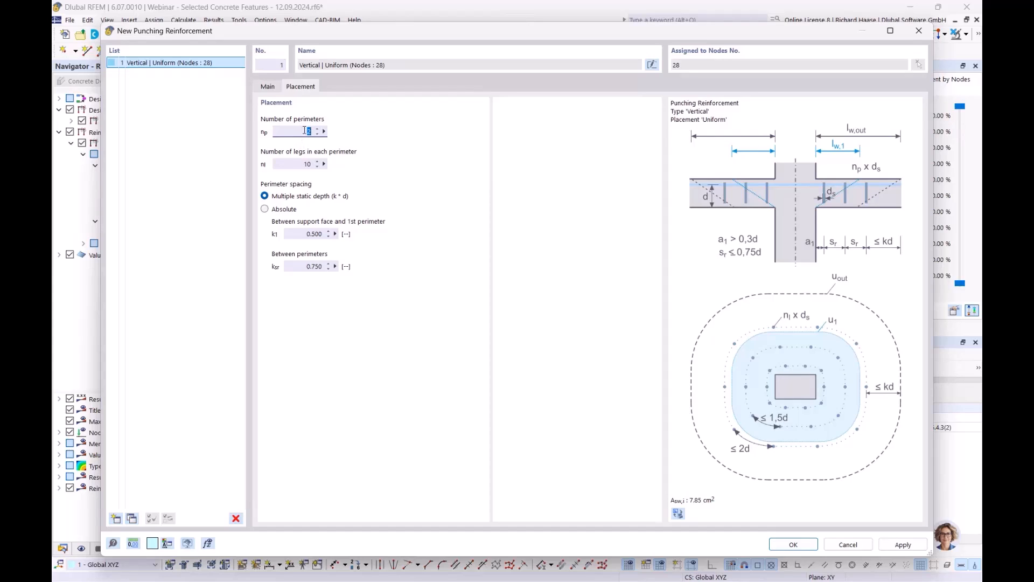
pyautogui.click(295, 164)
pyautogui.click(452, 196)
pyautogui.click(794, 544)
pyautogui.click(570, 358)
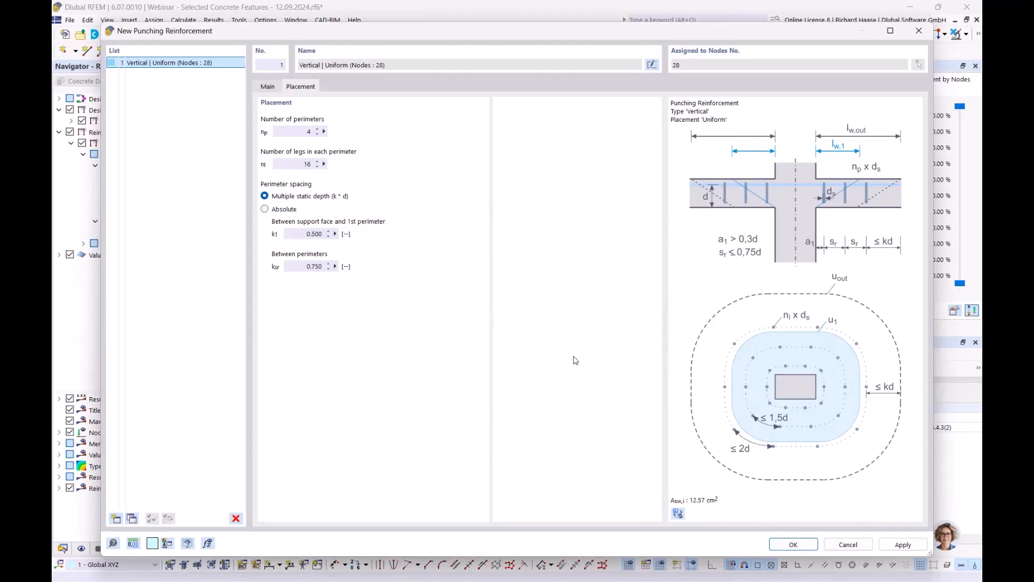
pyautogui.click(713, 507)
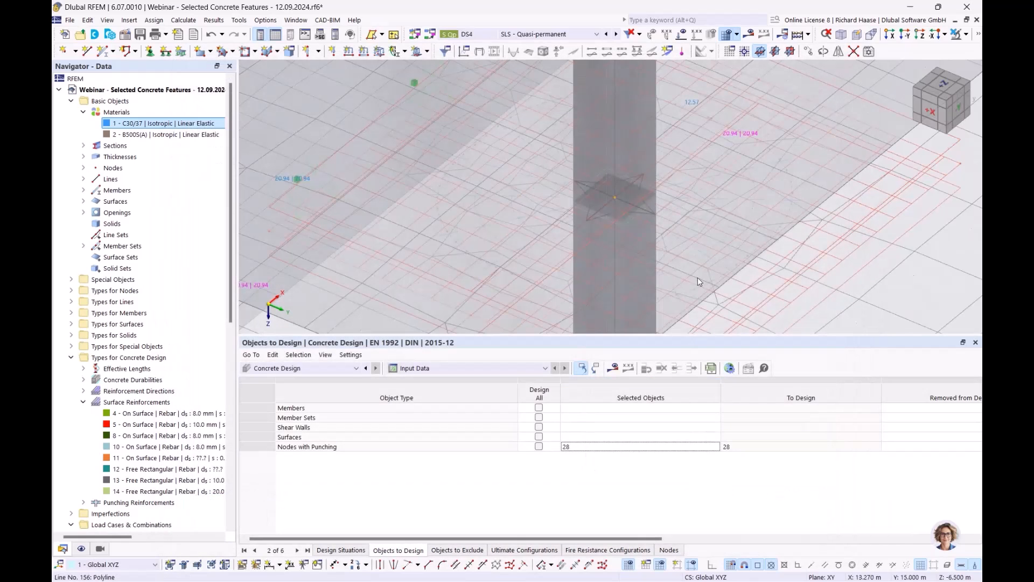
# Inspect the placed punching reinforcement around node 28 and recalculate the concrete design with it
pyautogui.moveTo(603, 258); pyautogui.dragTo(536, 250, button='middle')
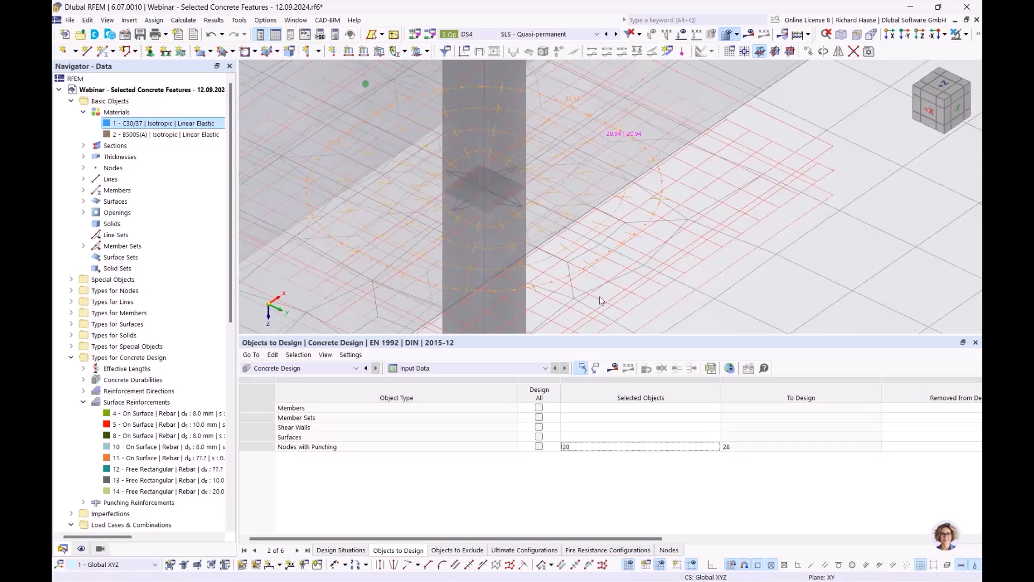
pyautogui.scroll(-5, 570, 176)
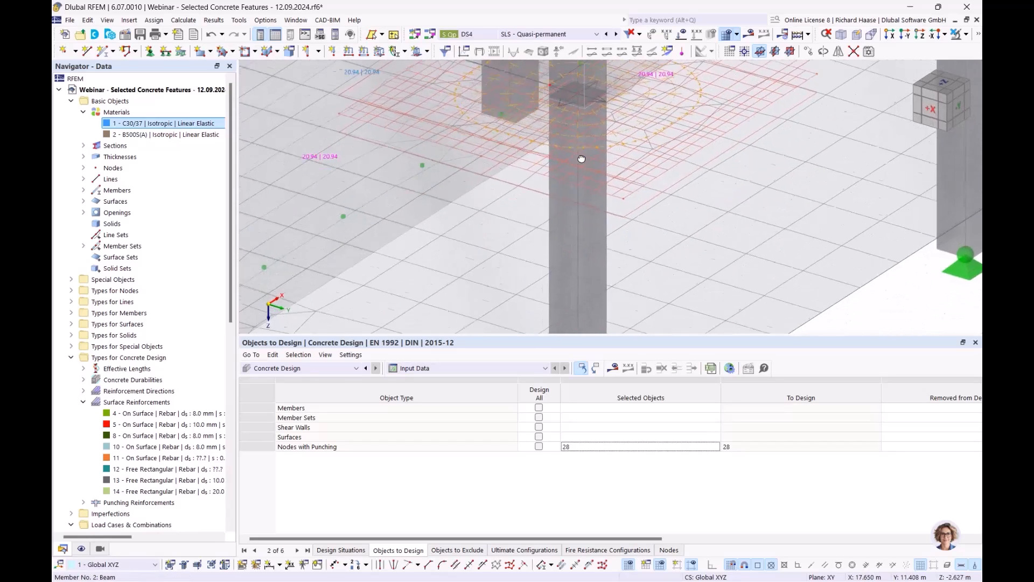
pyautogui.scroll(5, 569, 148)
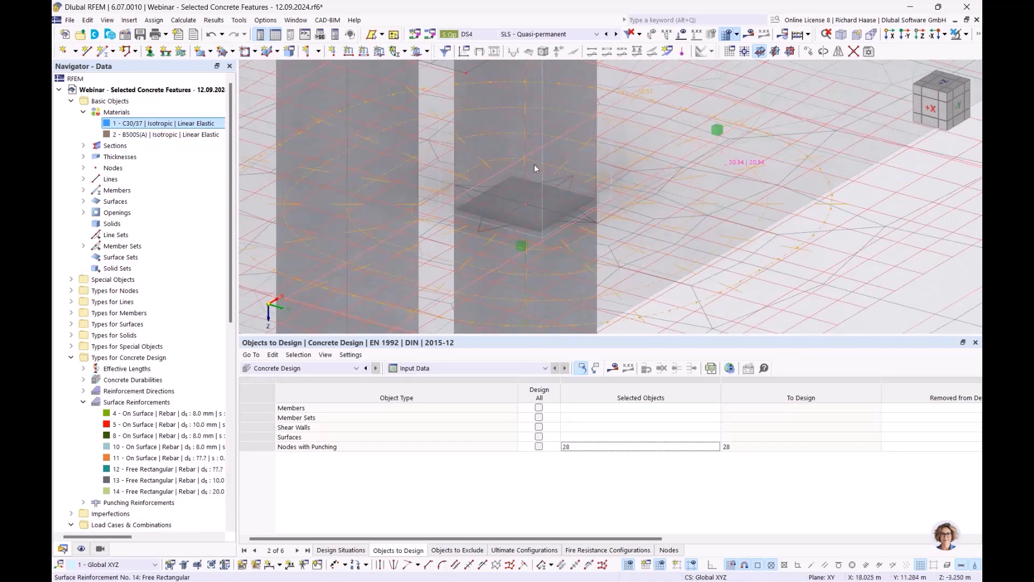
pyautogui.scroll(-3, 656, 249)
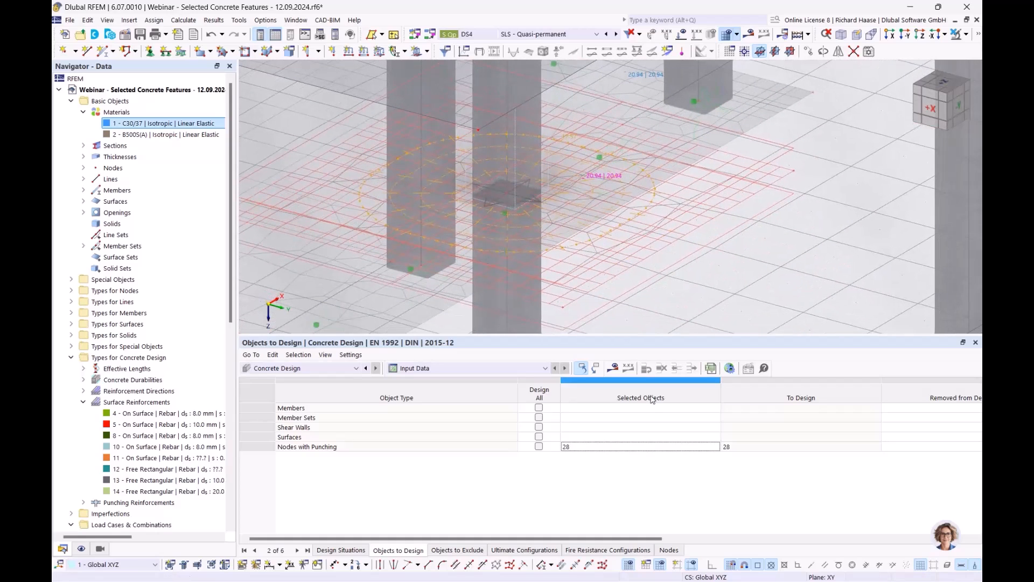
pyautogui.click(614, 370)
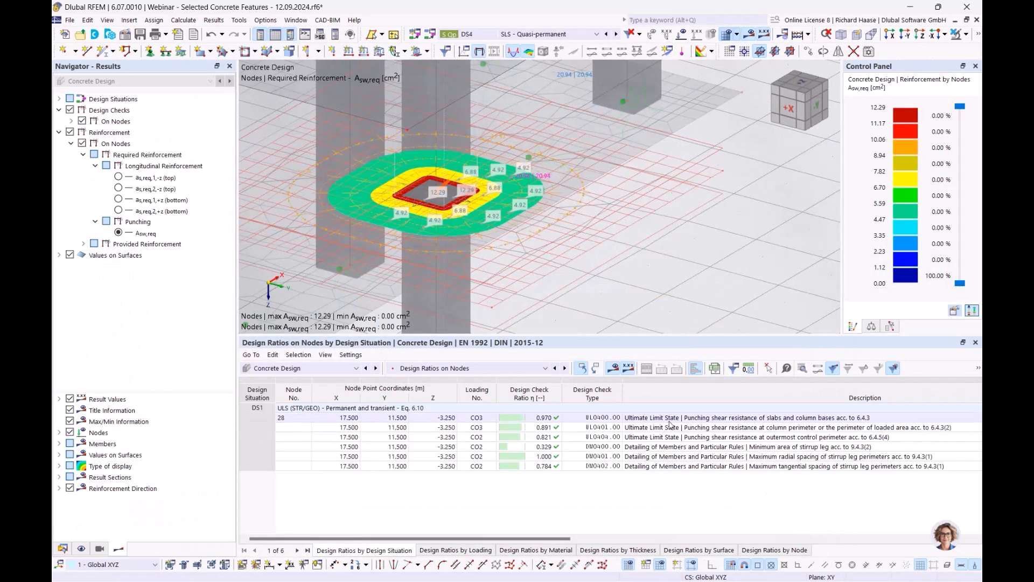
# Check the design ratios at node 28 for slab punching shear resistance and the minimum area of stirrup leg
pyautogui.click(671, 420)
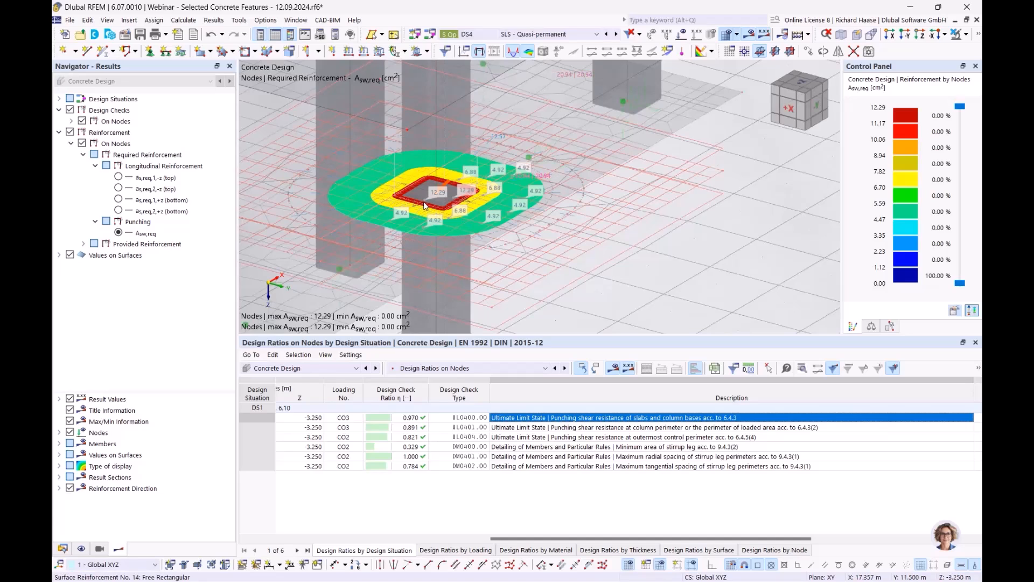
pyautogui.moveTo(420, 204)
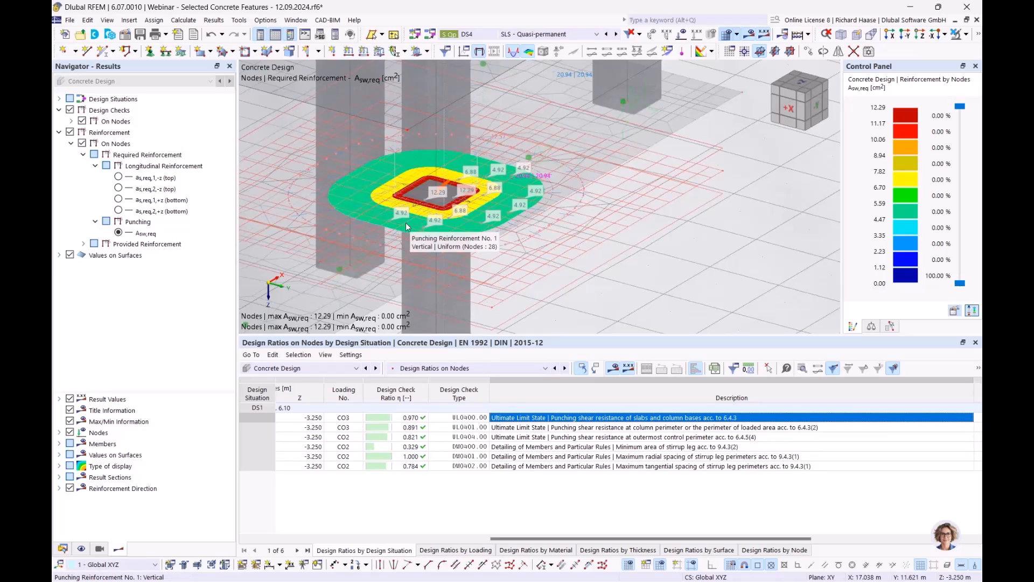
pyautogui.click(583, 447)
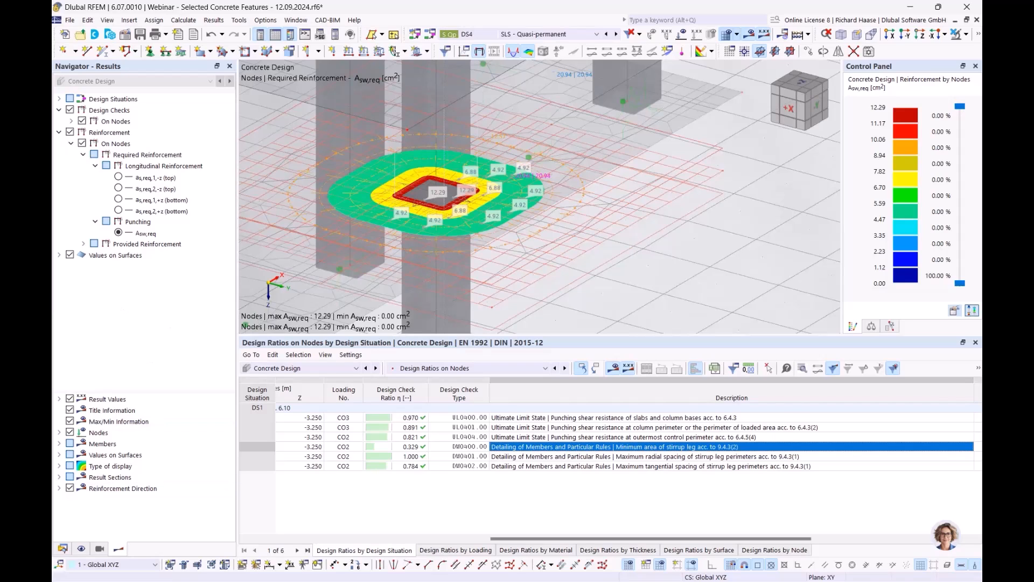
# Switch to the PowerPoint presentation and start the slide show from the SLS Design slide
pyautogui.hotkey('alt', 'Tab')
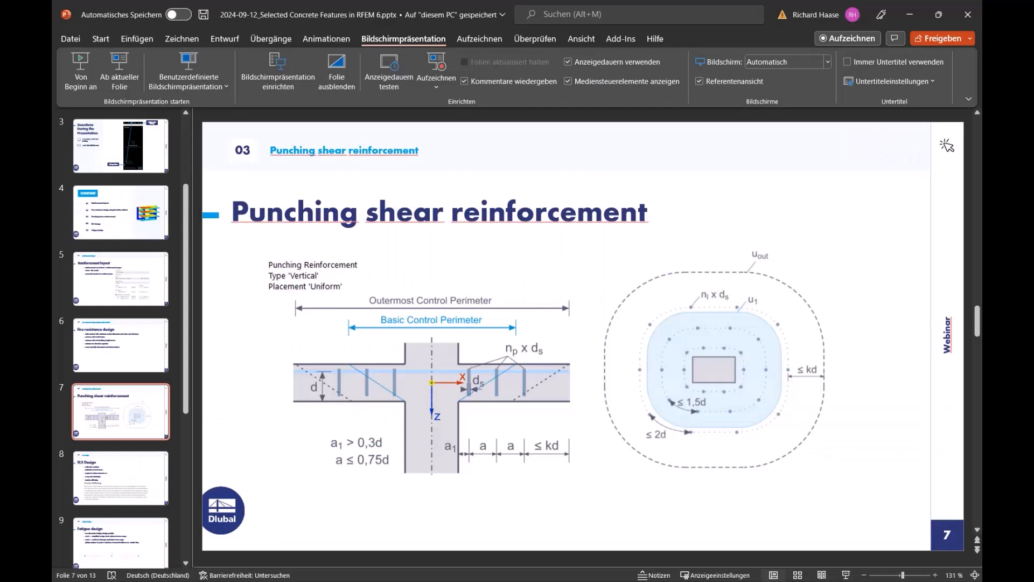
pyautogui.scroll(-1, 450, 320)
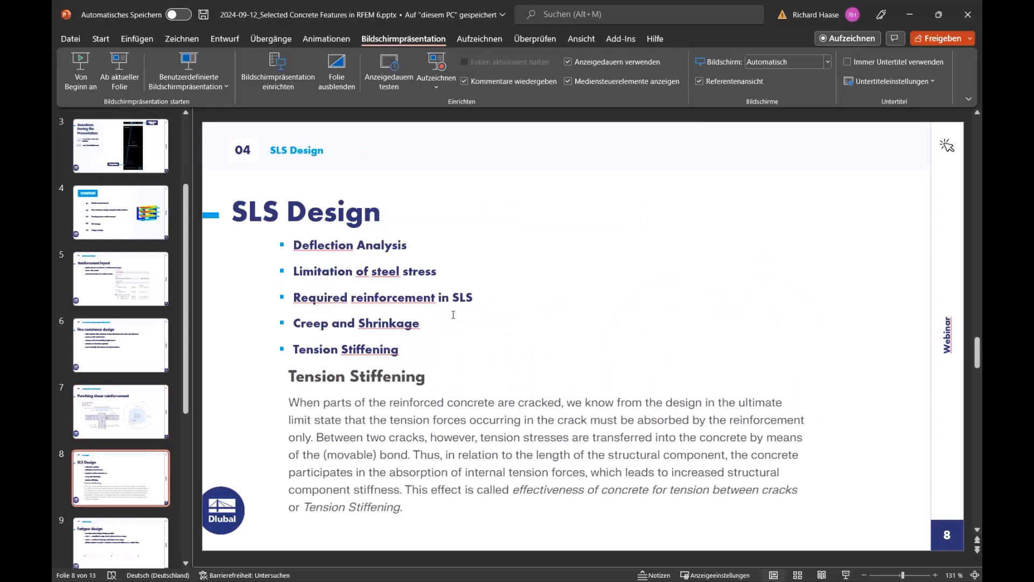
pyautogui.click(120, 70)
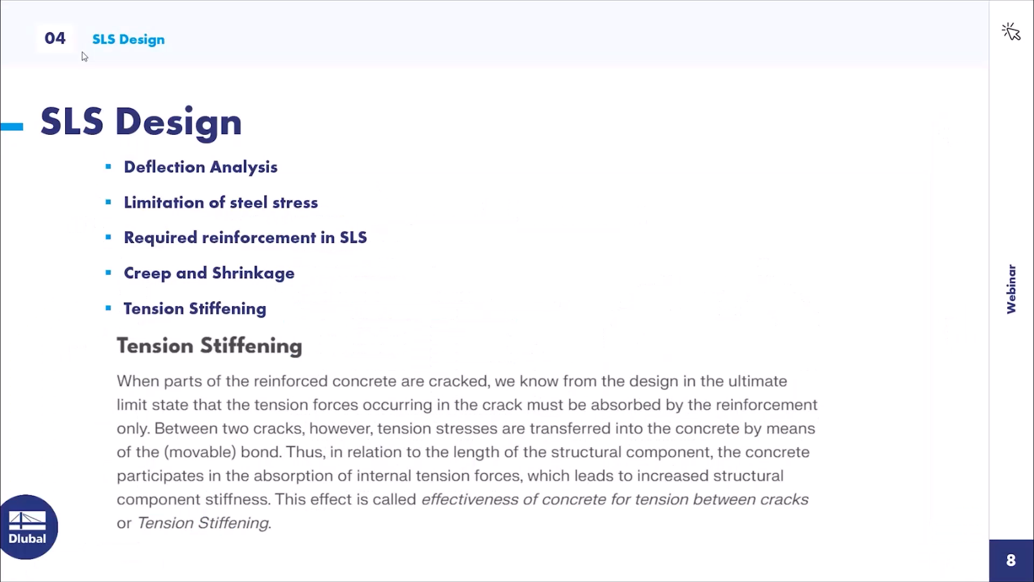
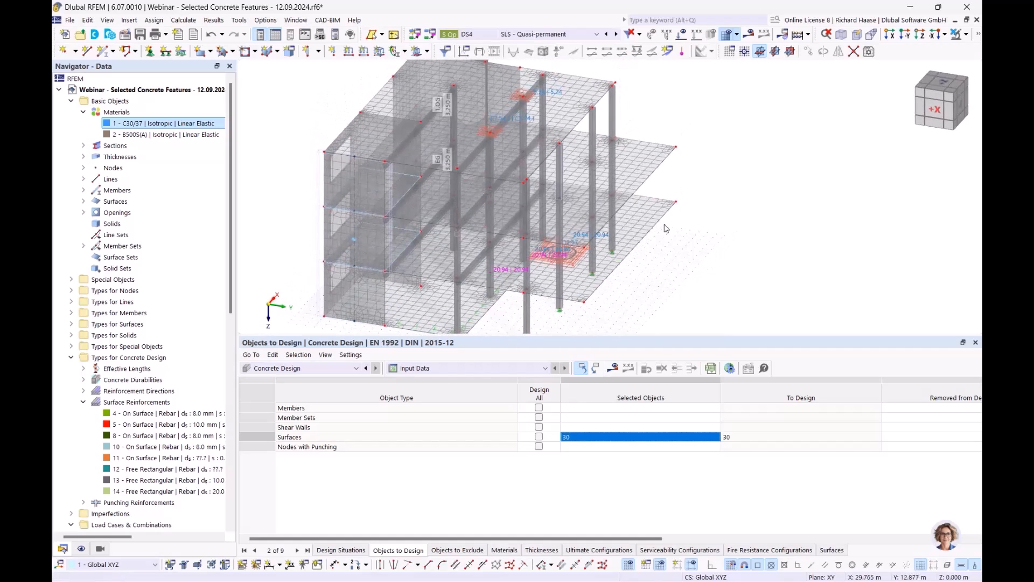
# Open the deflection settings of surface 30 and set its surface type to Cantilever
pyautogui.doubleClick(582, 222)
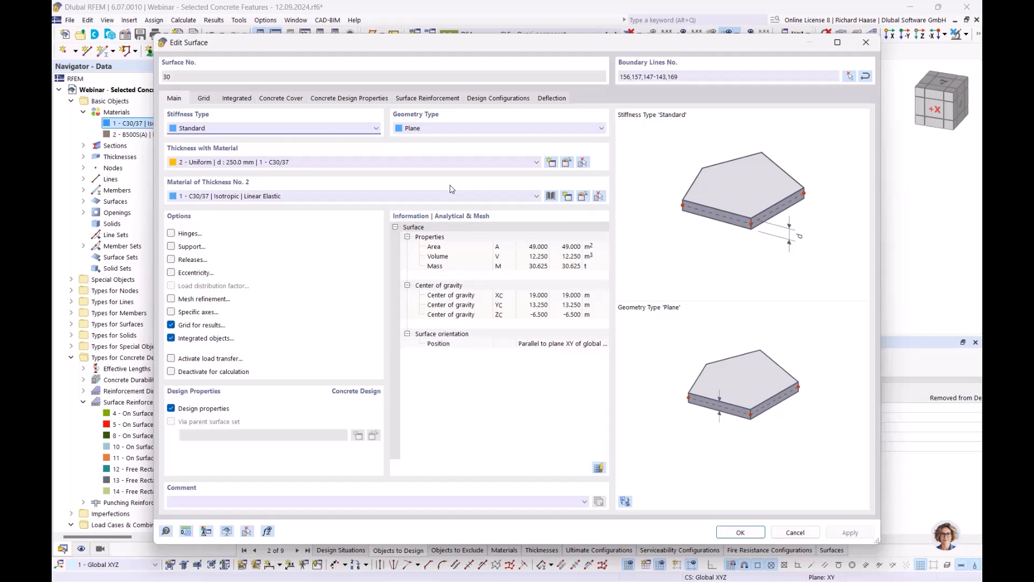
pyautogui.click(552, 99)
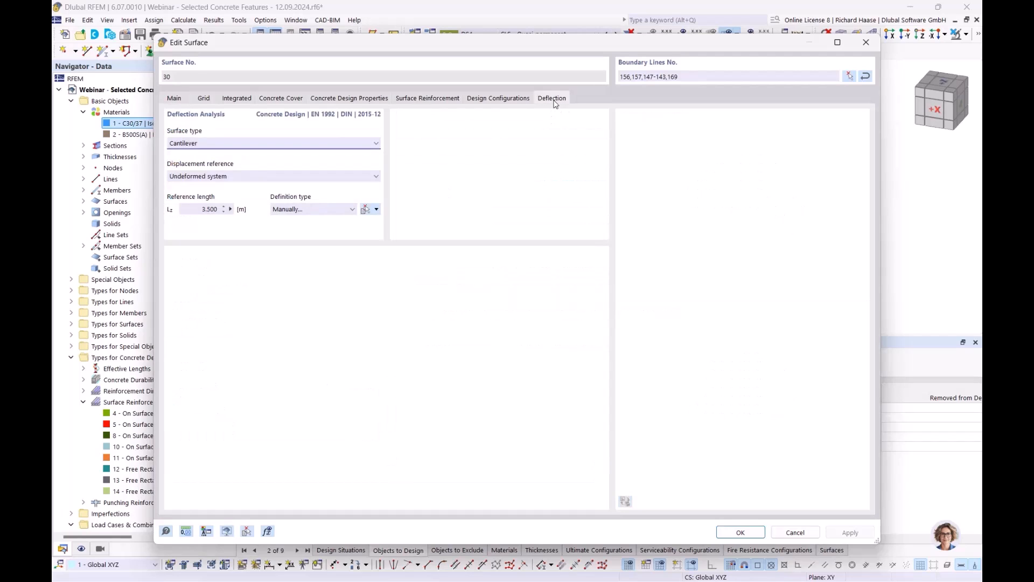
pyautogui.moveTo(512, 41); pyautogui.dragTo(618, 272)
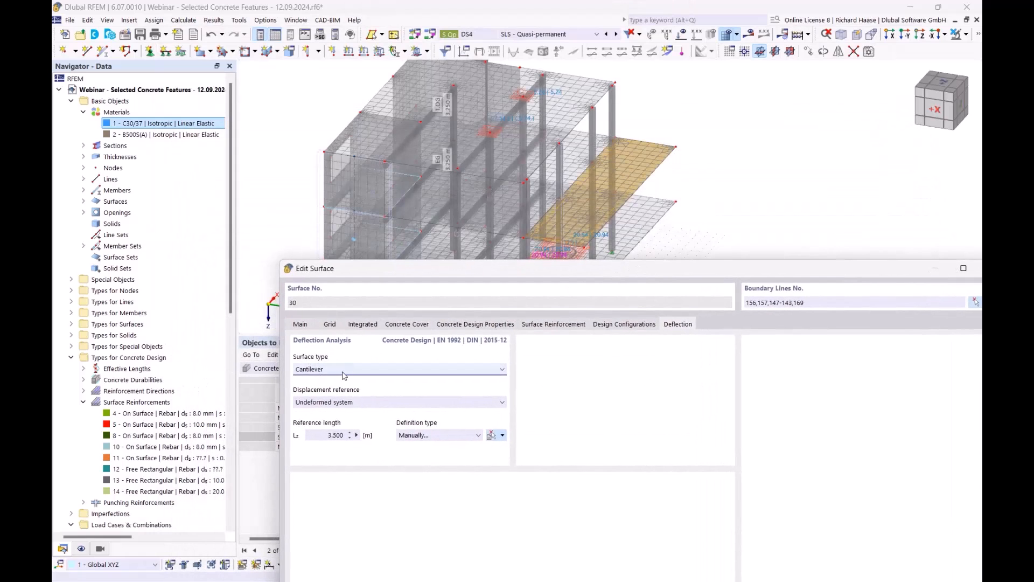
pyautogui.click(340, 372)
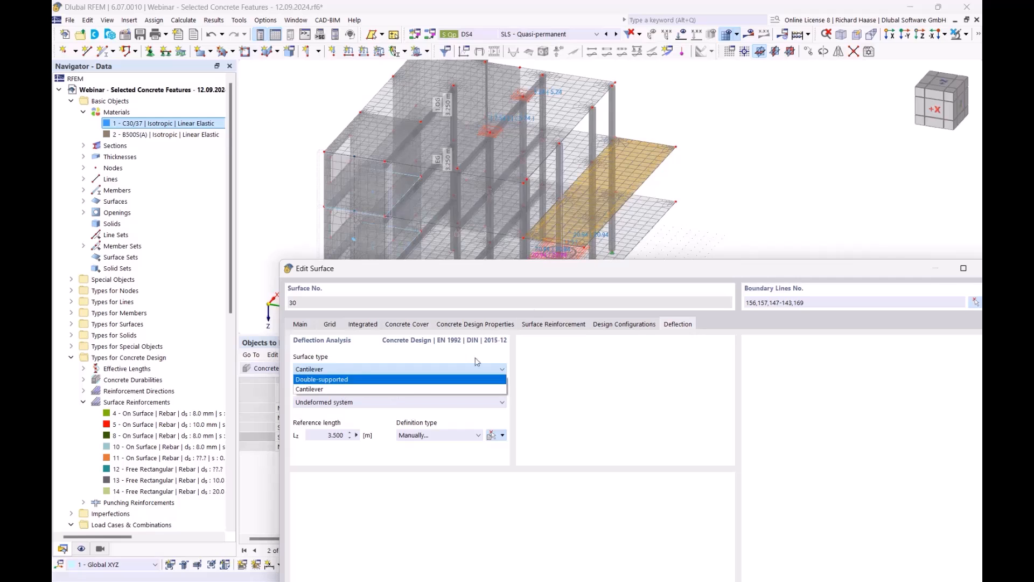
pyautogui.click(333, 389)
pyautogui.moveTo(656, 270); pyautogui.dragTo(610, 280)
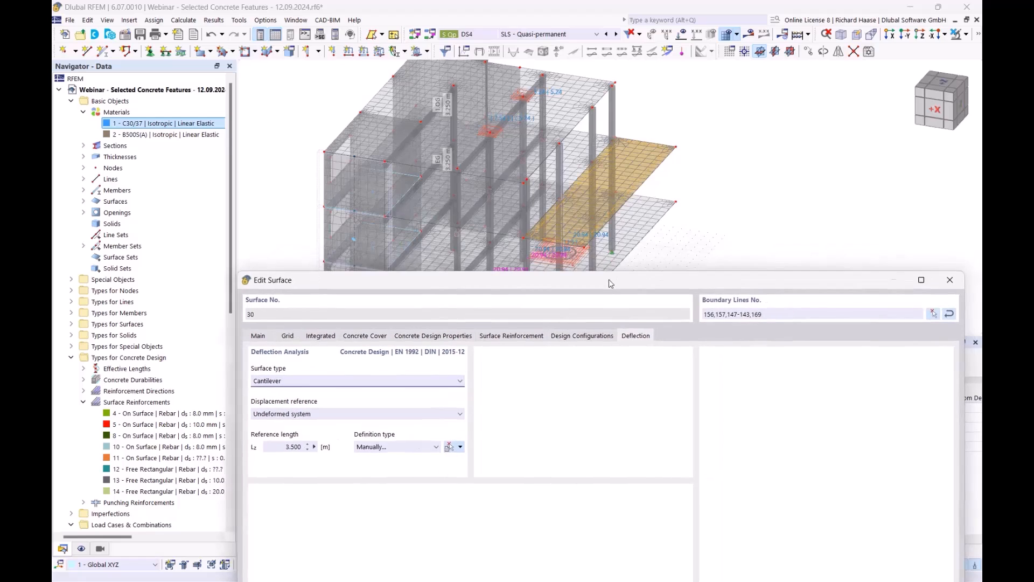
# Try defining surface 30's deflection reference length by maximum boundary line and by minimum boundary line
pyautogui.click(391, 449)
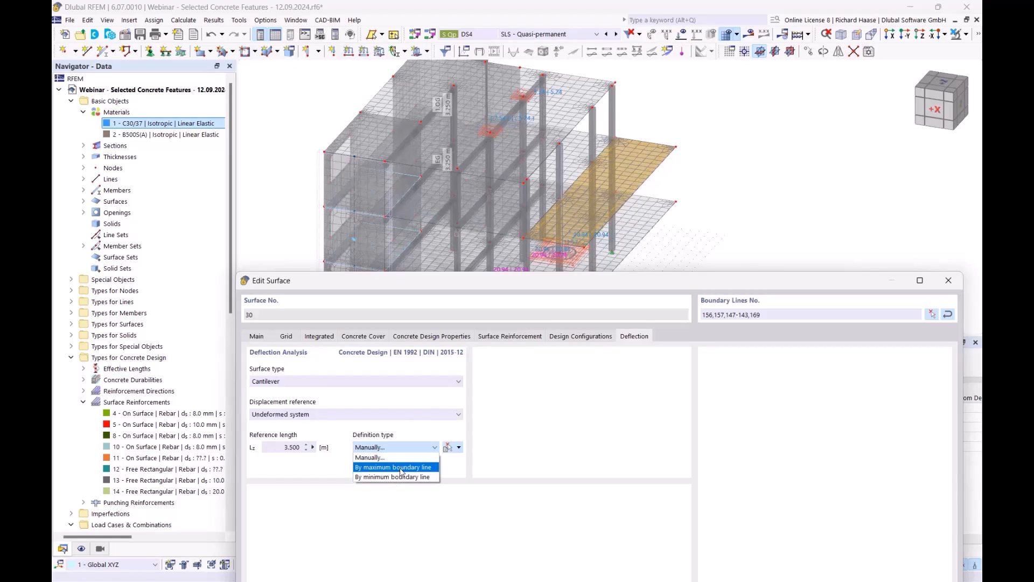
pyautogui.click(401, 469)
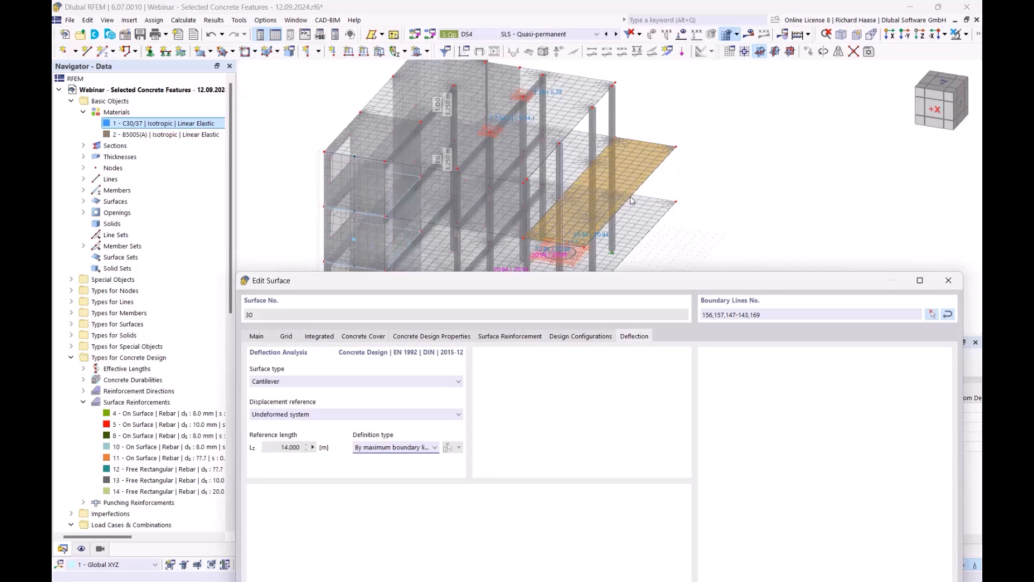
pyautogui.click(412, 447)
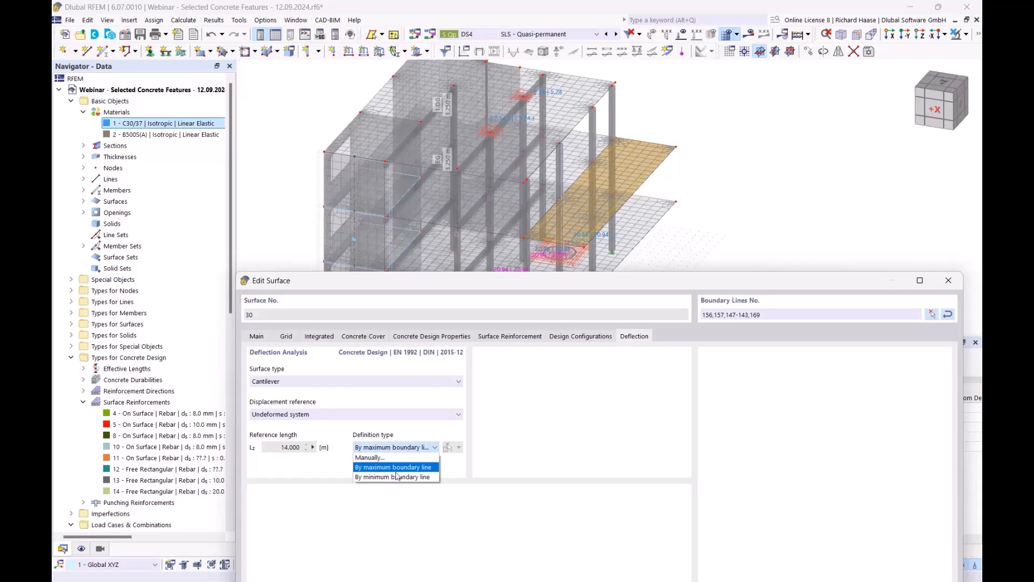
pyautogui.click(390, 477)
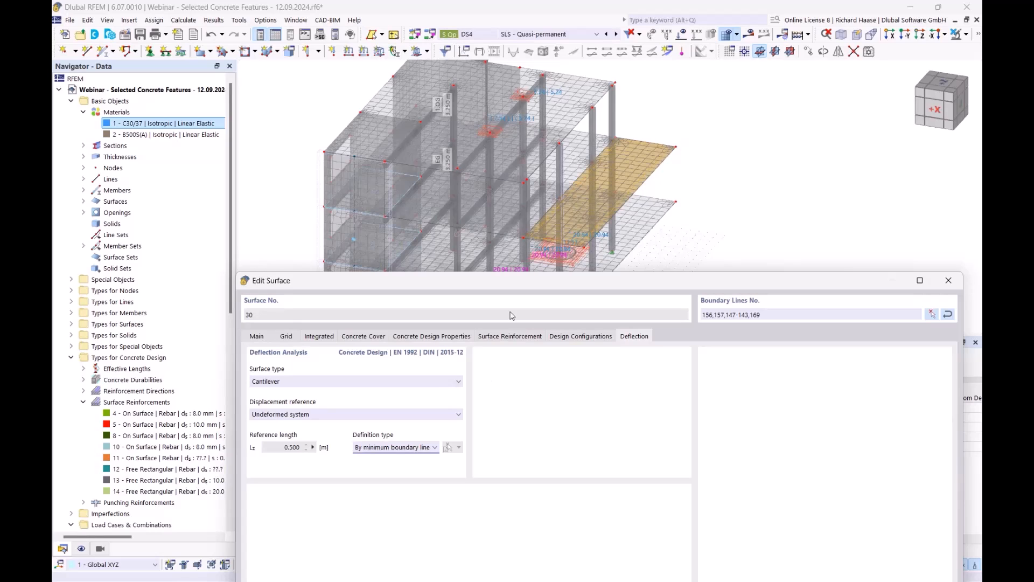
# Define surface 30's reference length manually as 3.500 m by picking the slab's short edge line, and accept the surface settings
pyautogui.click(435, 448)
pyautogui.click(418, 458)
pyautogui.click(448, 448)
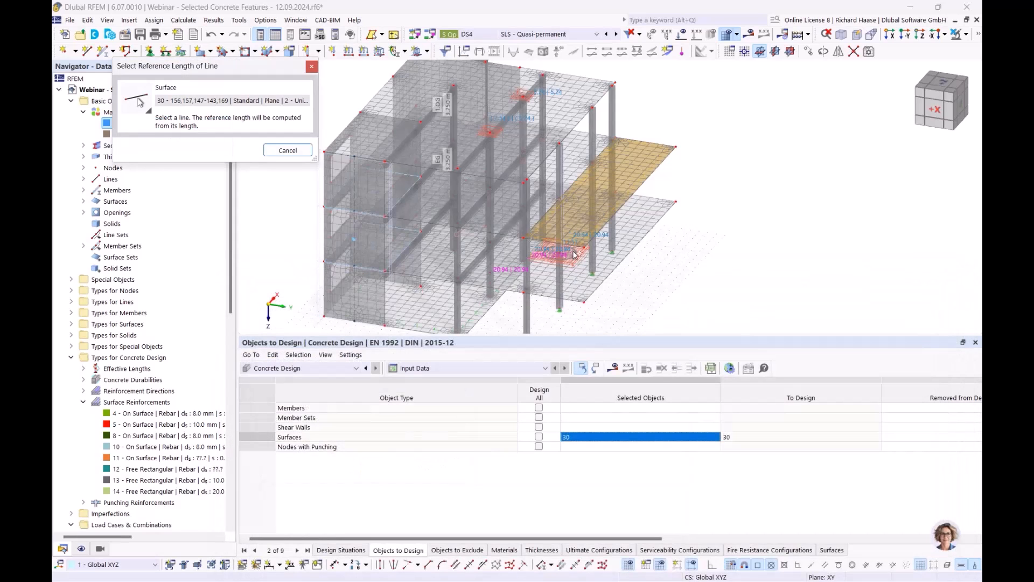
pyautogui.scroll(3, 522, 229)
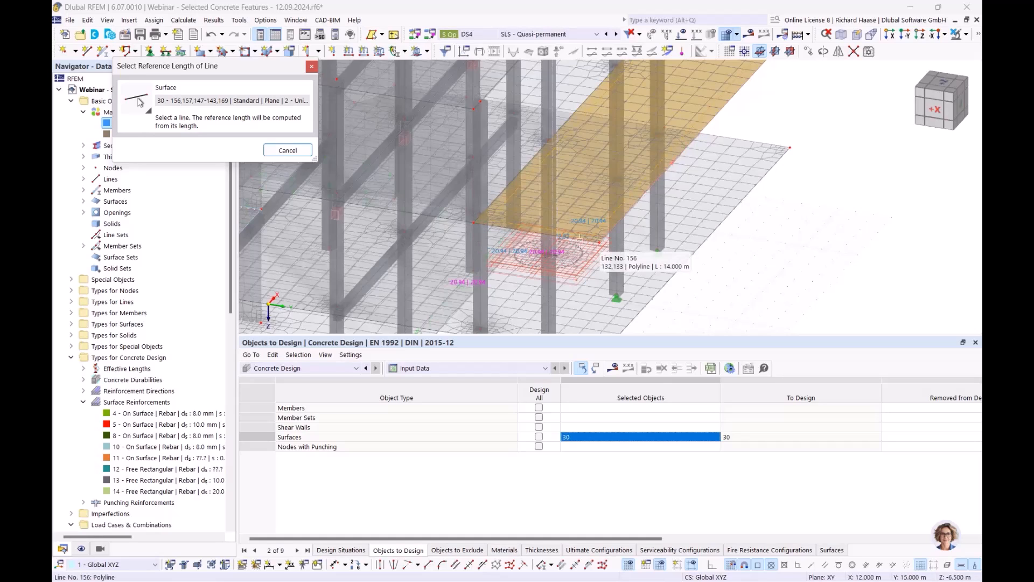
pyautogui.click(533, 231)
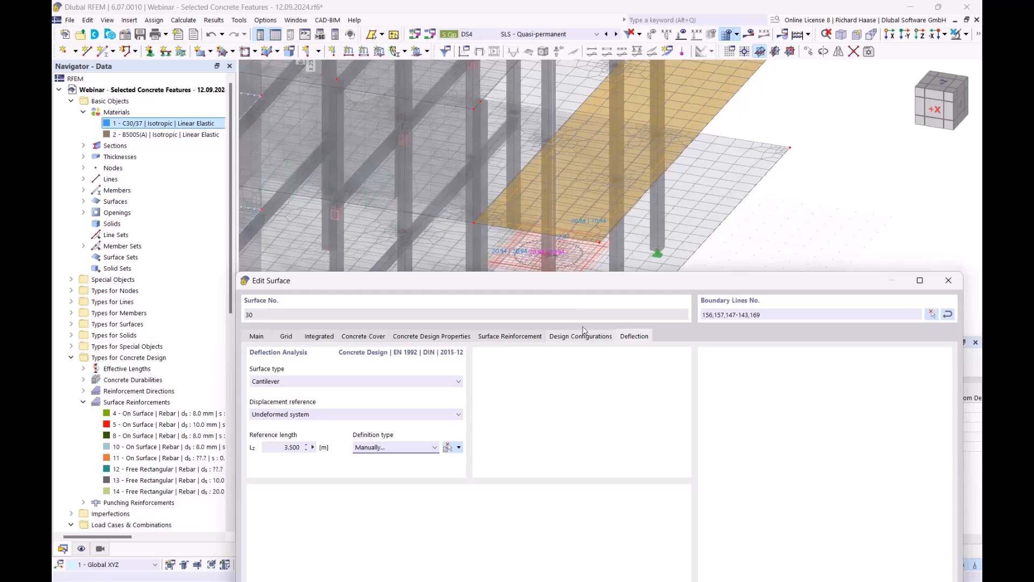
pyautogui.moveTo(698, 283); pyautogui.dragTo(683, 66)
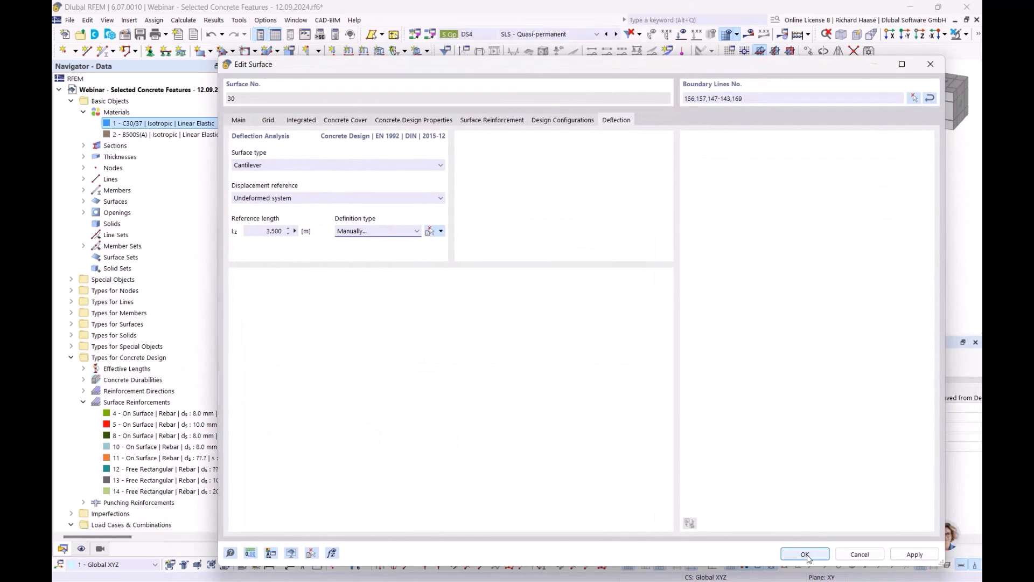
pyautogui.click(805, 554)
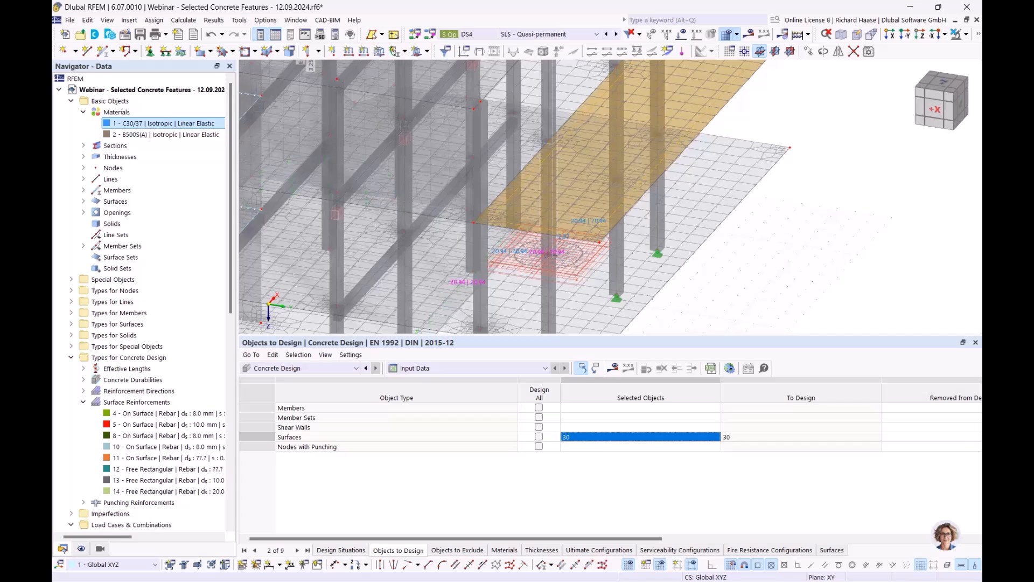
# Edit surface reinforcement 11 of surface 30, setting the bar diameter to 8.0 mm and the rebar spacing to 0.200 m
pyautogui.doubleClick(500, 205)
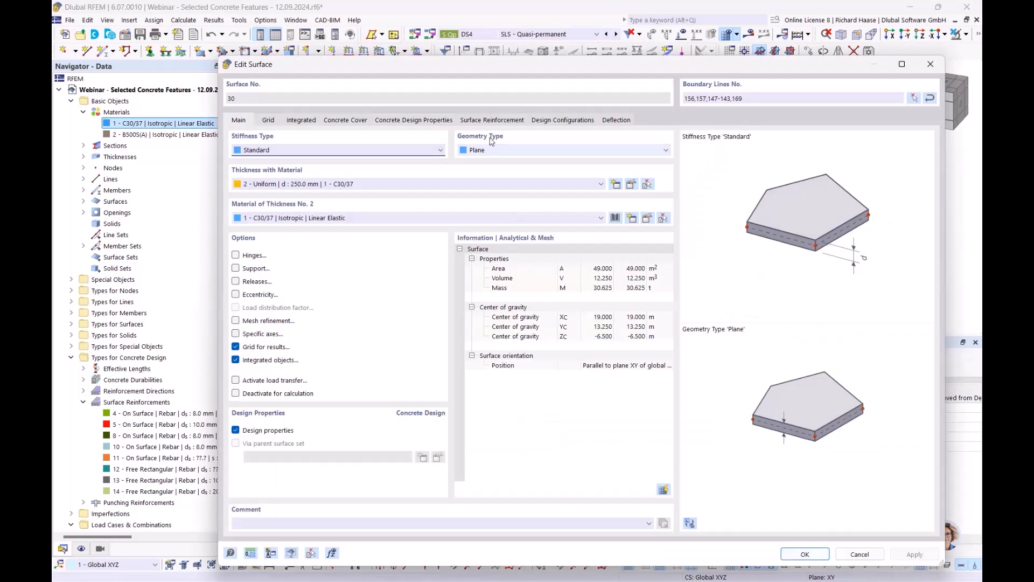
pyautogui.click(492, 120)
pyautogui.click(505, 173)
pyautogui.click(254, 254)
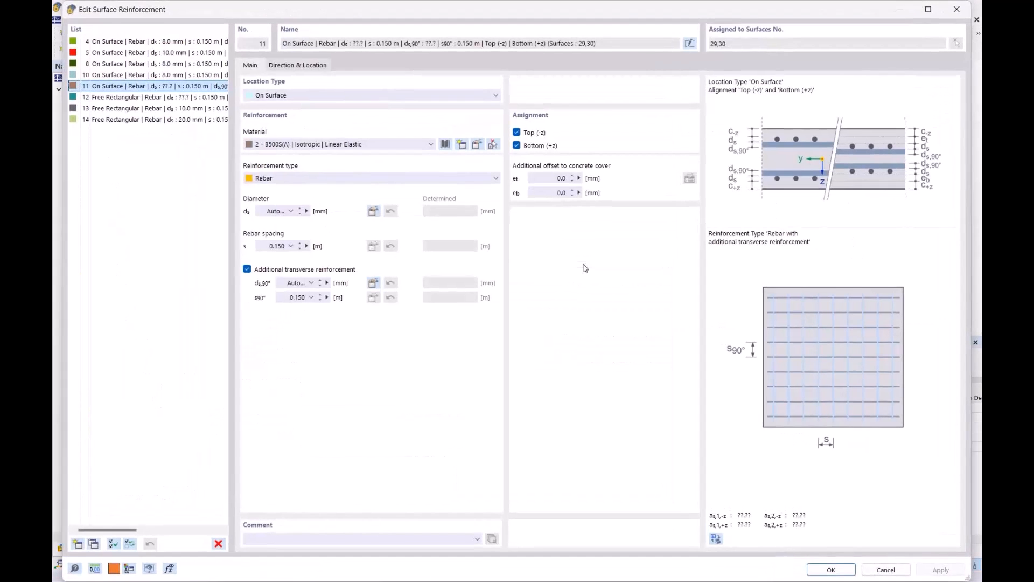
pyautogui.click(290, 211)
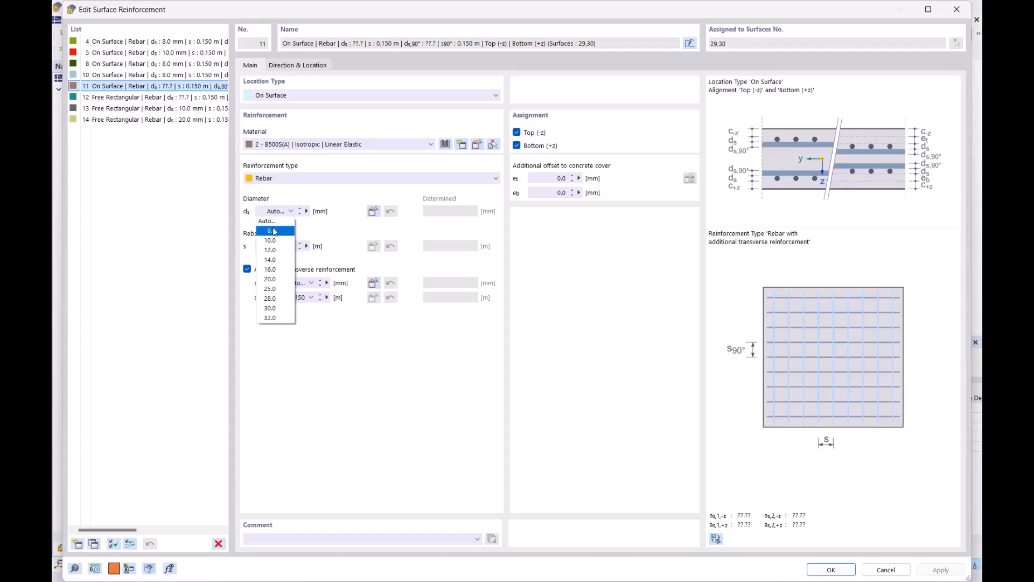
pyautogui.click(274, 230)
pyautogui.press('Tab')
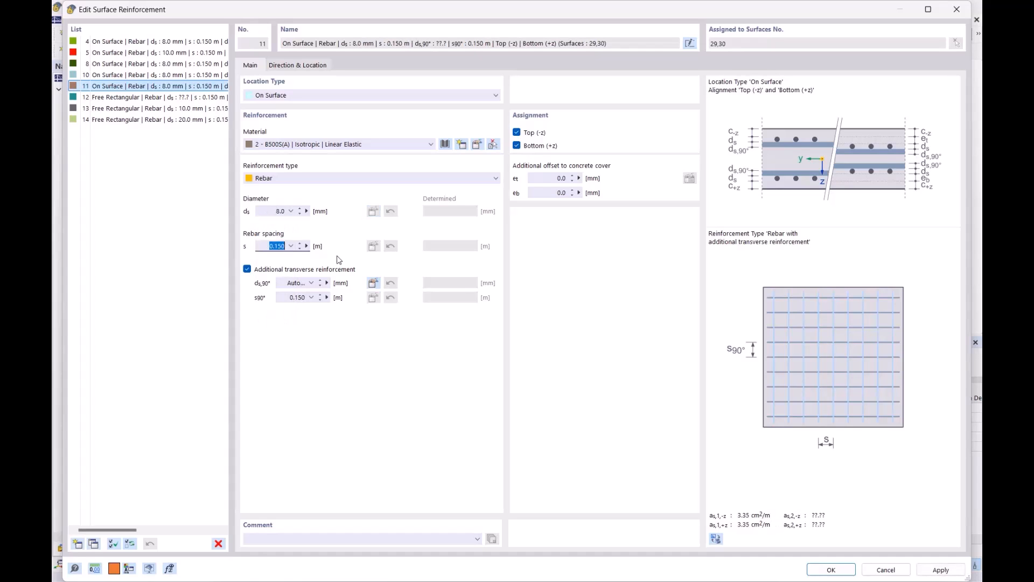
pyautogui.write(',2')
# Set the additional transverse reinforcement to 8.0 mm diameter at 0.200 m spacing and accept the reinforcement and surface changes
pyautogui.click(306, 287)
pyautogui.write(',8')
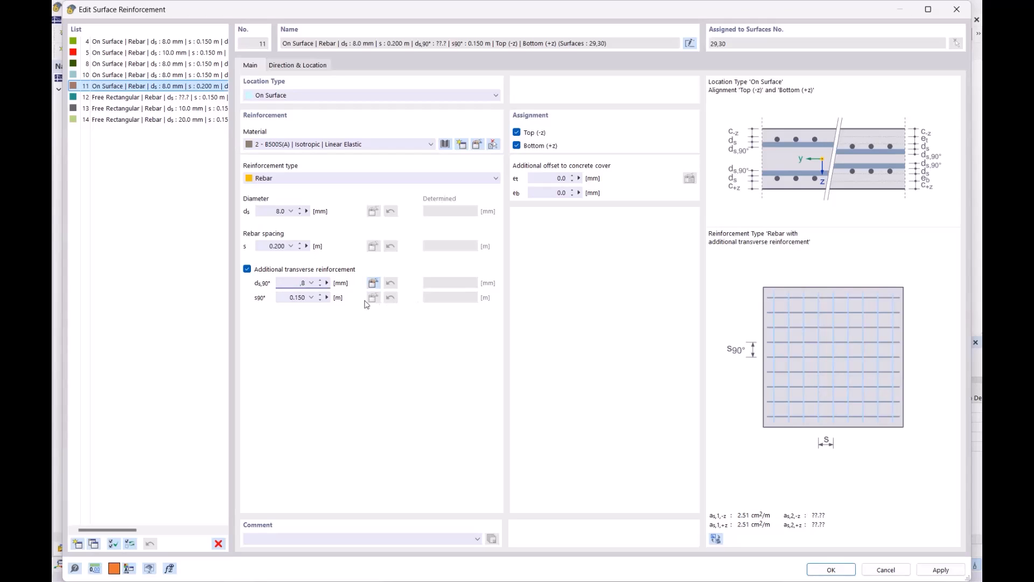
pyautogui.click(285, 297)
pyautogui.write(',2')
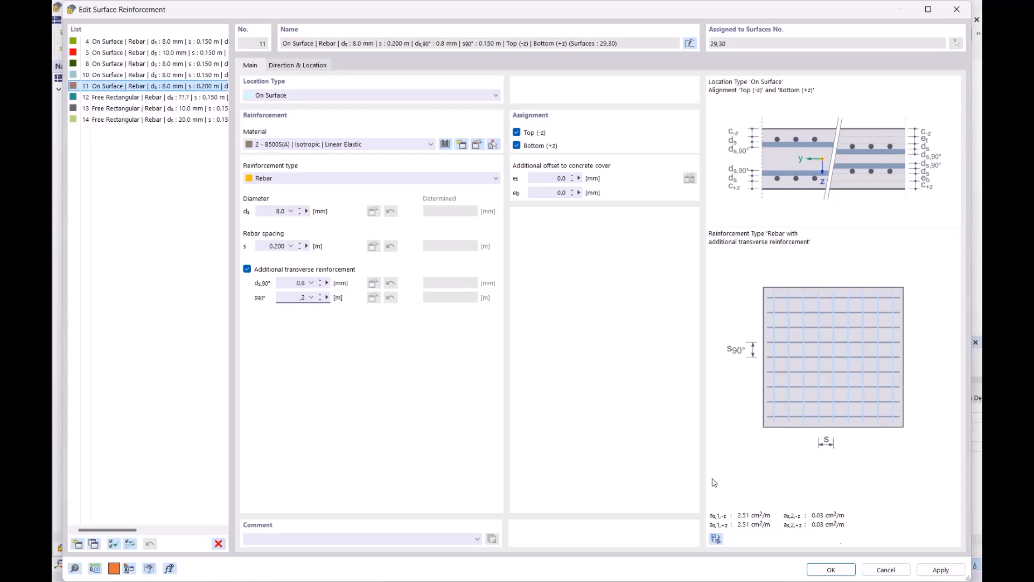
pyautogui.click(838, 571)
pyautogui.click(619, 377)
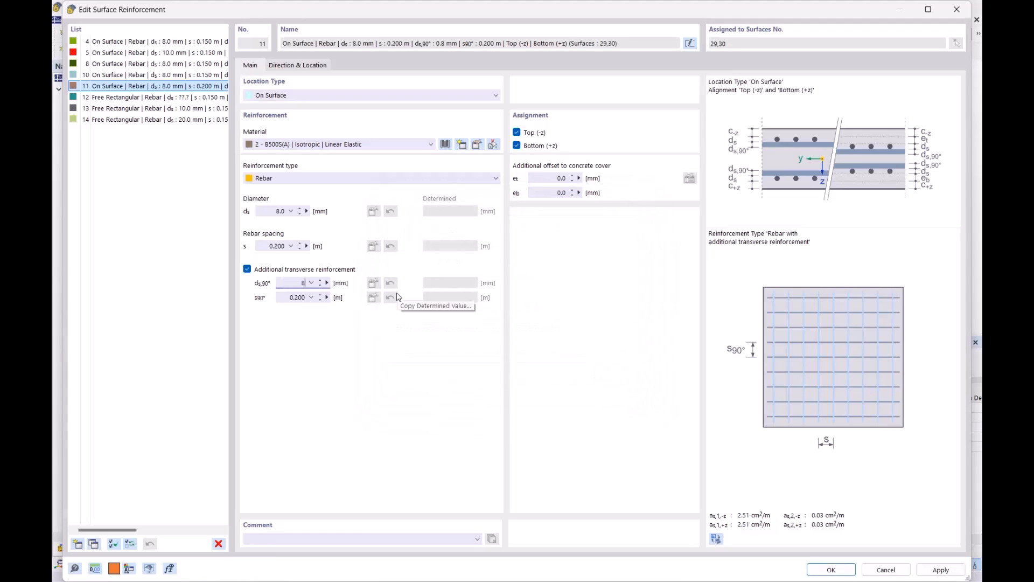
pyautogui.click(832, 570)
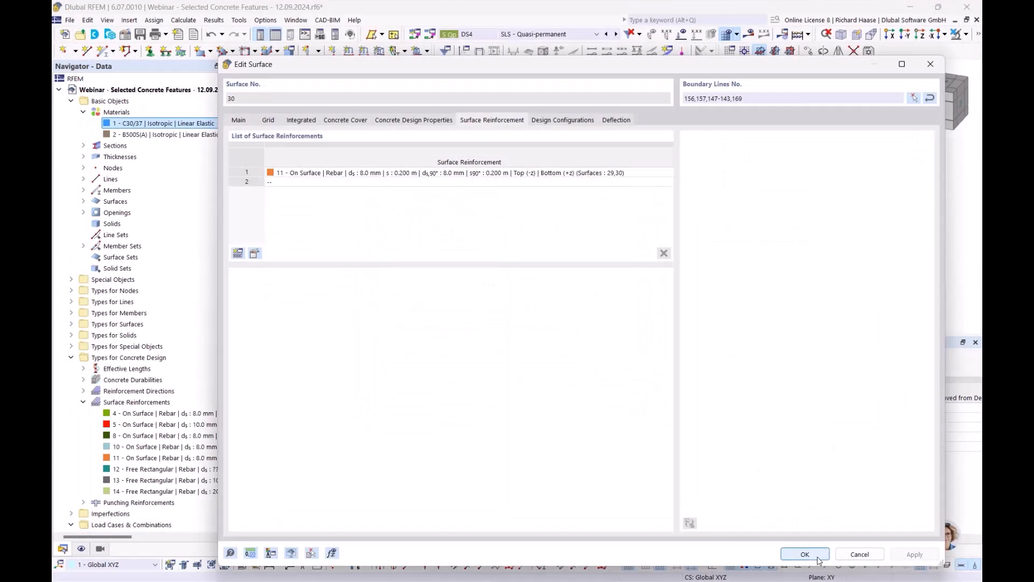
pyautogui.click(813, 557)
# Open the concrete design serviceability configuration 1 - Standard for editing
pyautogui.scroll(-2, 855, 282)
pyautogui.moveTo(793, 270); pyautogui.dragTo(696, 259, button='middle')
pyautogui.scroll(-10, 166, 505)
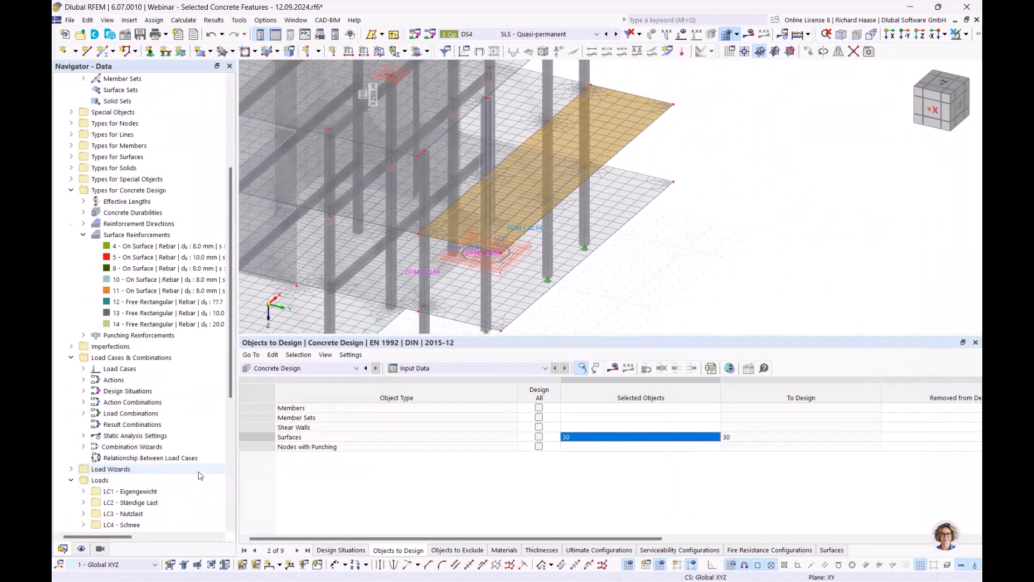
pyautogui.scroll(-3, 166, 504)
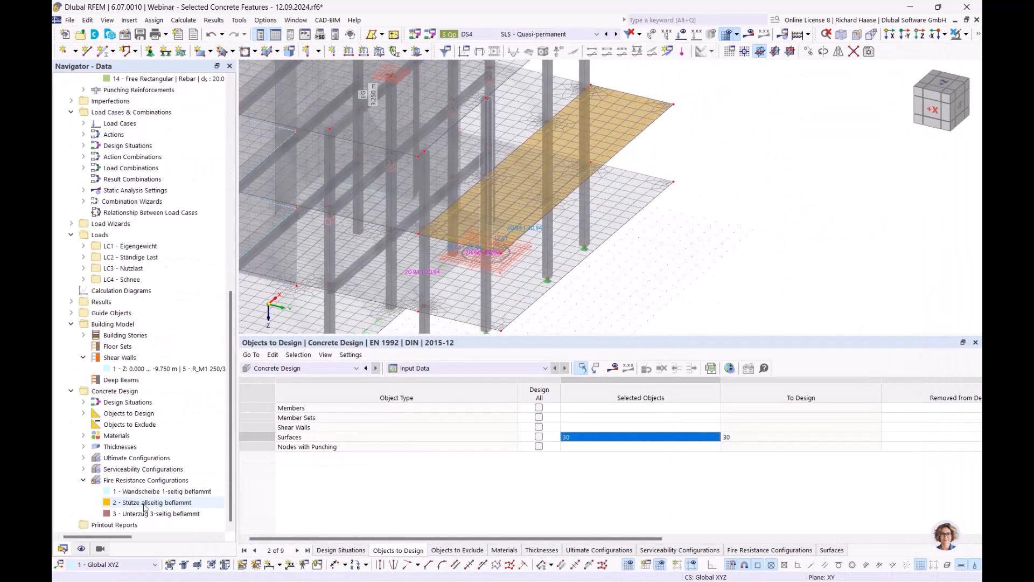
pyautogui.click(83, 481)
pyautogui.click(84, 502)
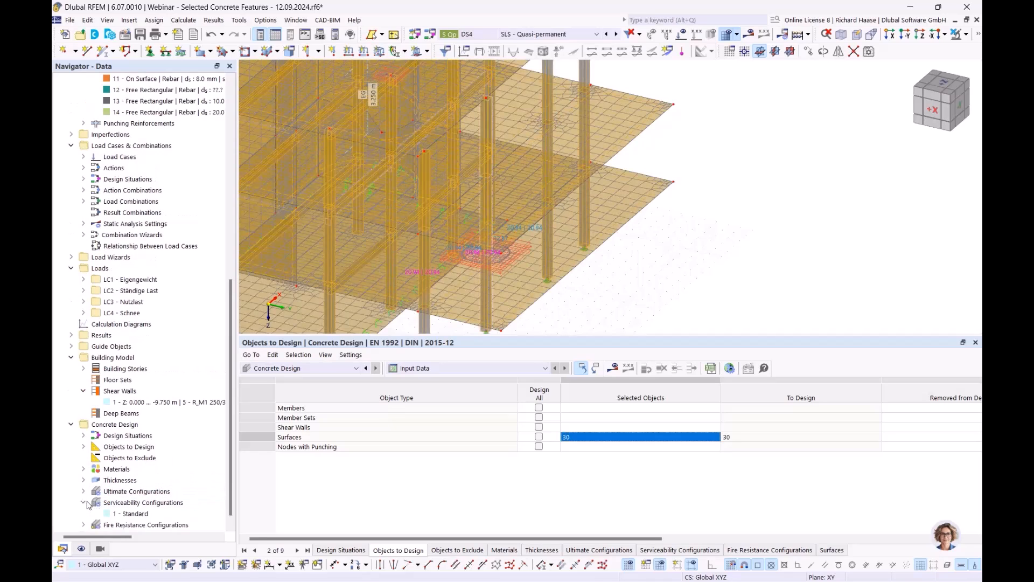
pyautogui.doubleClick(135, 514)
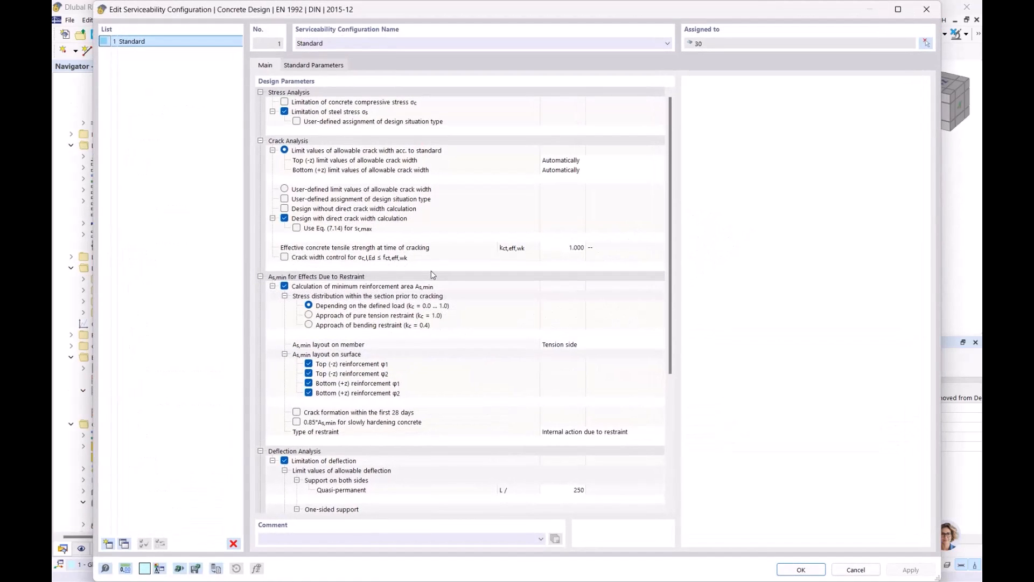
# Enable user-defined assignment of the design situation type for the steel stress limitation and examine its situation options
pyautogui.click(334, 112)
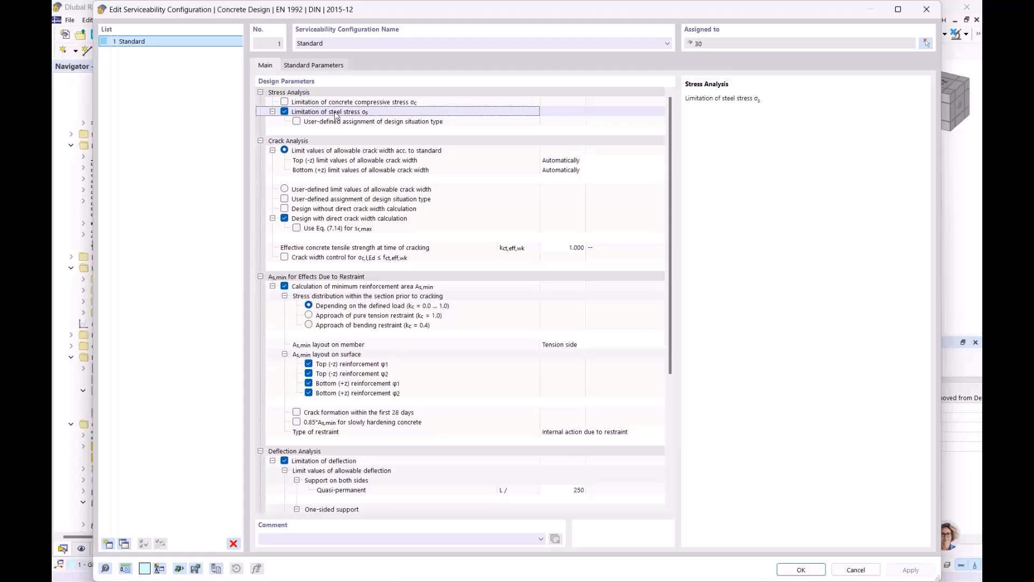
pyautogui.click(297, 121)
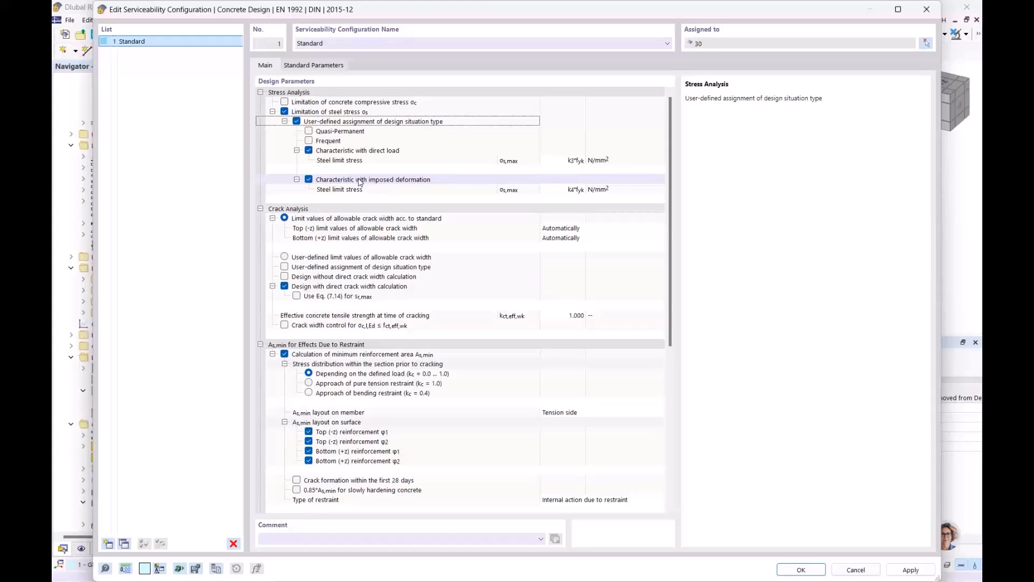
pyautogui.click(349, 132)
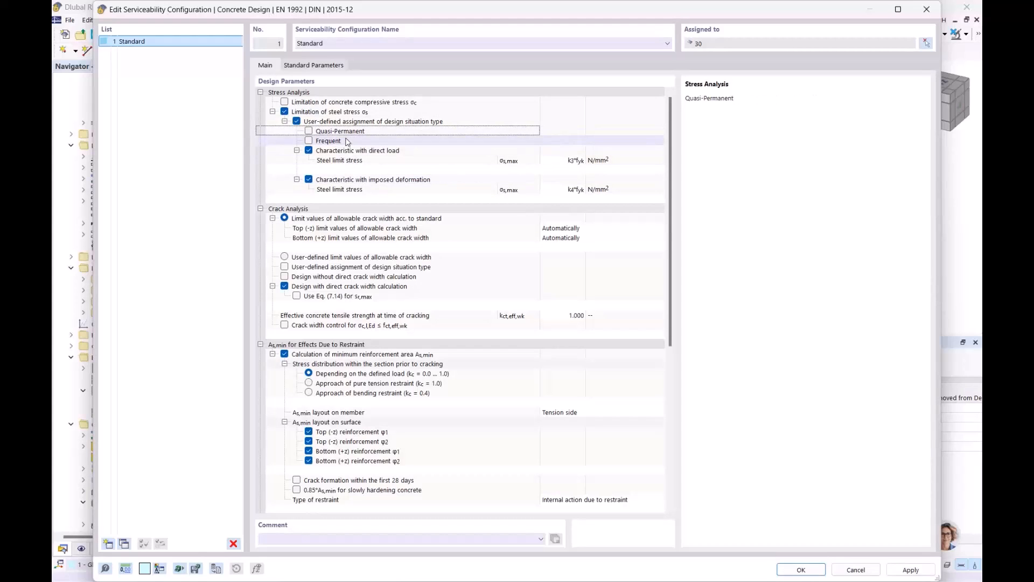
pyautogui.click(347, 142)
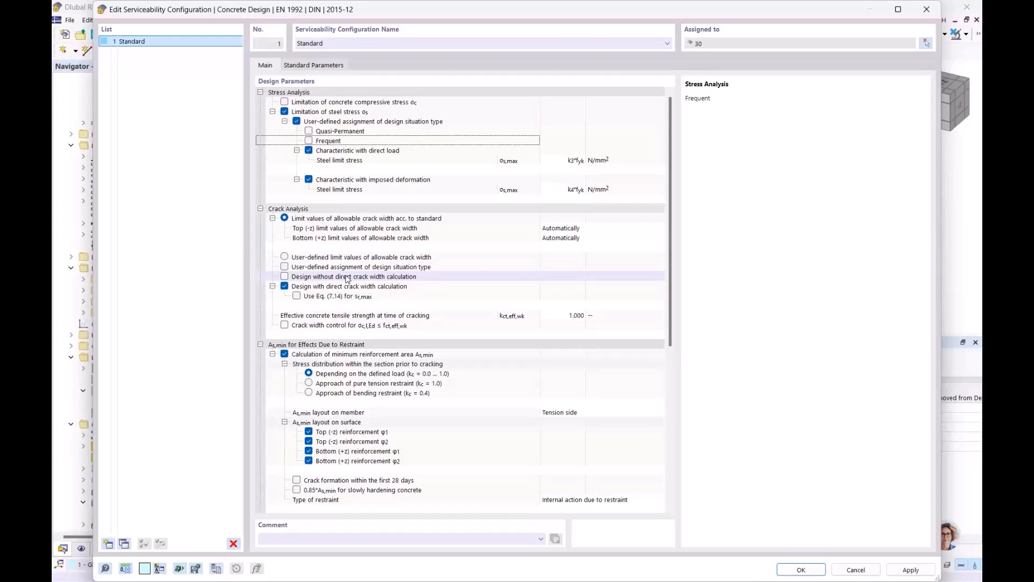
# Try the user-defined assignment of design situation type for the crack analysis
pyautogui.click(286, 269)
pyautogui.click(285, 267)
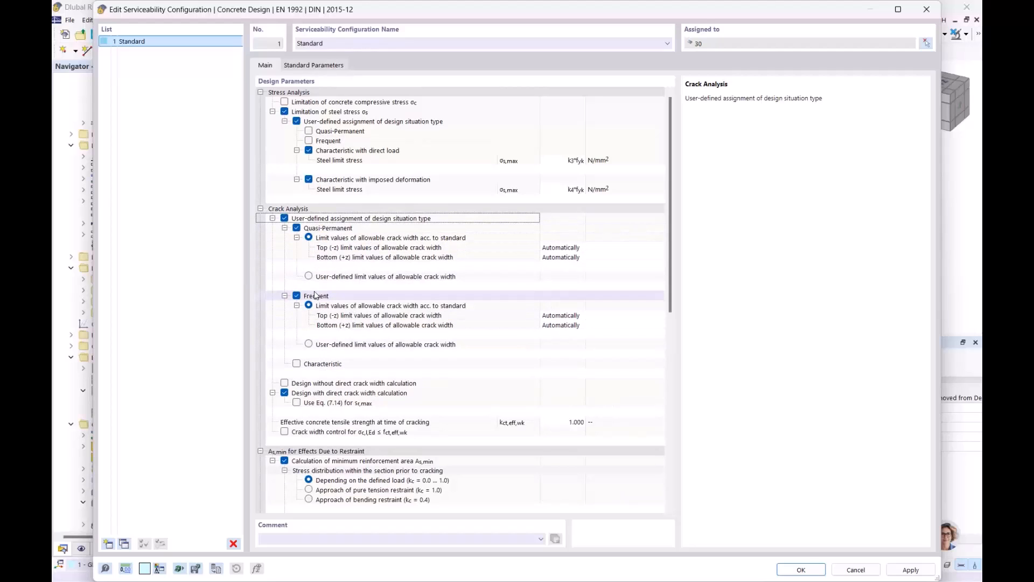
pyautogui.click(284, 218)
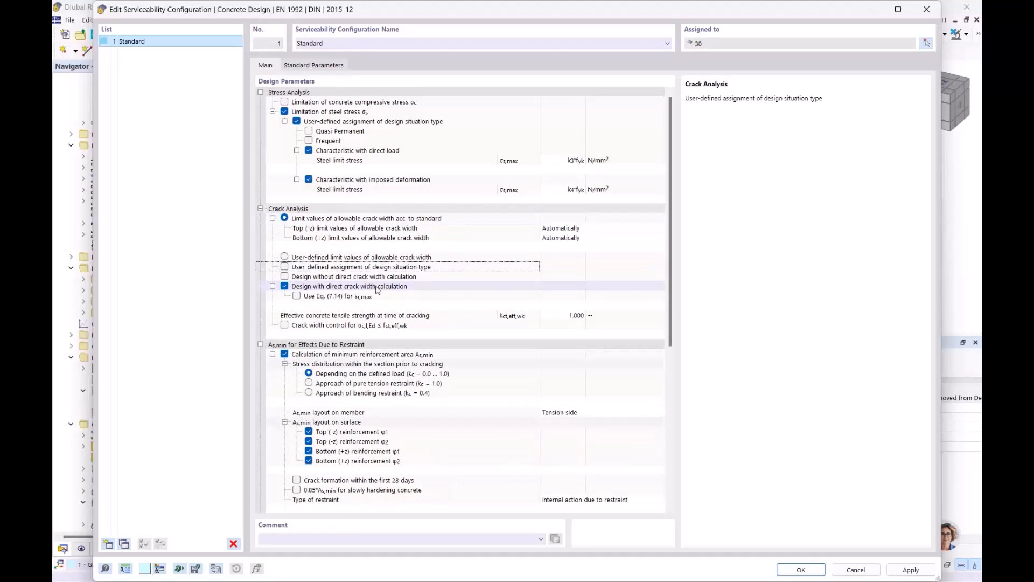
# Try the user-defined assignment of design situation type for the limitation of deflection in the deflection analysis
pyautogui.scroll(-3, 398, 262)
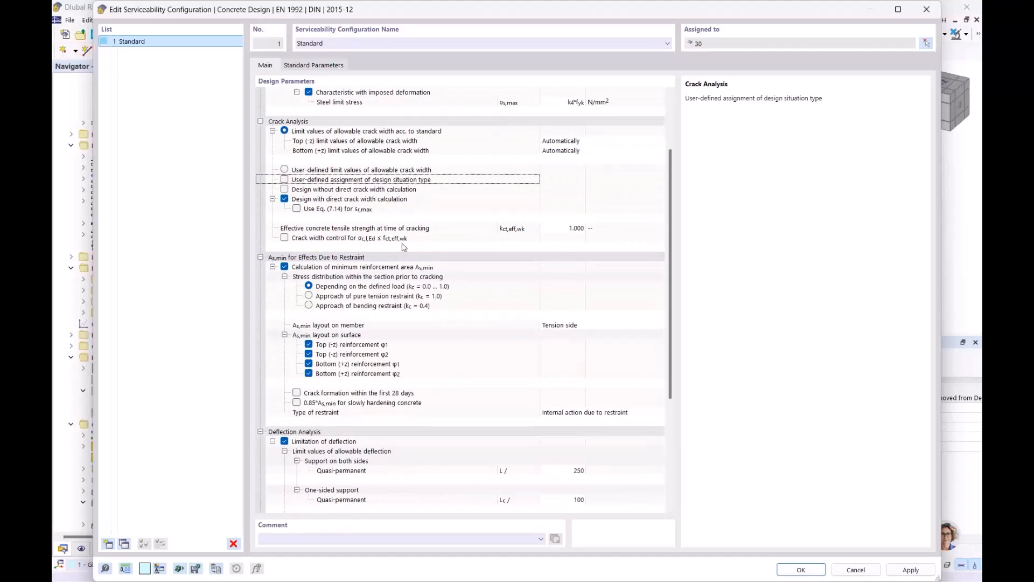
pyautogui.scroll(-4, 404, 246)
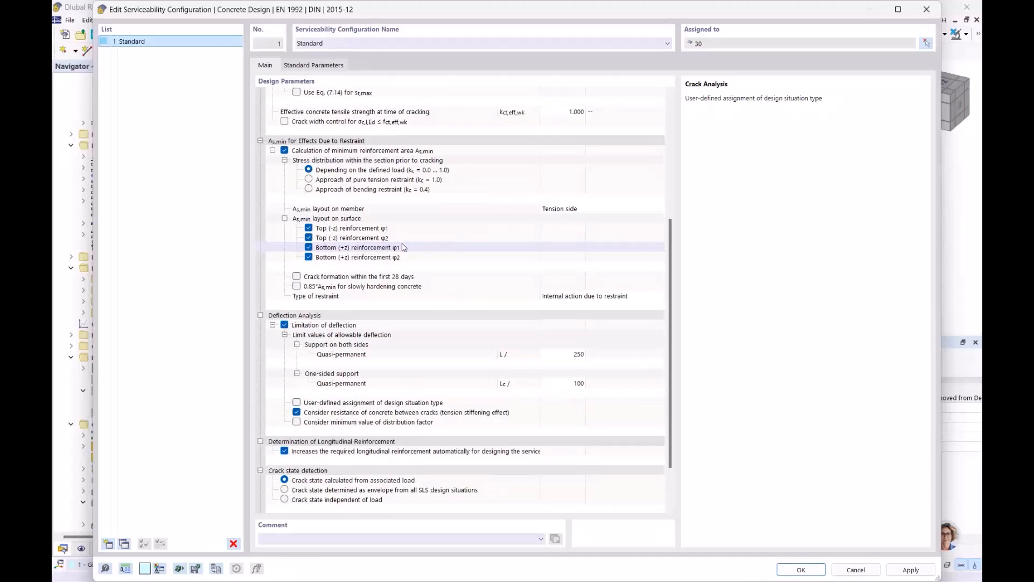
pyautogui.scroll(-1, 404, 247)
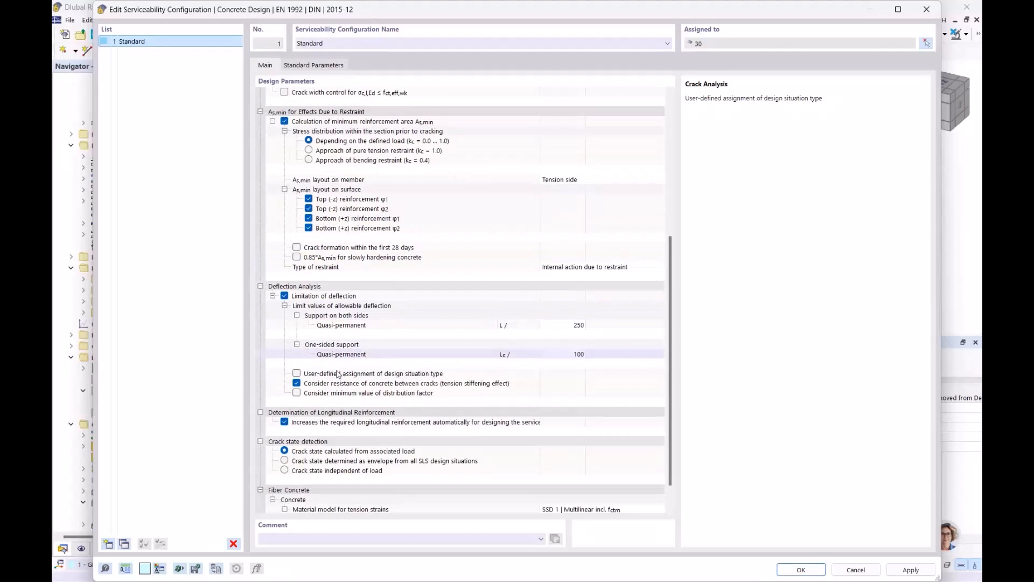
pyautogui.click(296, 374)
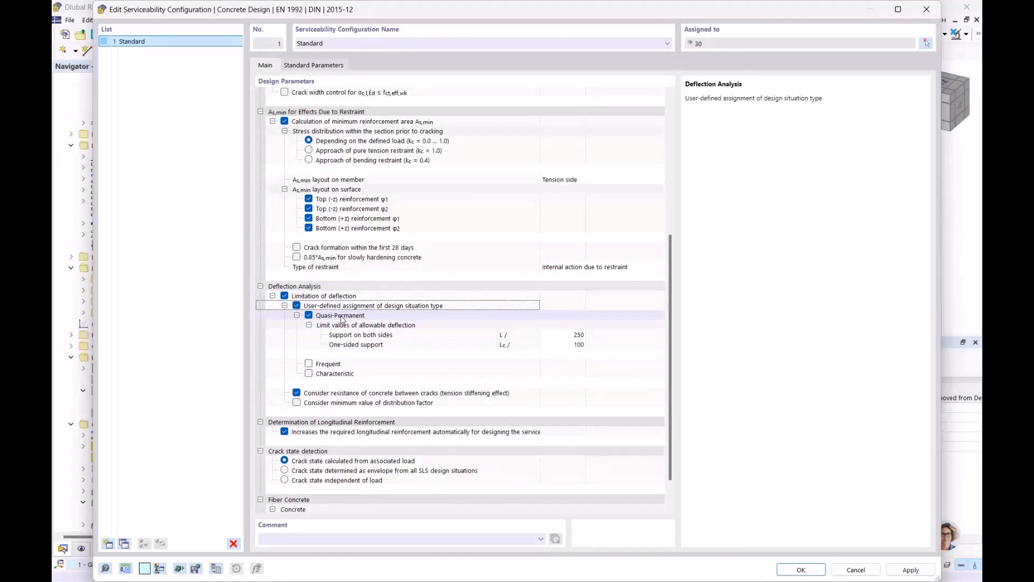
pyautogui.click(328, 365)
pyautogui.click(330, 375)
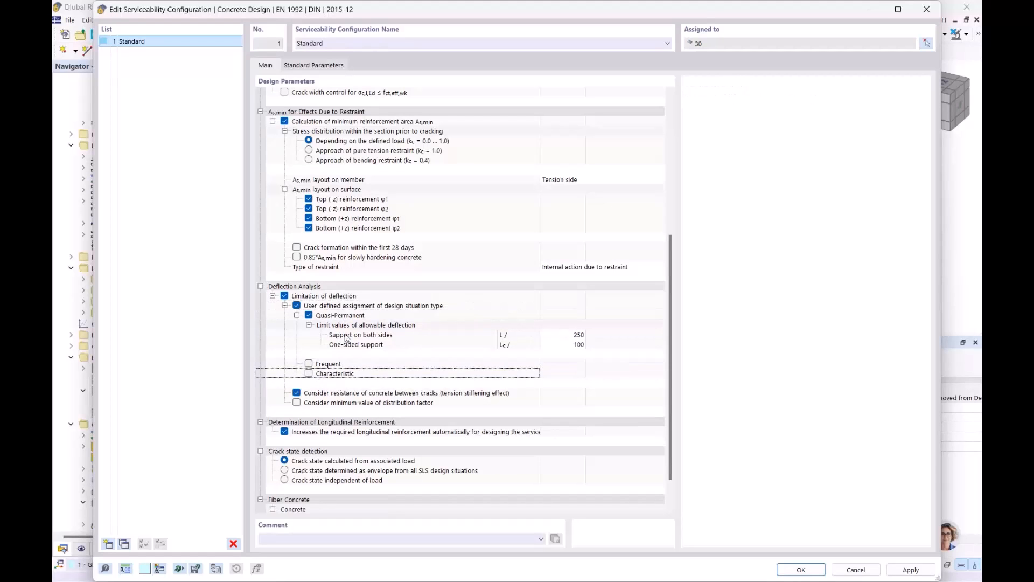
pyautogui.click(297, 306)
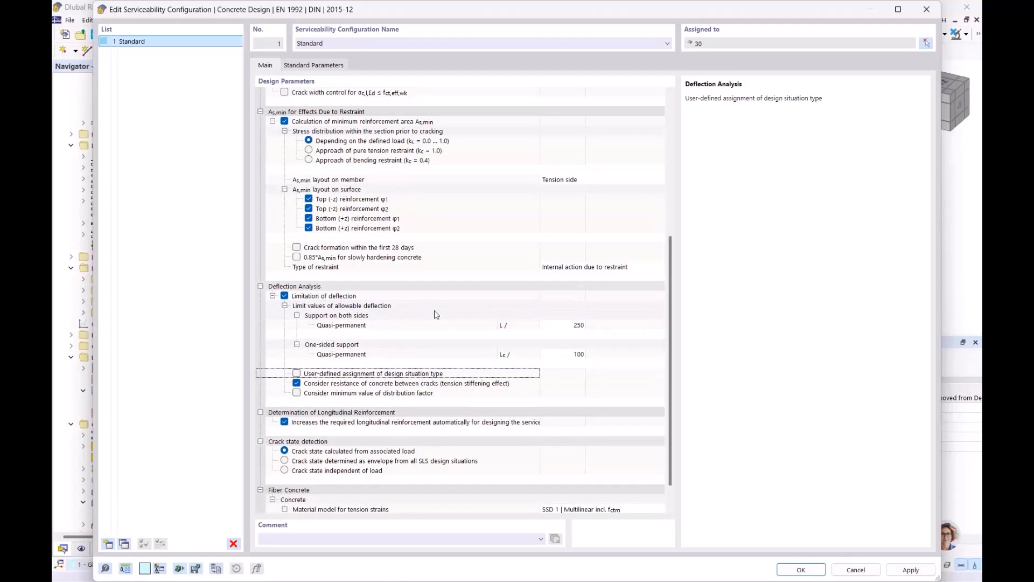
# Disable the automatic increase of required longitudinal reinforcement and the user-defined design situation assignment for steel stress, and accept the configuration
pyautogui.scroll(-1, 431, 313)
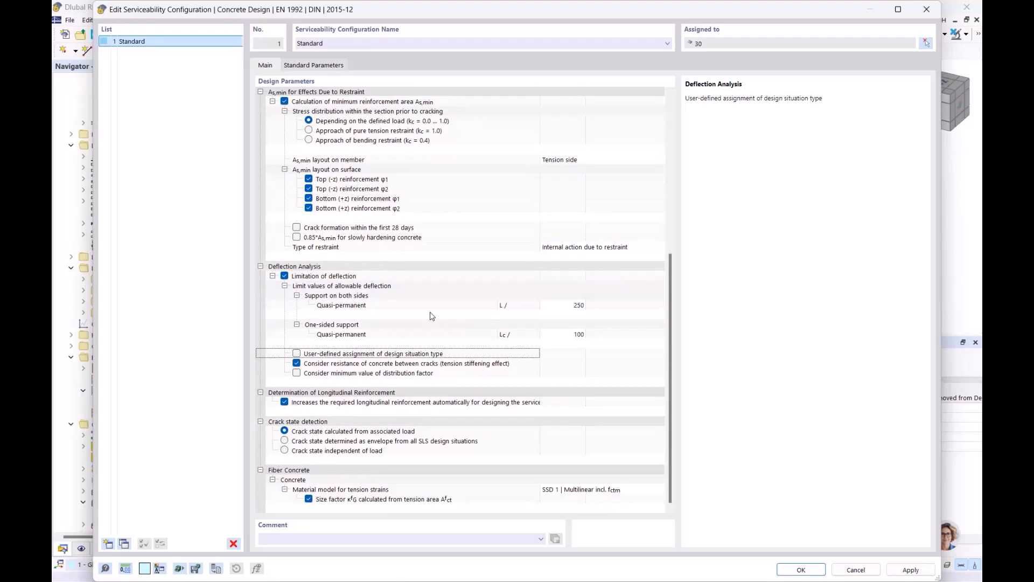
pyautogui.click(286, 405)
pyautogui.scroll(5, 416, 382)
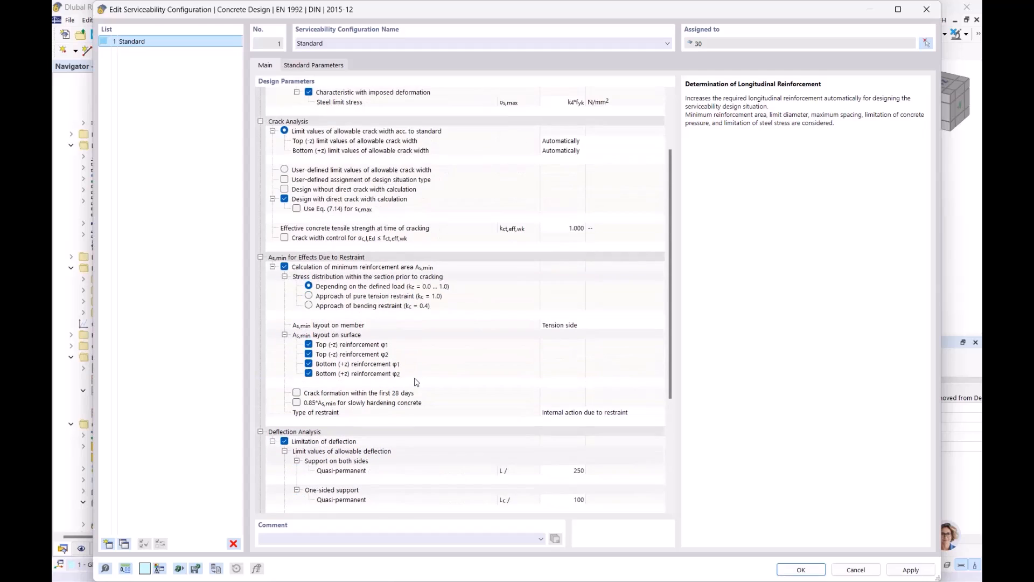
pyautogui.scroll(3, 416, 382)
pyautogui.click(320, 113)
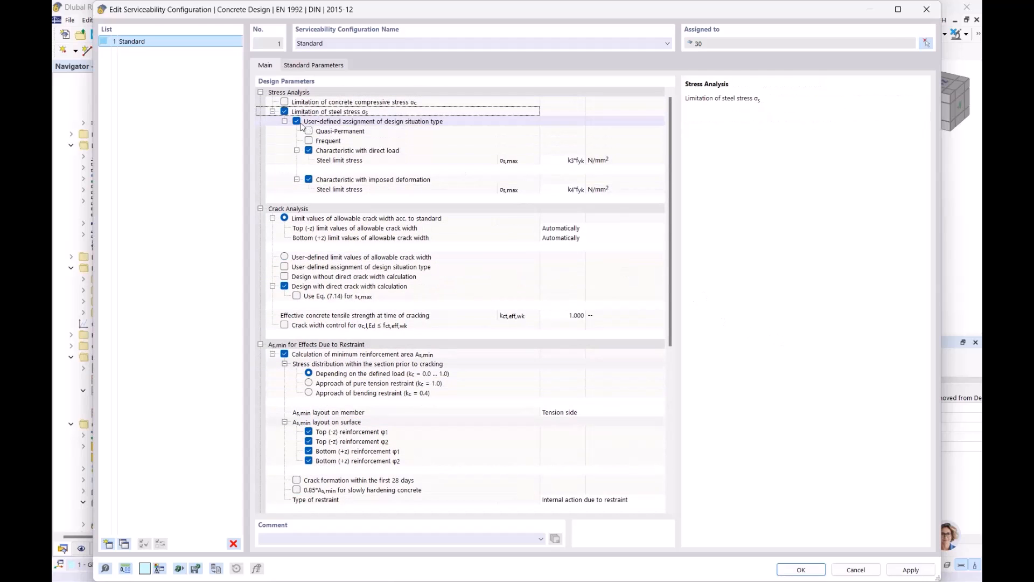
pyautogui.click(297, 121)
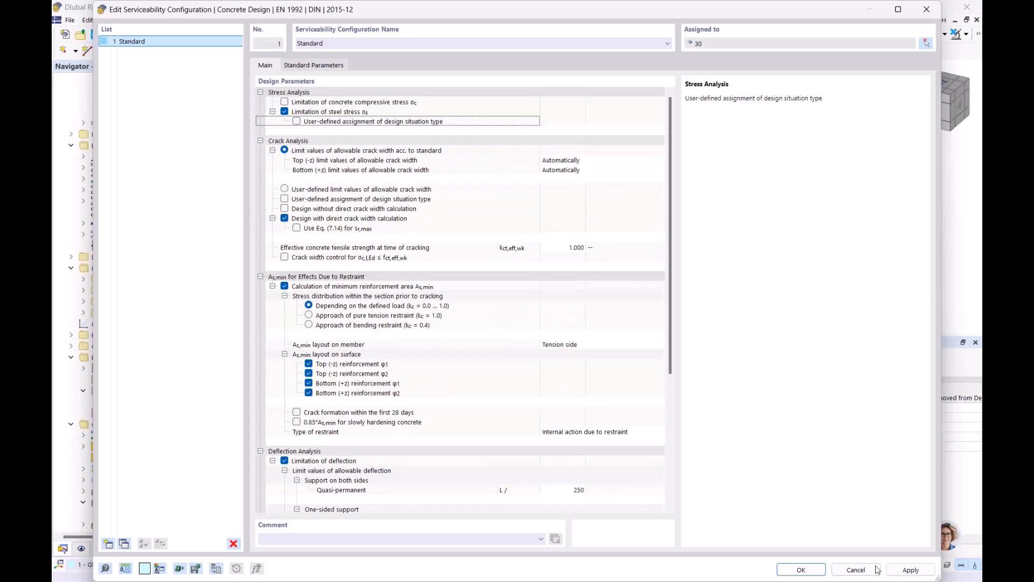
pyautogui.click(802, 569)
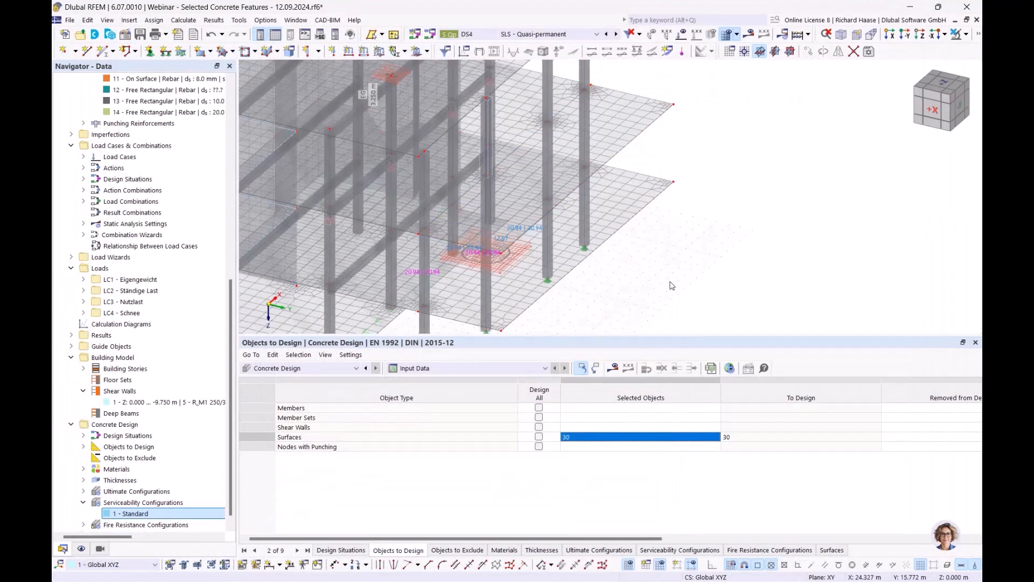
# Delete the model's mesh so that the existing results are discarded
pyautogui.click(613, 369)
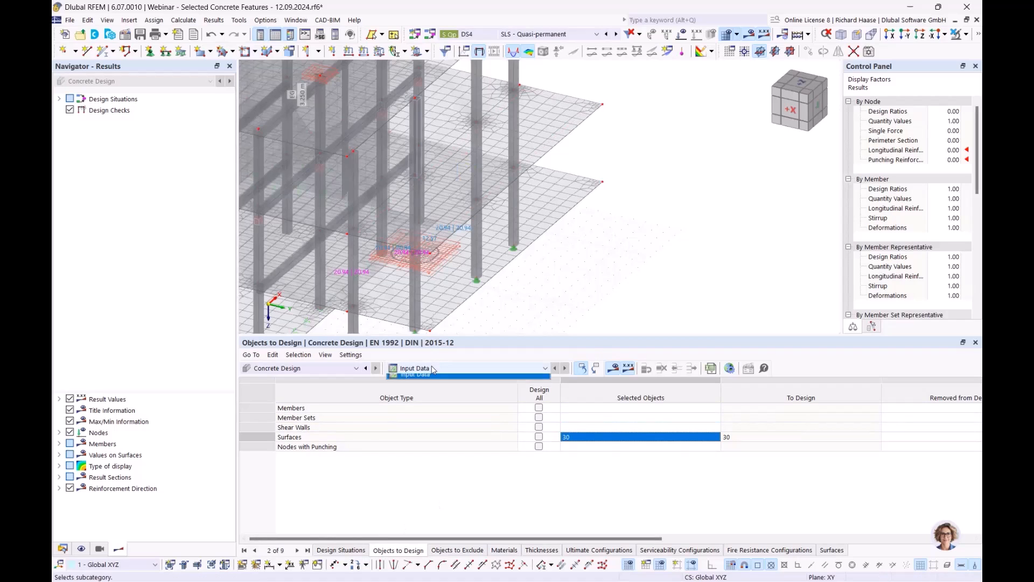
pyautogui.scroll(-1, 659, 278)
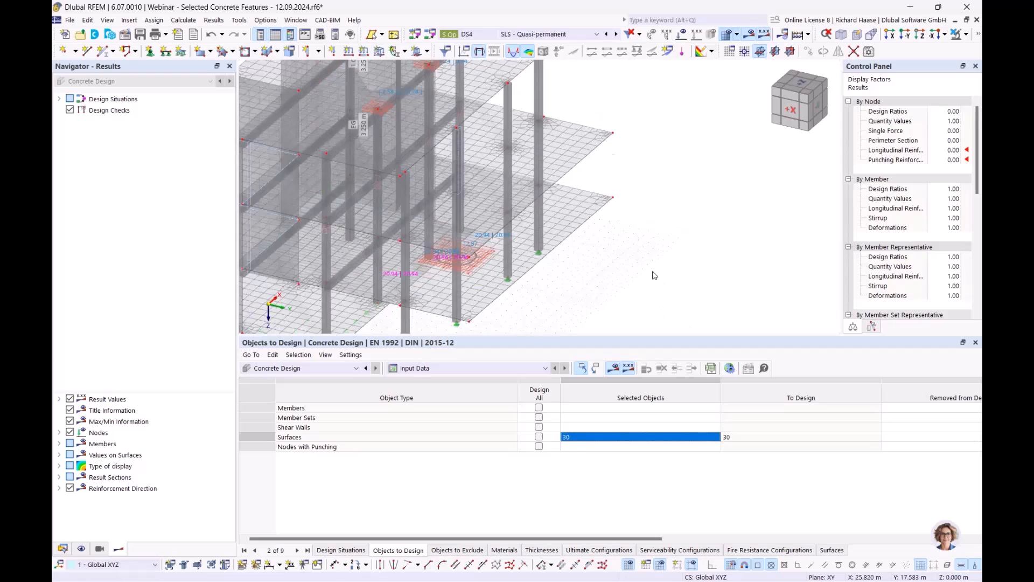
pyautogui.scroll(-1, 659, 278)
pyautogui.moveTo(683, 272); pyautogui.dragTo(738, 279, button='middle')
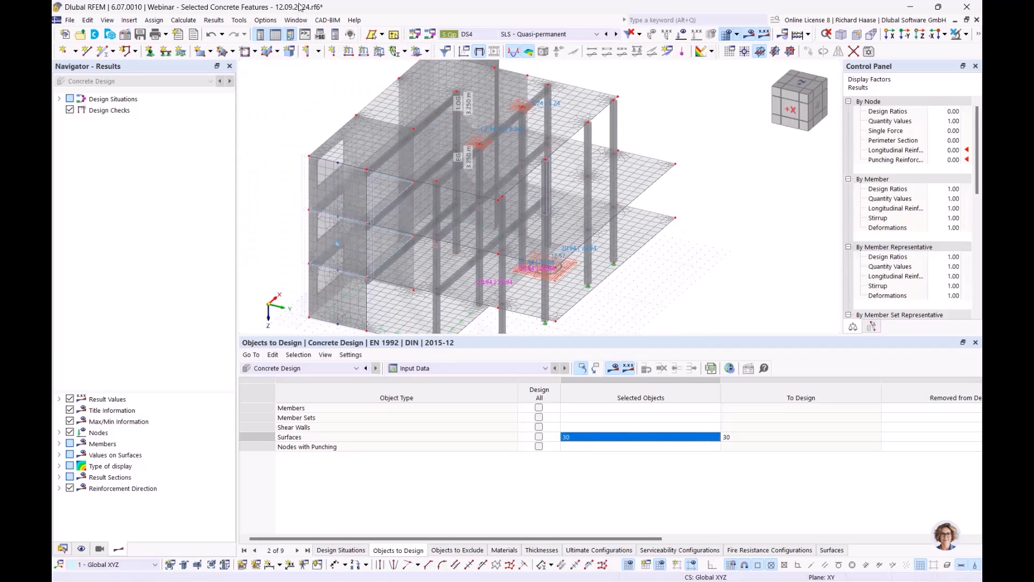
pyautogui.click(184, 20)
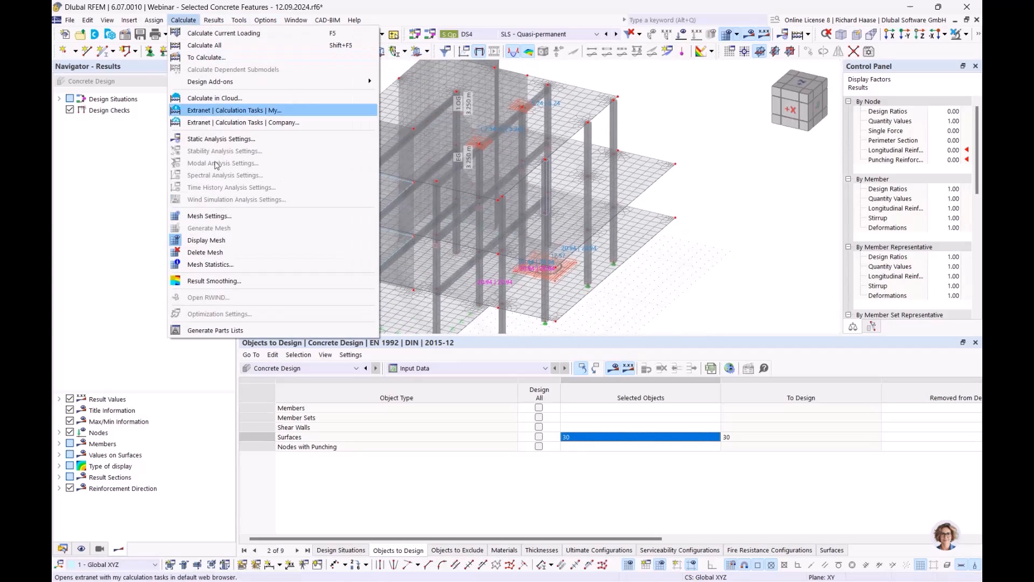
pyautogui.click(221, 254)
pyautogui.click(570, 349)
pyautogui.click(614, 370)
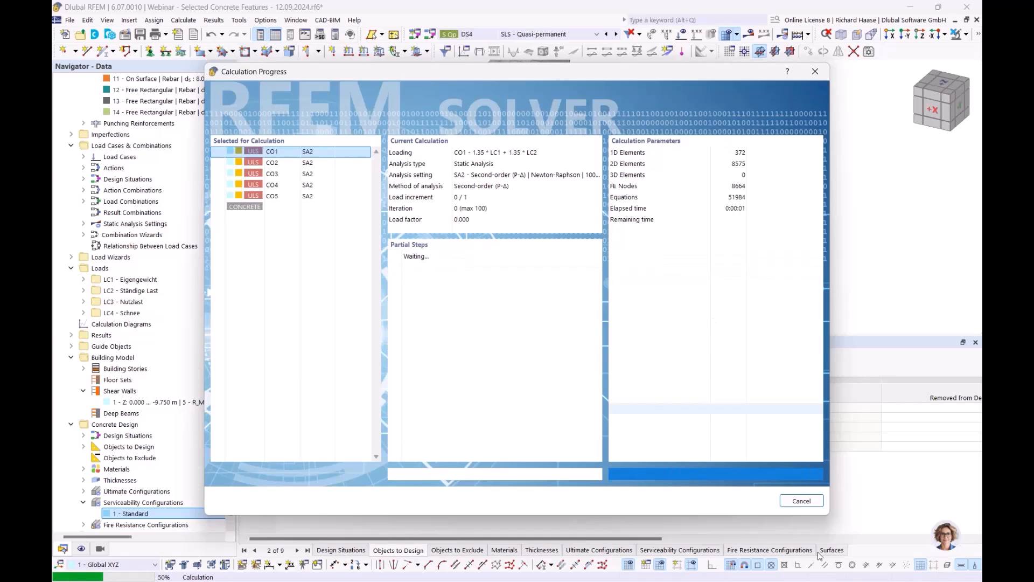
pyautogui.click(802, 500)
pyautogui.click(514, 349)
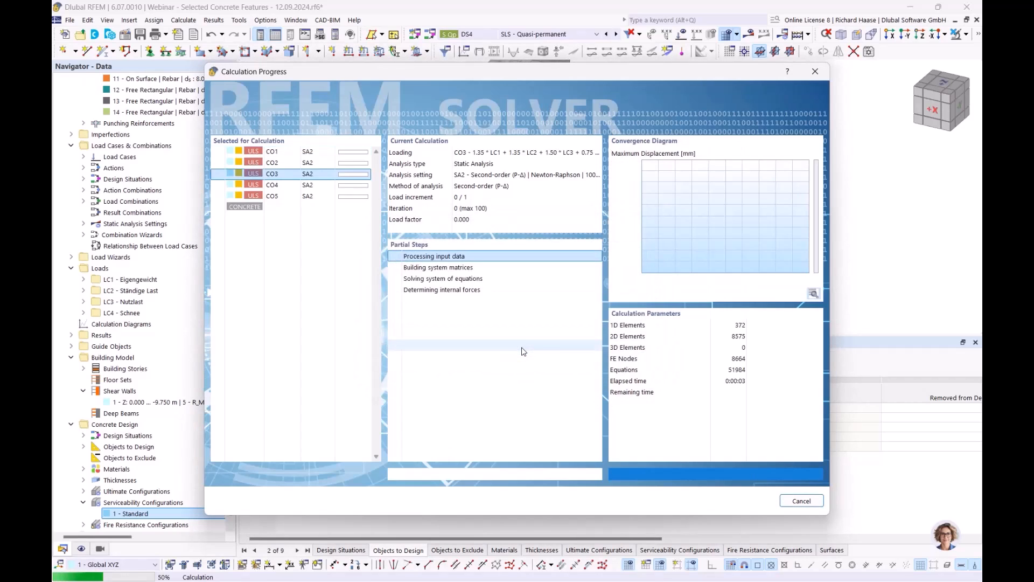
pyautogui.click(623, 349)
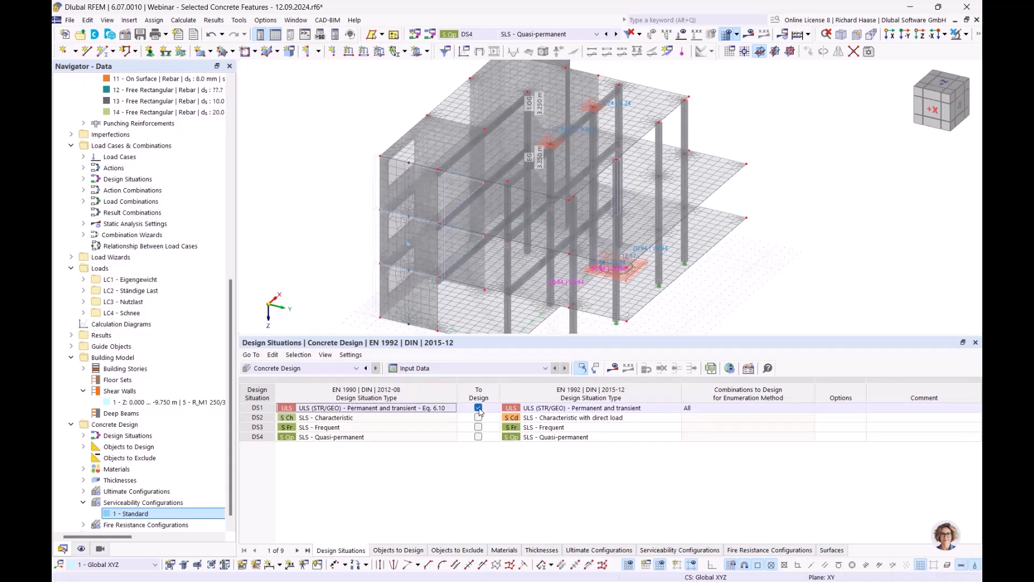
# Exclude ULS design situation DS1, include SLS situations DS2, DS3 and DS4 for design, and calculate the concrete design results
pyautogui.click(478, 408)
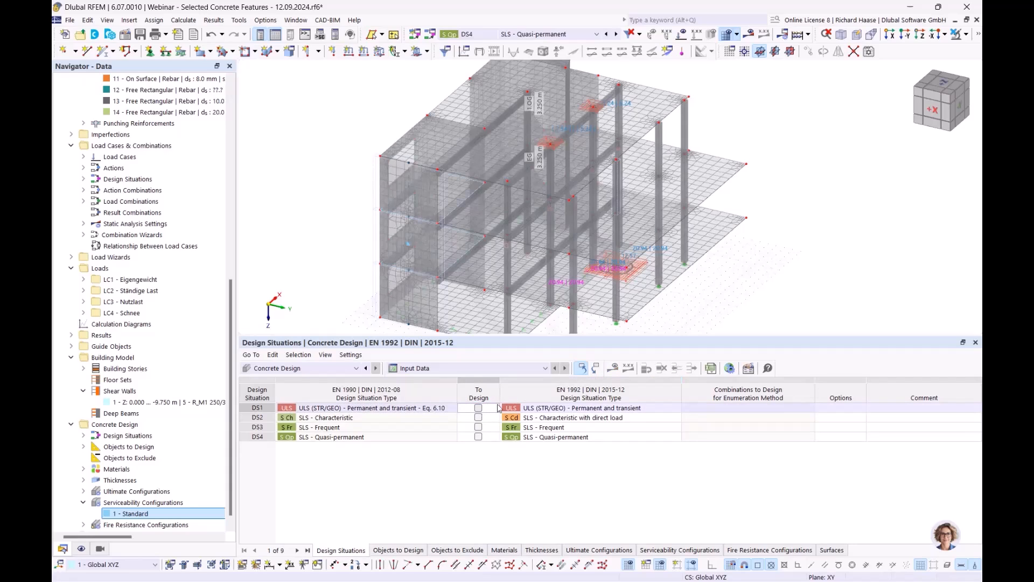
pyautogui.click(478, 418)
pyautogui.click(479, 428)
pyautogui.click(479, 437)
pyautogui.click(479, 437)
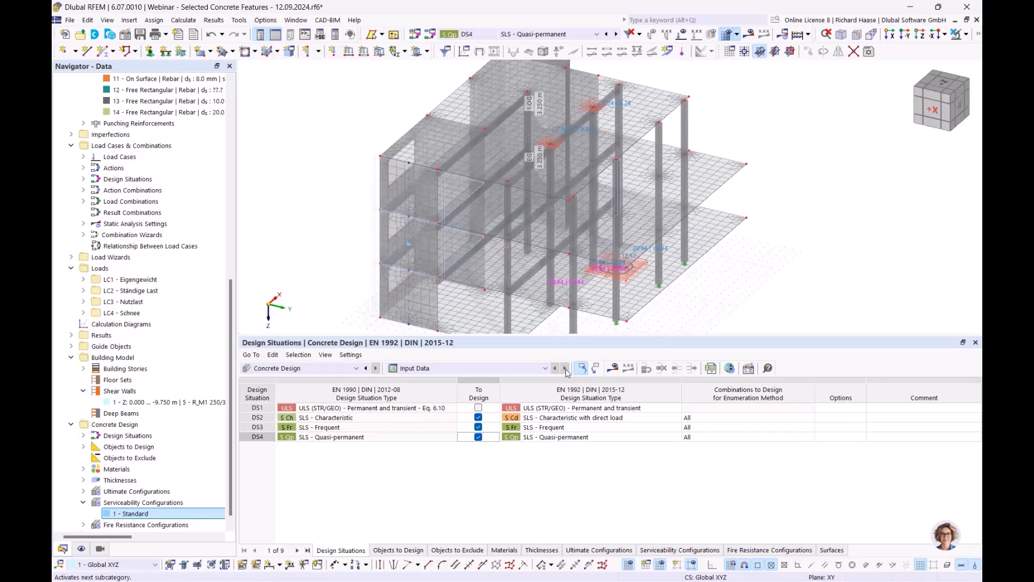
pyautogui.click(616, 372)
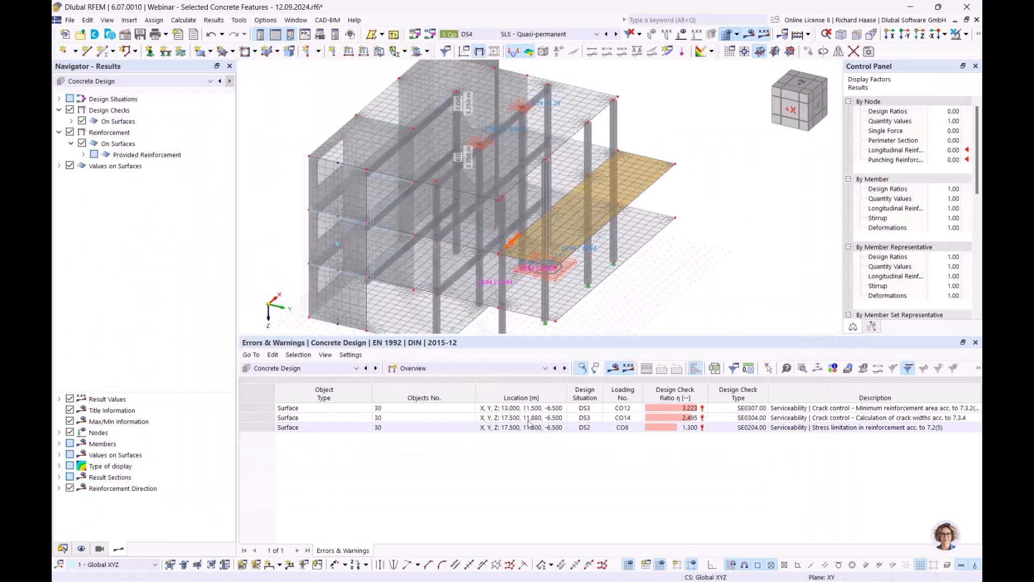
# List the design ratios on surfaces by design situation and examine the stress limitation check of surface 30 under SLS - Characteristic
pyautogui.click(455, 368)
pyautogui.click(454, 399)
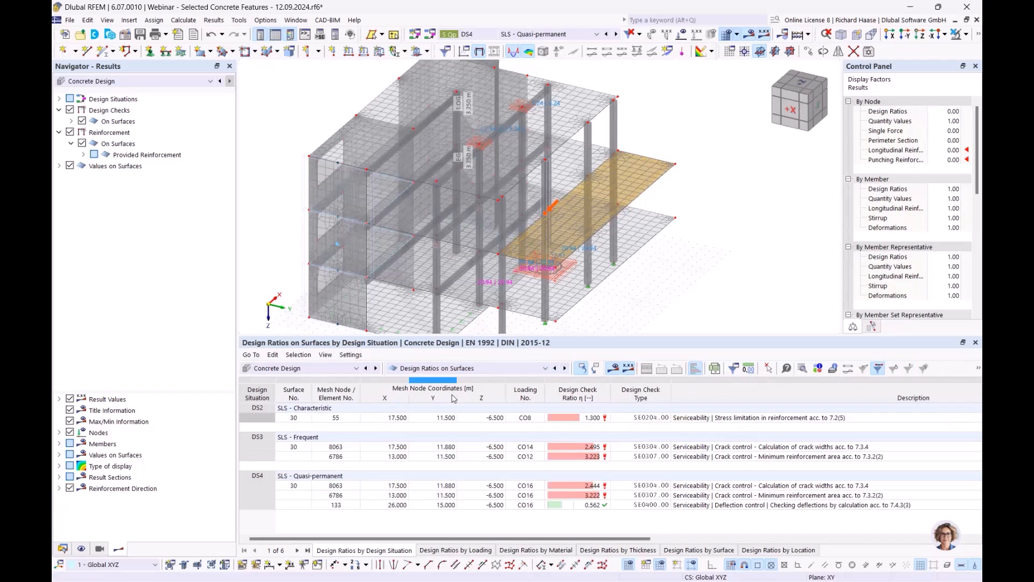
pyautogui.click(726, 418)
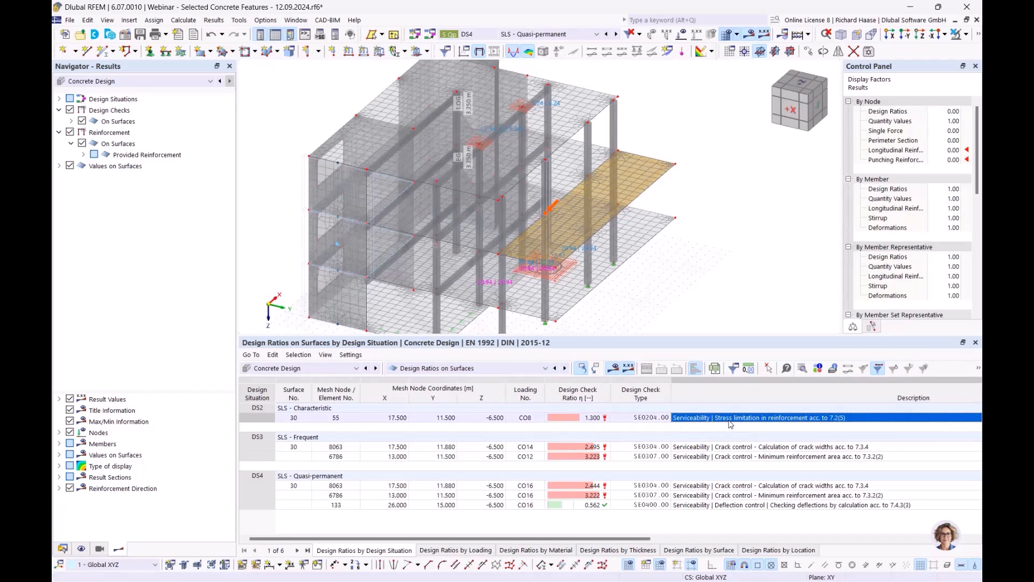
pyautogui.scroll(3, 579, 204)
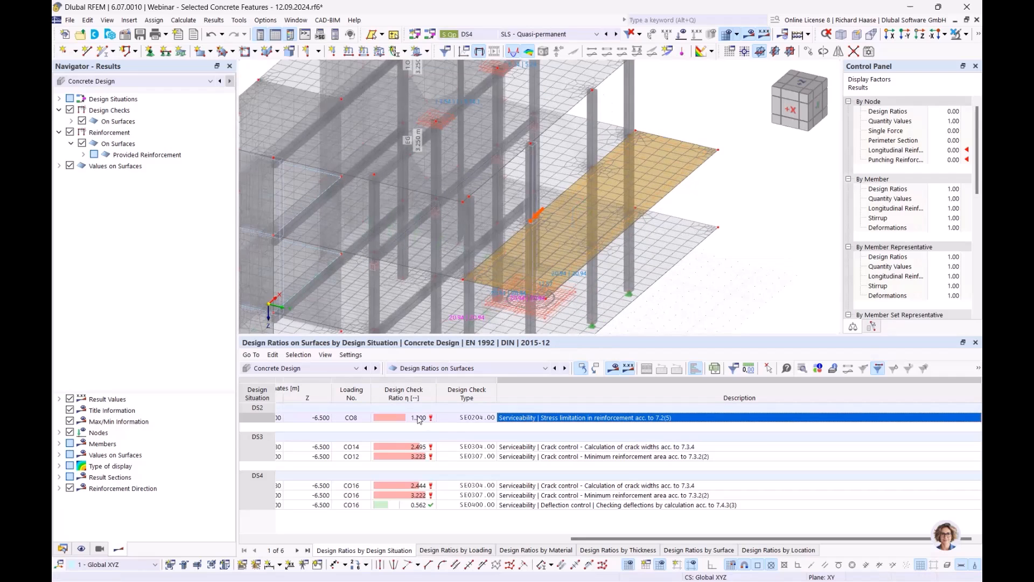
# Display the provided top longitudinal reinforcement on surface 30 for reinforcement directions 1 and 2
pyautogui.click(135, 156)
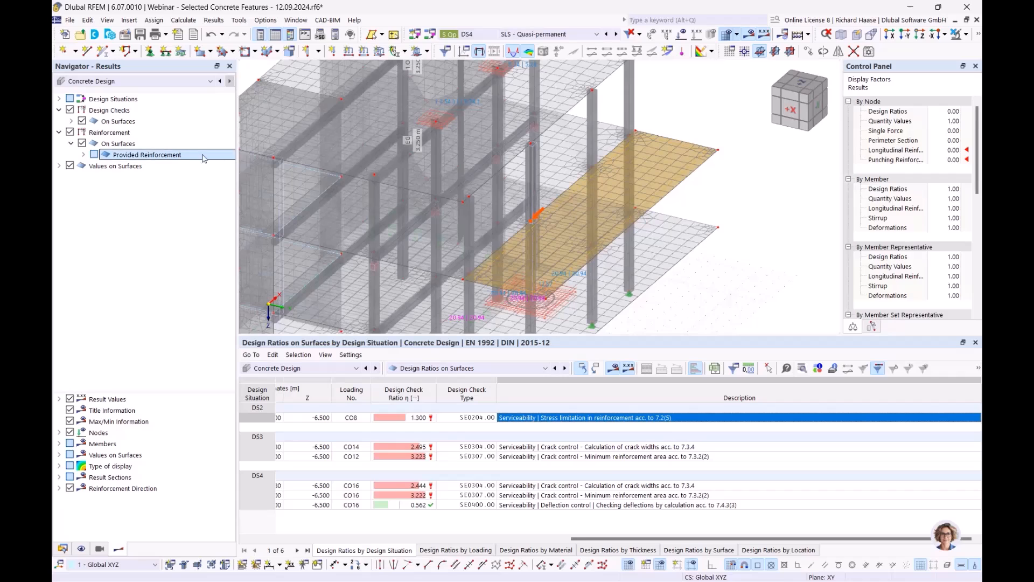
pyautogui.click(83, 154)
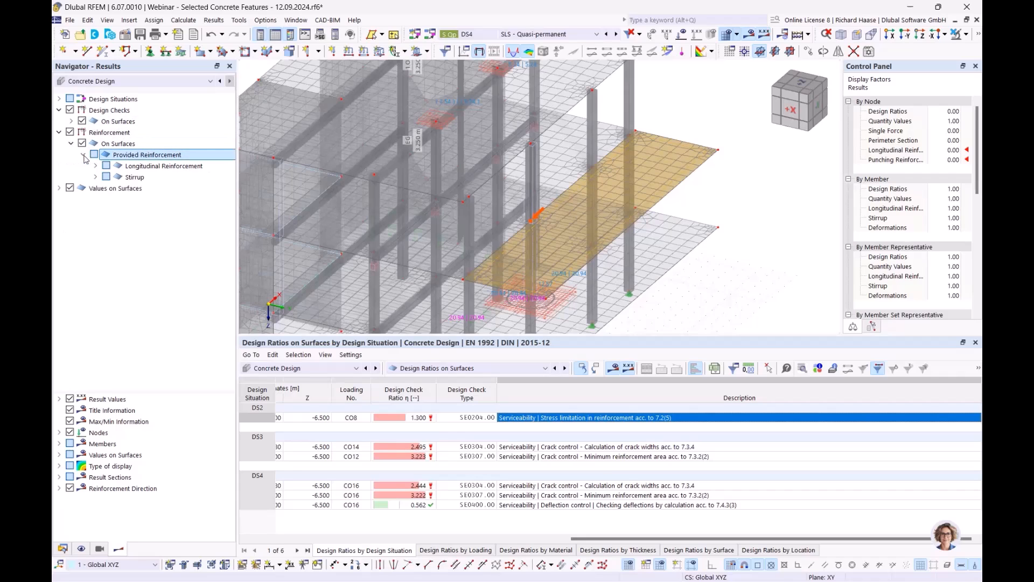
pyautogui.click(95, 167)
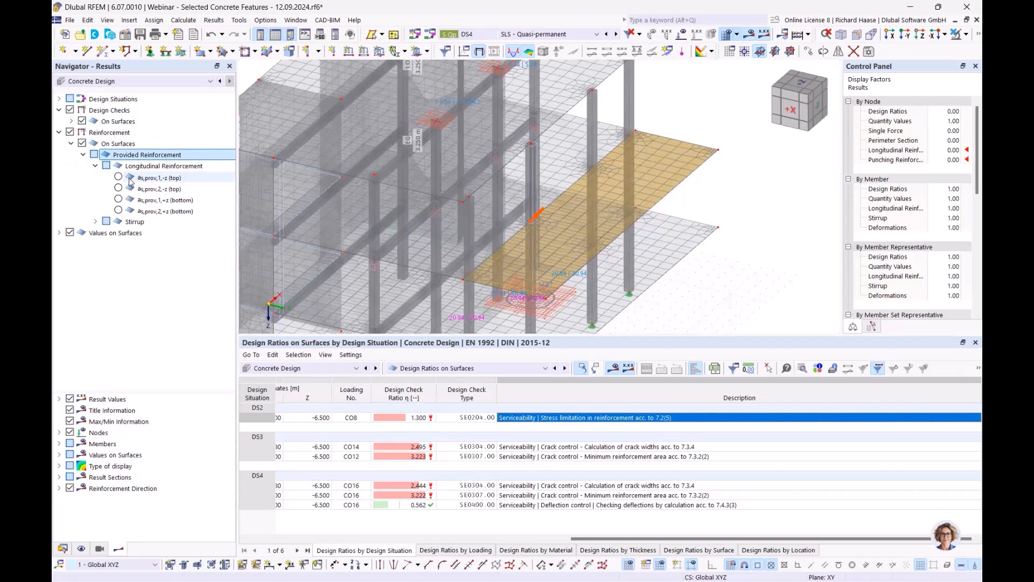
pyautogui.click(119, 177)
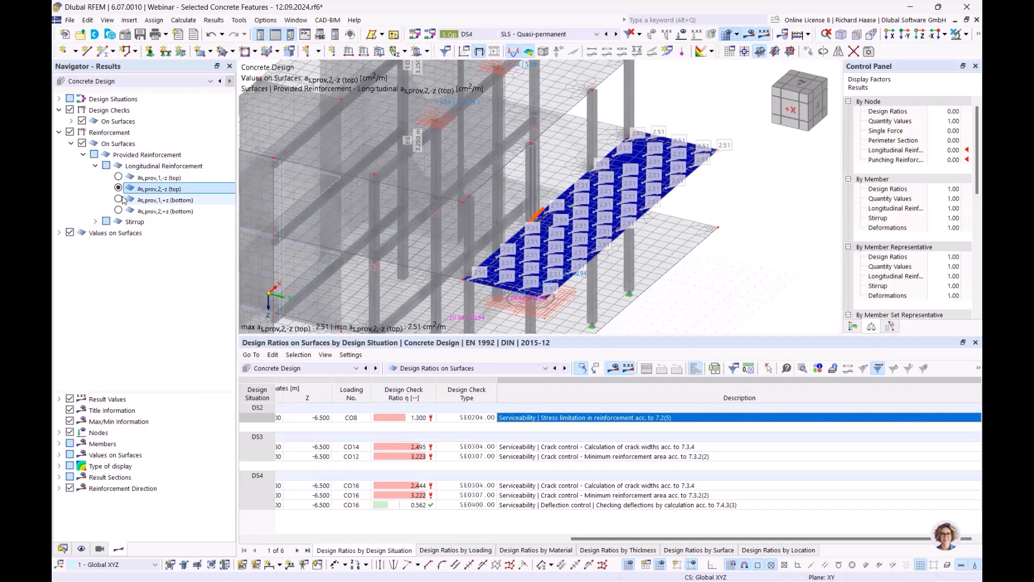
pyautogui.click(95, 166)
pyautogui.click(83, 154)
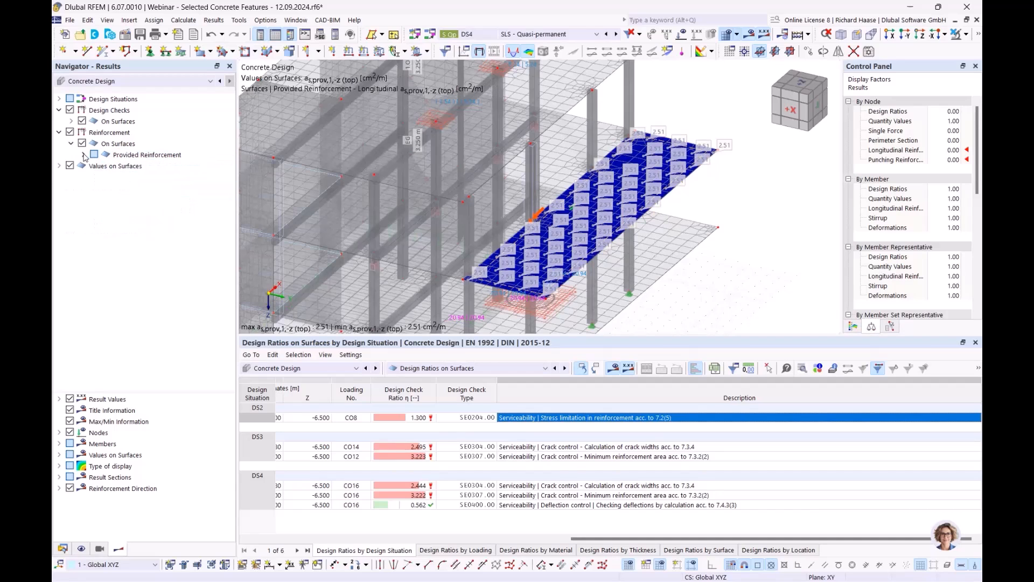
# Reopen serviceability configuration 1 - Standard and enable the automatic increase of required longitudinal reinforcement for the serviceability design
pyautogui.click(63, 549)
pyautogui.scroll(-1, 153, 503)
pyautogui.doubleClick(145, 502)
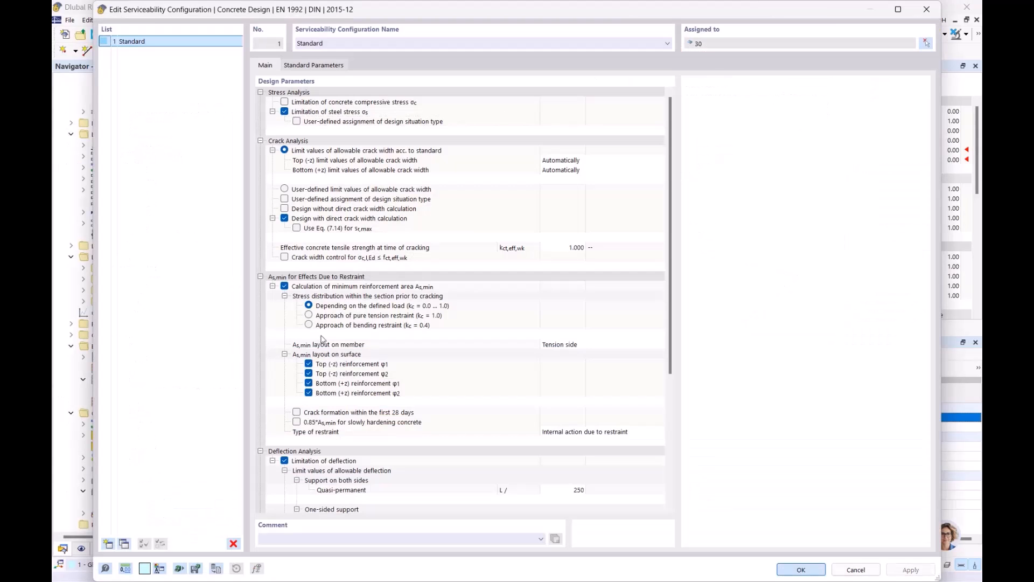
pyautogui.scroll(-5, 494, 267)
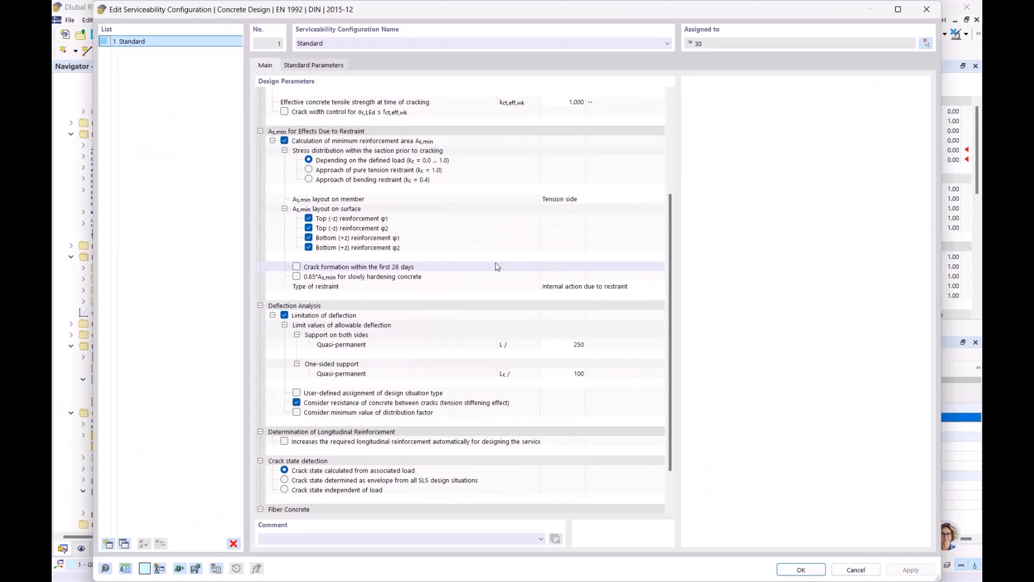
pyautogui.click(483, 442)
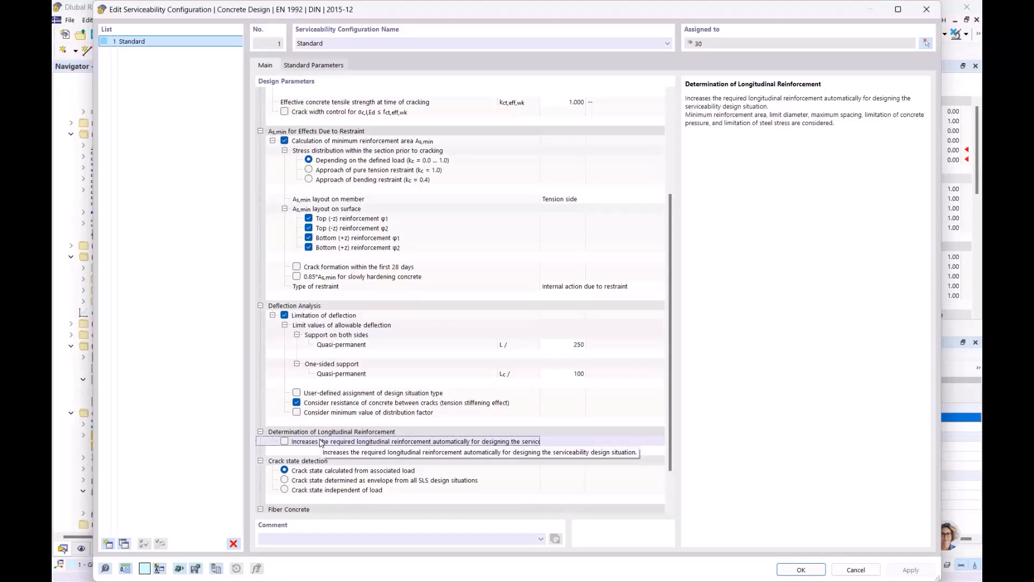
pyautogui.click(285, 442)
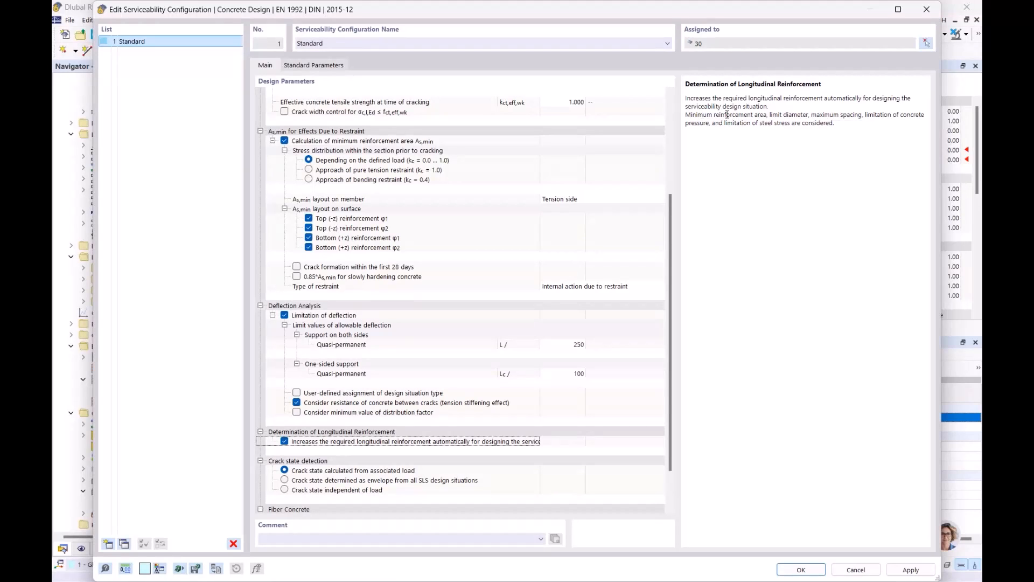
pyautogui.moveTo(703, 116); pyautogui.dragTo(787, 120)
pyautogui.click(800, 128)
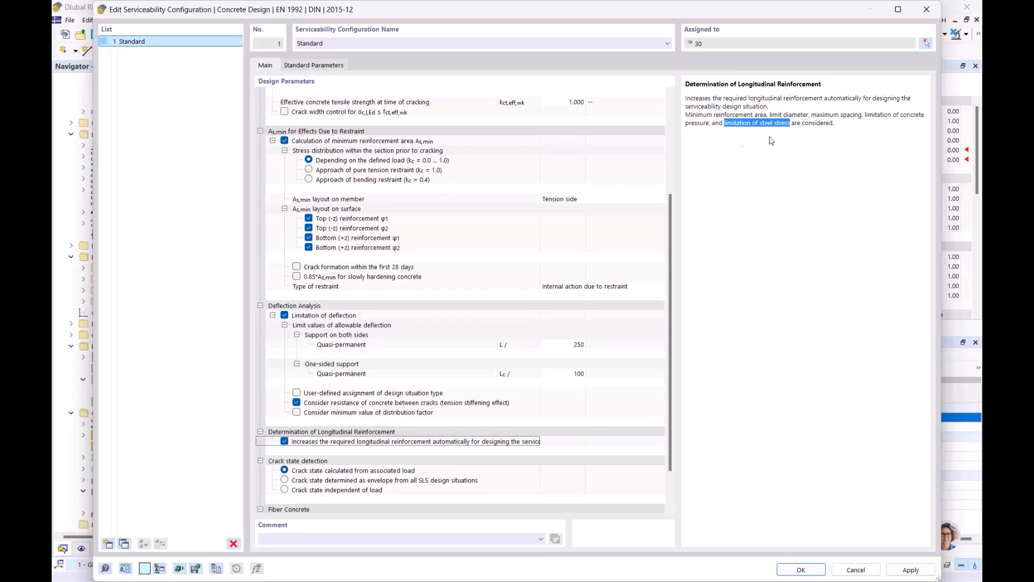
pyautogui.moveTo(528, 12)
pyautogui.mouseDown()
pyautogui.moveTo(568, 114)
pyautogui.moveTo(563, 63)
pyautogui.moveTo(562, 73)
pyautogui.moveTo(532, 70)
pyautogui.moveTo(520, 27)
pyautogui.mouseUp()
pyautogui.moveTo(759, 30); pyautogui.dragTo(761, 21)
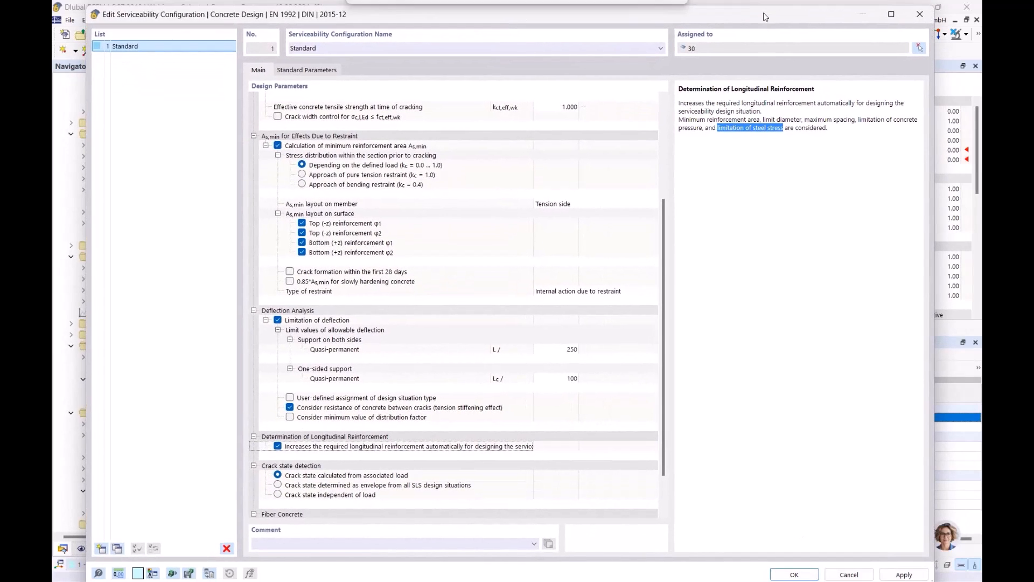
# Recalculate the concrete design with the automatic reinforcement increase and list the design ratios on surfaces
pyautogui.click(795, 573)
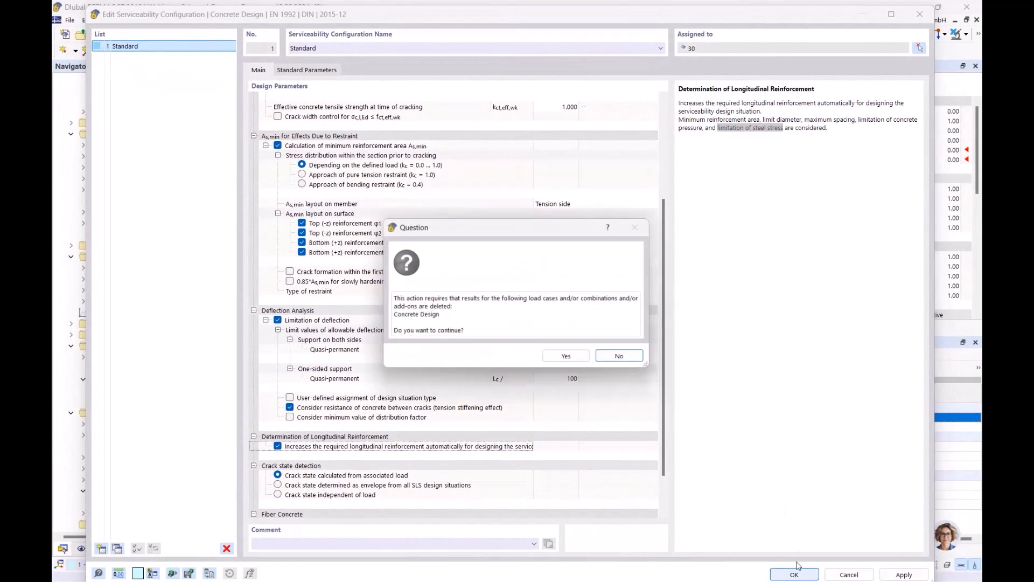
pyautogui.click(566, 356)
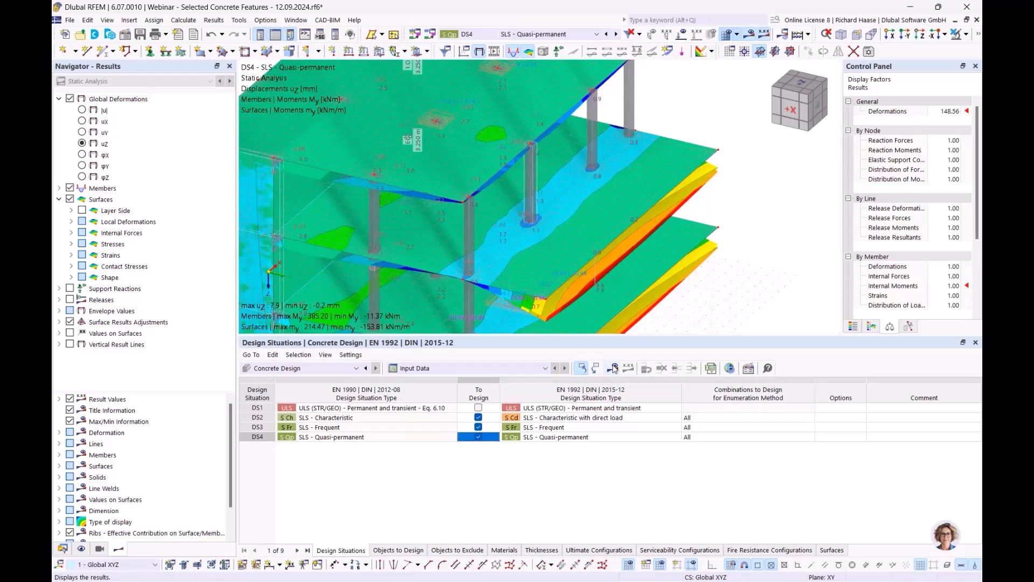
pyautogui.click(613, 368)
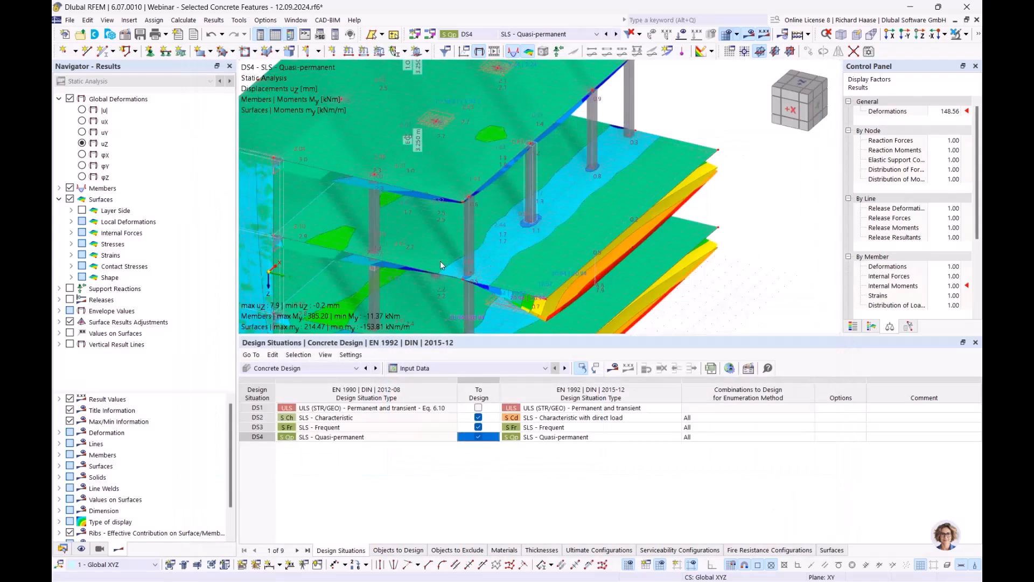
pyautogui.click(443, 368)
pyautogui.click(444, 398)
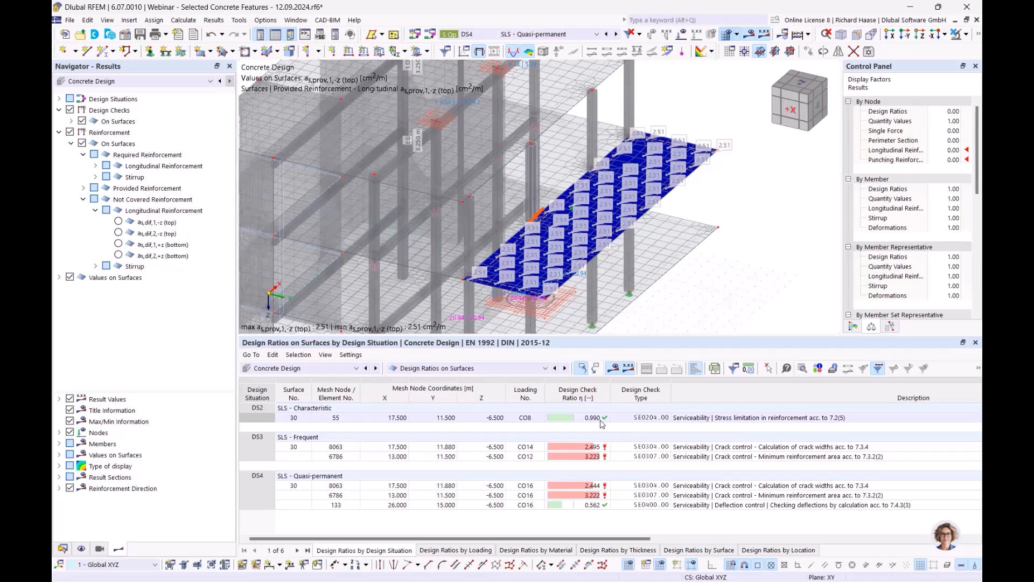
# Examine the reinforcement stress limitation check of surface 30 under SLS - Characteristic and collapse the required and not covered reinforcement result groups
pyautogui.click(692, 419)
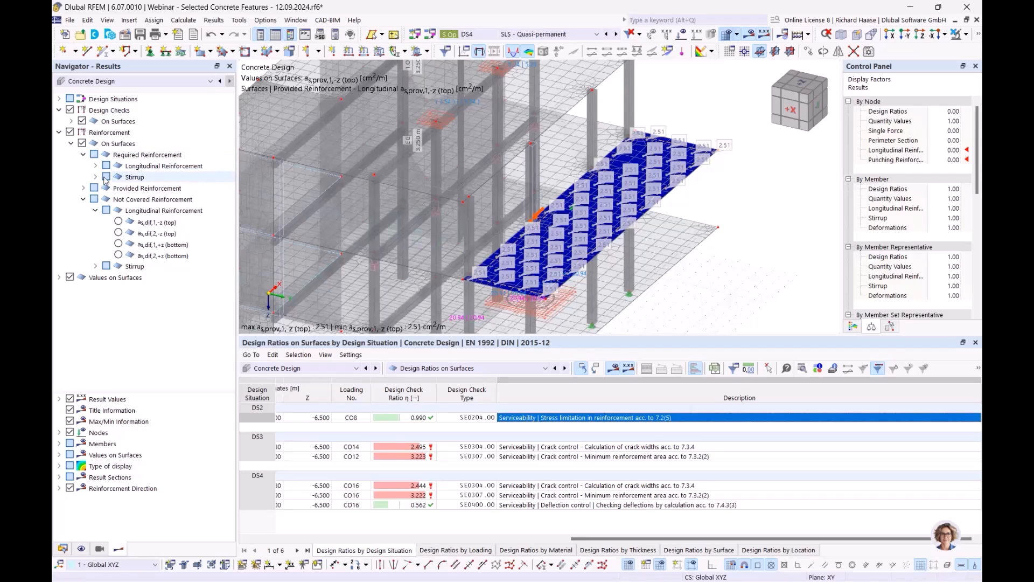
pyautogui.click(84, 199)
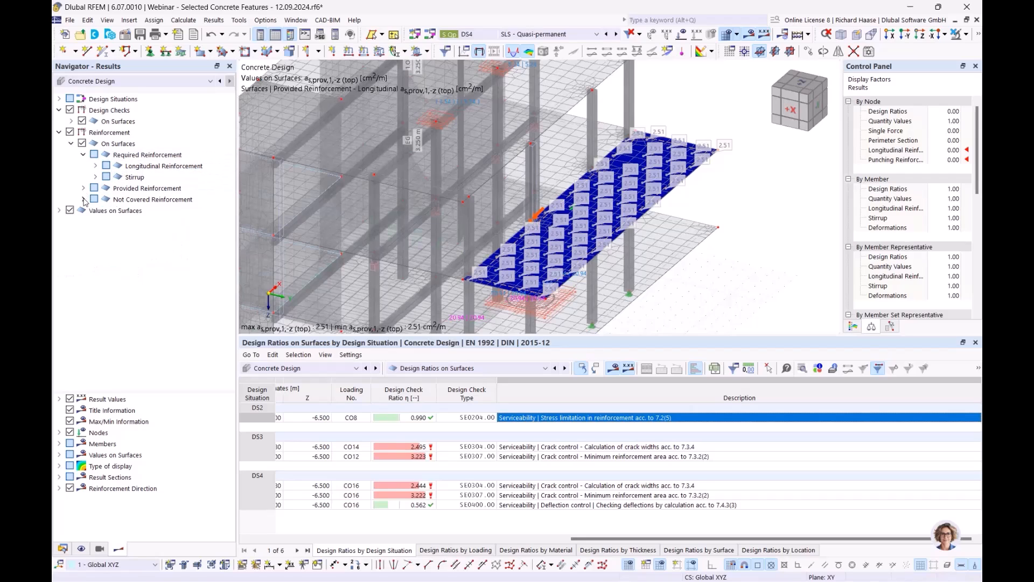
pyautogui.click(154, 189)
pyautogui.click(84, 154)
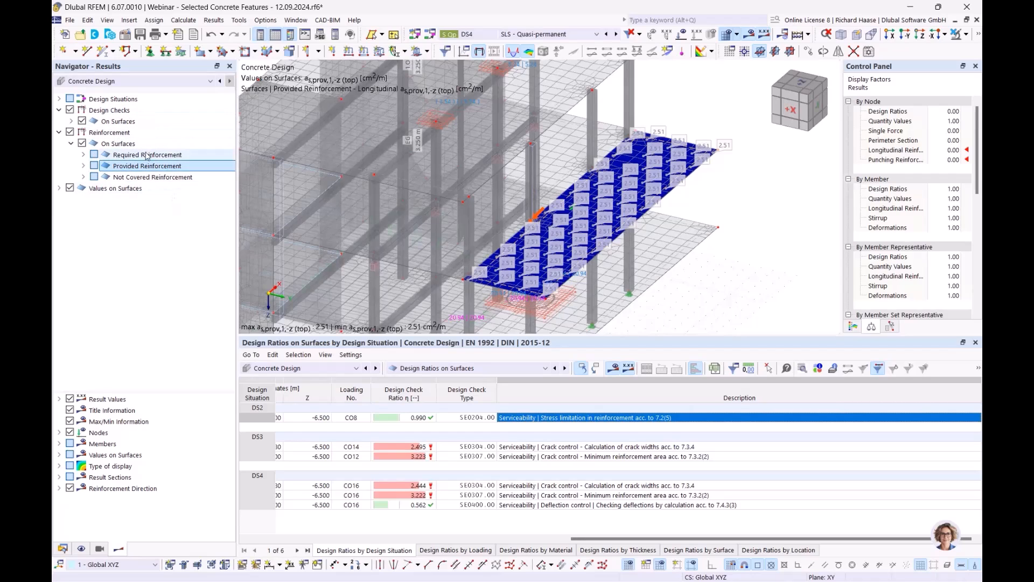
pyautogui.click(144, 178)
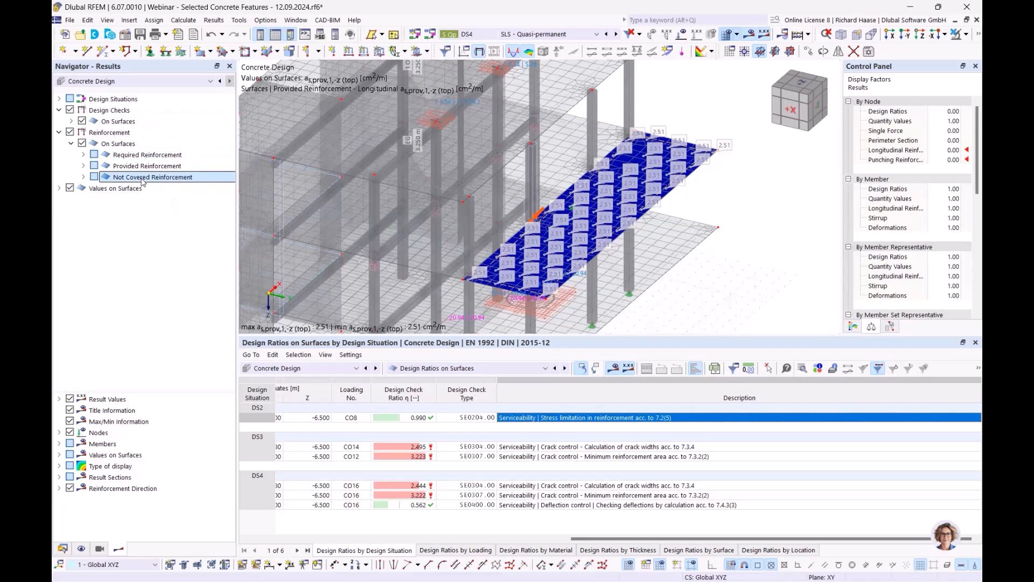
pyautogui.click(417, 418)
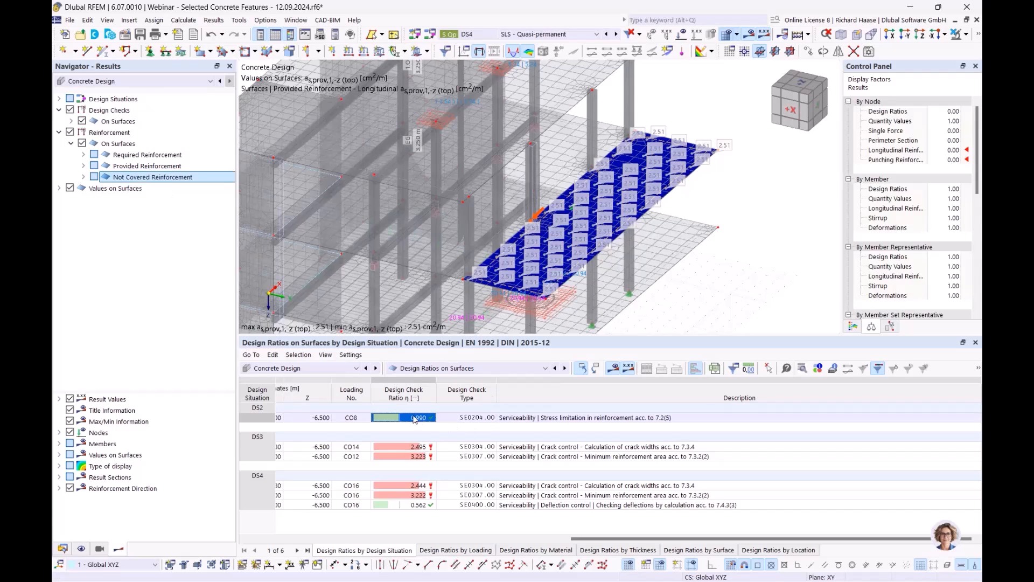
pyautogui.click(555, 419)
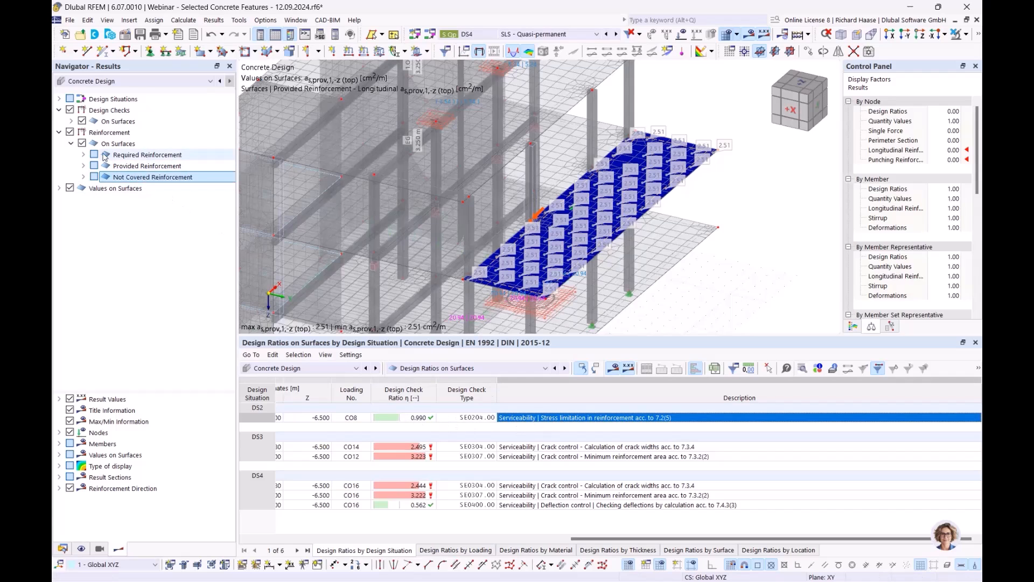
# Display the not covered top longitudinal reinforcement in direction 1 on surface 30
pyautogui.click(83, 155)
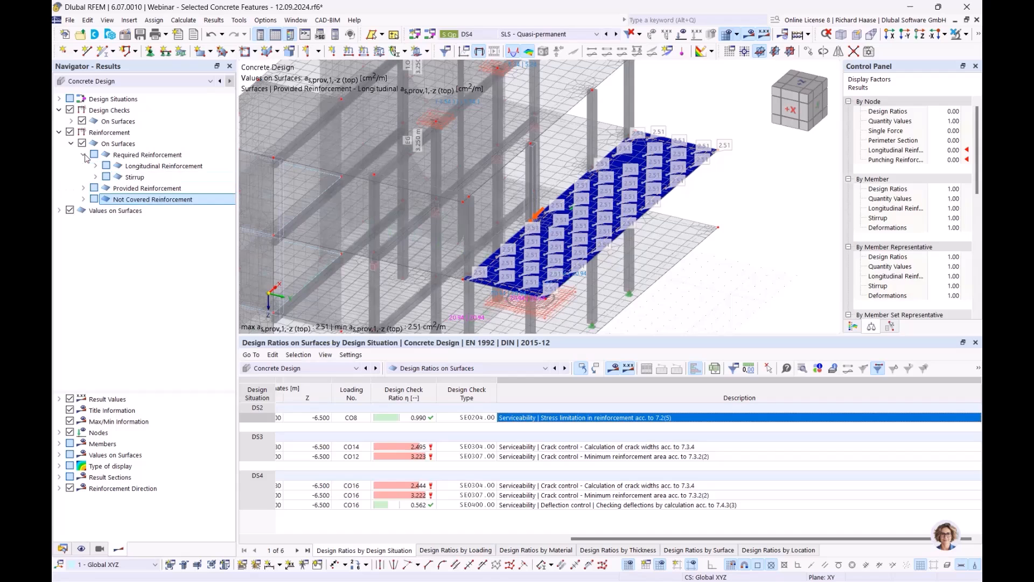
pyautogui.click(95, 166)
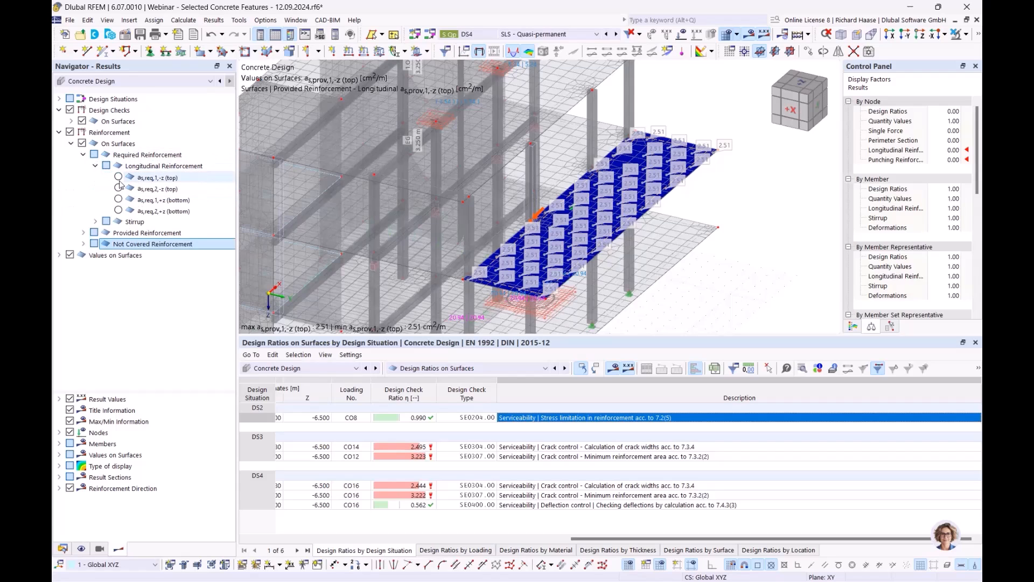
pyautogui.click(83, 155)
pyautogui.click(84, 178)
pyautogui.click(96, 188)
pyautogui.click(153, 200)
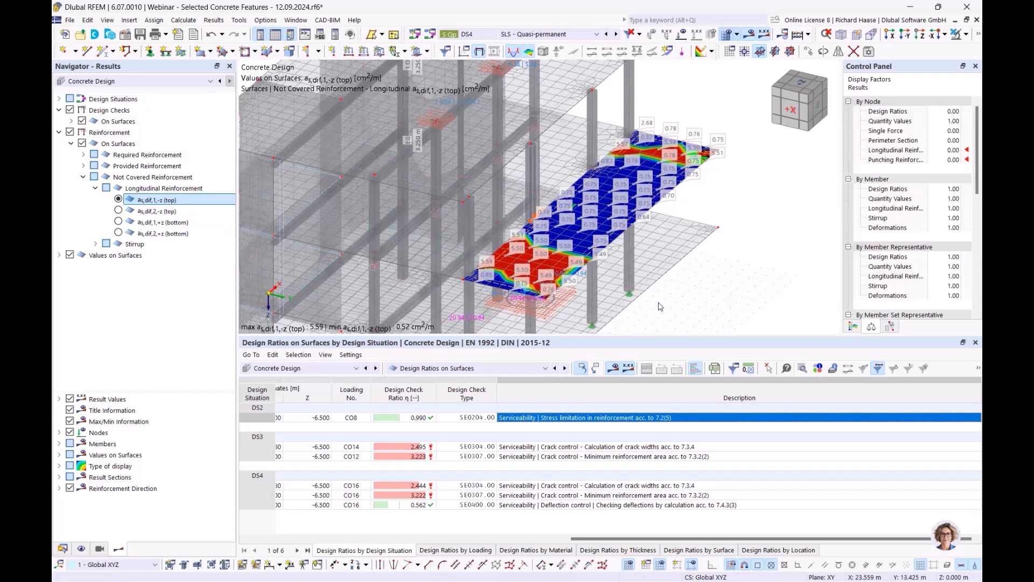
pyautogui.keyDown('ctrl'); pyautogui.moveTo(722, 247); pyautogui.dragTo(680, 261, button='middle'); pyautogui.keyUp('ctrl')
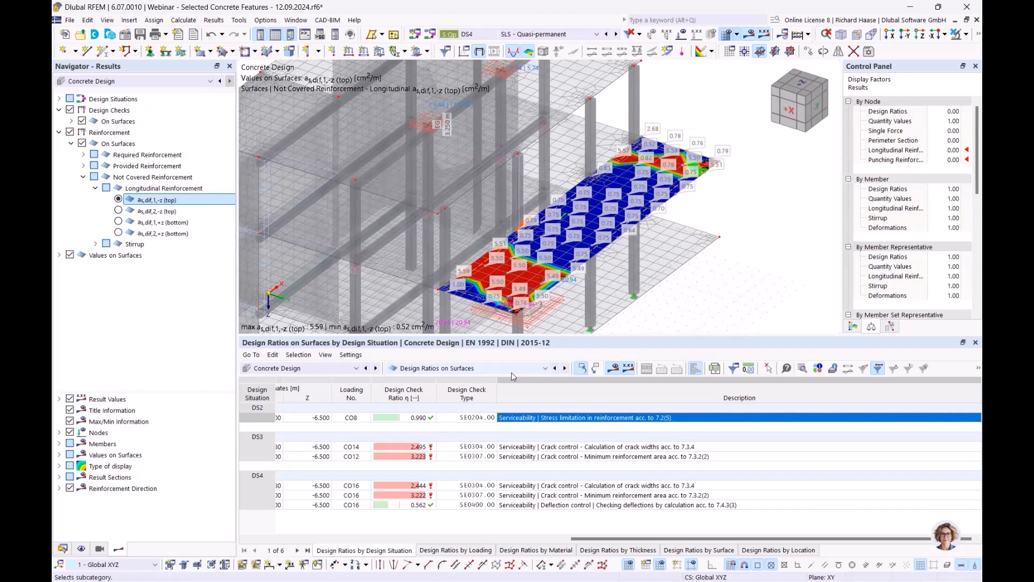
# Return to the concrete design input data and review the global design settings without changing them
pyautogui.click(512, 377)
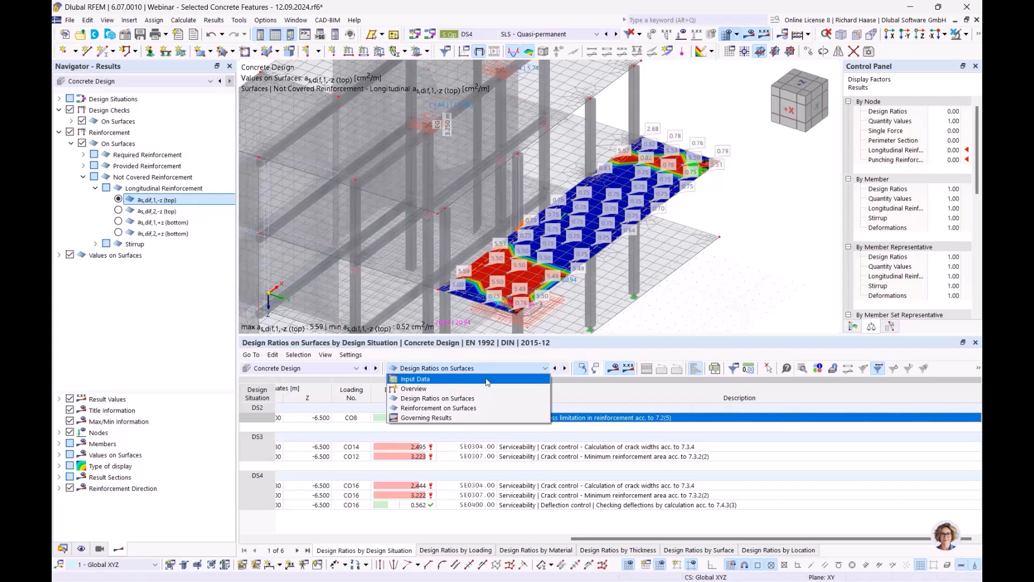
pyautogui.click(488, 382)
pyautogui.click(695, 369)
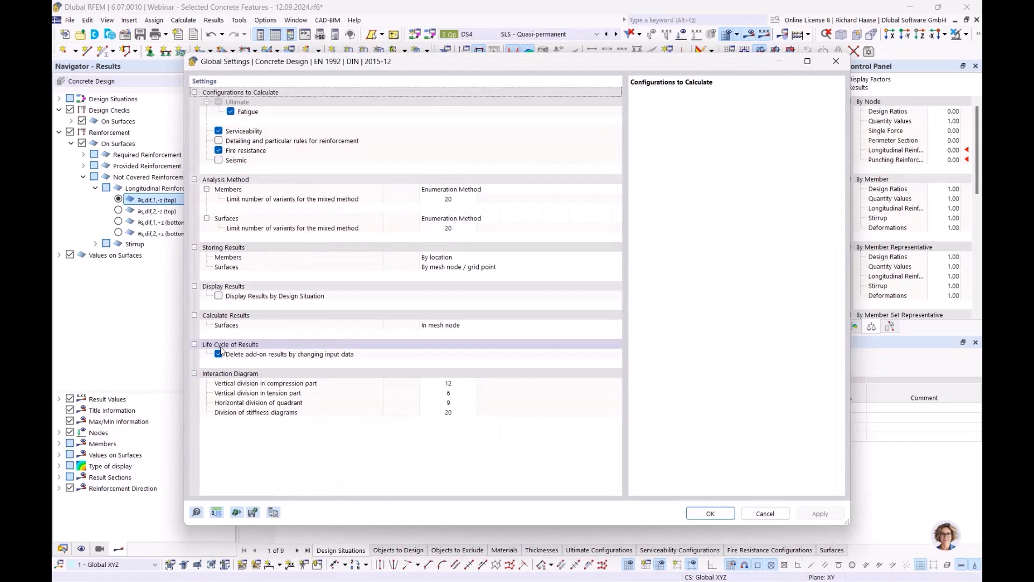
pyautogui.click(837, 60)
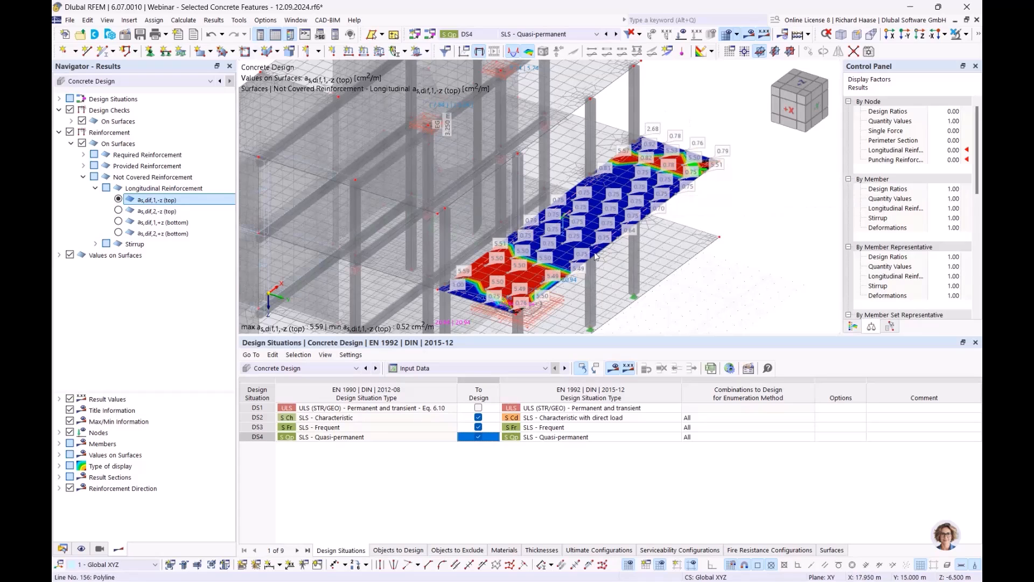
# Edit surface reinforcement 11 of surface 30 so the main and transverse rebar diameters are determined automatically, keeping the default additional parameters
pyautogui.doubleClick(473, 298)
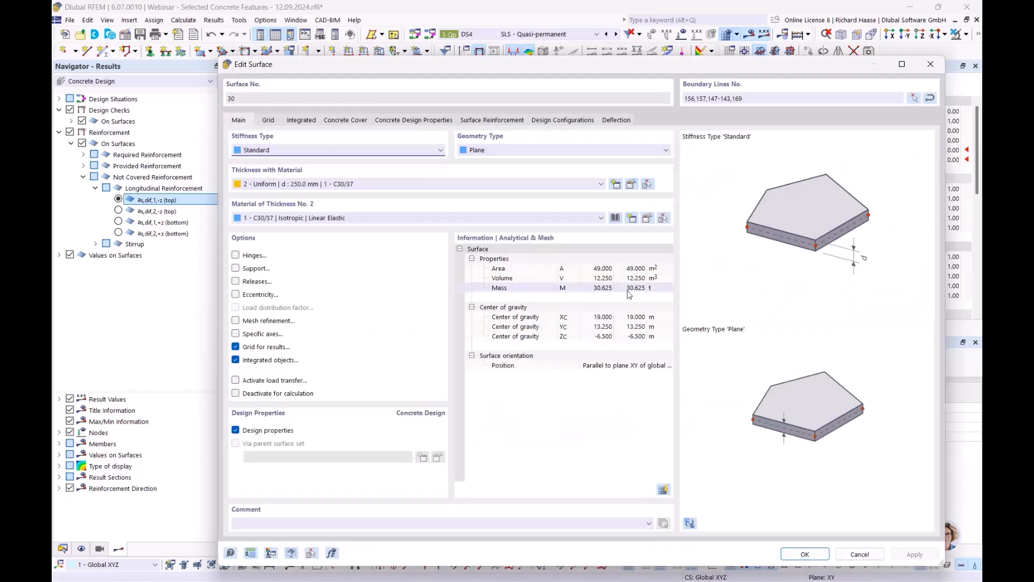
pyautogui.click(477, 121)
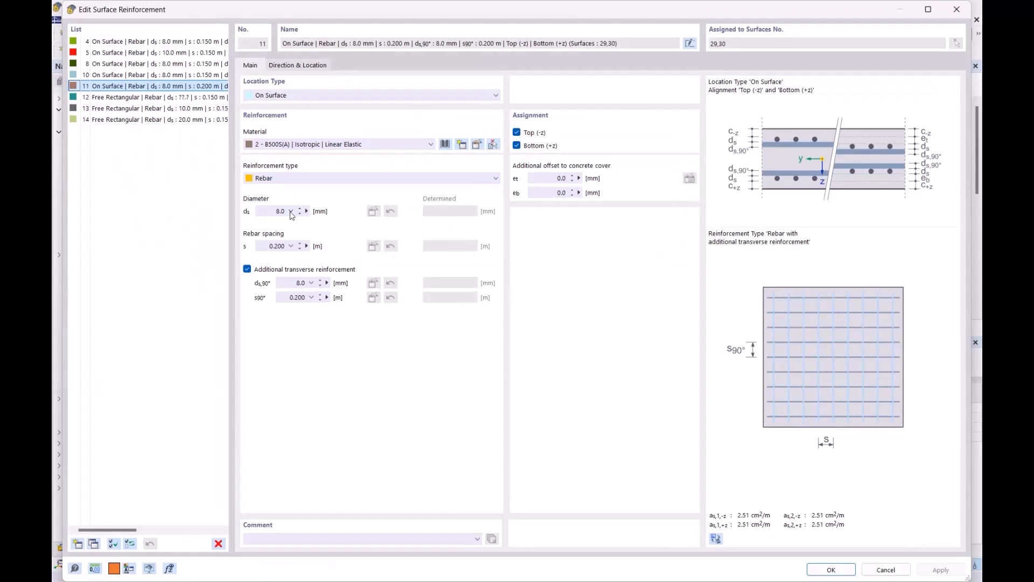
pyautogui.click(292, 212)
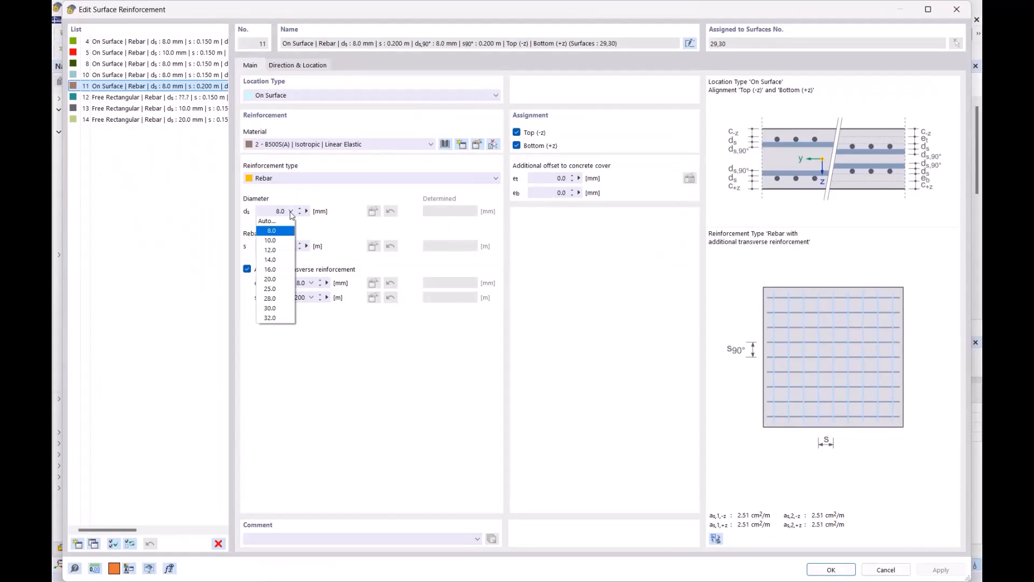
pyautogui.click(277, 221)
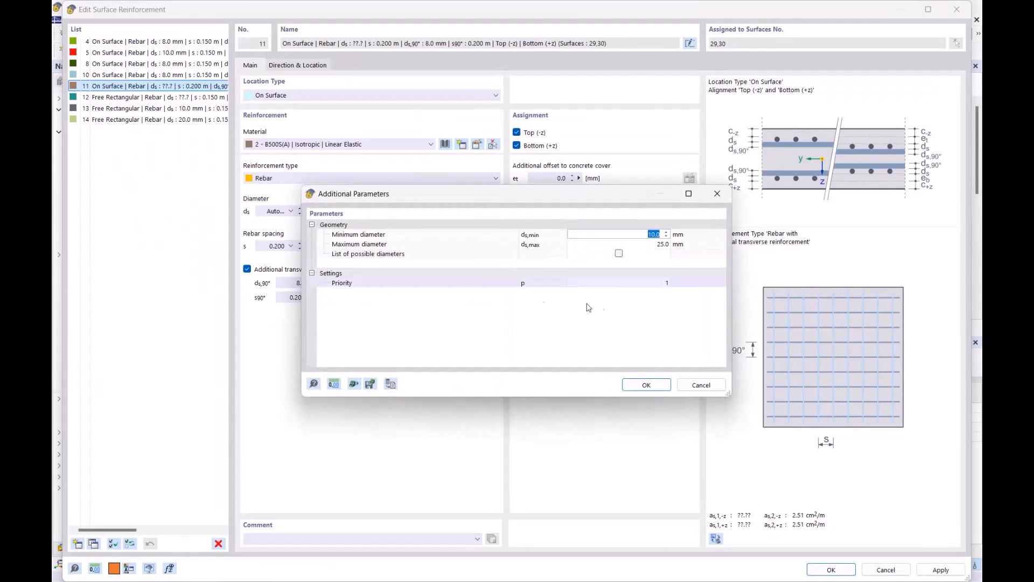
pyautogui.click(646, 383)
pyautogui.click(311, 283)
pyautogui.click(291, 351)
pyautogui.click(642, 382)
# Set the rebar spacing of surface reinforcement 11 to 0.15 m, revise the transverse spacing, and recalculate the concrete design
pyautogui.moveTo(270, 246); pyautogui.dragTo(358, 263)
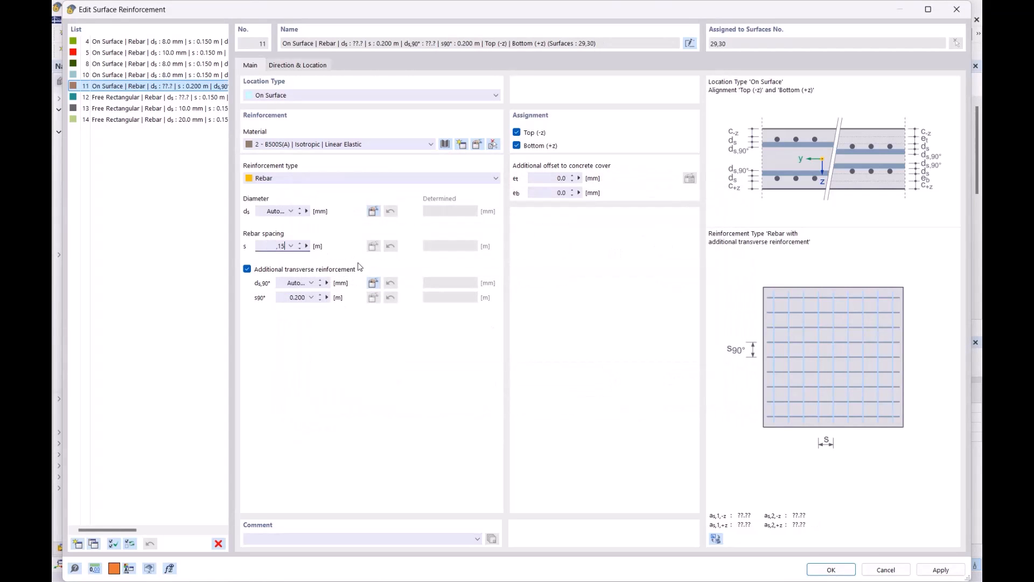
pyautogui.moveTo(289, 301); pyautogui.dragTo(395, 321)
pyautogui.click(824, 569)
pyautogui.click(567, 356)
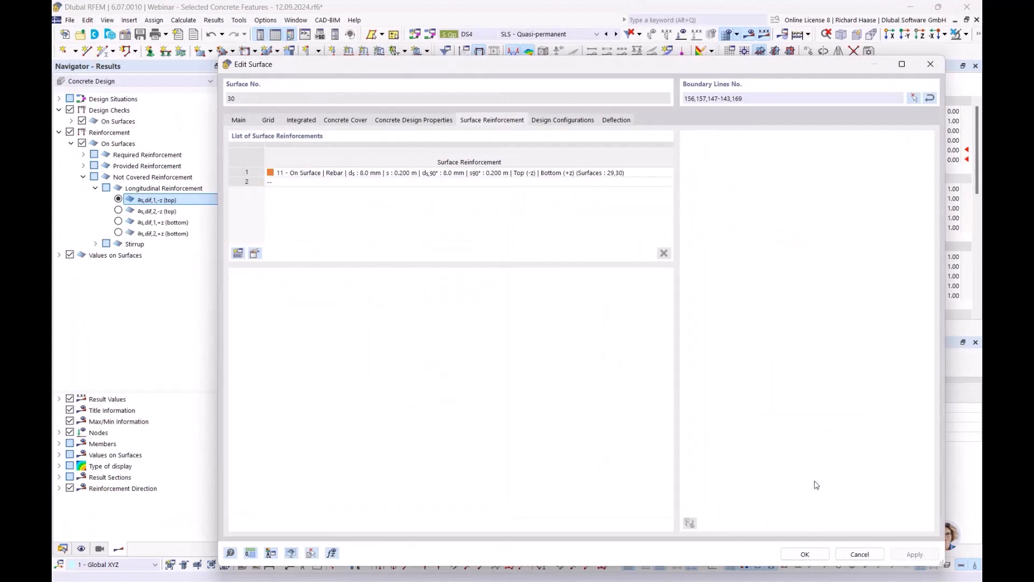
pyautogui.click(811, 554)
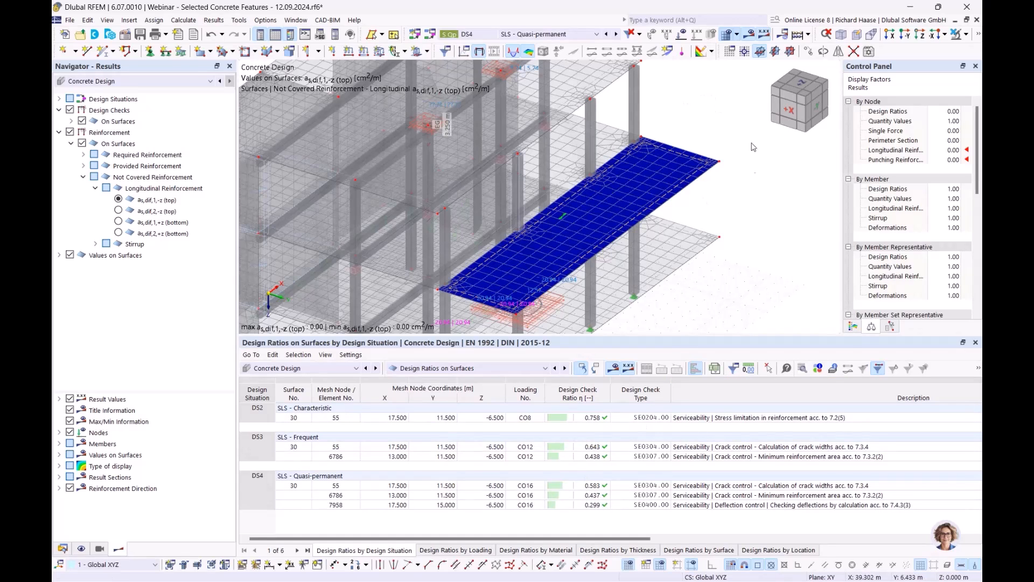
# Show the static analysis deformations uz of the whole model for DS4, SLS - Quasi-permanent
pyautogui.scroll(-1, 789, 191)
pyautogui.moveTo(788, 191); pyautogui.dragTo(648, 119, button='middle')
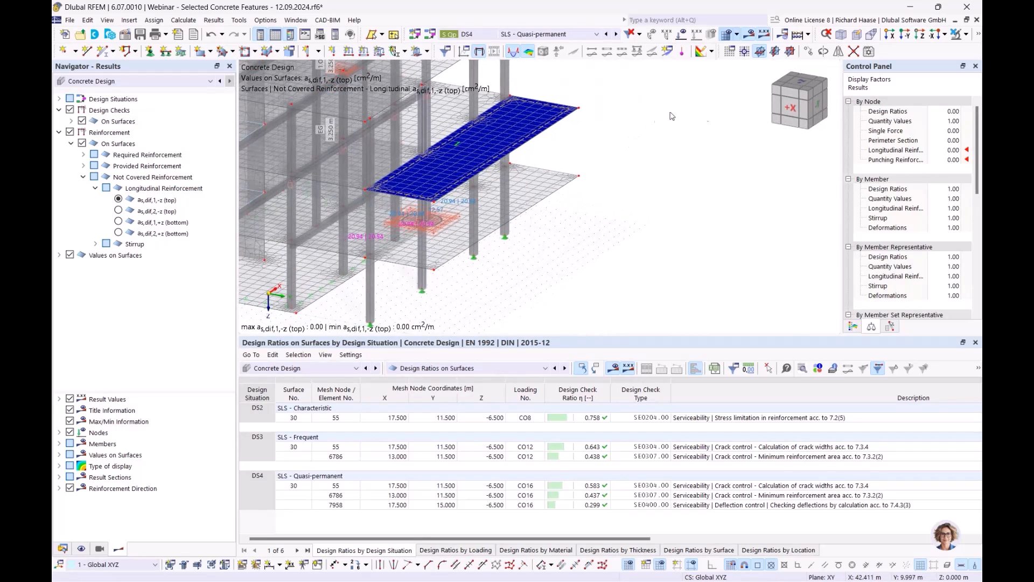
pyautogui.click(541, 34)
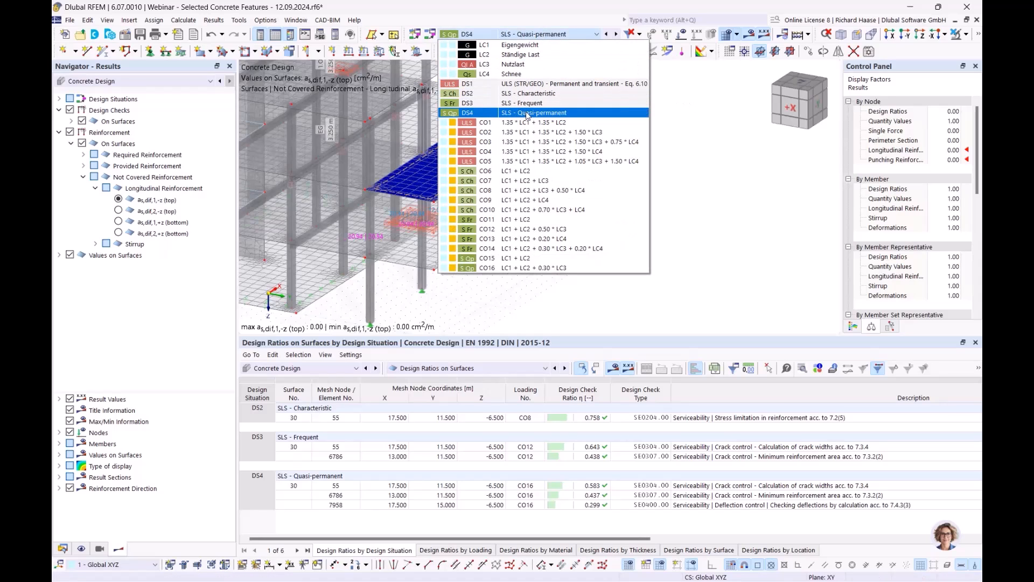
pyautogui.click(526, 113)
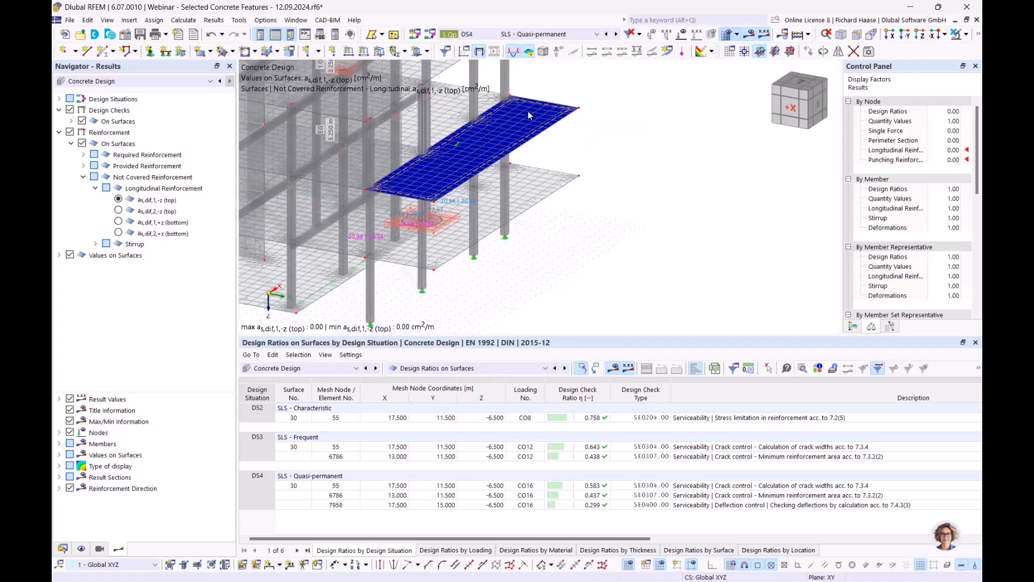
pyautogui.click(128, 84)
pyautogui.click(117, 92)
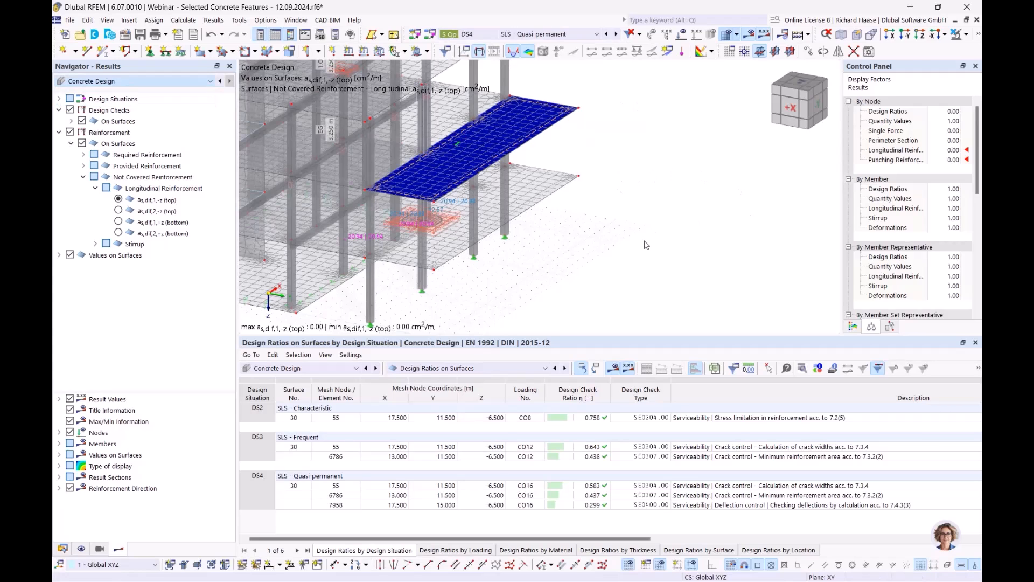
pyautogui.moveTo(593, 230); pyautogui.dragTo(658, 209, button='middle')
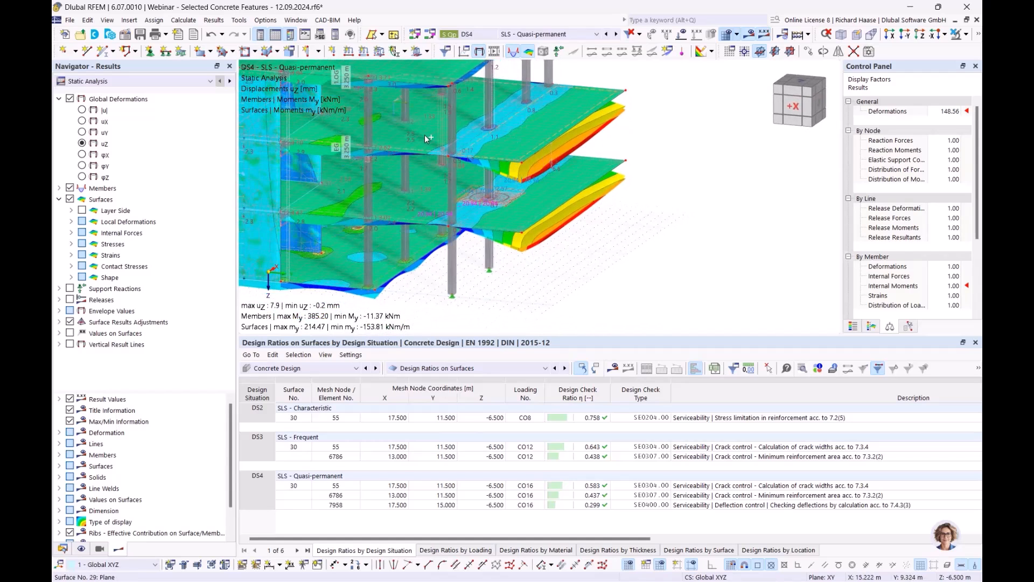
# Isolate the floor slab with its cantilever surface in visibility mode and examine the quasi-permanent deflection along the cantilever edge
pyautogui.click(966, 34)
pyautogui.click(965, 51)
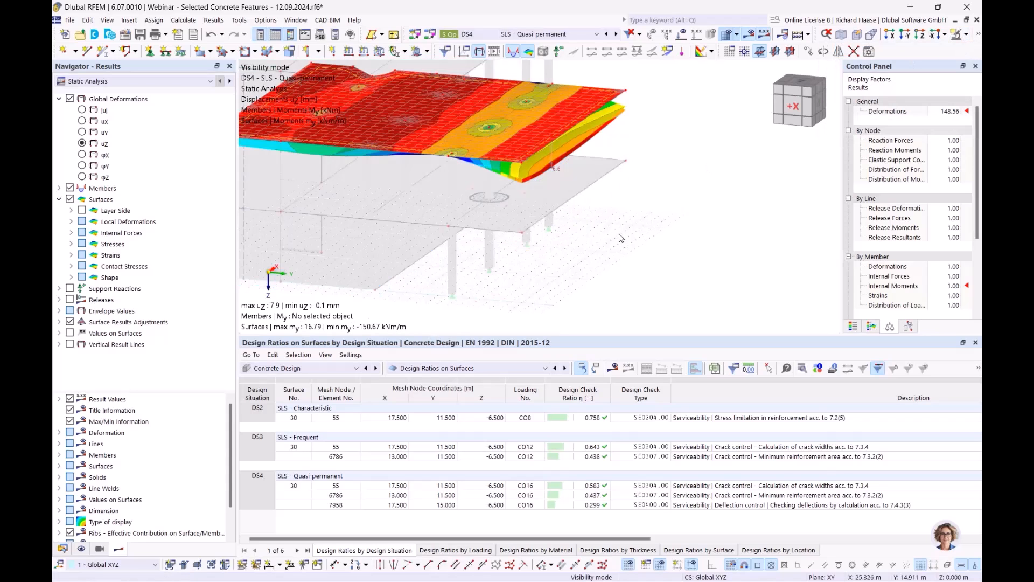
pyautogui.scroll(3, 586, 163)
pyautogui.keyDown('ctrl'); pyautogui.moveTo(586, 163); pyautogui.dragTo(566, 155, button='middle'); pyautogui.keyUp('ctrl')
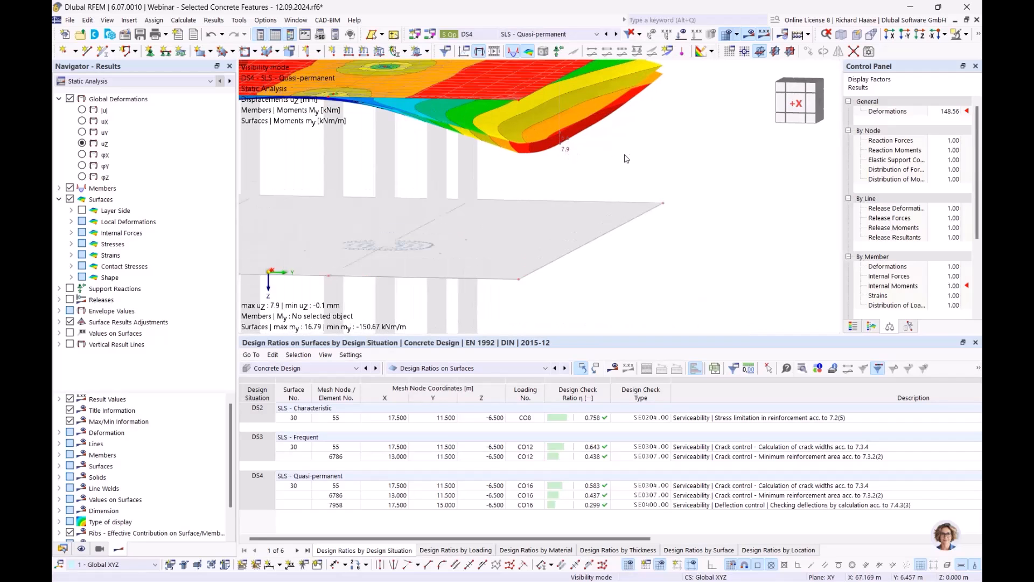
pyautogui.scroll(-2, 623, 161)
pyautogui.keyDown('ctrl'); pyautogui.moveTo(616, 161); pyautogui.dragTo(578, 179, button='middle'); pyautogui.keyUp('ctrl')
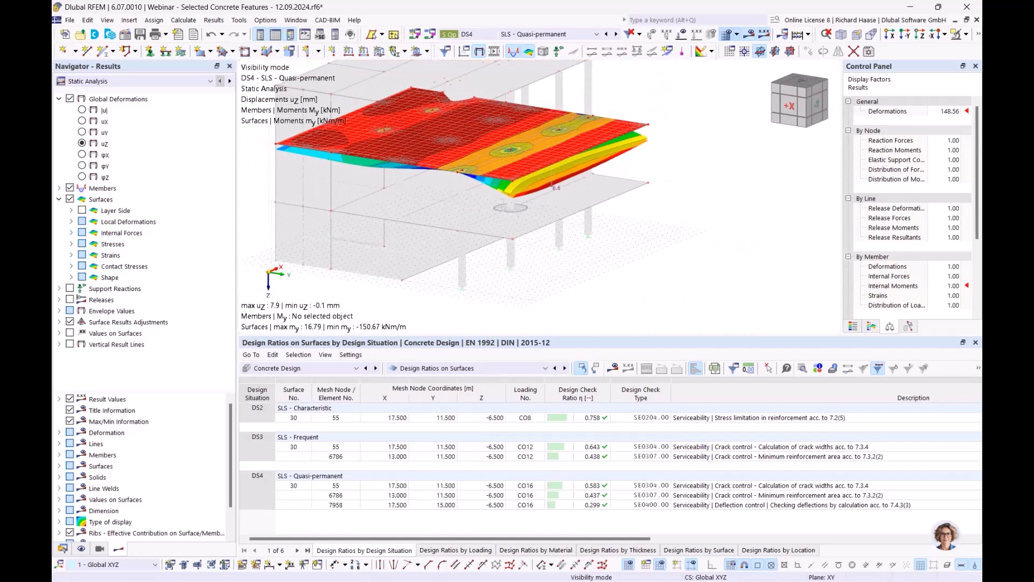
# Disable the tension stiffening effect between cracks in serviceability configuration 1 - Standard and recalculate the concrete design
pyautogui.click(63, 548)
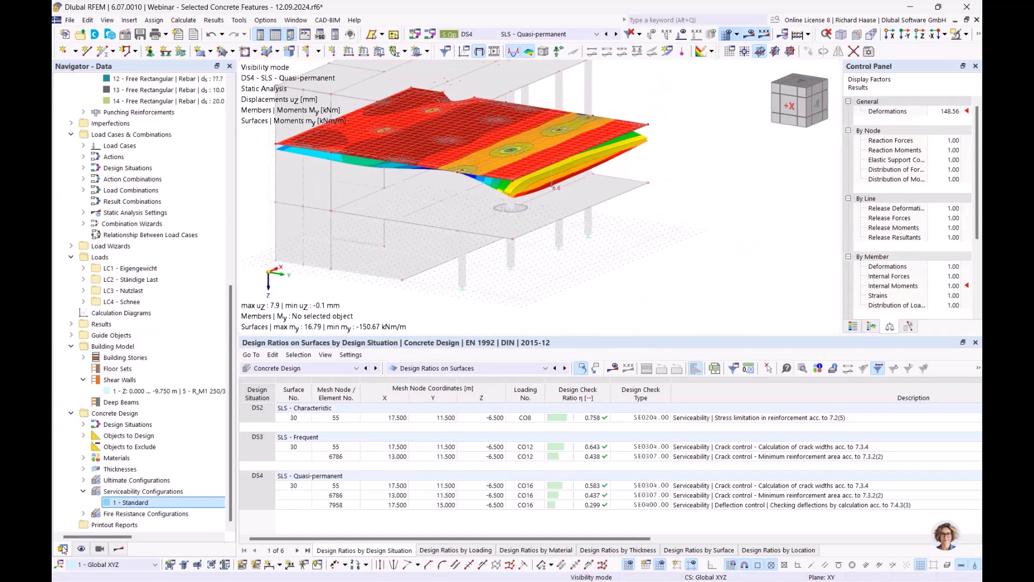
pyautogui.doubleClick(129, 513)
pyautogui.scroll(-6, 396, 306)
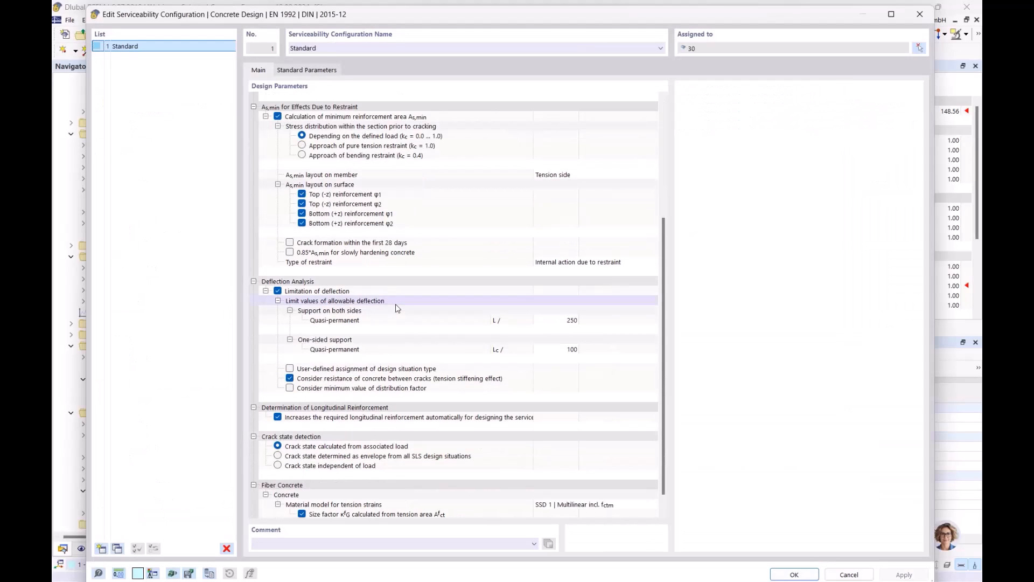
pyautogui.click(290, 379)
pyautogui.click(790, 576)
pyautogui.click(565, 357)
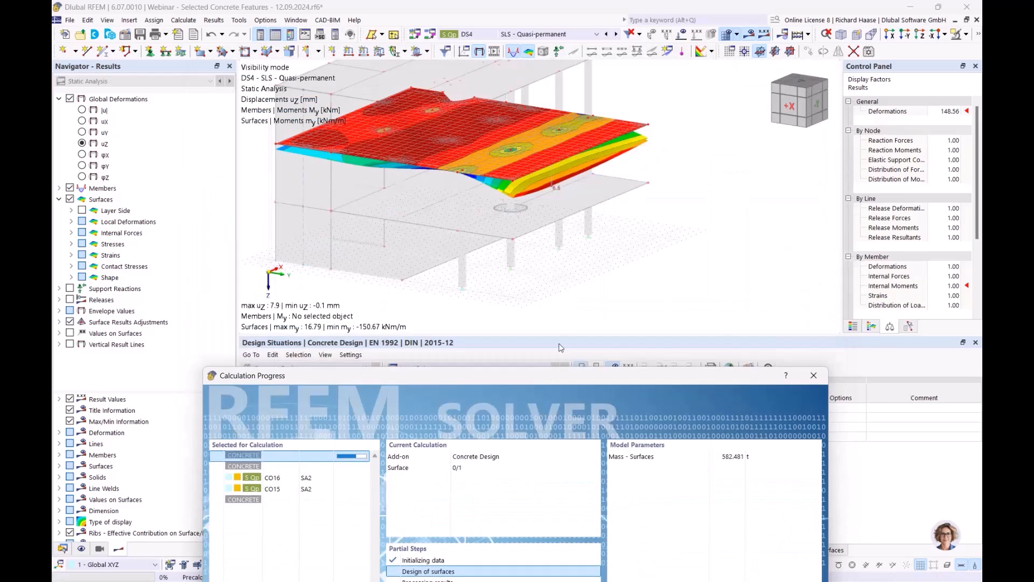
# Switch the results back to the static analysis and examine the quasi-permanent deflection uz of the cantilever slab
pyautogui.moveTo(546, 377); pyautogui.dragTo(556, 149)
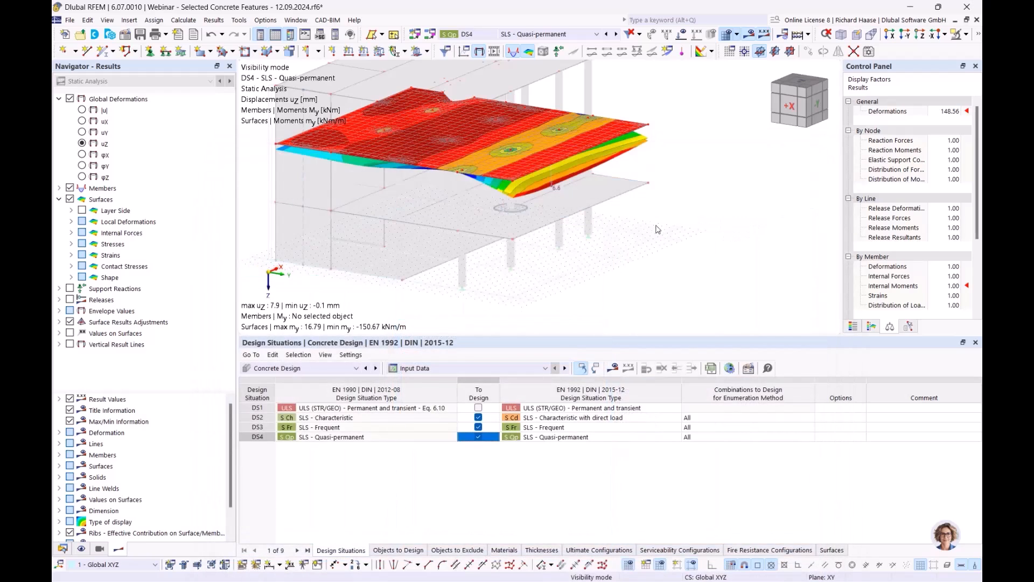
pyautogui.keyDown('ctrl'); pyautogui.moveTo(651, 245); pyautogui.dragTo(671, 235, button='middle'); pyautogui.keyUp('ctrl')
pyautogui.click(127, 84)
pyautogui.click(117, 92)
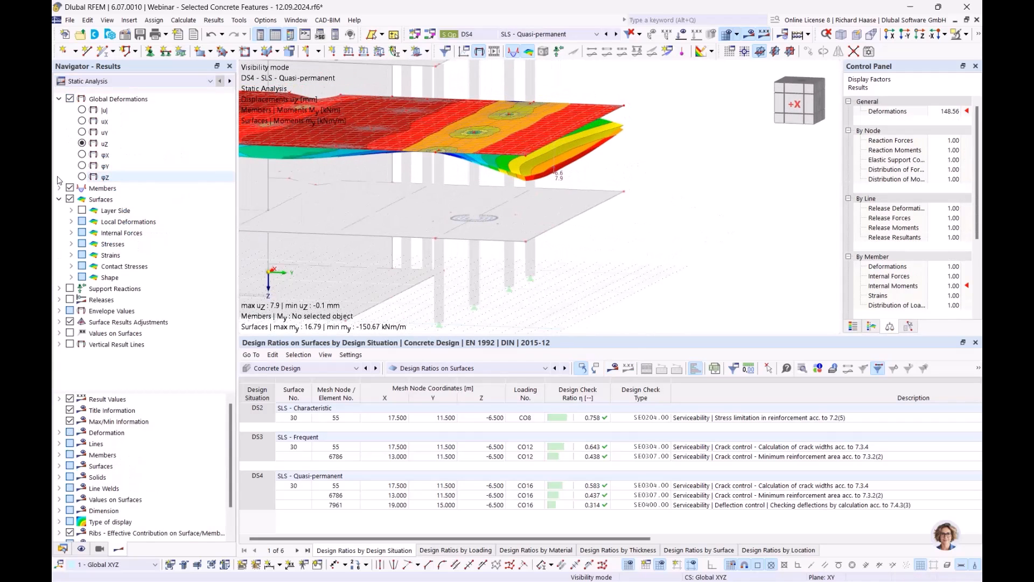
# Enable creep and shrinkage in the time-dependent properties of concrete C30/37 and recalculate the concrete design
pyautogui.click(63, 548)
pyautogui.scroll(10, 146, 162)
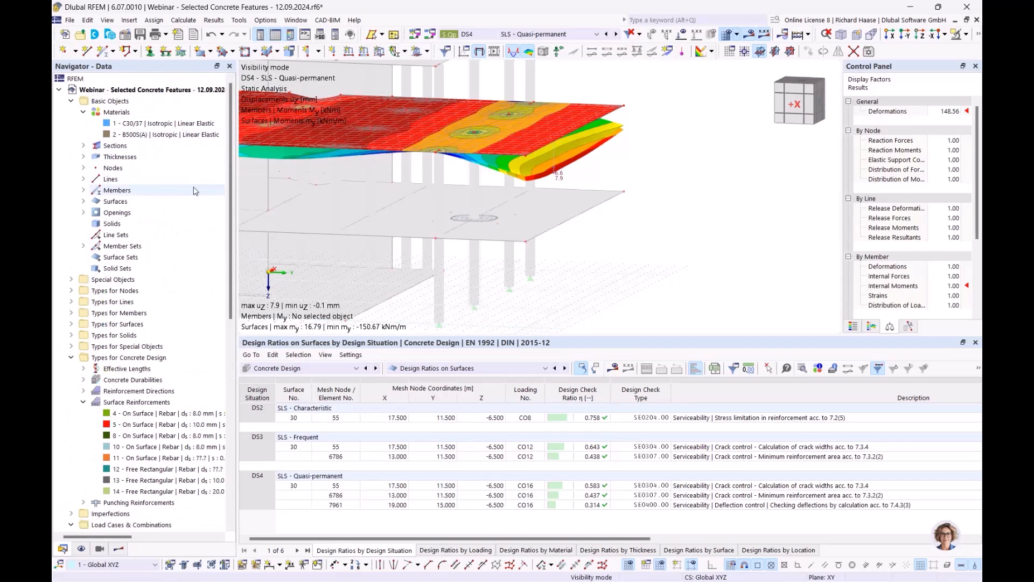
pyautogui.doubleClick(194, 125)
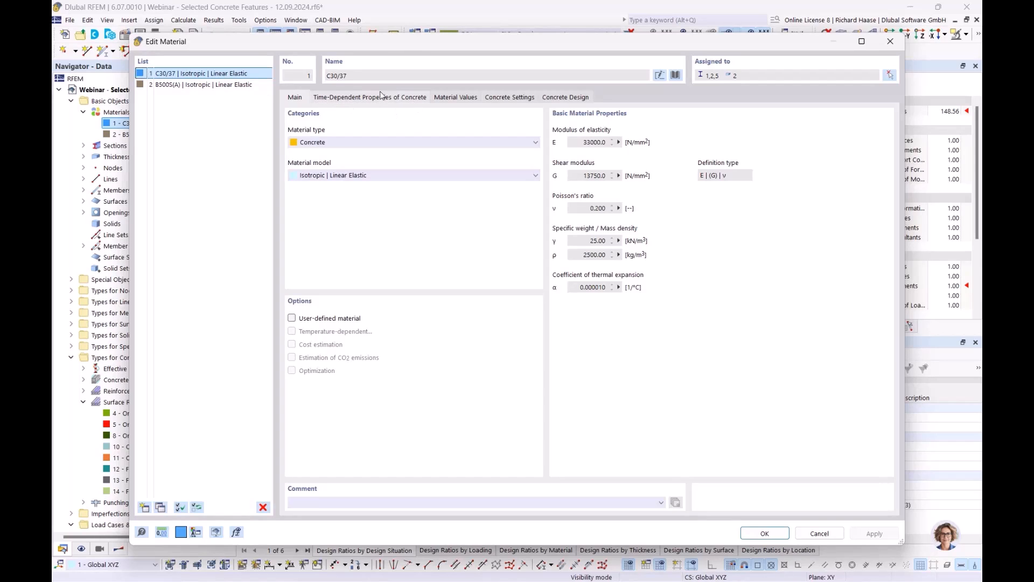
pyautogui.click(397, 100)
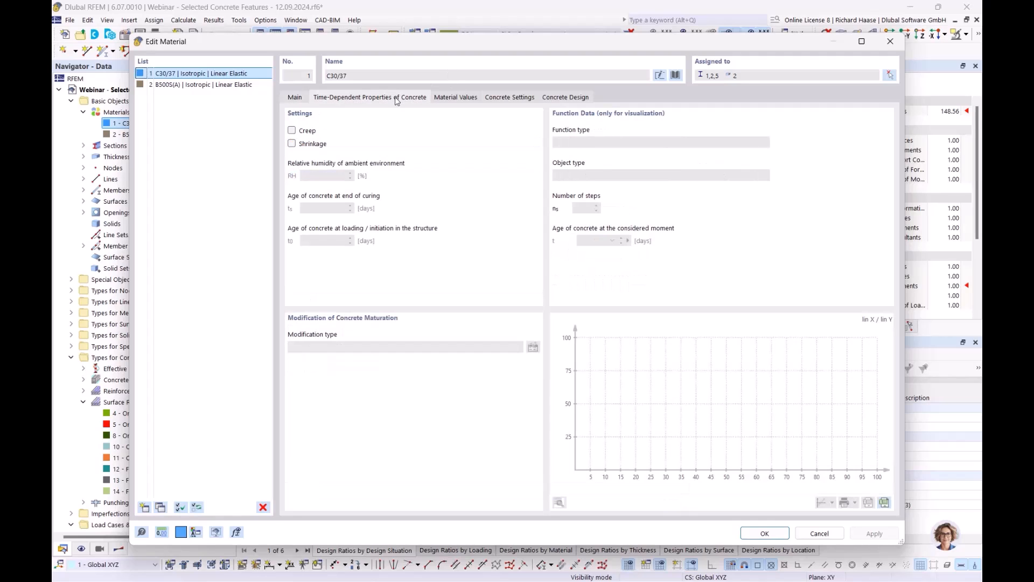
pyautogui.click(292, 132)
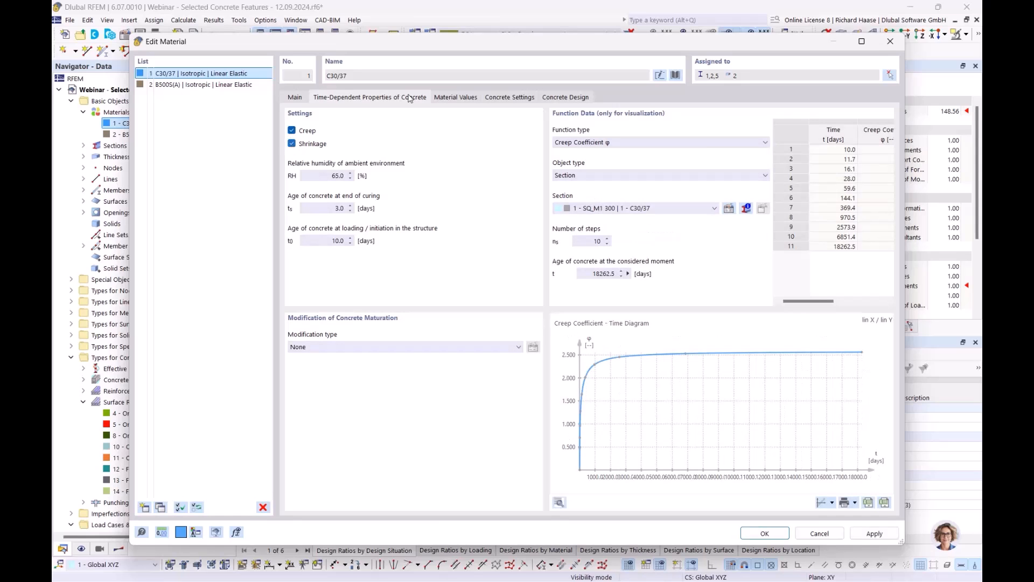
pyautogui.moveTo(446, 49); pyautogui.dragTo(446, 73)
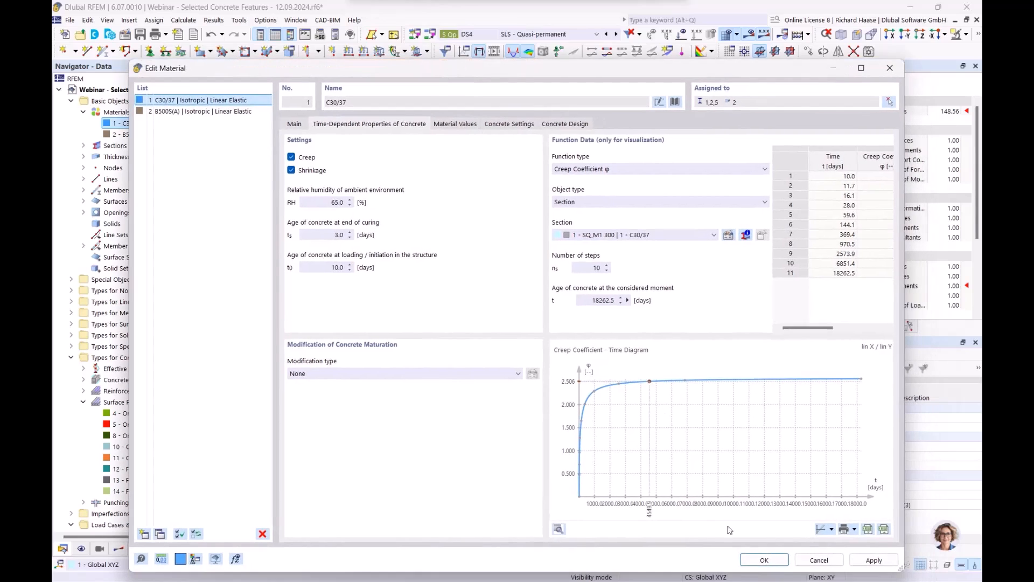
pyautogui.click(753, 563)
pyautogui.click(568, 349)
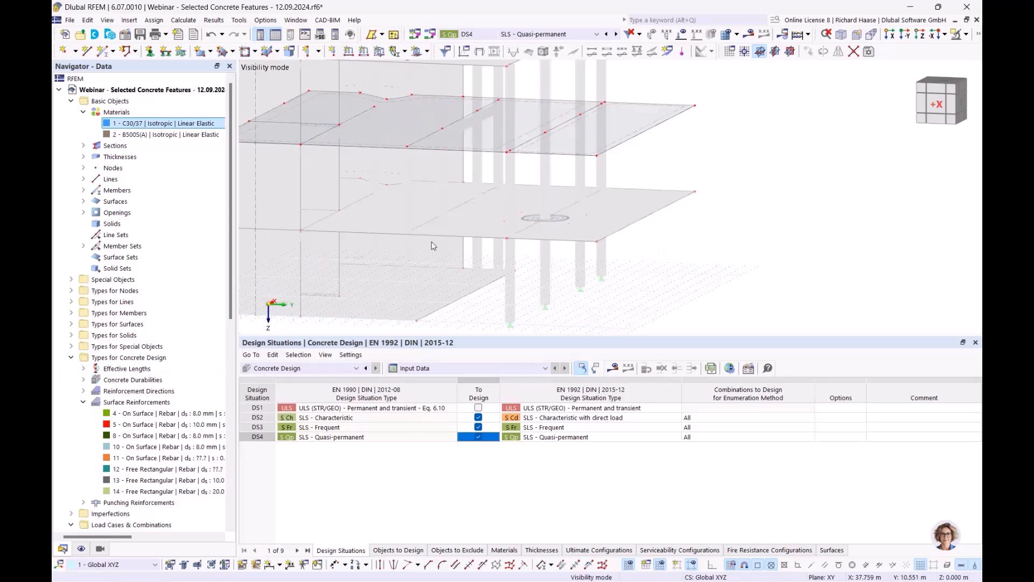
pyautogui.click(614, 370)
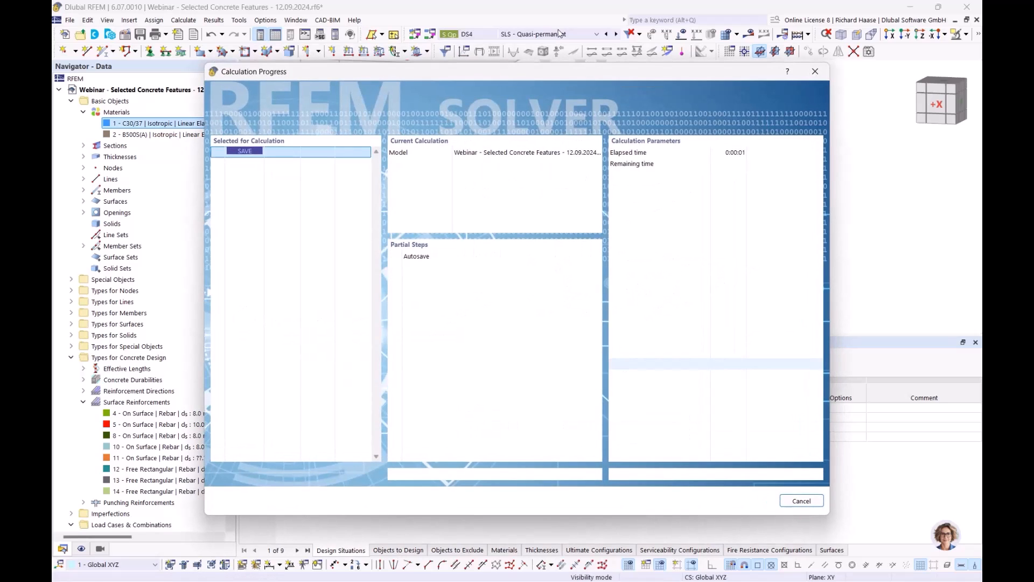
pyautogui.moveTo(561, 74); pyautogui.dragTo(582, 107)
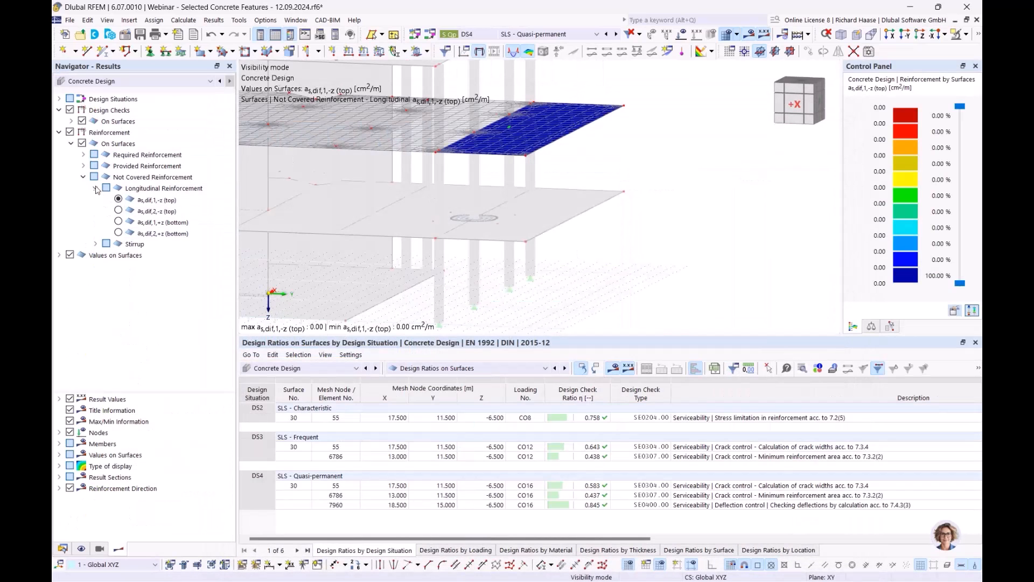
# Hide the reinforcement results and display the limit deflection uz,lim of serviceability check SE0400 on the cantilever slab
pyautogui.click(59, 132)
pyautogui.click(70, 132)
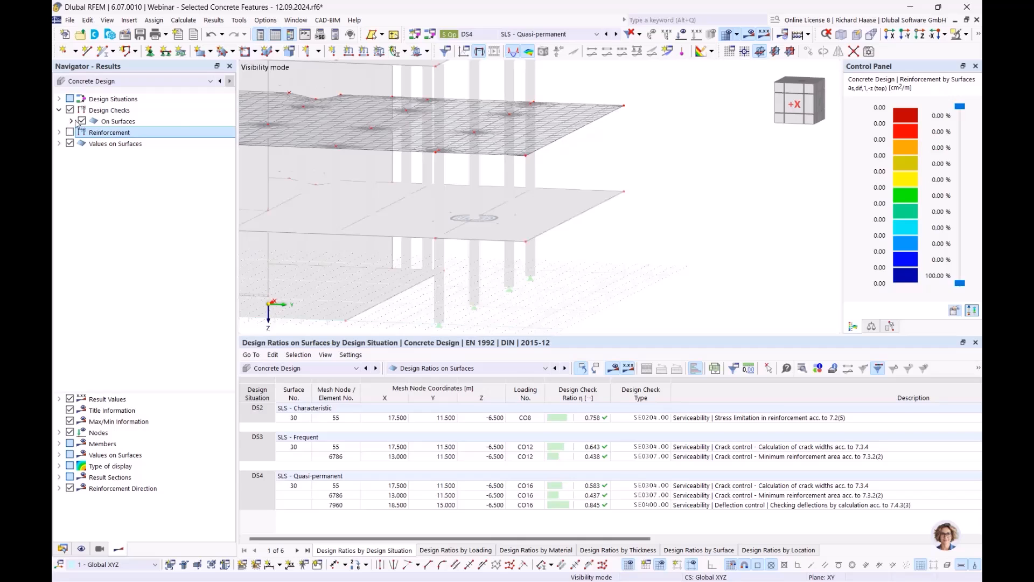
pyautogui.click(71, 121)
pyautogui.click(83, 132)
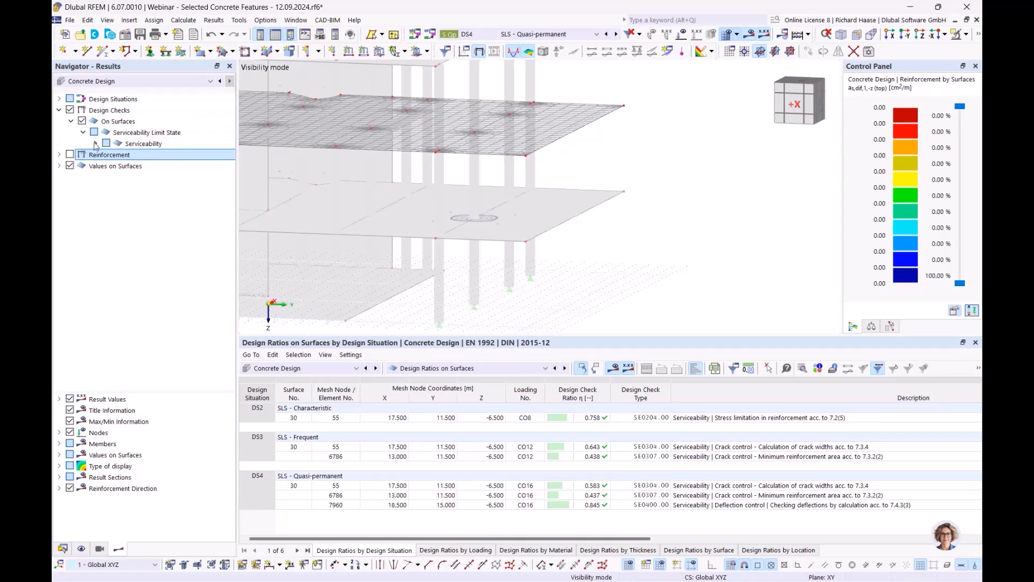
pyautogui.click(95, 144)
pyautogui.click(170, 179)
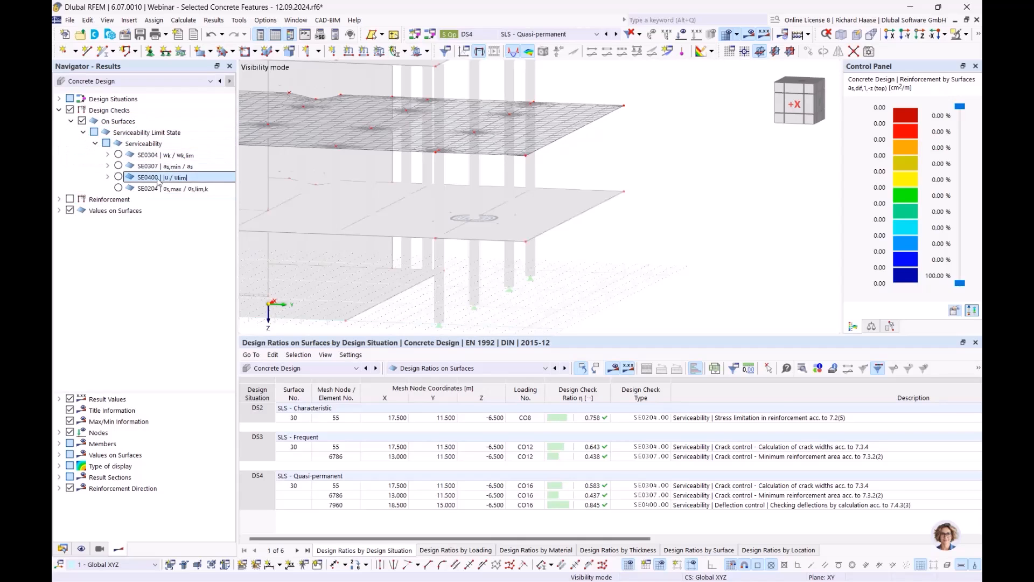
pyautogui.click(108, 178)
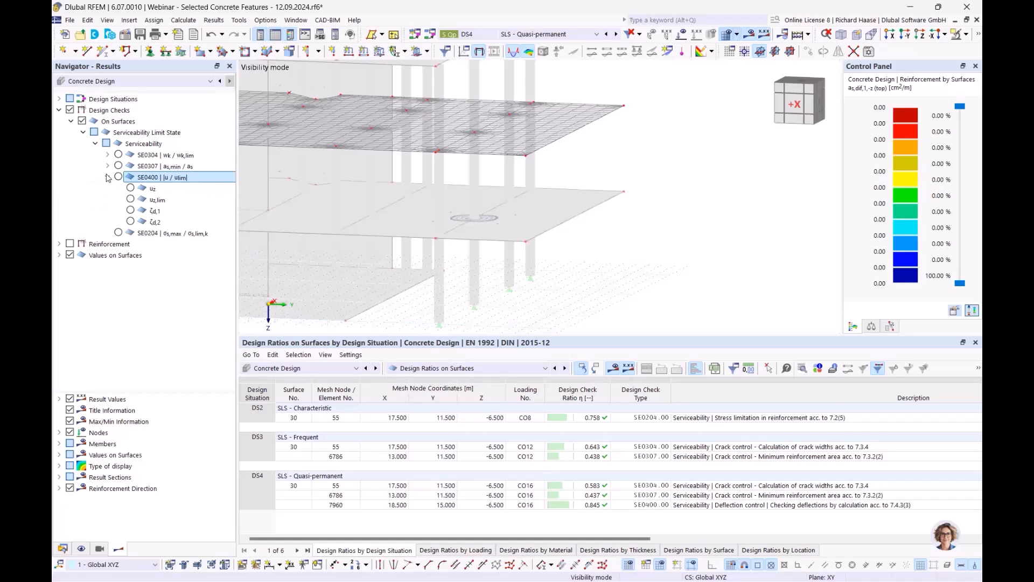
pyautogui.click(131, 200)
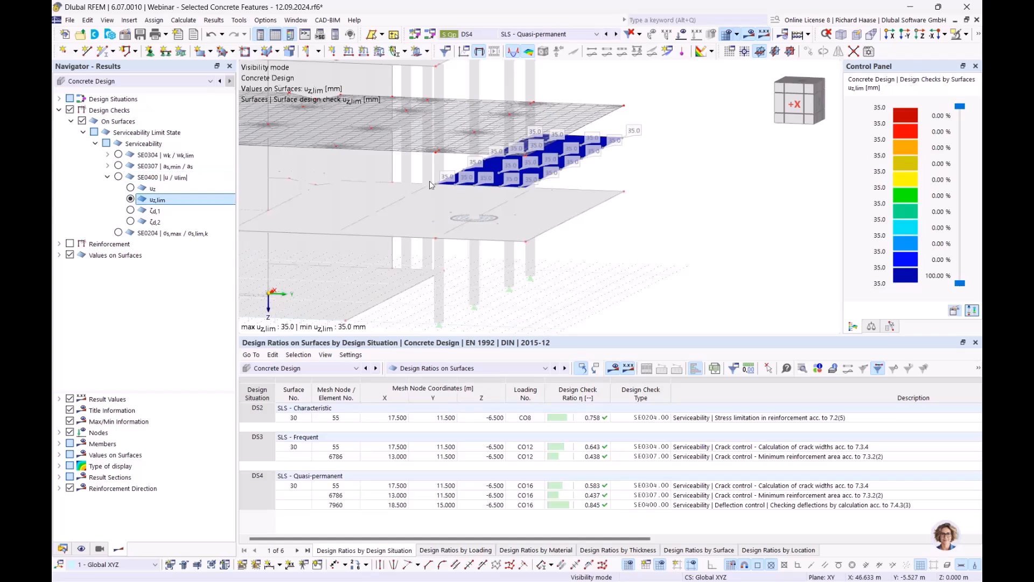
pyautogui.keyDown('ctrl'); pyautogui.moveTo(672, 180); pyautogui.dragTo(688, 171, button='middle'); pyautogui.keyUp('ctrl')
pyautogui.scroll(3, 660, 174)
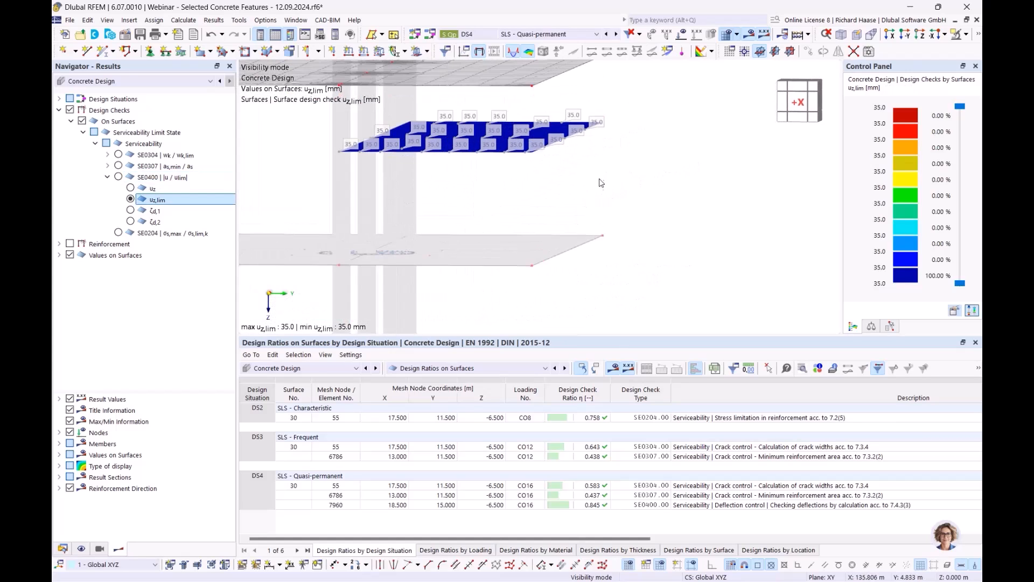
pyautogui.keyDown('ctrl'); pyautogui.moveTo(600, 180); pyautogui.dragTo(544, 192, button='middle'); pyautogui.keyUp('ctrl')
# Display the deflection uz of check SE0400 and examine its values along the free edge of the cantilever
pyautogui.click(129, 189)
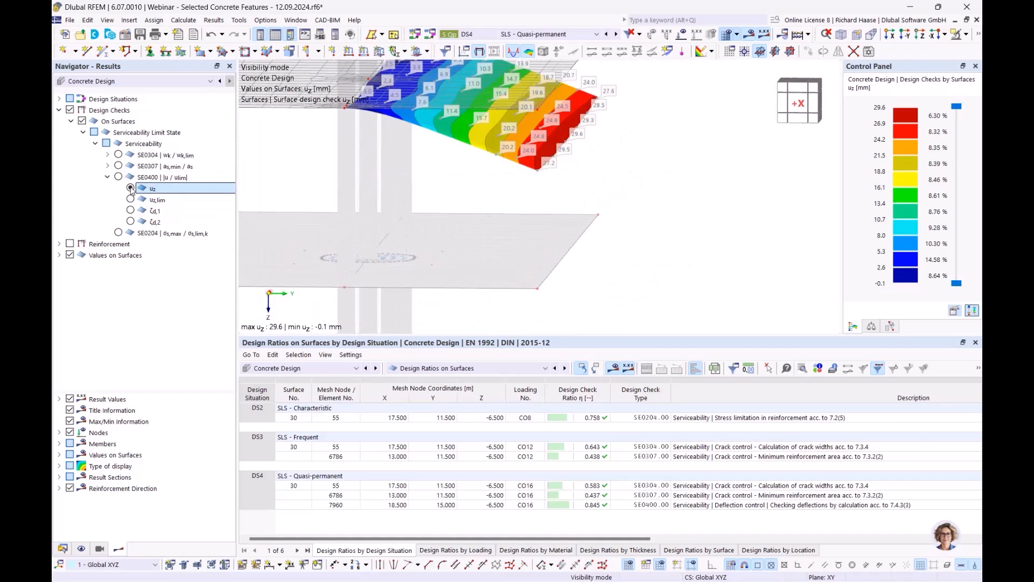
pyautogui.keyDown('ctrl'); pyautogui.moveTo(645, 139); pyautogui.dragTo(571, 137, button='middle'); pyautogui.keyUp('ctrl')
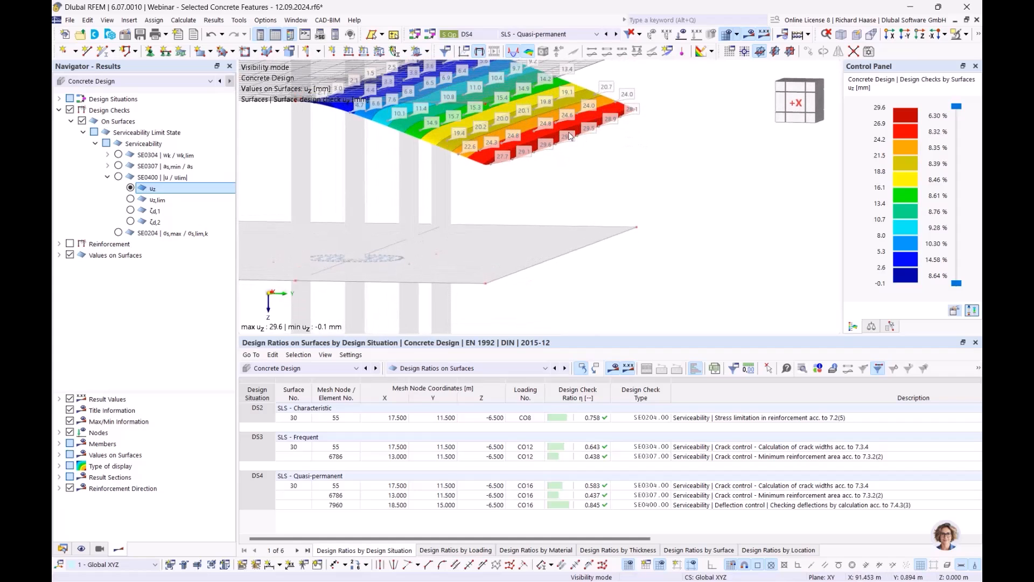
pyautogui.keyDown('ctrl'); pyautogui.moveTo(653, 165); pyautogui.dragTo(576, 173, button='middle'); pyautogui.keyUp('ctrl')
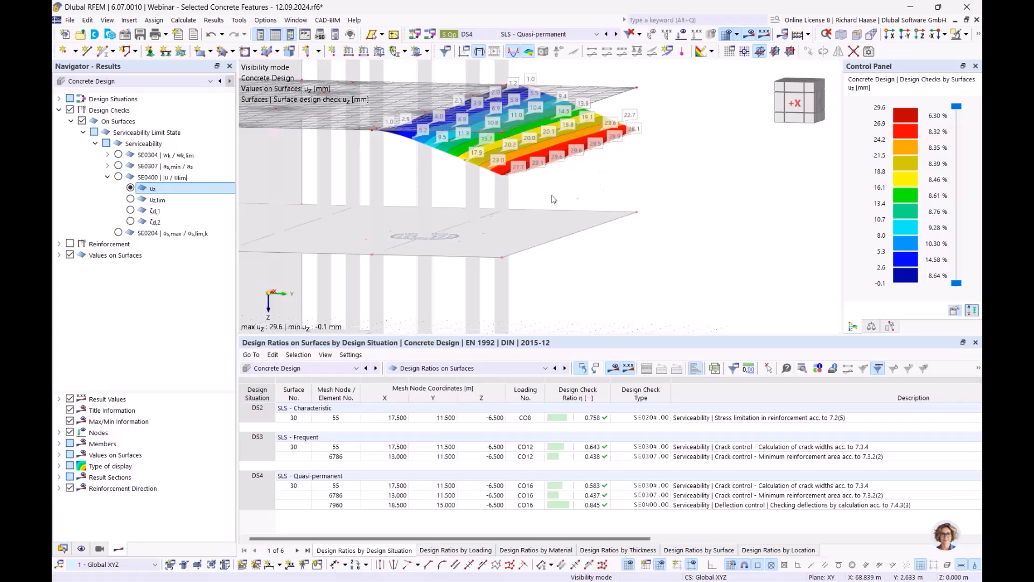
# Examine the distribution coefficient ζd,2 across the cantilever slab without tension stiffening, and return to the deflection uz
pyautogui.click(157, 222)
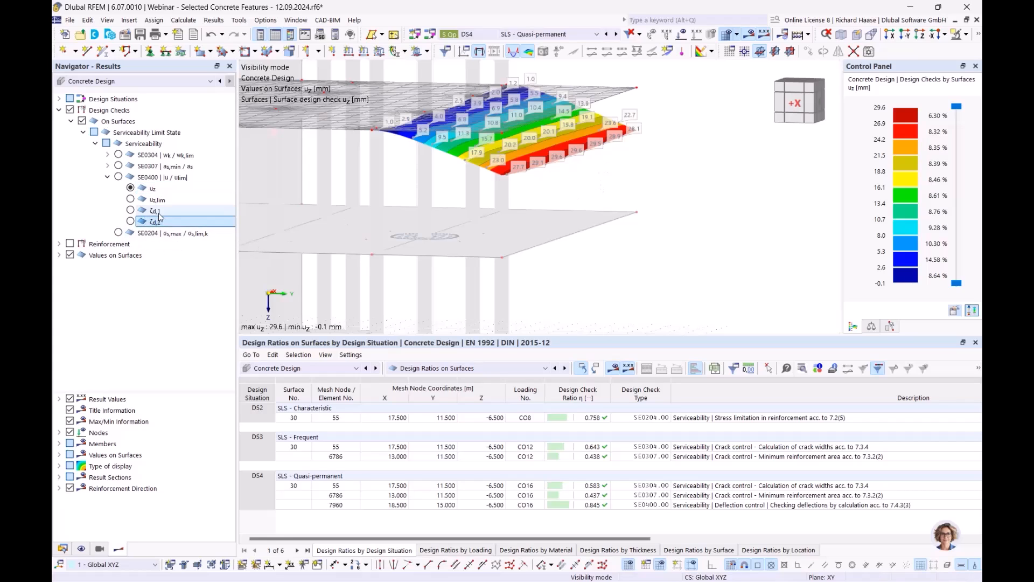
pyautogui.click(131, 221)
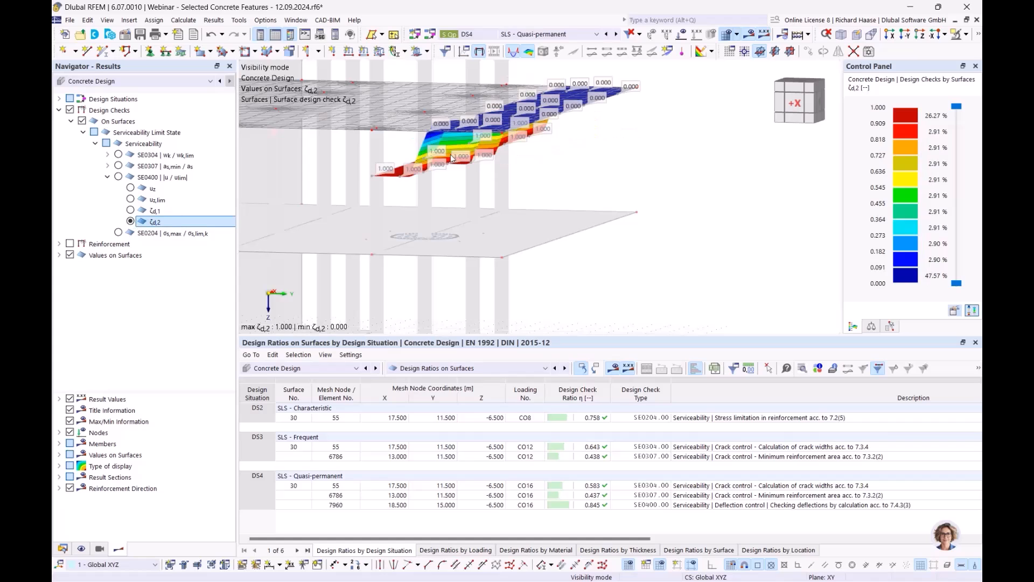
pyautogui.keyDown('ctrl'); pyautogui.moveTo(566, 165); pyautogui.dragTo(536, 164, button='middle'); pyautogui.keyUp('ctrl')
pyautogui.scroll(4, 418, 184)
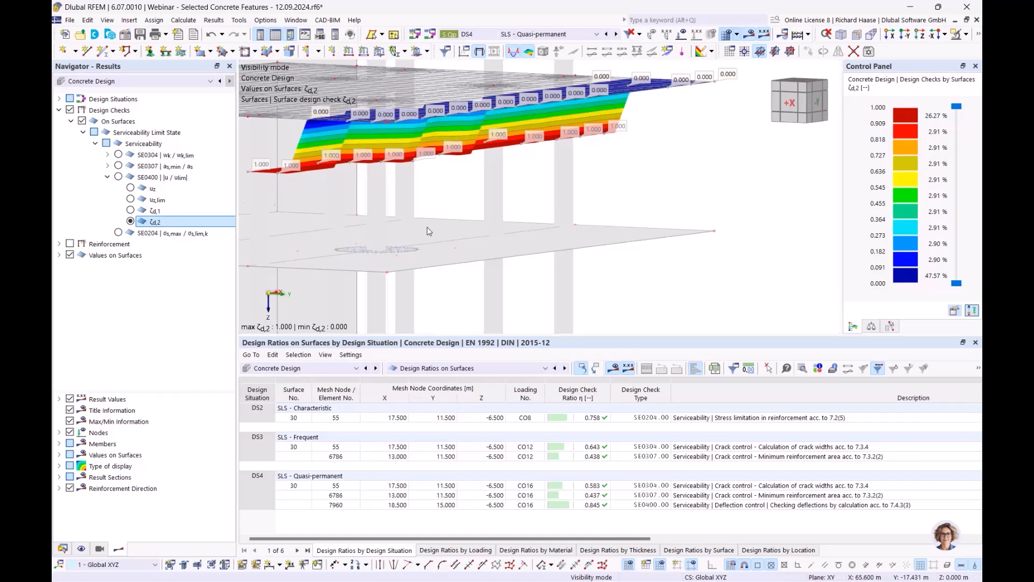
pyautogui.keyDown('ctrl'); pyautogui.moveTo(469, 211); pyautogui.dragTo(448, 211, button='middle'); pyautogui.keyUp('ctrl')
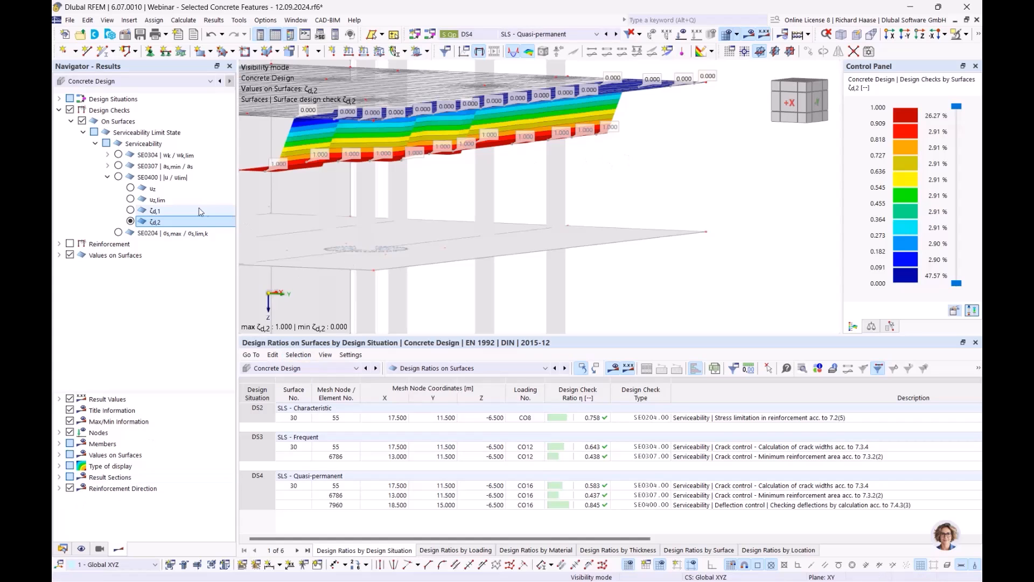
pyautogui.click(131, 188)
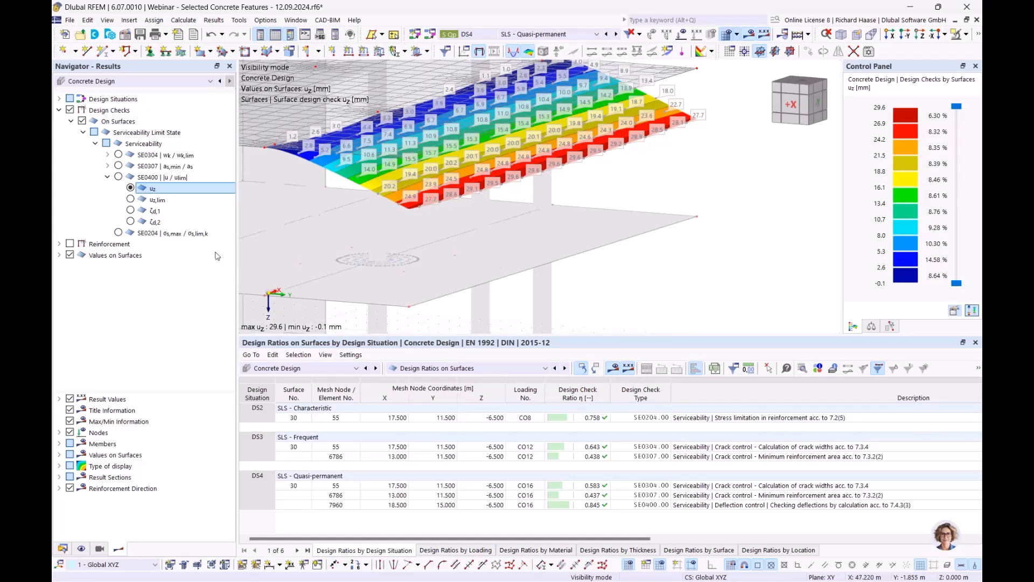
# Enable the tension stiffening effect between cracks in serviceability configuration 1 - Standard and recalculate the concrete design
pyautogui.click(63, 549)
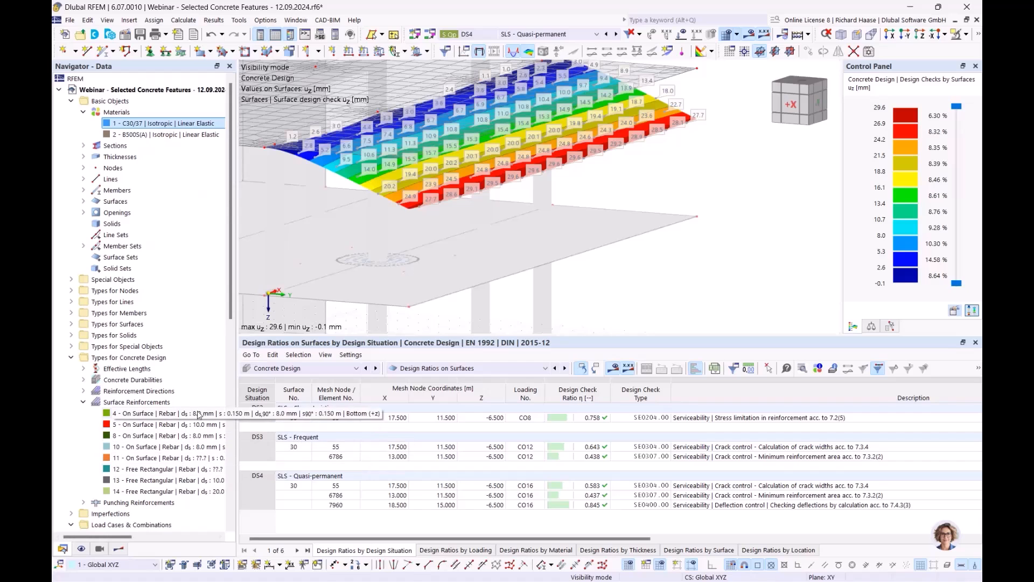
pyautogui.scroll(-12, 152, 485)
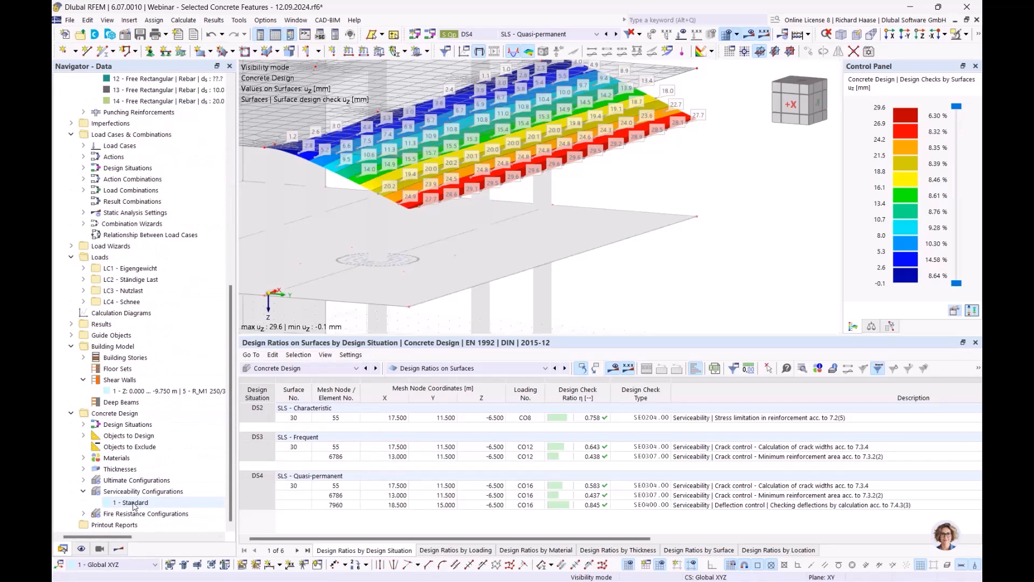
pyautogui.doubleClick(135, 503)
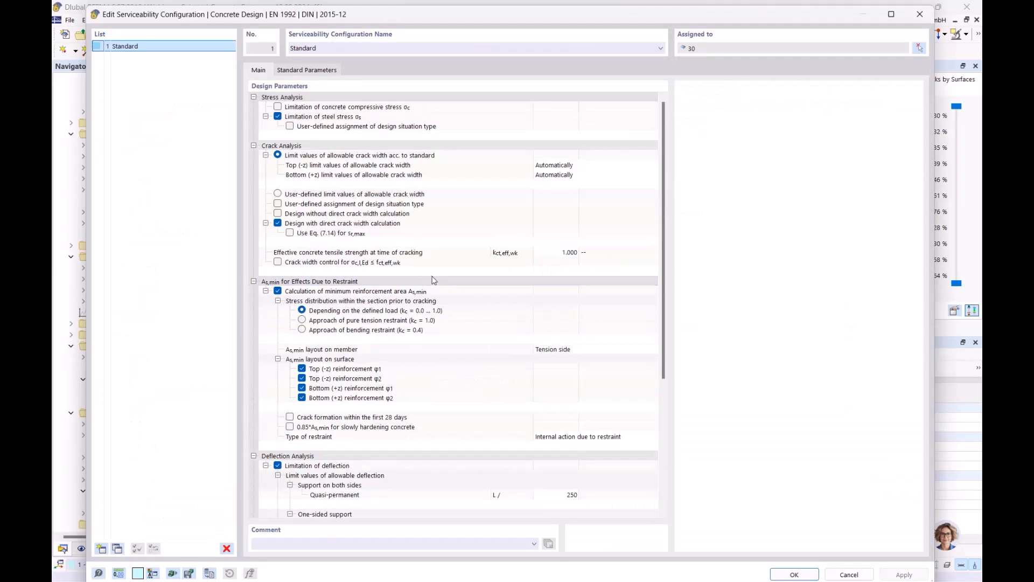
pyautogui.scroll(-6, 437, 280)
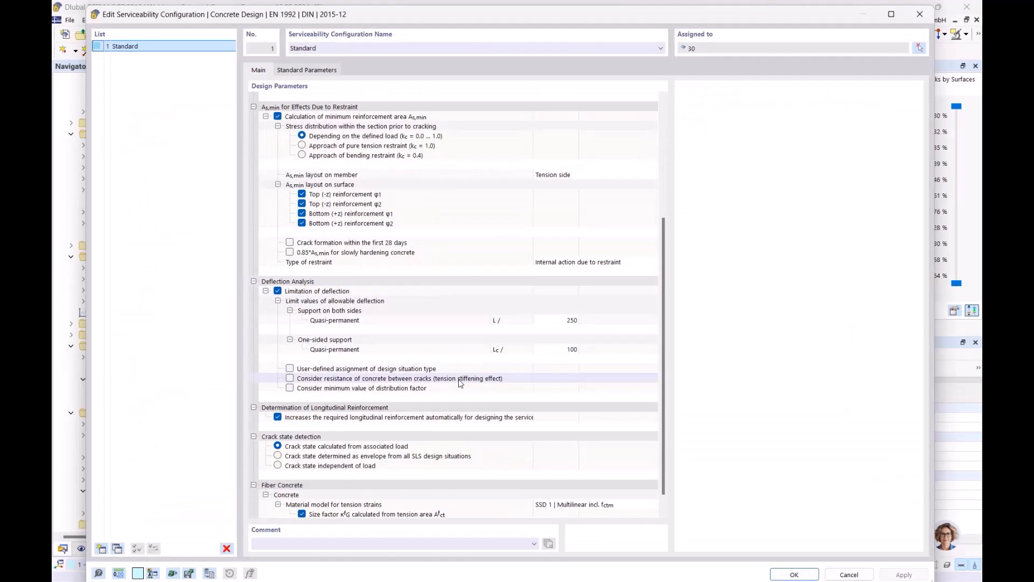
pyautogui.click(431, 383)
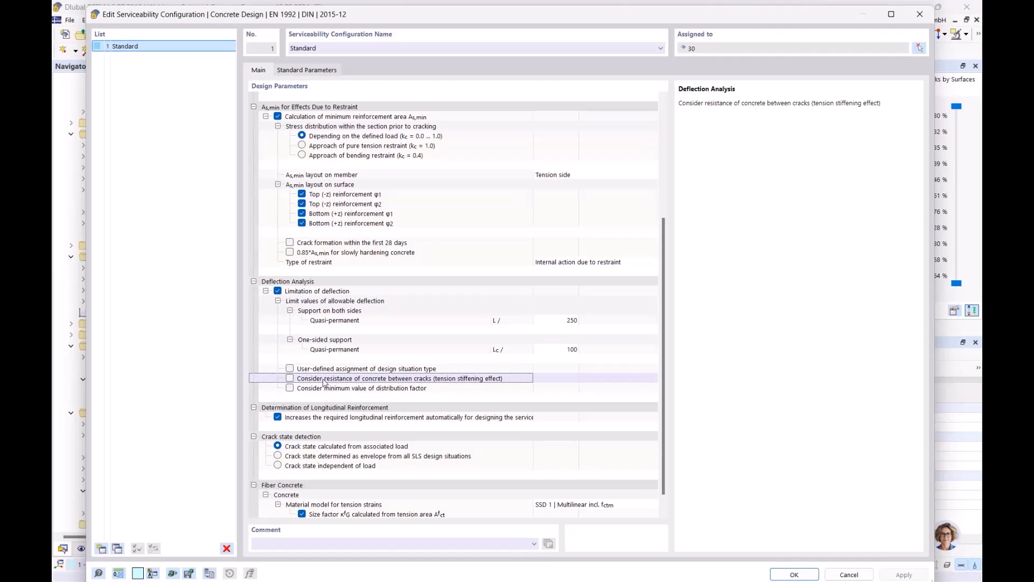
pyautogui.click(290, 378)
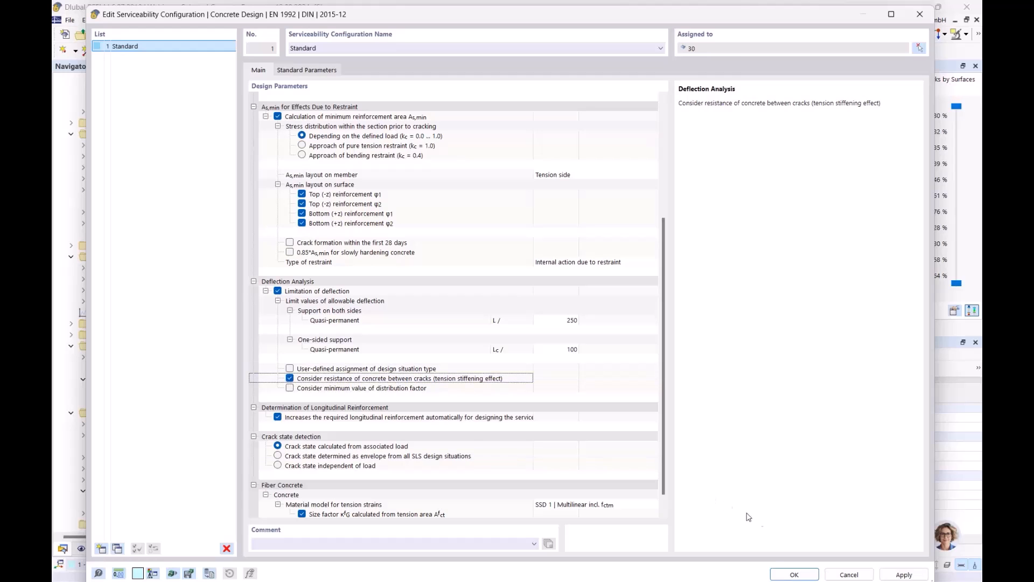
pyautogui.click(796, 575)
pyautogui.click(614, 358)
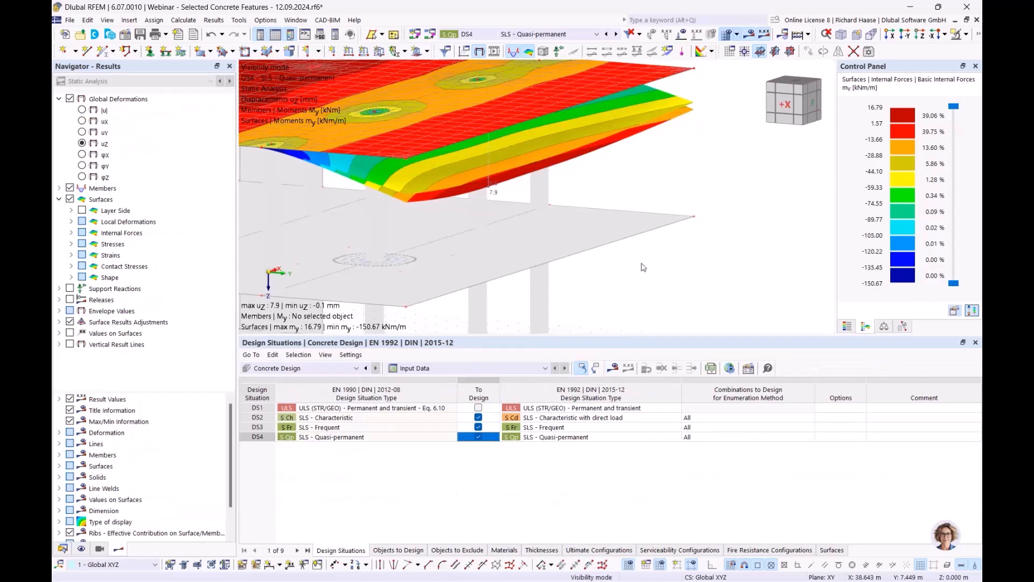
pyautogui.click(612, 370)
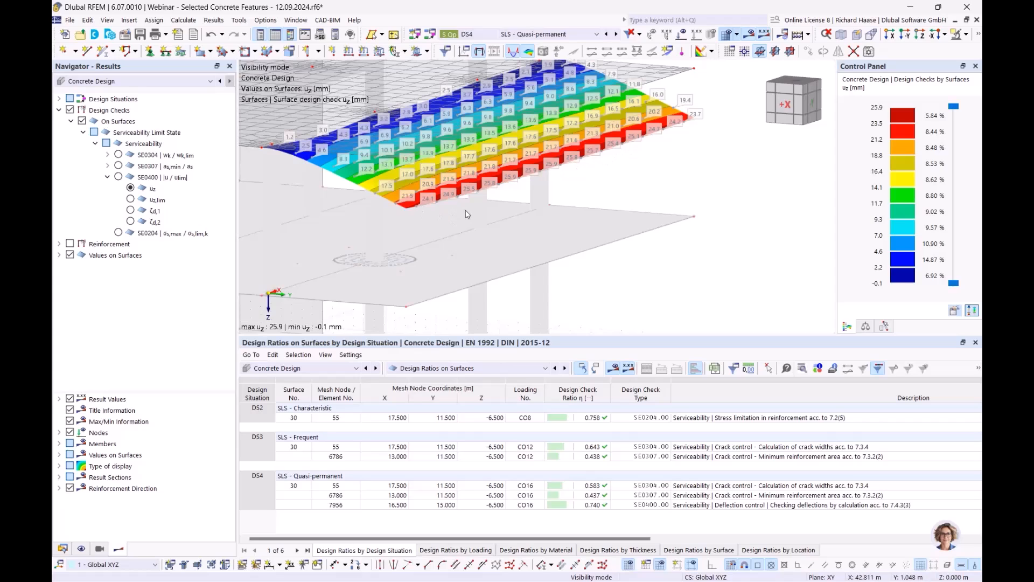
# Examine the deflection uz with tension stiffening and display the distribution coefficient ζd,2 across the cantilever slab
pyautogui.keyDown('ctrl'); pyautogui.moveTo(507, 234); pyautogui.dragTo(370, 236, button='middle'); pyautogui.keyUp('ctrl')
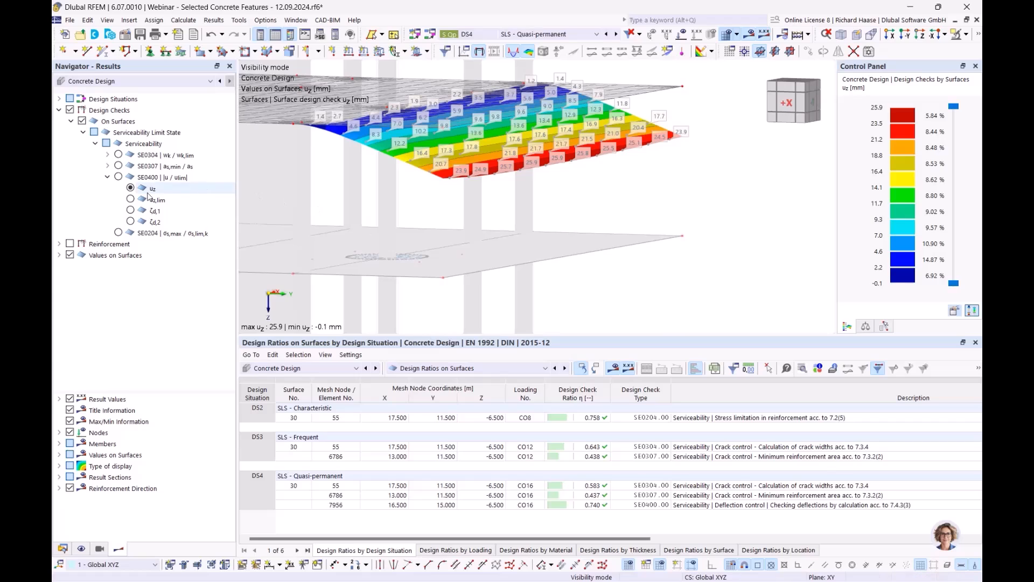
pyautogui.click(152, 222)
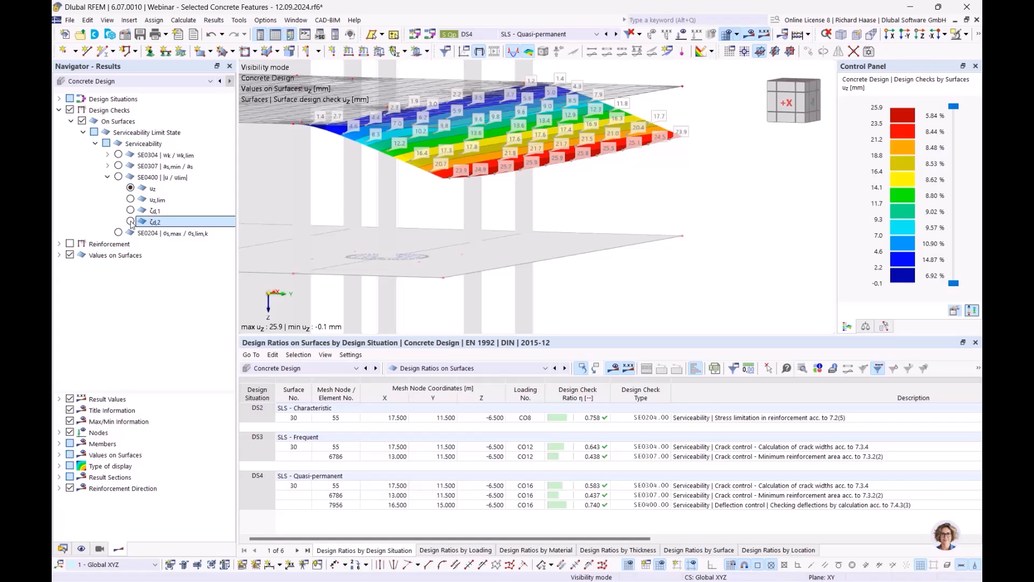
pyautogui.click(130, 222)
pyautogui.keyDown('ctrl'); pyautogui.moveTo(418, 192); pyautogui.dragTo(452, 227, button='middle'); pyautogui.keyUp('ctrl')
pyautogui.keyDown('ctrl'); pyautogui.moveTo(564, 207); pyautogui.dragTo(535, 206, button='middle'); pyautogui.keyUp('ctrl')
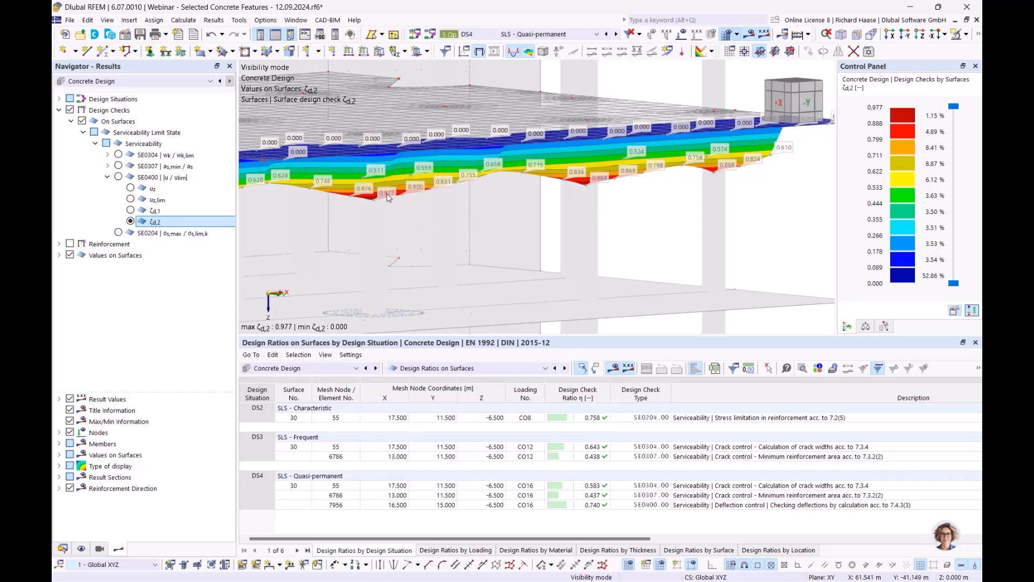
# Examine the distribution coefficient ζd,2 across the cantilever slab from several viewing angles and display the deflection uz of SE0400 again
pyautogui.scroll(-2, 532, 213)
pyautogui.moveTo(517, 215); pyautogui.dragTo(544, 214, button='middle')
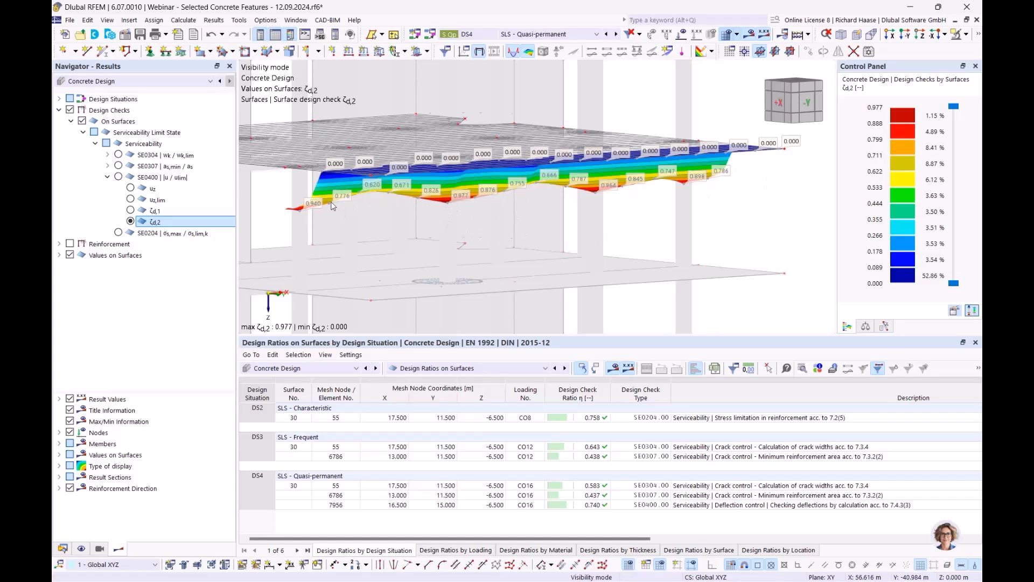
pyautogui.keyDown('ctrl'); pyautogui.moveTo(510, 209); pyautogui.dragTo(526, 211, button='middle'); pyautogui.keyUp('ctrl')
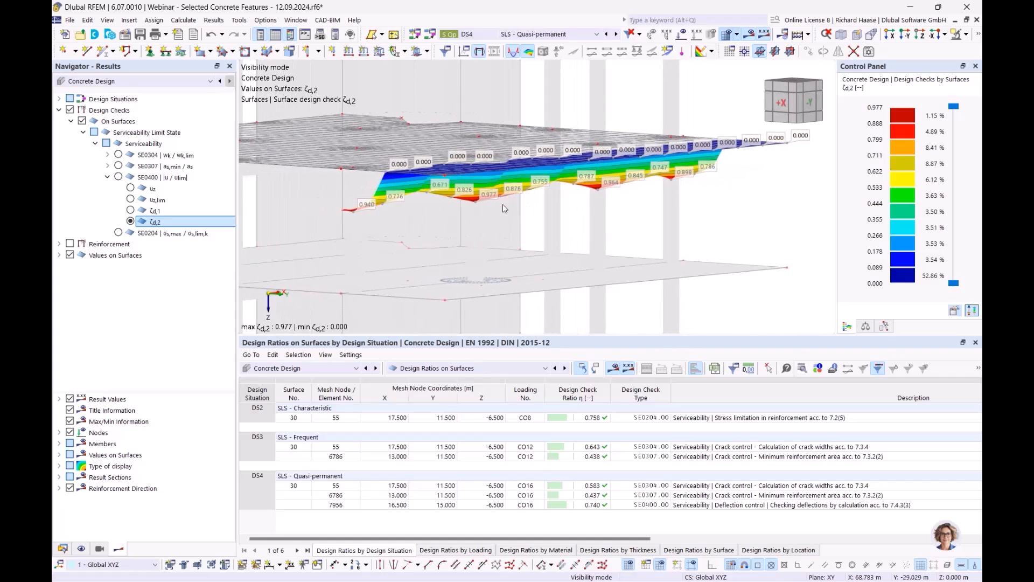
pyautogui.keyDown('ctrl'); pyautogui.moveTo(628, 254); pyautogui.dragTo(595, 247, button='middle'); pyautogui.keyUp('ctrl')
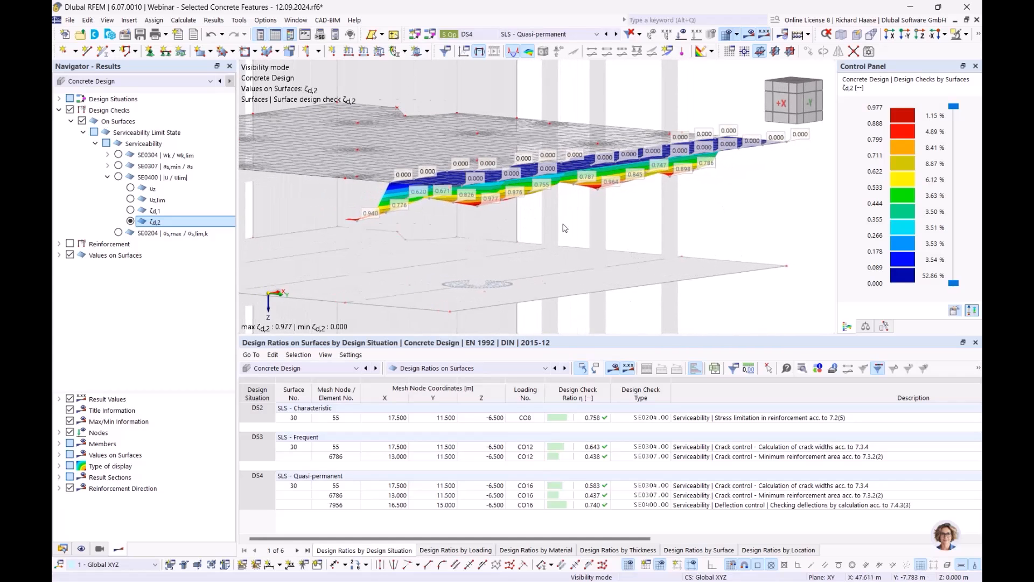
pyautogui.keyDown('ctrl'); pyautogui.moveTo(659, 230); pyautogui.dragTo(703, 185, button='middle'); pyautogui.keyUp('ctrl')
pyautogui.click(130, 188)
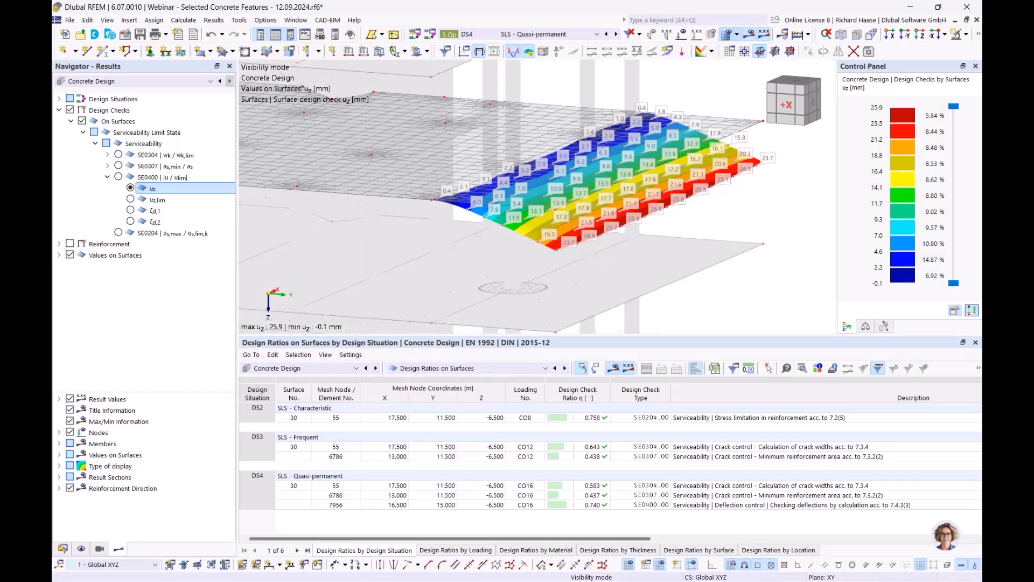
# Switch to the PowerPoint presentation and show the Fatigue design slide
pyautogui.hotkey('alt', 'Tab')
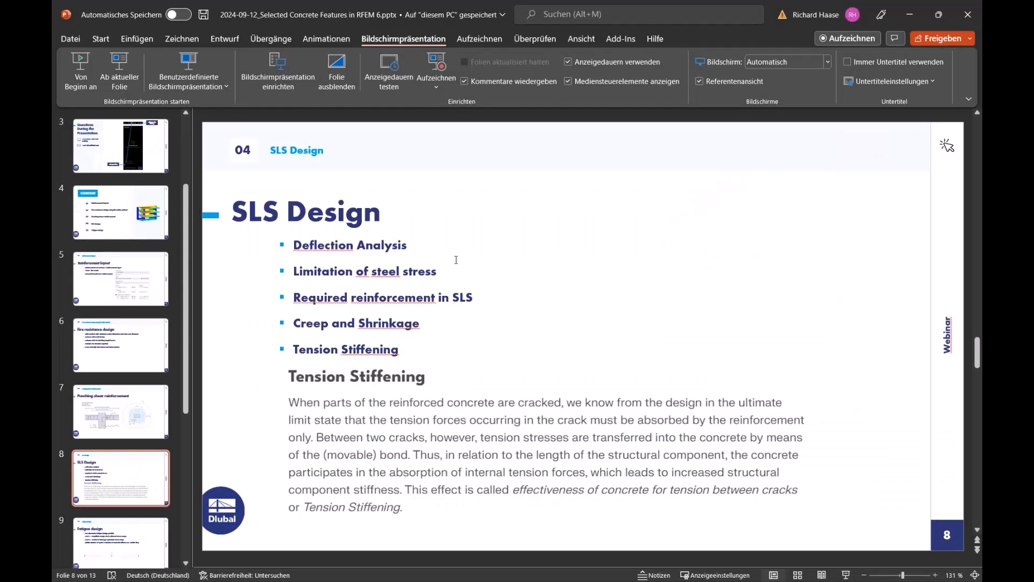
pyautogui.scroll(-1, 458, 258)
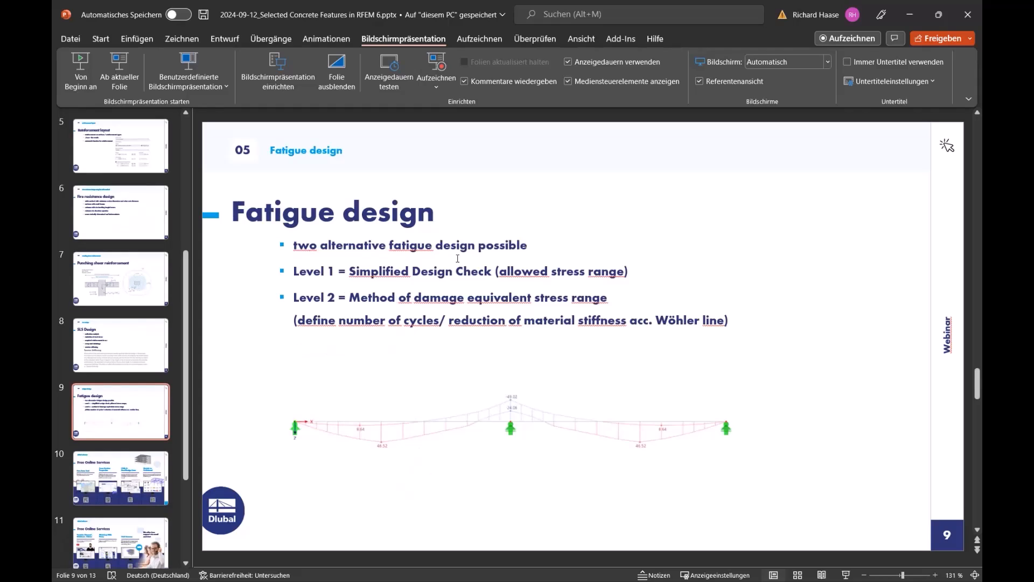
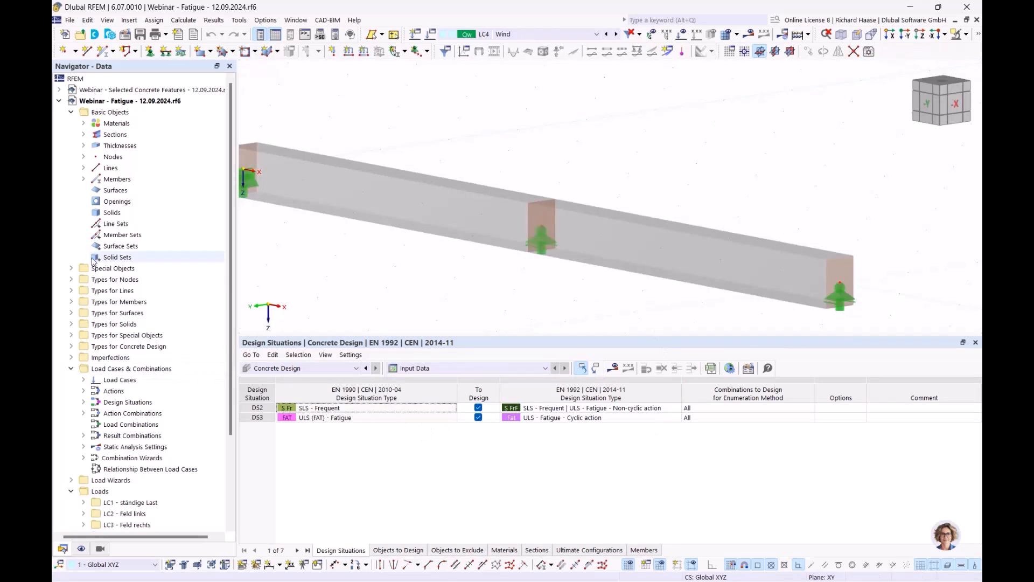
# In the fatigue model's load cases and combinations, check the combination rule of design situation DS2 SLS - Frequent
pyautogui.scroll(-1, 131, 405)
pyautogui.rightClick(106, 349)
pyautogui.click(127, 357)
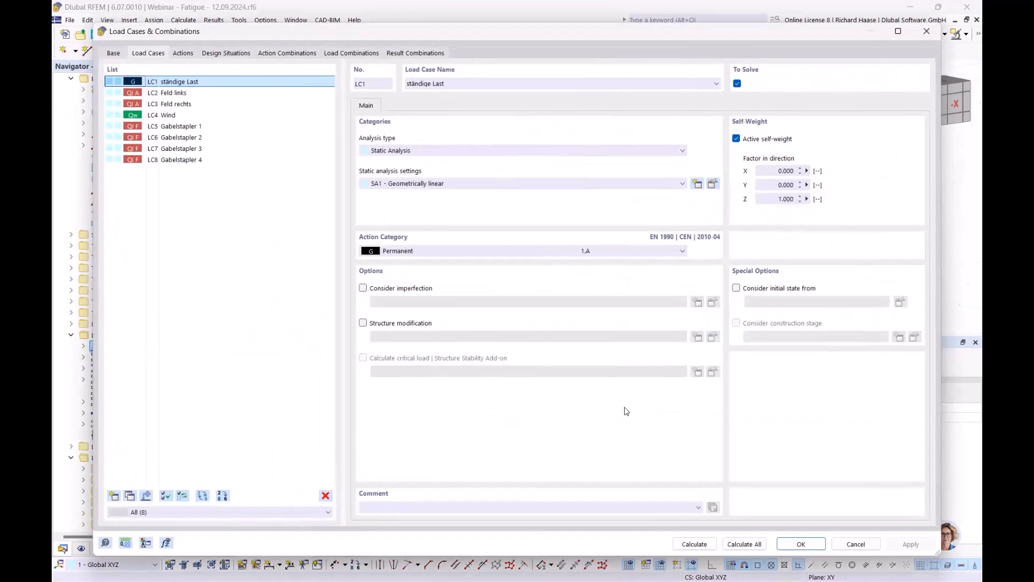
pyautogui.click(232, 54)
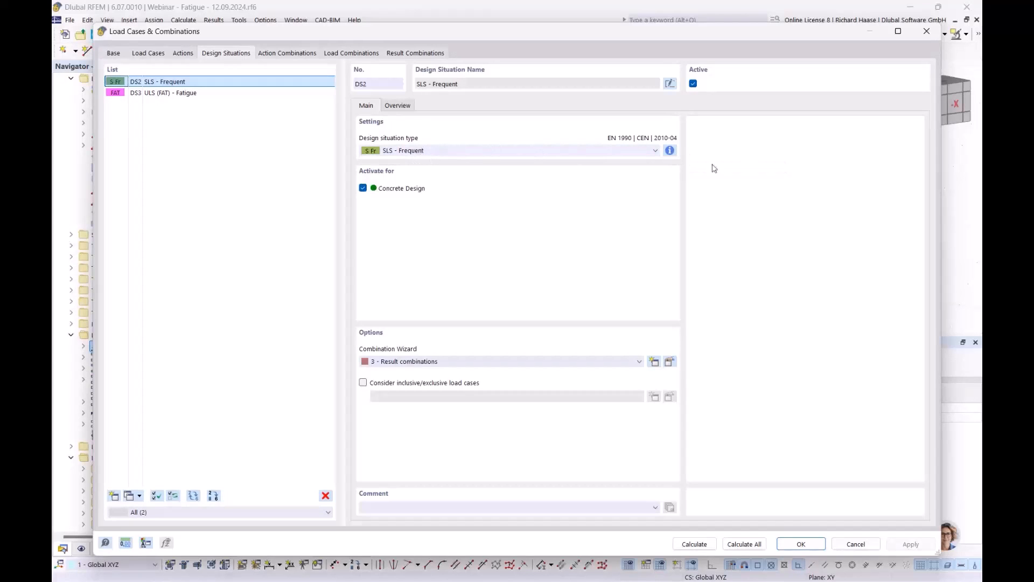
pyautogui.click(669, 151)
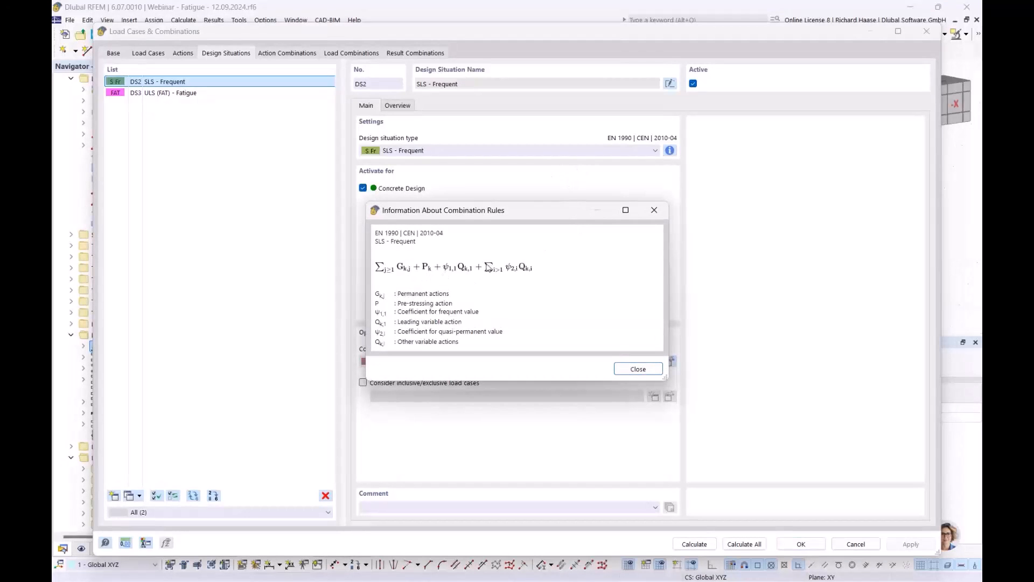
pyautogui.click(638, 369)
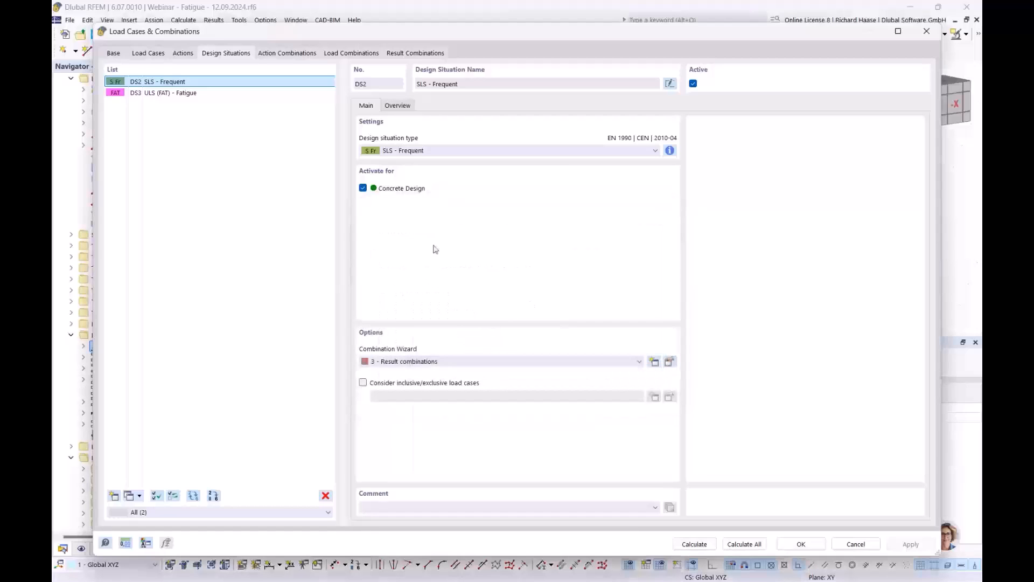
# Check the combination rule of design situation DS3 ULS (FAT) - Fatigue
pyautogui.click(196, 95)
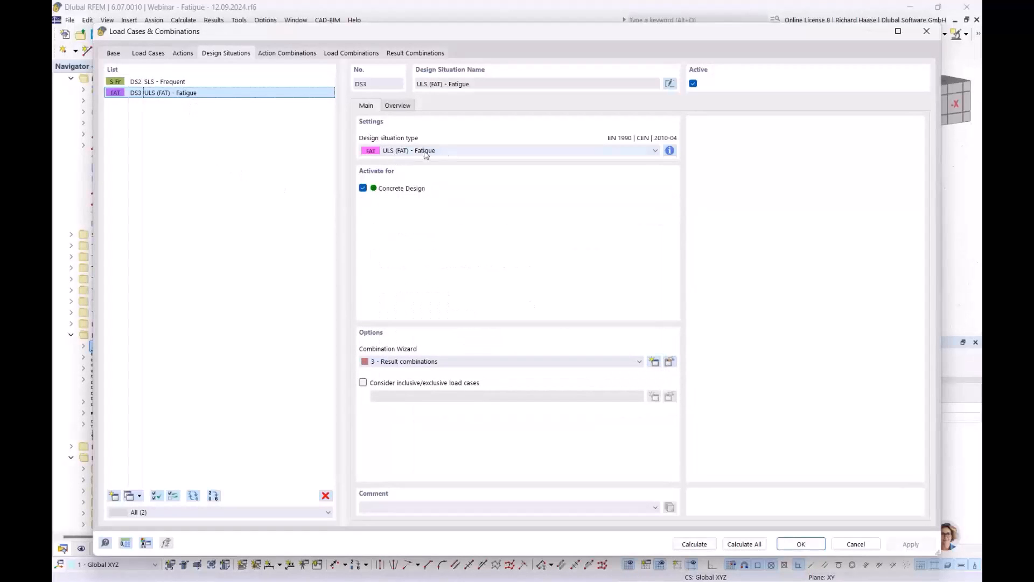
pyautogui.click(670, 151)
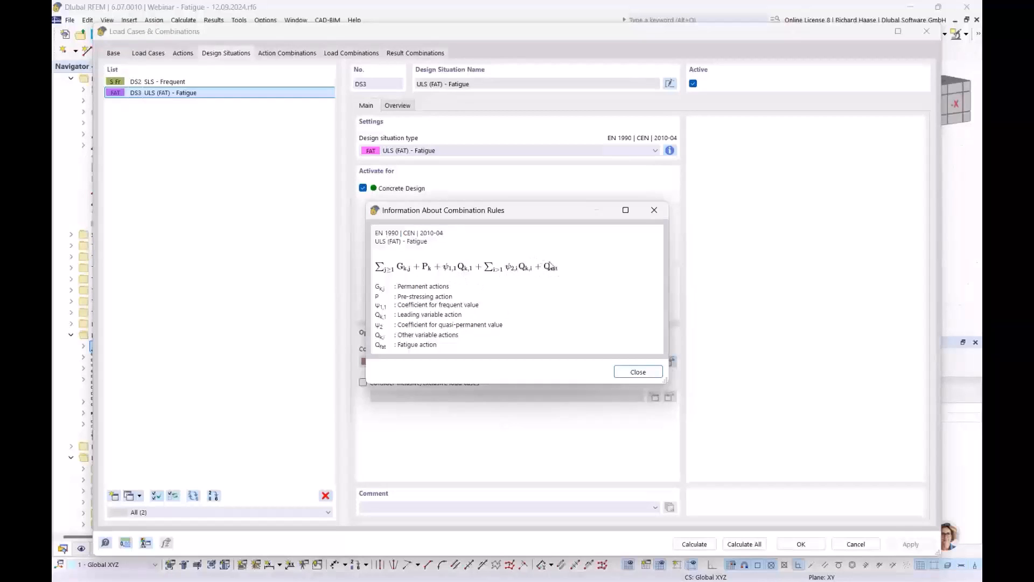
pyautogui.click(638, 372)
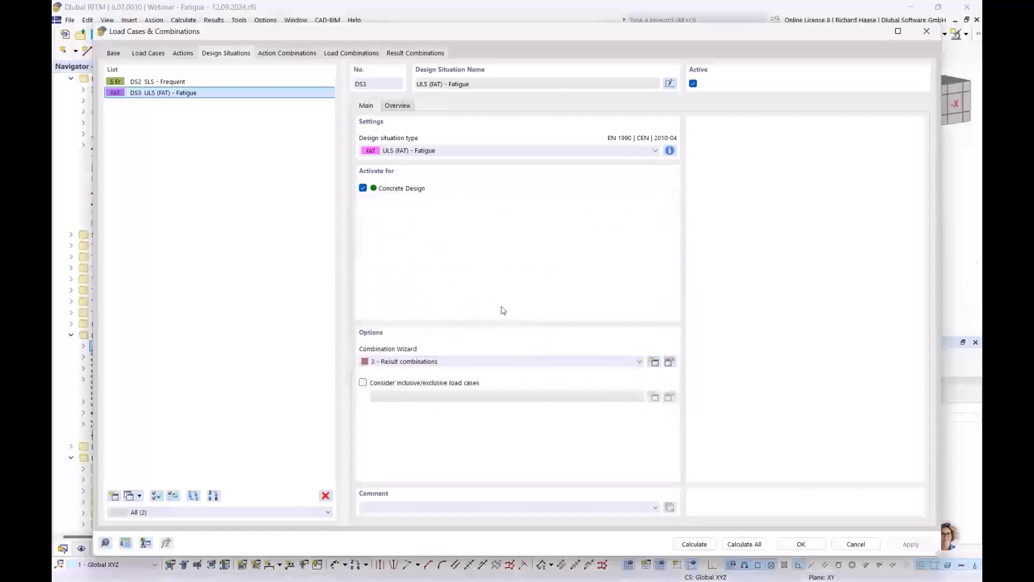
# Review the action categories of load cases LC3, LC4 and LC5 and check the fatigue load option of LC5 Gabelstapler 1
pyautogui.click(147, 53)
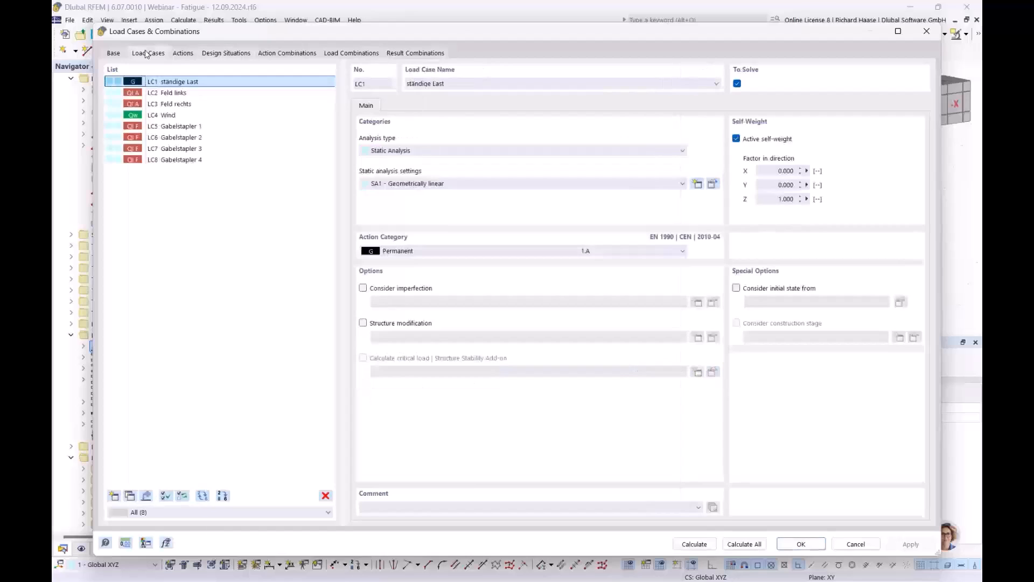
pyautogui.click(171, 104)
pyautogui.click(173, 115)
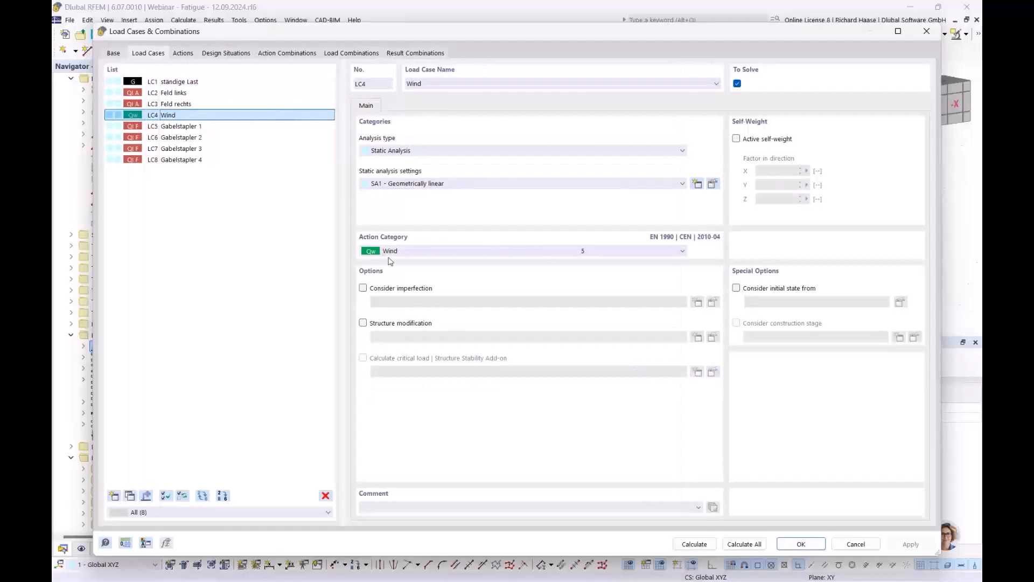
pyautogui.click(201, 104)
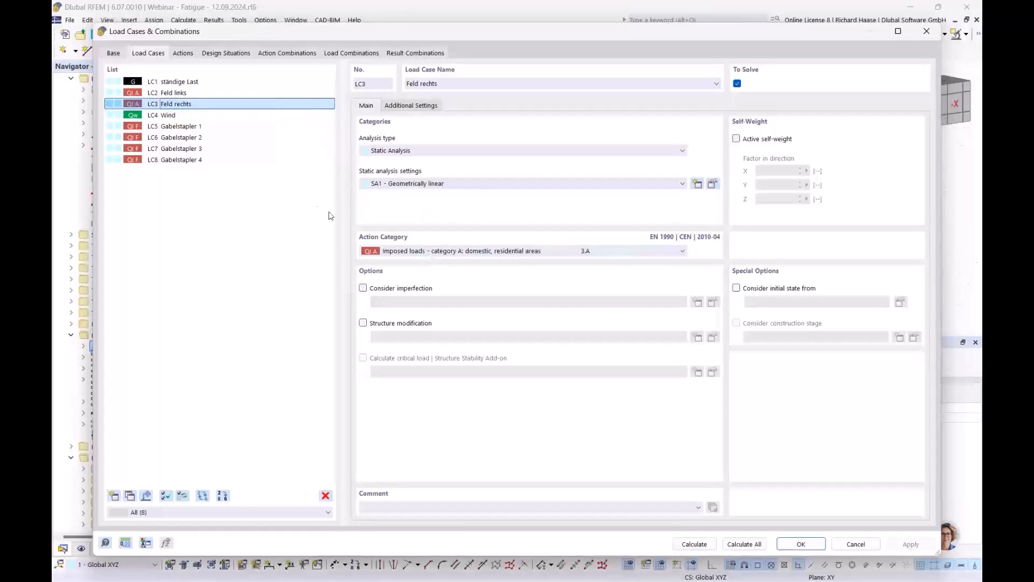
pyautogui.click(183, 128)
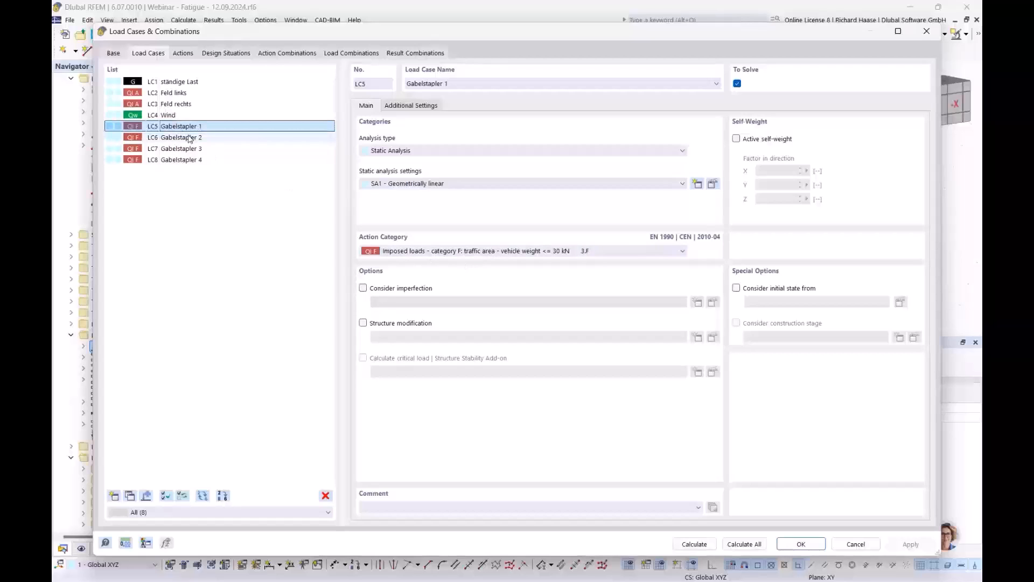
pyautogui.click(410, 106)
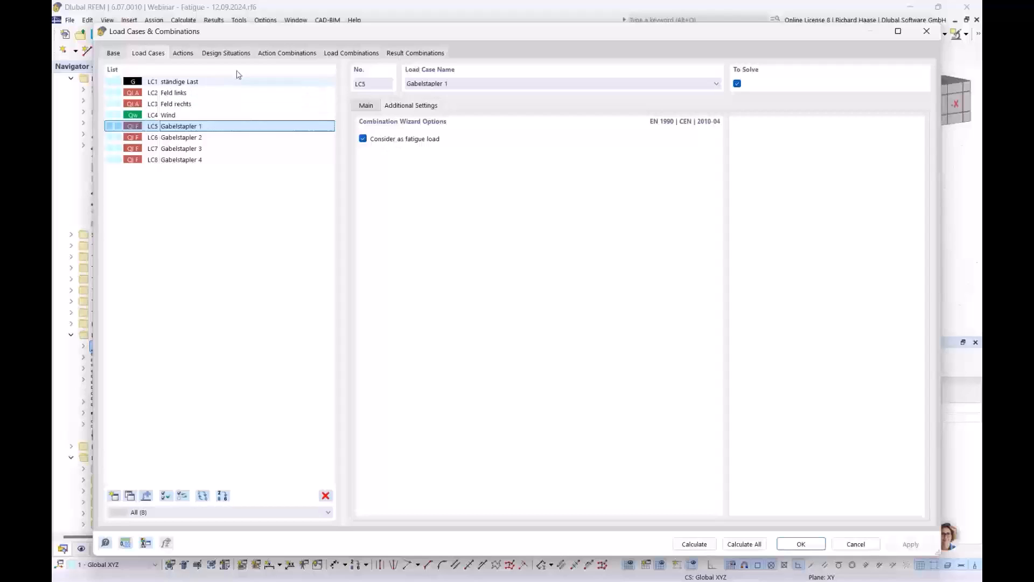
# Check the action type and assigned load cases of action A5 Fatigue action, and close the load cases and combinations
pyautogui.click(184, 53)
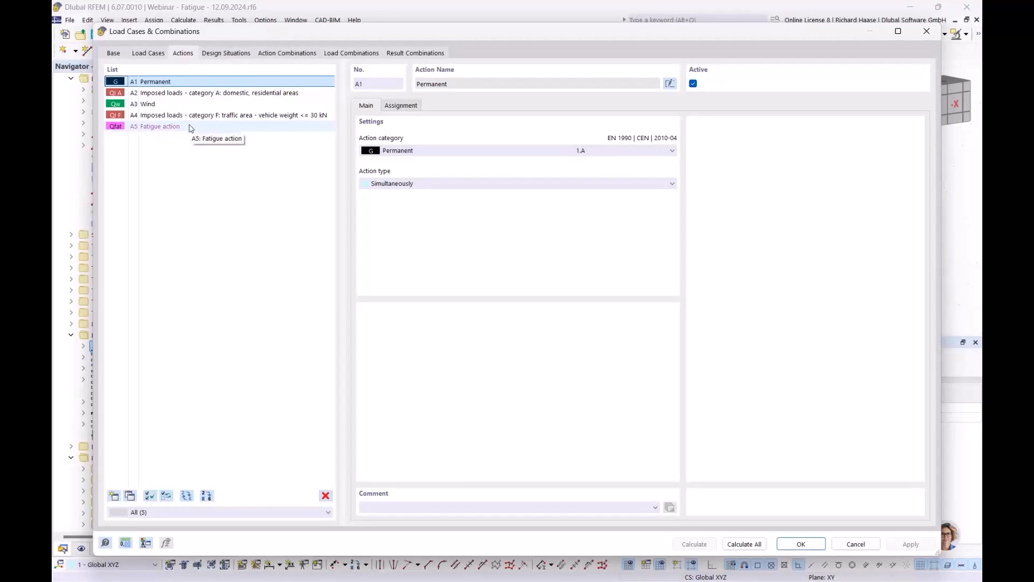
pyautogui.click(165, 130)
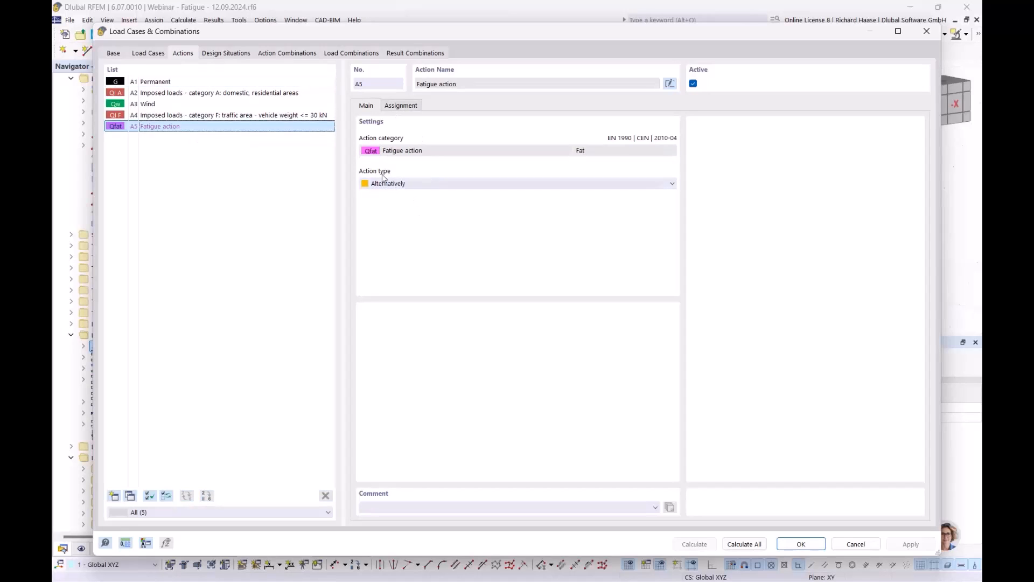
pyautogui.click(401, 105)
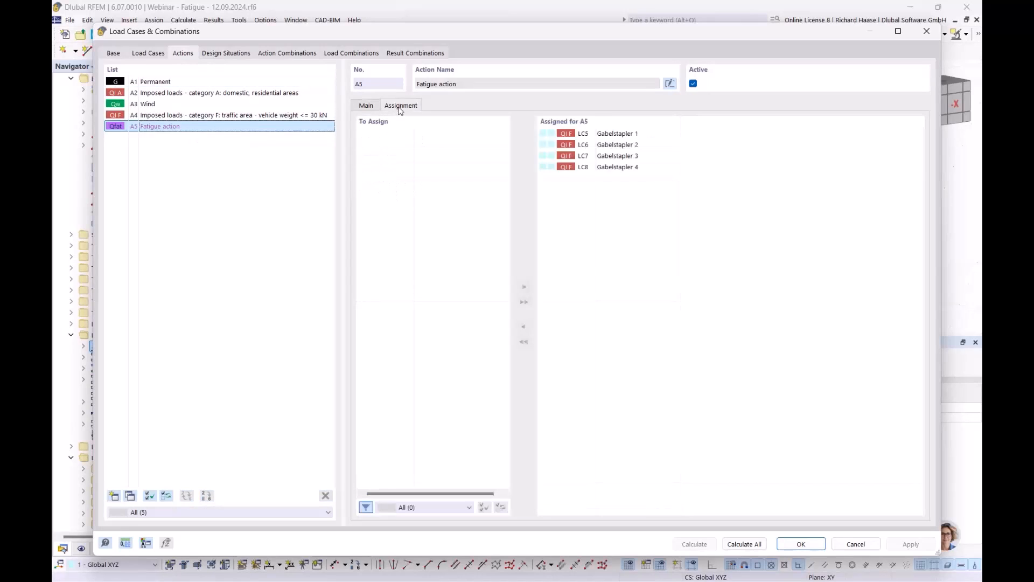
pyautogui.click(802, 545)
# Display the loads of load case LC1 ständige Last on the whole two-span beam
pyautogui.click(527, 35)
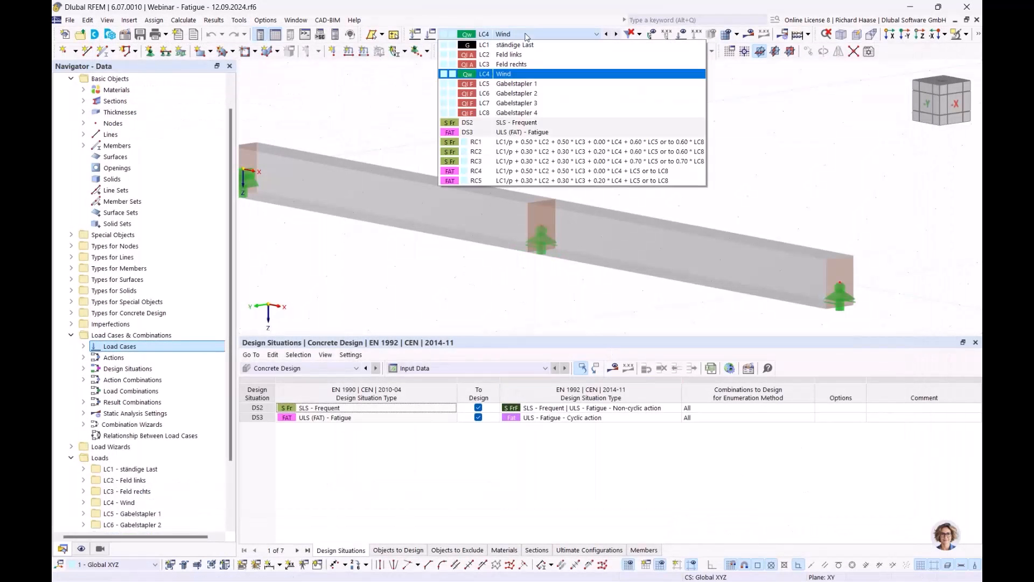
pyautogui.click(533, 42)
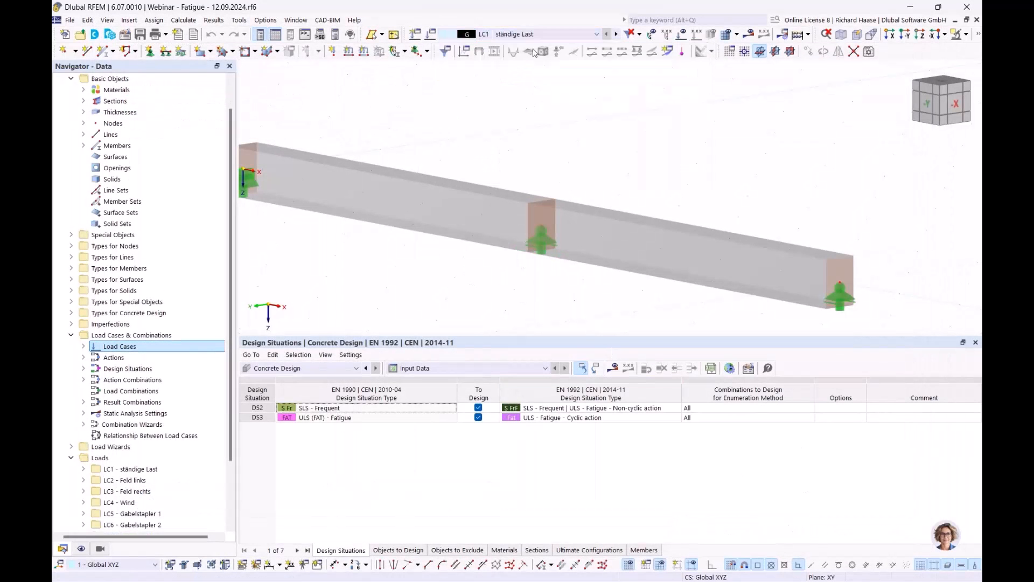
pyautogui.click(682, 37)
pyautogui.scroll(-3, 686, 122)
pyautogui.keyDown('ctrl'); pyautogui.moveTo(695, 130); pyautogui.dragTo(626, 167, button='middle'); pyautogui.keyUp('ctrl')
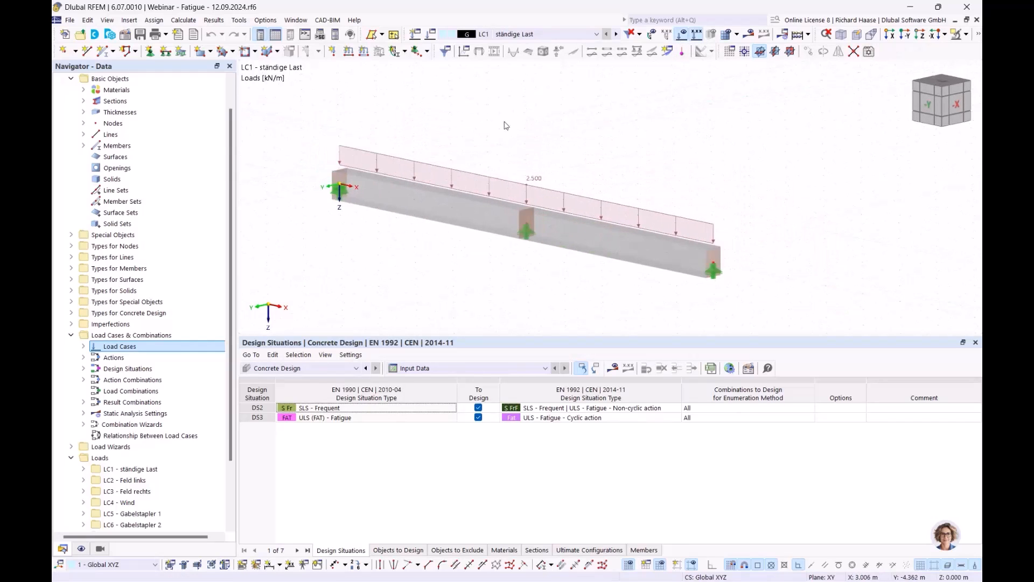
# Examine the loads of load cases LC2 to LC8 on the beam one after another, ending at design situation DS2
pyautogui.click(616, 34)
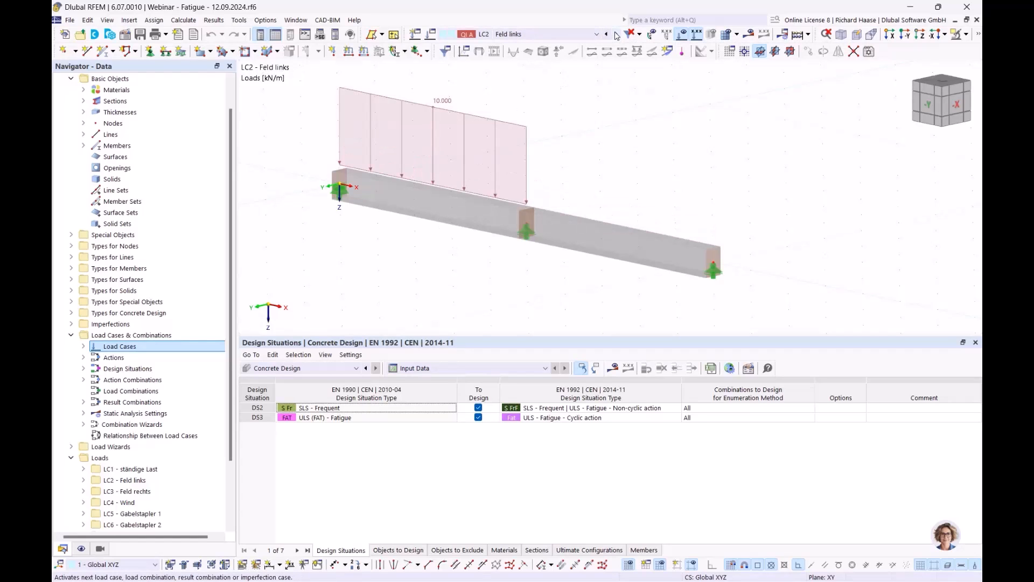
pyautogui.click(616, 34)
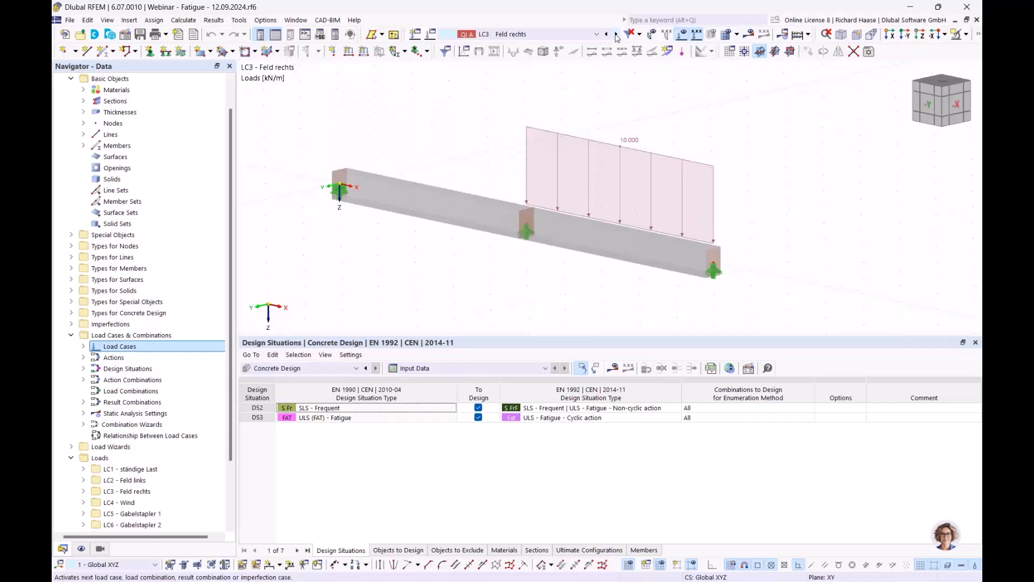
pyautogui.click(616, 34)
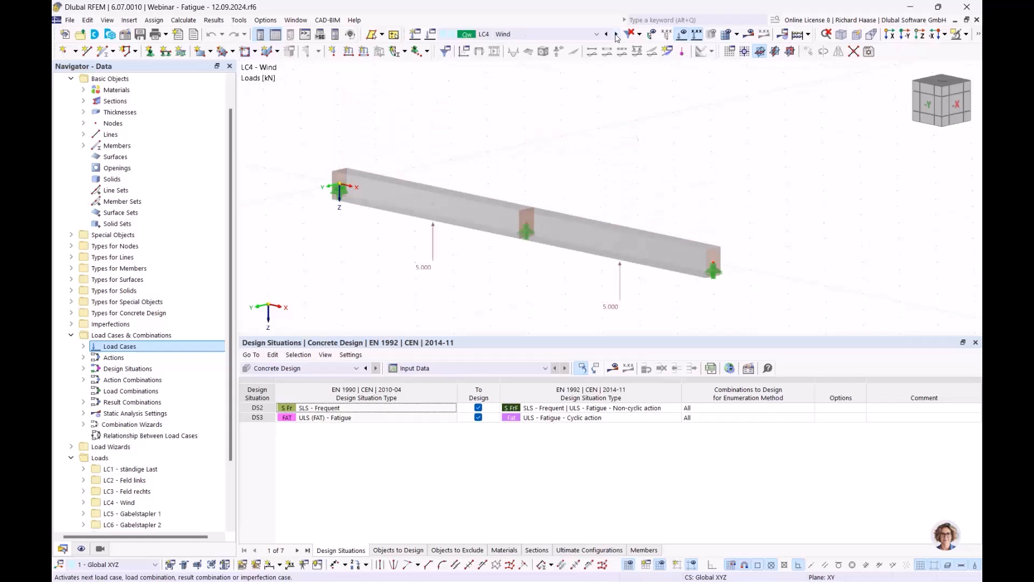
pyautogui.click(616, 34)
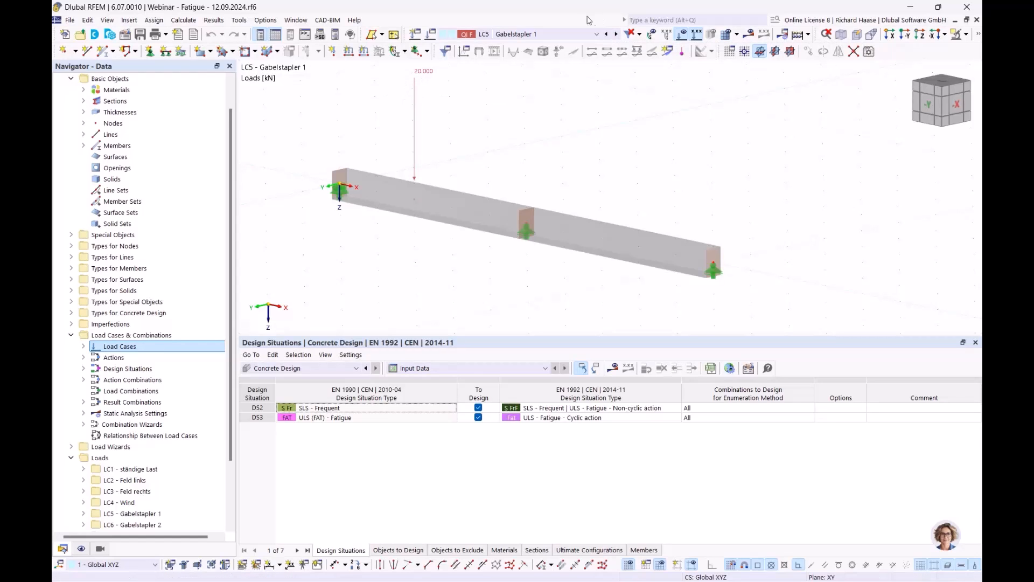
pyautogui.click(616, 36)
pyautogui.click(616, 35)
pyautogui.click(616, 36)
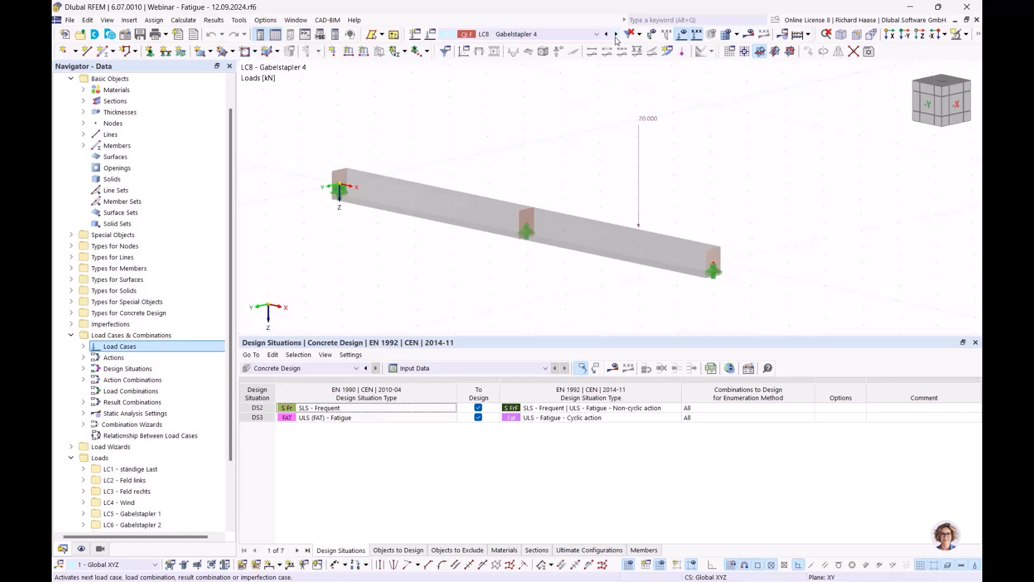
pyautogui.click(616, 34)
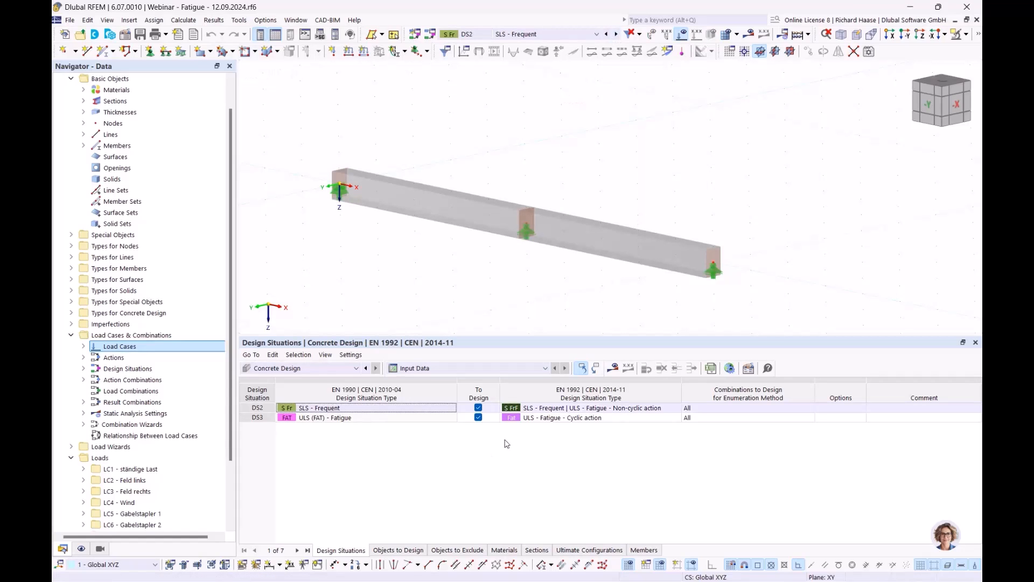
# Choose the simplified fatigue design method acc. to 6.8.6 and 6.8.7(2) in ultimate configuration Standard and accept the configuration
pyautogui.scroll(-3, 82, 525)
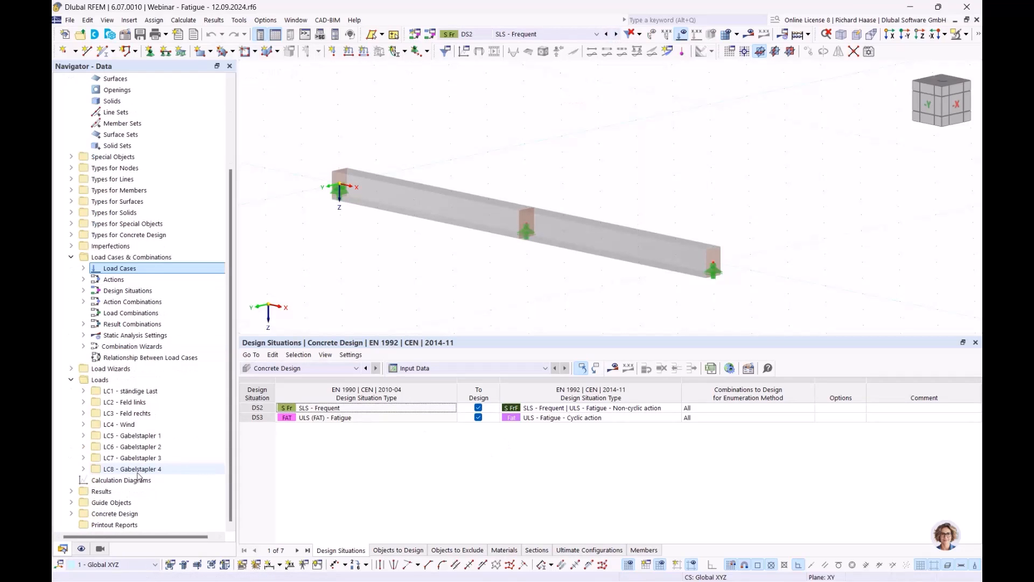
pyautogui.click(71, 513)
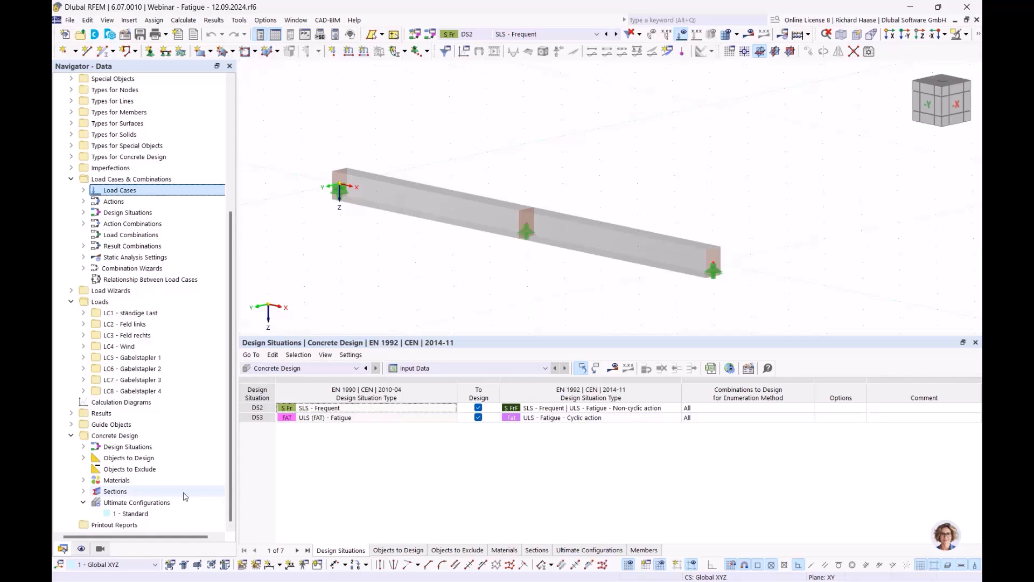
pyautogui.doubleClick(122, 514)
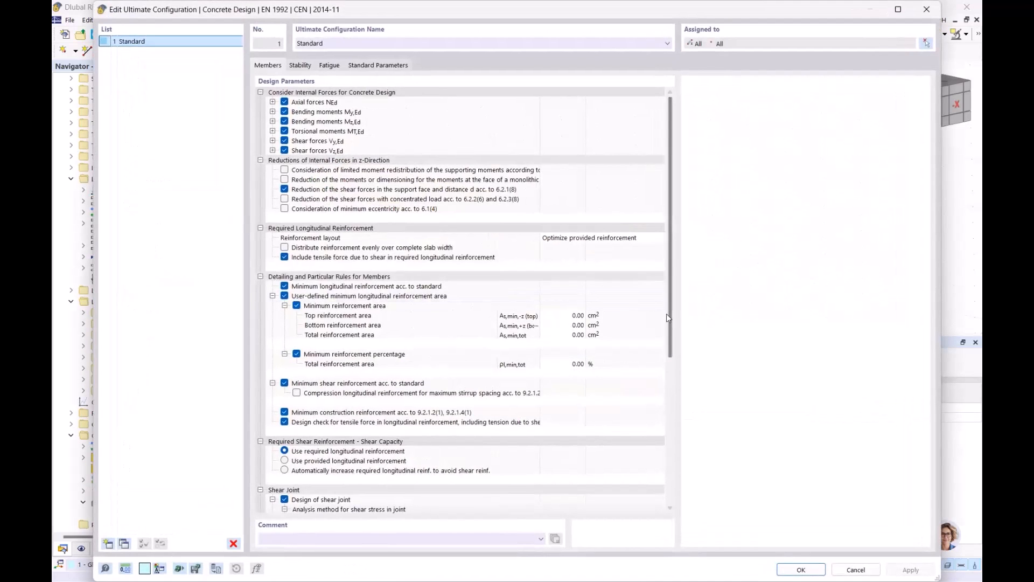
pyautogui.click(330, 66)
pyautogui.click(348, 102)
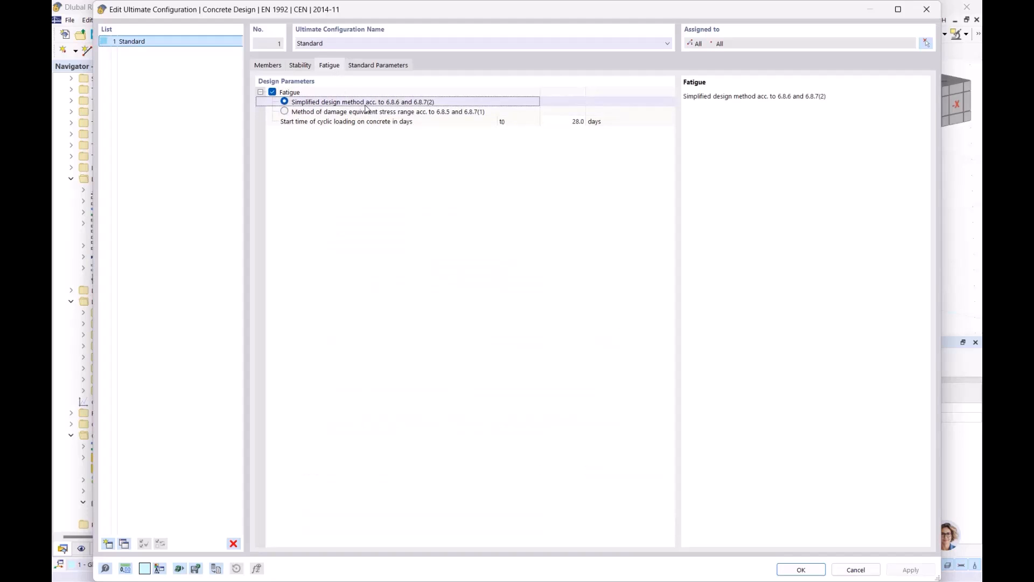
pyautogui.click(359, 112)
pyautogui.click(301, 104)
pyautogui.click(801, 570)
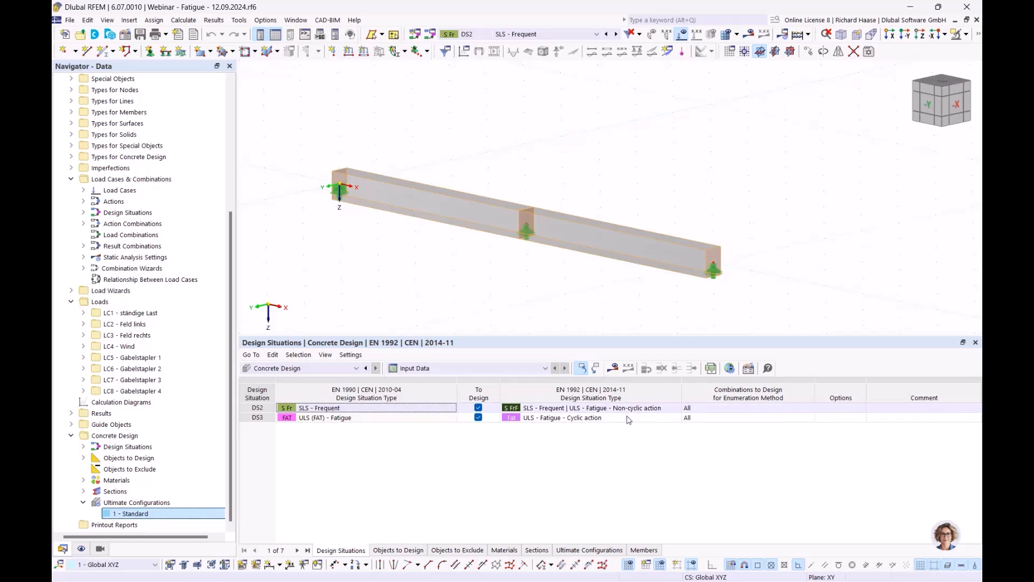
# Calculate the concrete design and open the check details of FA0800, fatigue resistance of the longitudinal reinforcement, for member 1
pyautogui.click(615, 370)
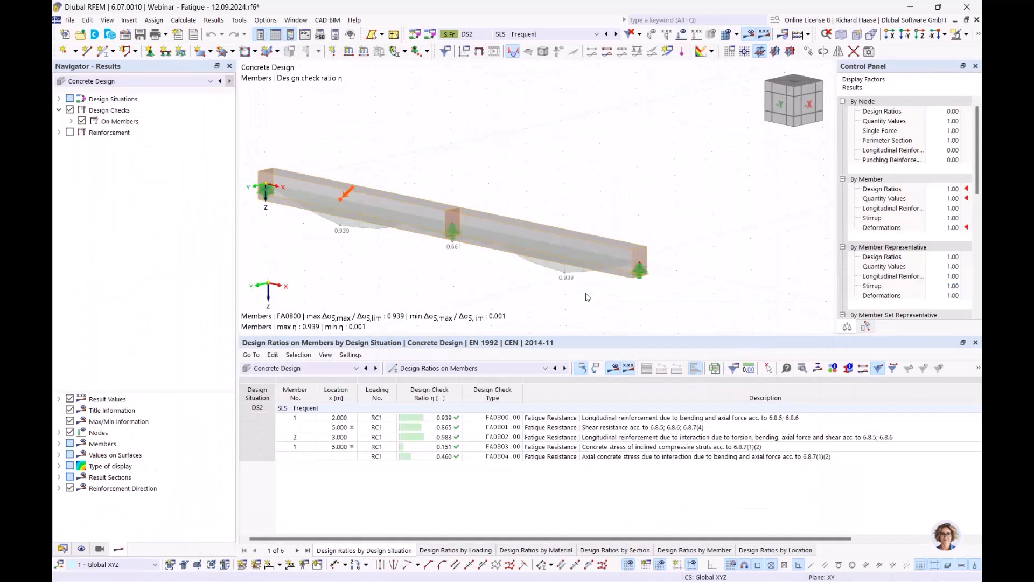
pyautogui.click(613, 419)
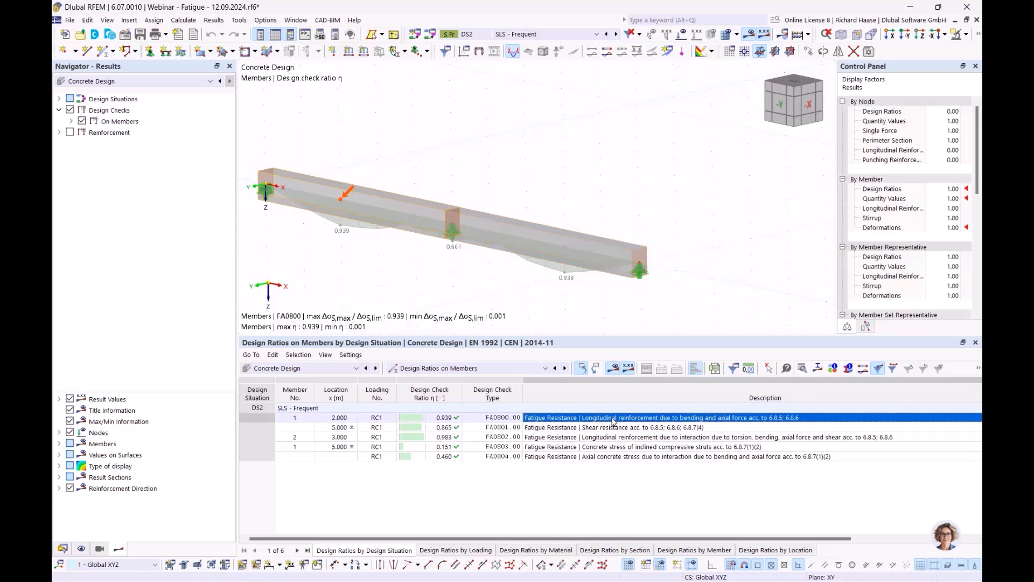
pyautogui.doubleClick(612, 419)
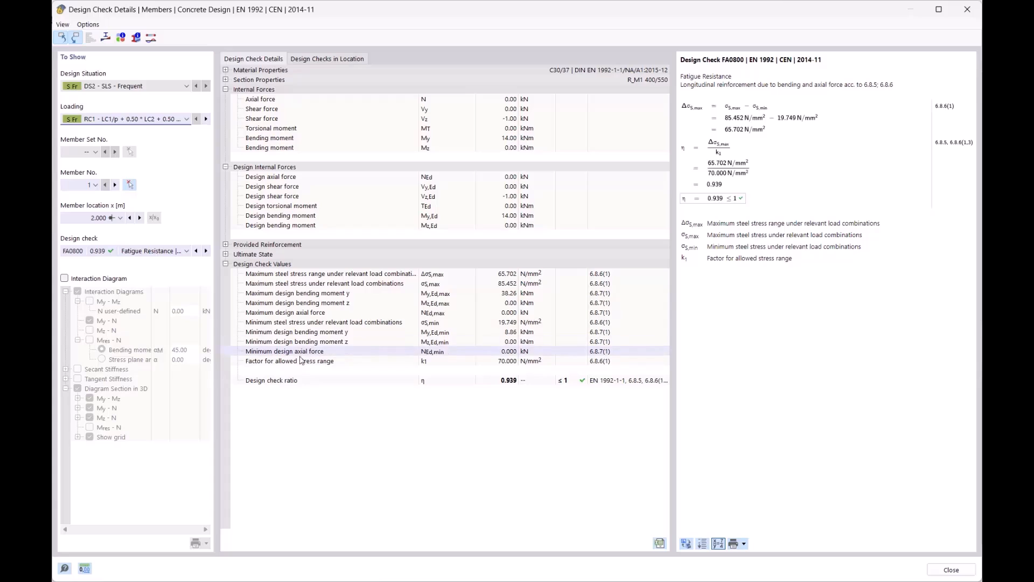
# Examine the steel stress range calculation and the allowed stress range factor k1 of the simplified check, and close the details
pyautogui.click(255, 363)
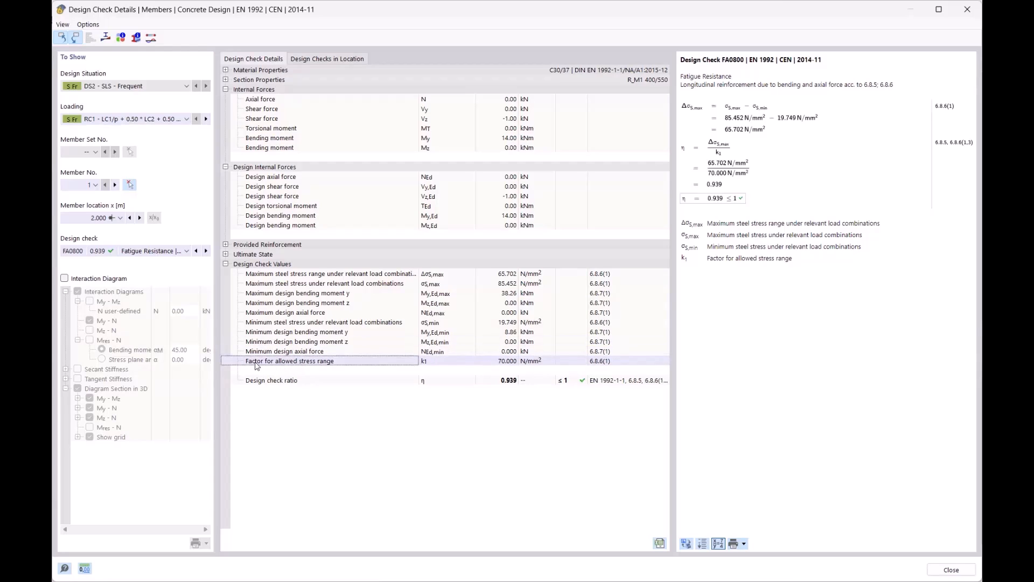
pyautogui.click(512, 362)
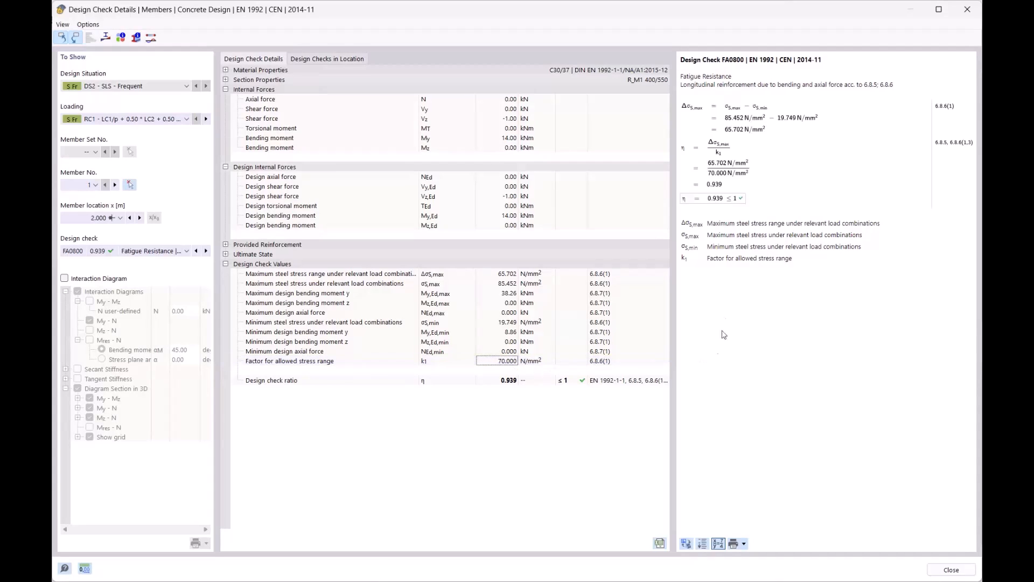
pyautogui.click(745, 120)
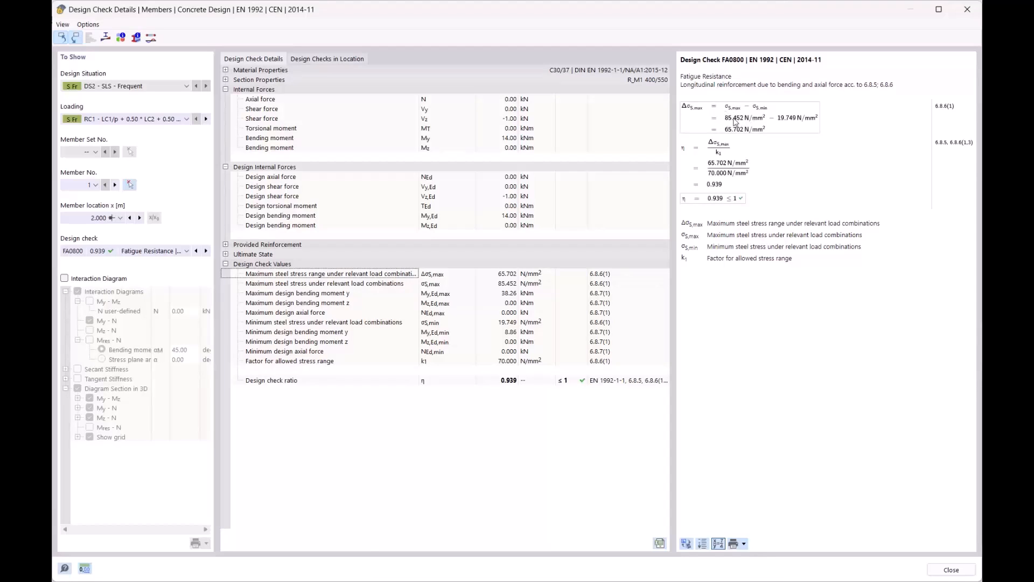
pyautogui.click(505, 294)
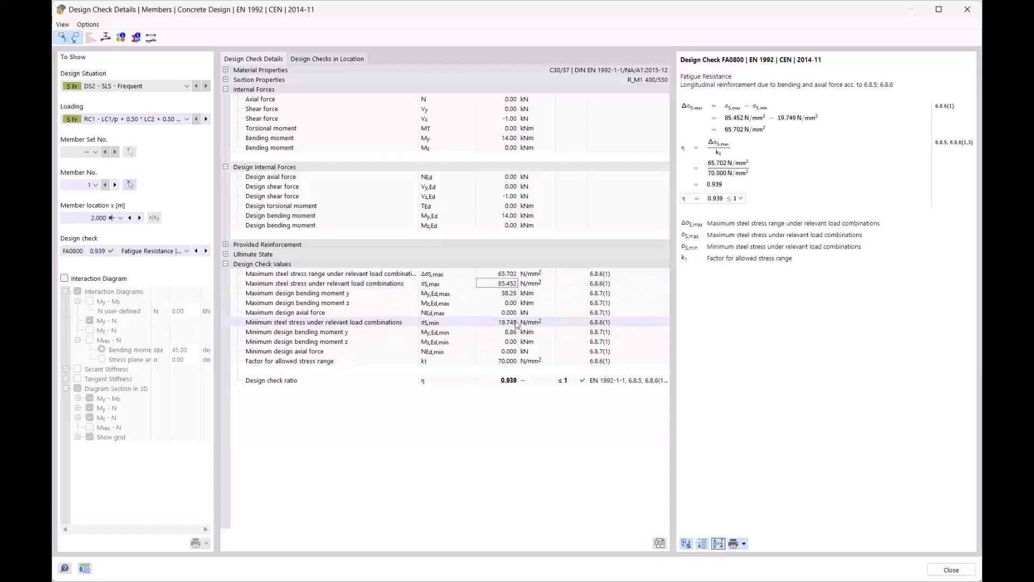
pyautogui.click(746, 125)
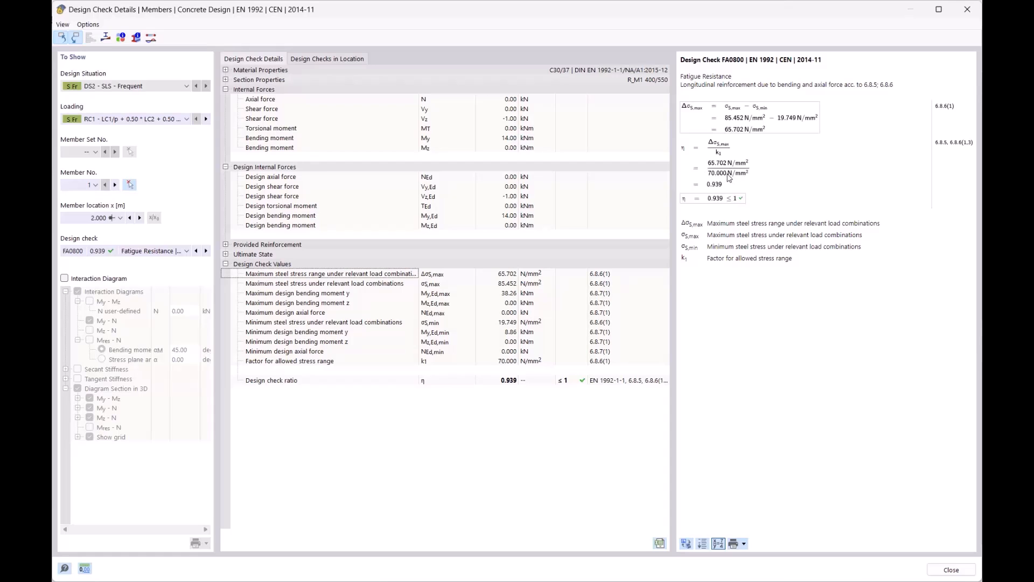
pyautogui.click(316, 362)
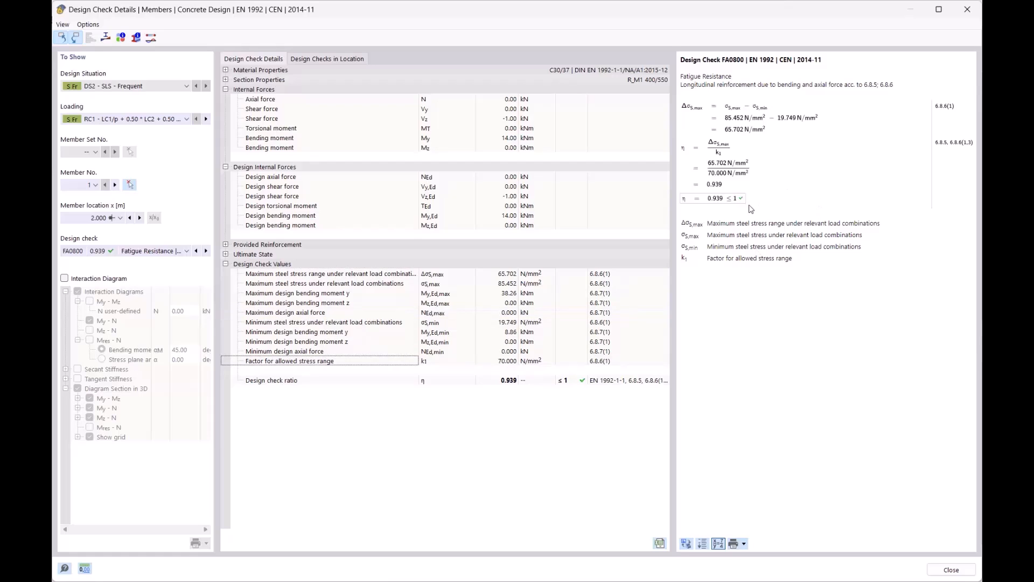
pyautogui.click(969, 10)
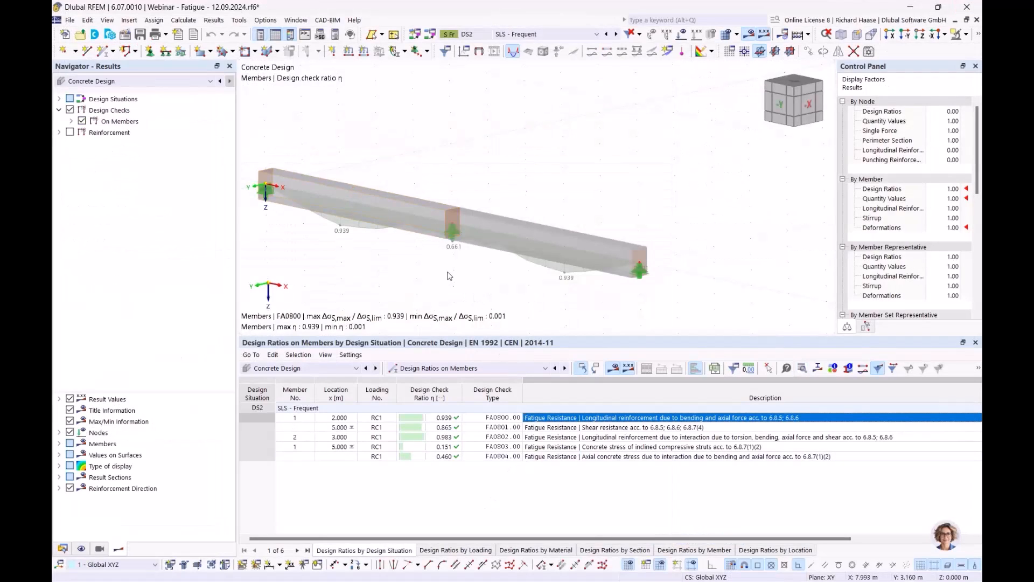
# Switch ultimate configuration Standard to the method of damage equivalent stress range, with 2000000 cycles, and accept it
pyautogui.click(62, 548)
pyautogui.doubleClick(121, 505)
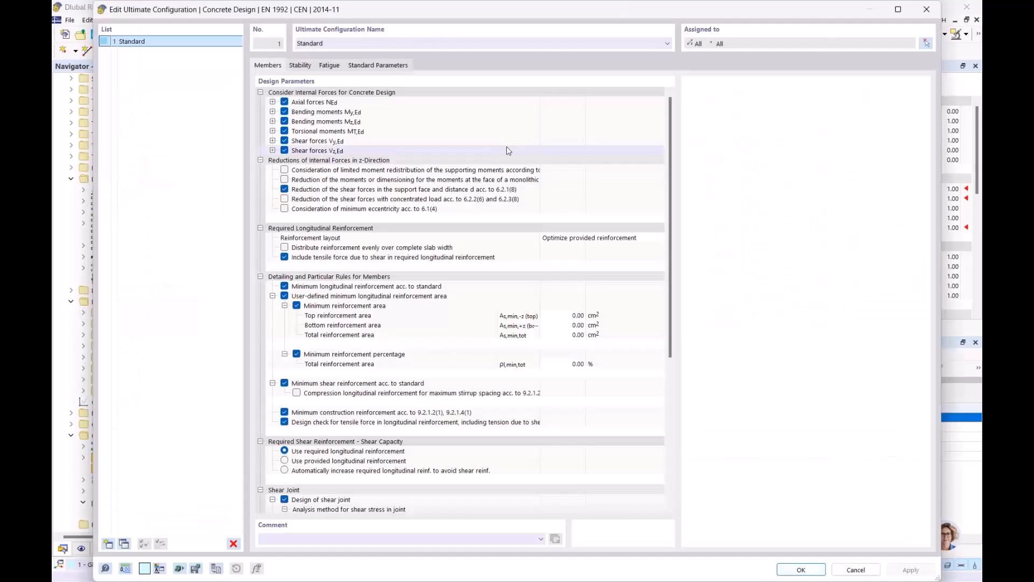
pyautogui.click(329, 65)
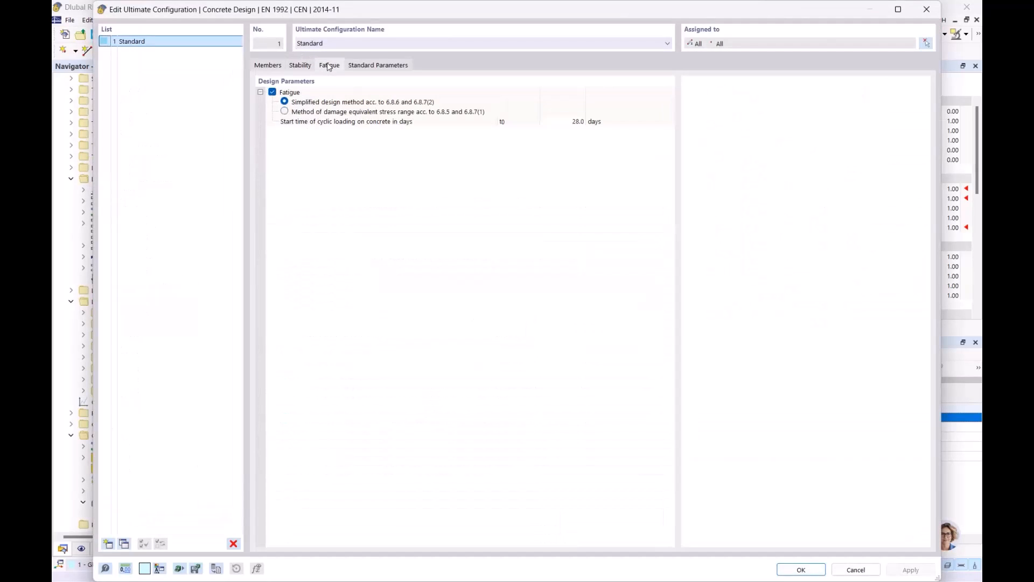
pyautogui.click(285, 112)
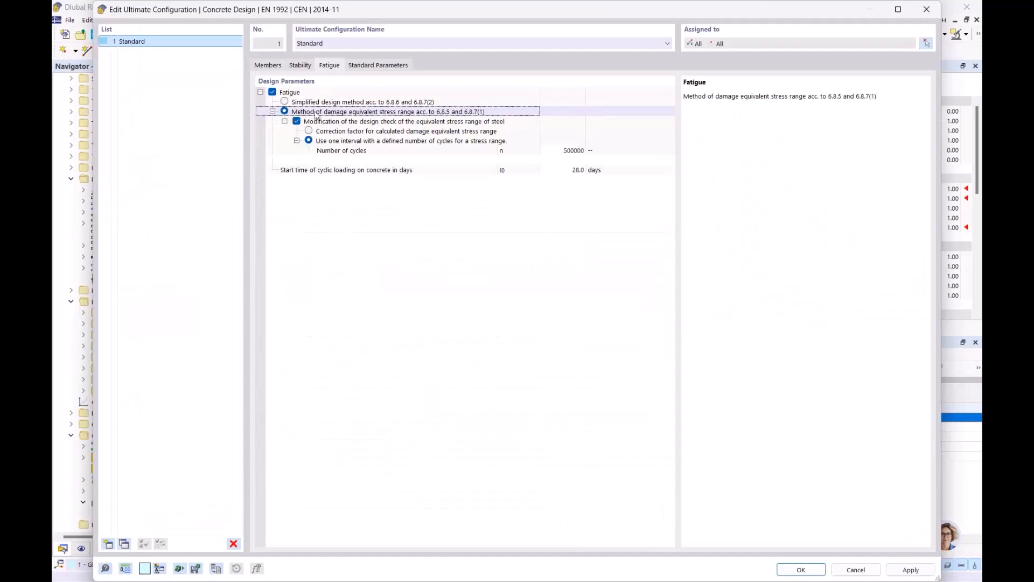
pyautogui.click(575, 152)
pyautogui.click(568, 150)
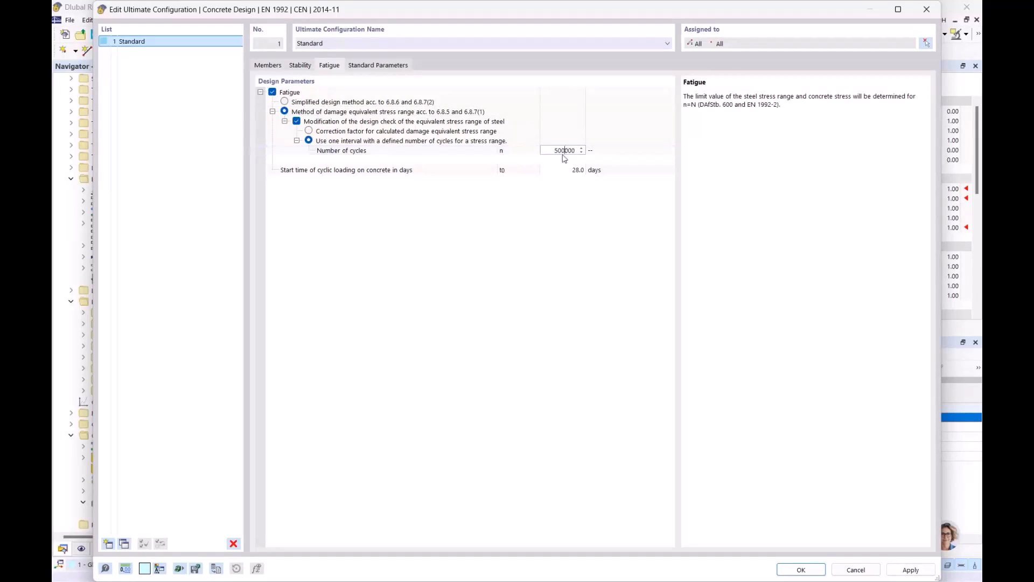
pyautogui.press('Tab')
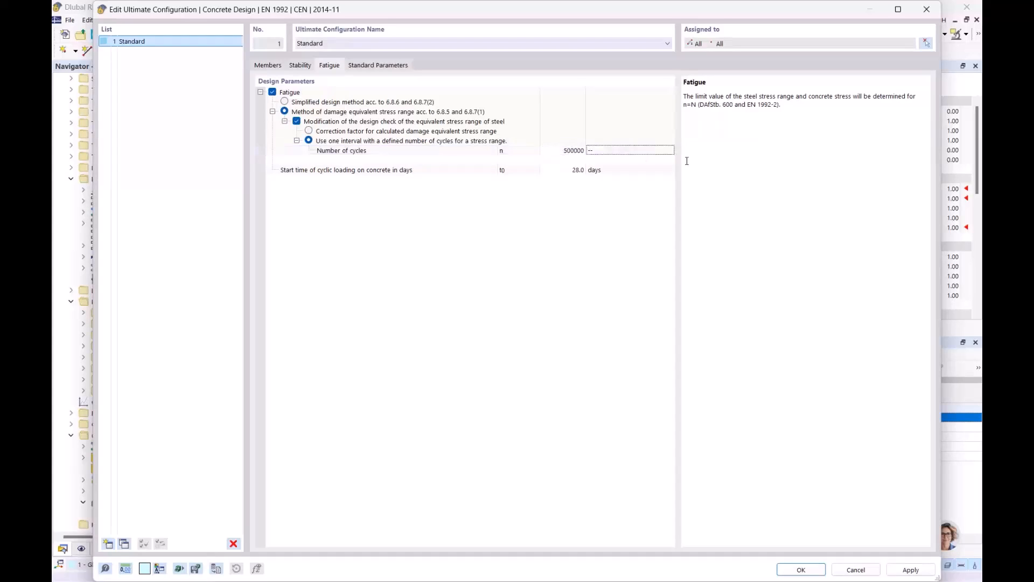
pyautogui.click(569, 152)
pyautogui.moveTo(556, 152); pyautogui.dragTo(560, 152)
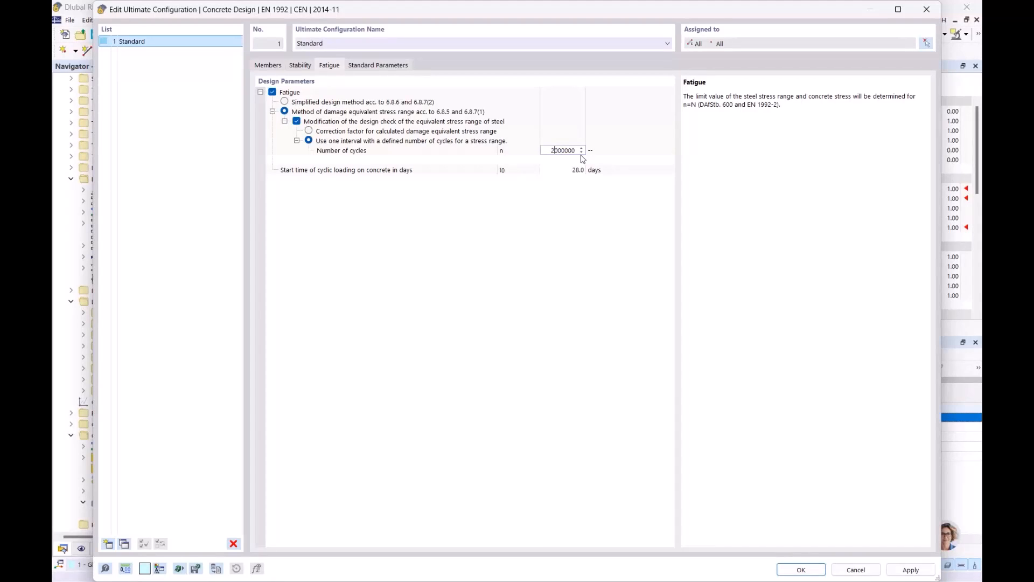
pyautogui.click(592, 215)
pyautogui.click(800, 571)
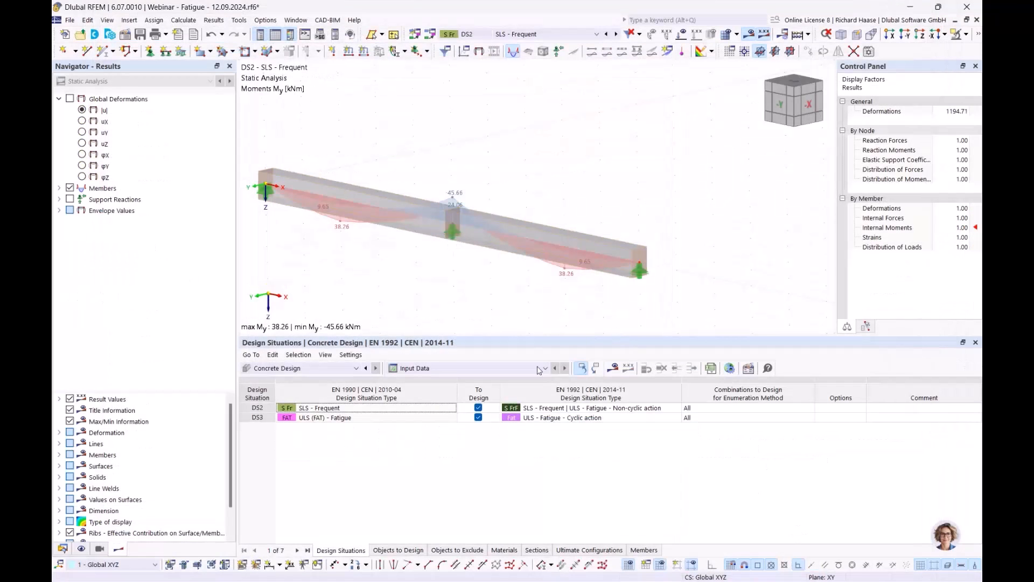
# Recalculate the concrete design and open the FA0800 longitudinal reinforcement check details for design situation DS3
pyautogui.click(525, 418)
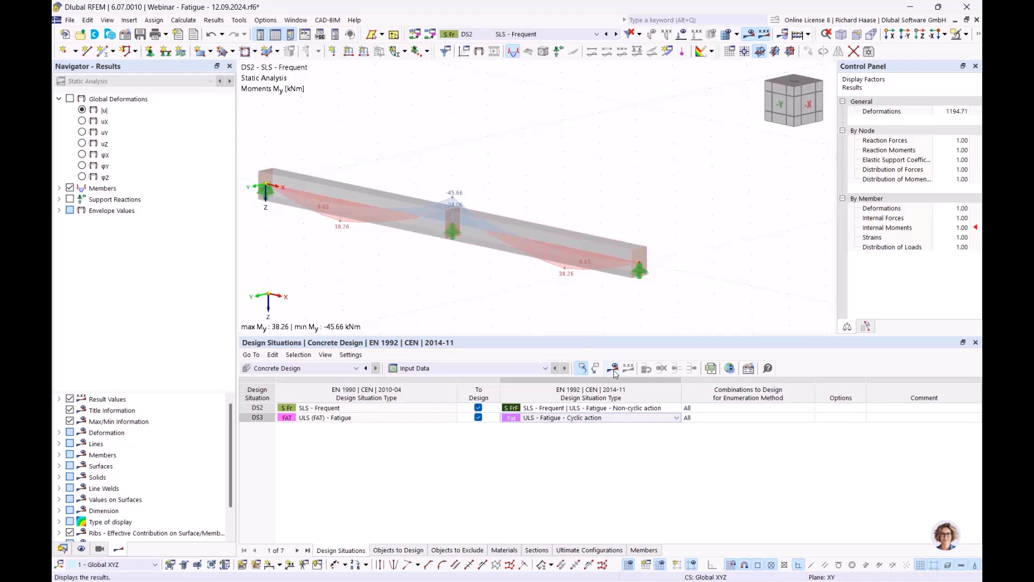
pyautogui.click(617, 370)
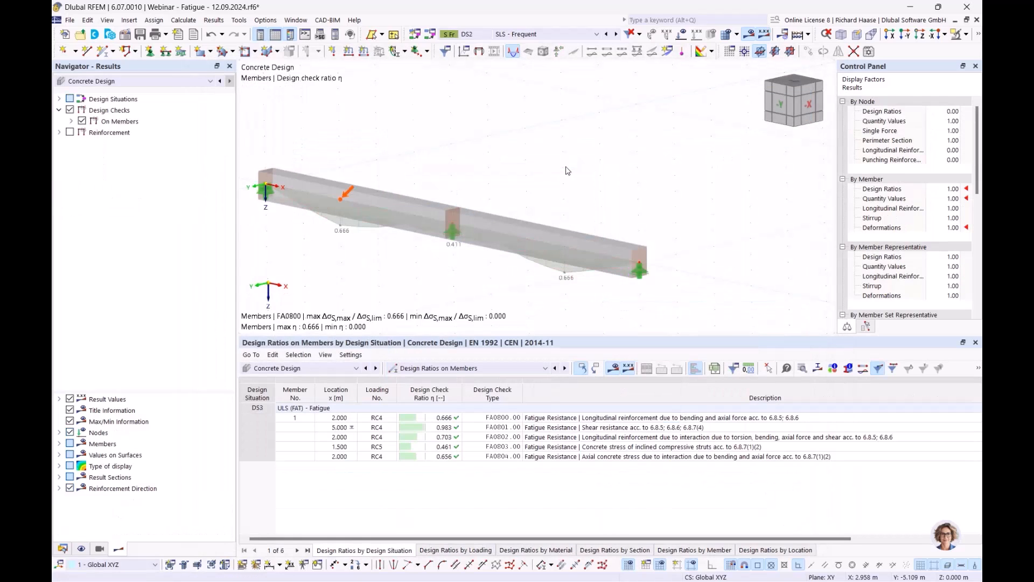
pyautogui.click(631, 419)
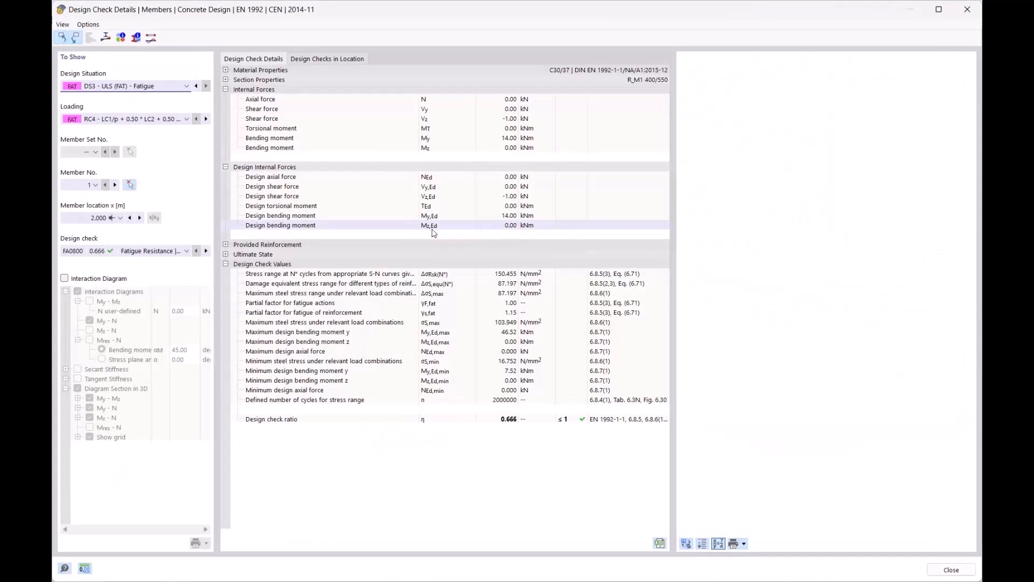
# Examine the S-N curve stress range and design ratio formulas of the DS3 fatigue check, and close the details
pyautogui.click(747, 155)
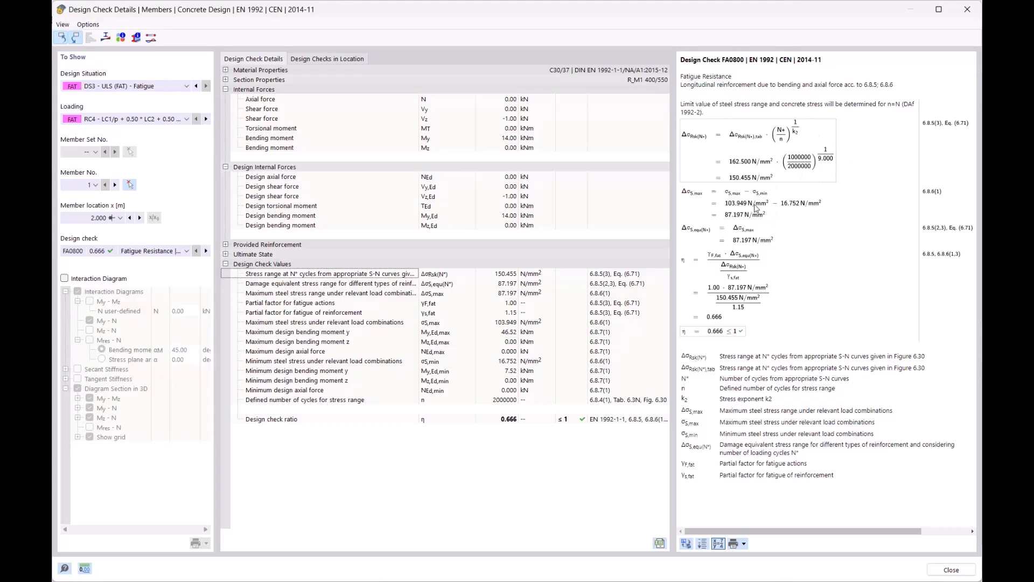
pyautogui.click(731, 266)
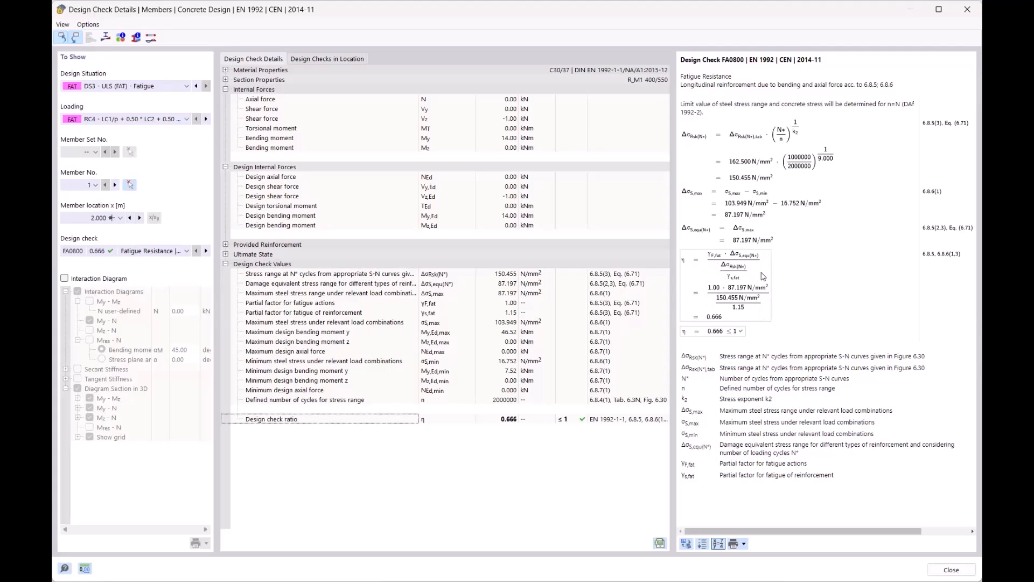
pyautogui.click(967, 11)
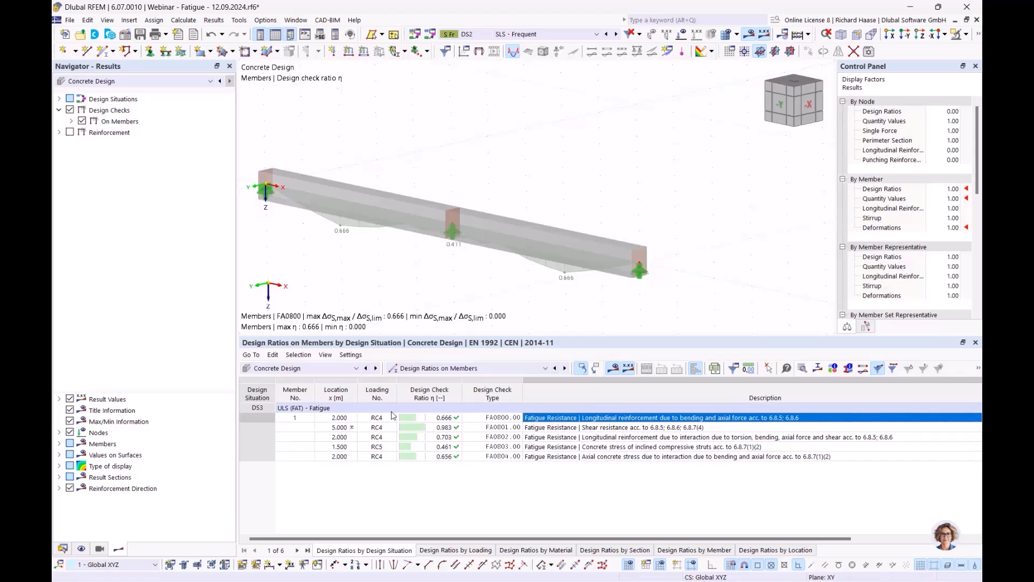
# Switch to the PowerPoint presentation and start the slide show from slide 9, Fatigue design
pyautogui.hotkey('alt', 'Tab')
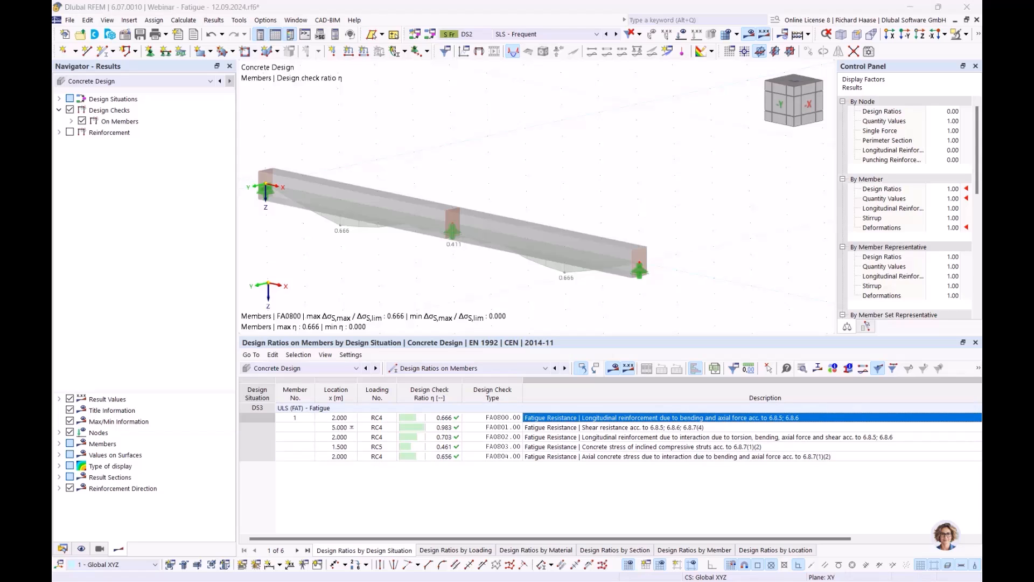
pyautogui.hotkey('alt', 'Tab')
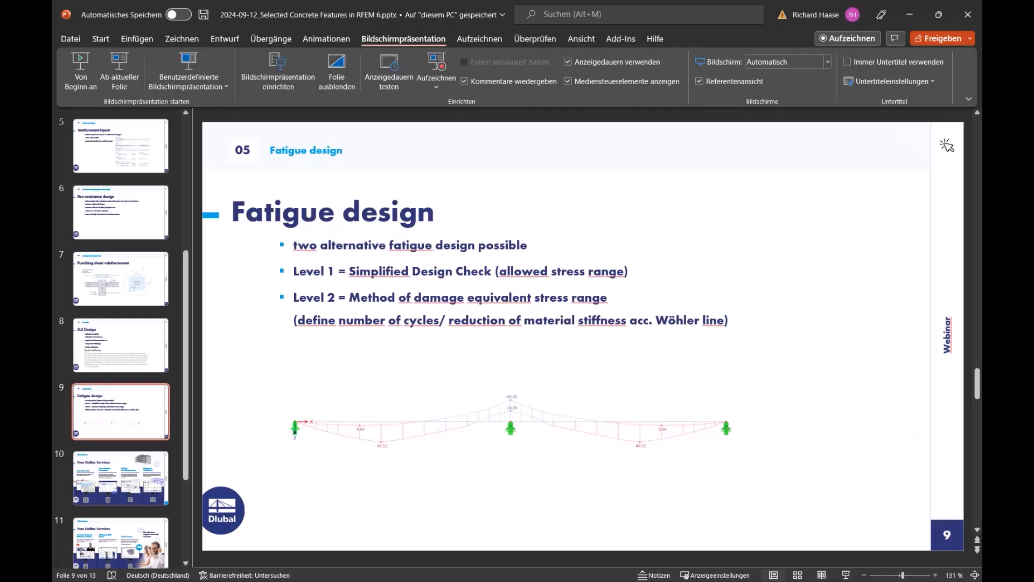
pyautogui.click(124, 80)
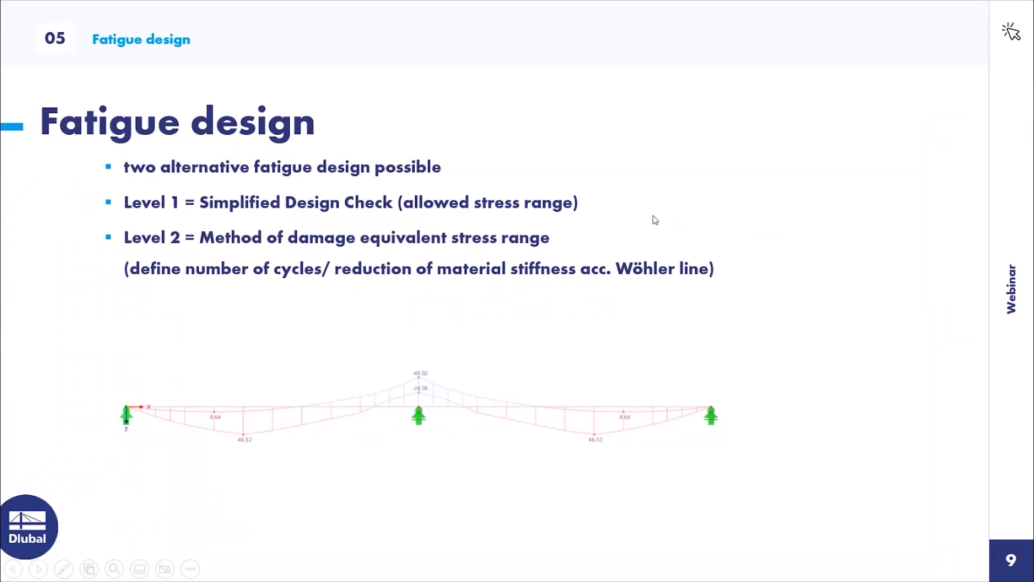